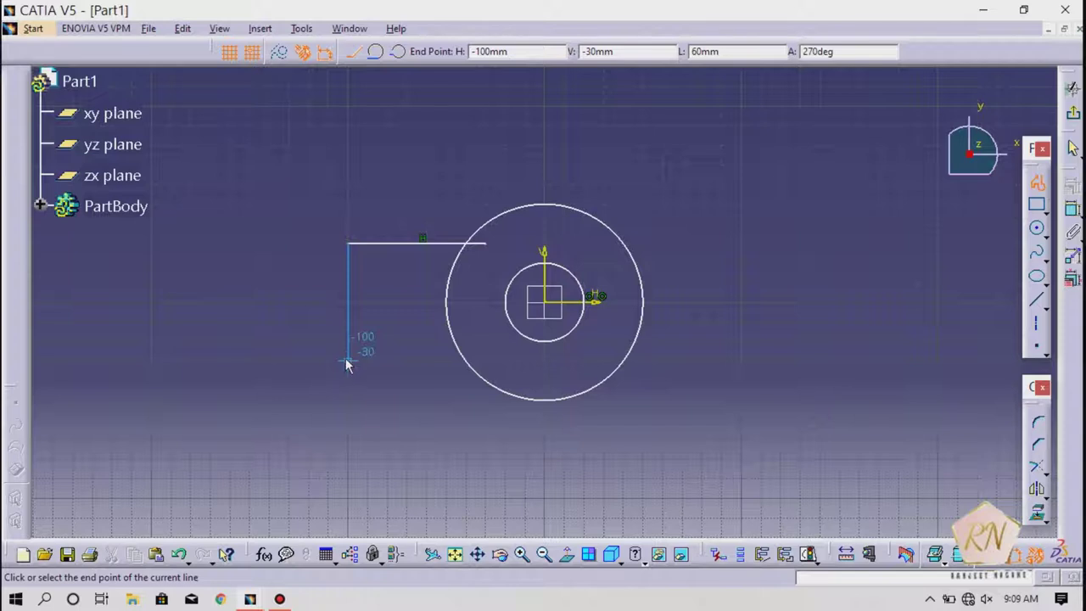
Add the lower horizontal line to the side profile, and trim away the line ends and arc where the profile overlaps the outer circle
left_click(484, 359)
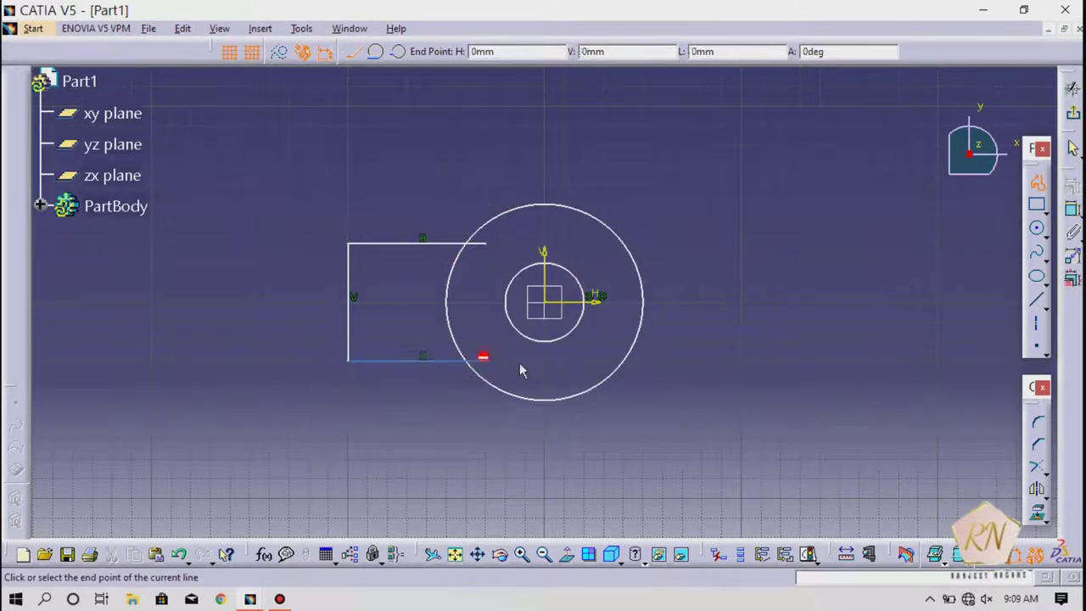
left_click(1047, 476)
left_click(1028, 487)
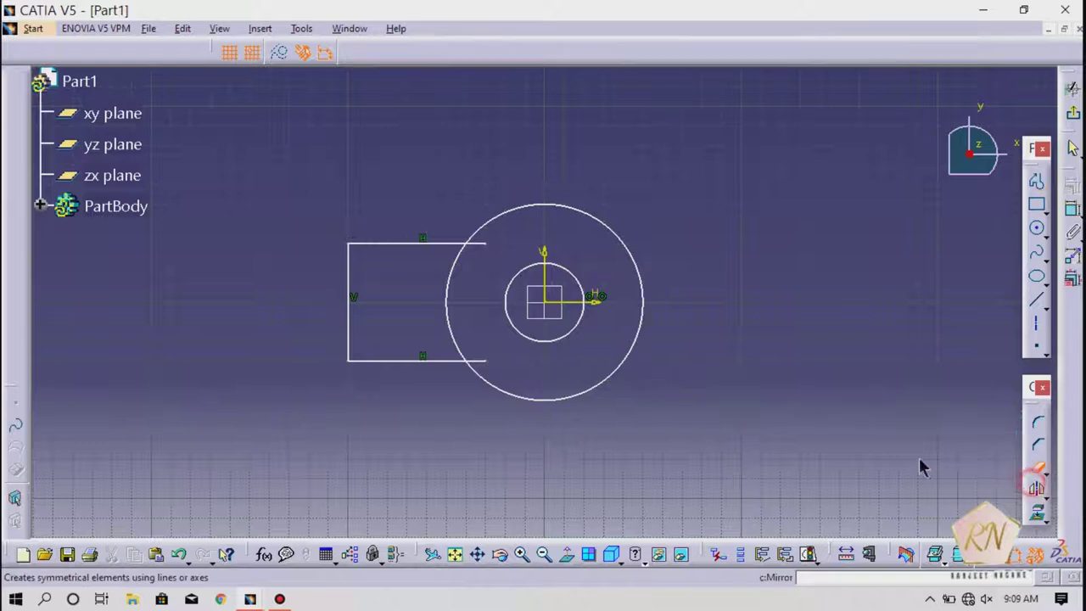
left_click(483, 244)
left_click(464, 272)
left_click(478, 359)
left_click(480, 362)
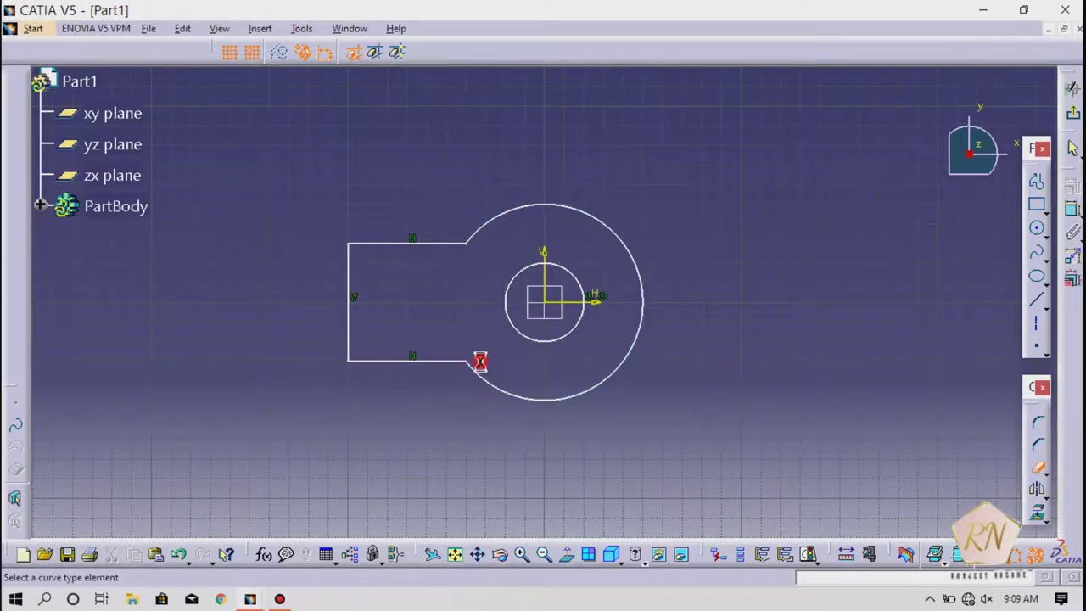
Leave the sketch and pad the keyhole-shaped profile to a length of 150 mm
left_click(1071, 111)
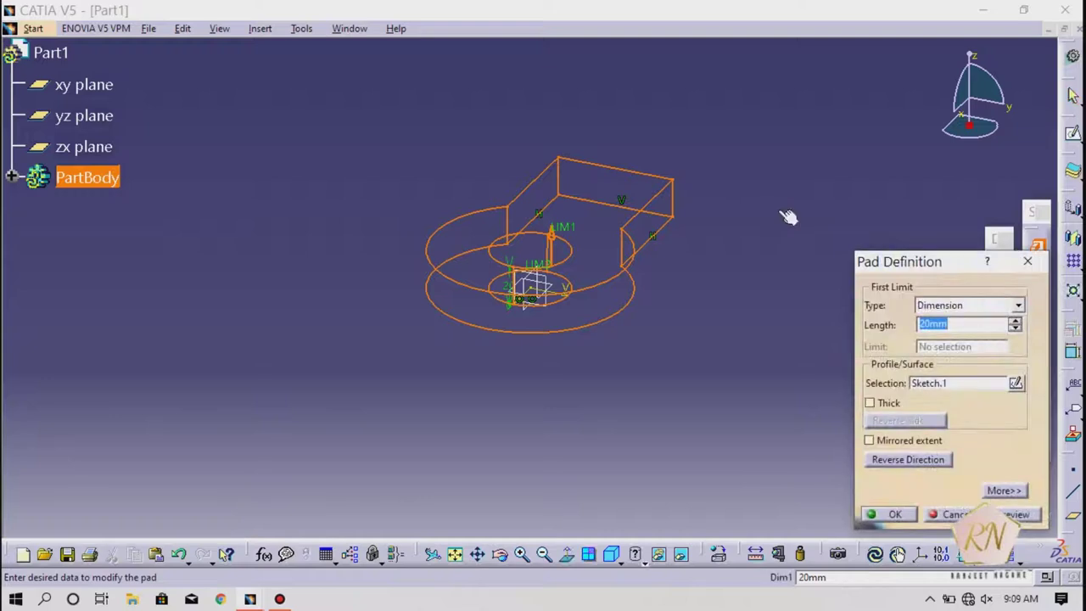
type("150")
key("Return")
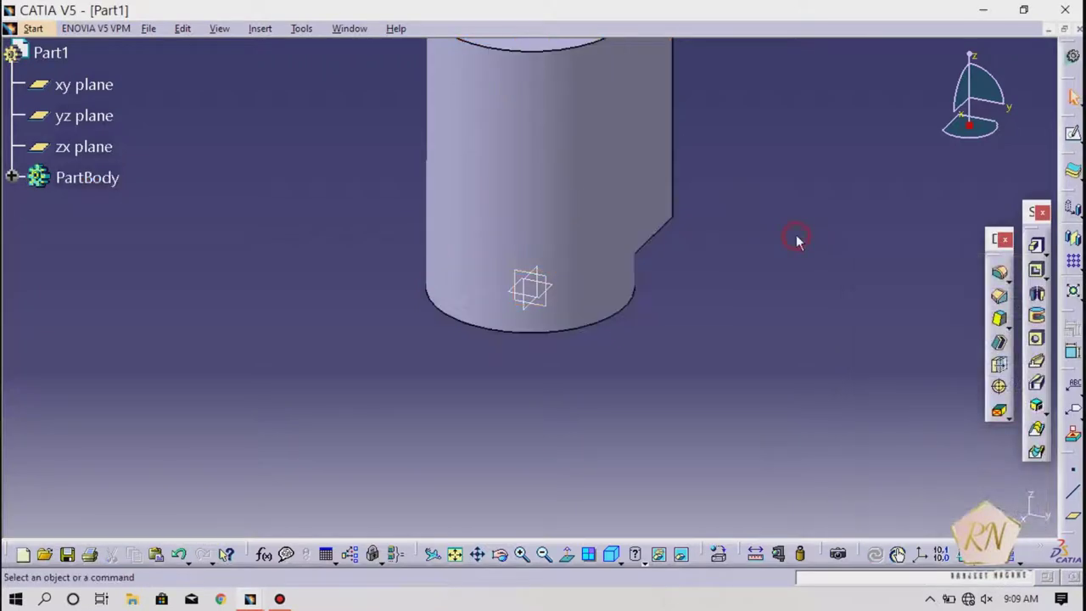
On the zx plane, sketch a rectangle about 160 mm wide and 110 mm high, stopping short of the body's flat end, top and bottom
left_click(523, 292)
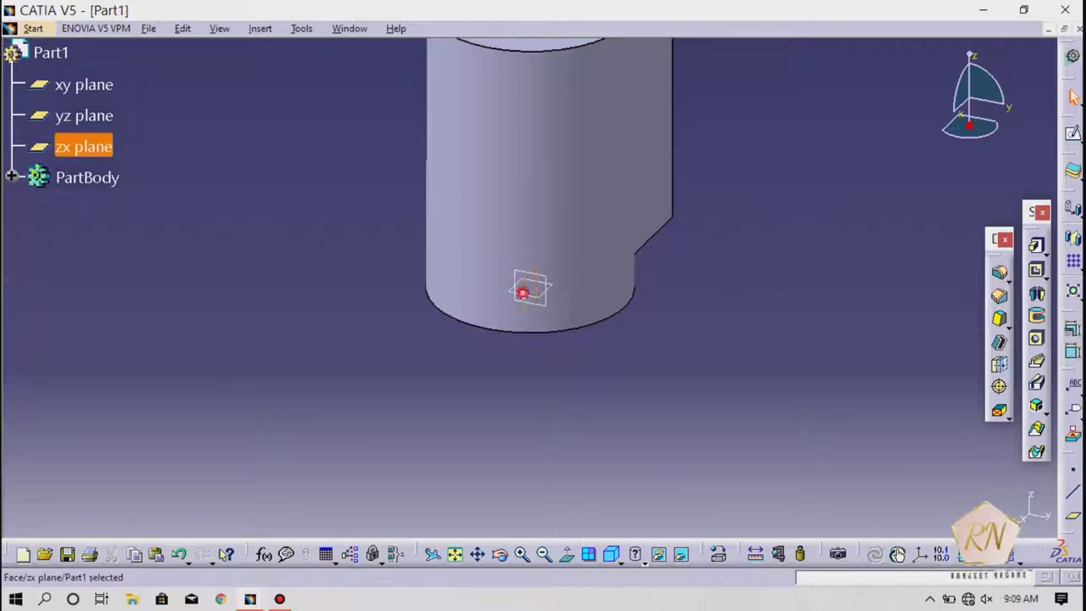
left_click(1072, 141)
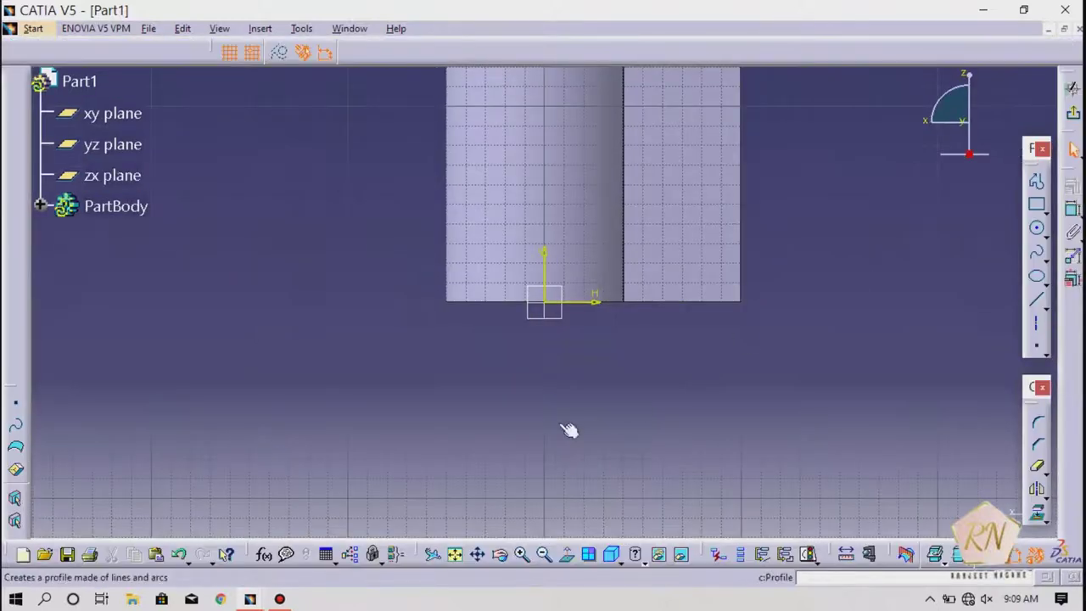
left_click(477, 554)
left_click_drag(509, 356, 539, 514)
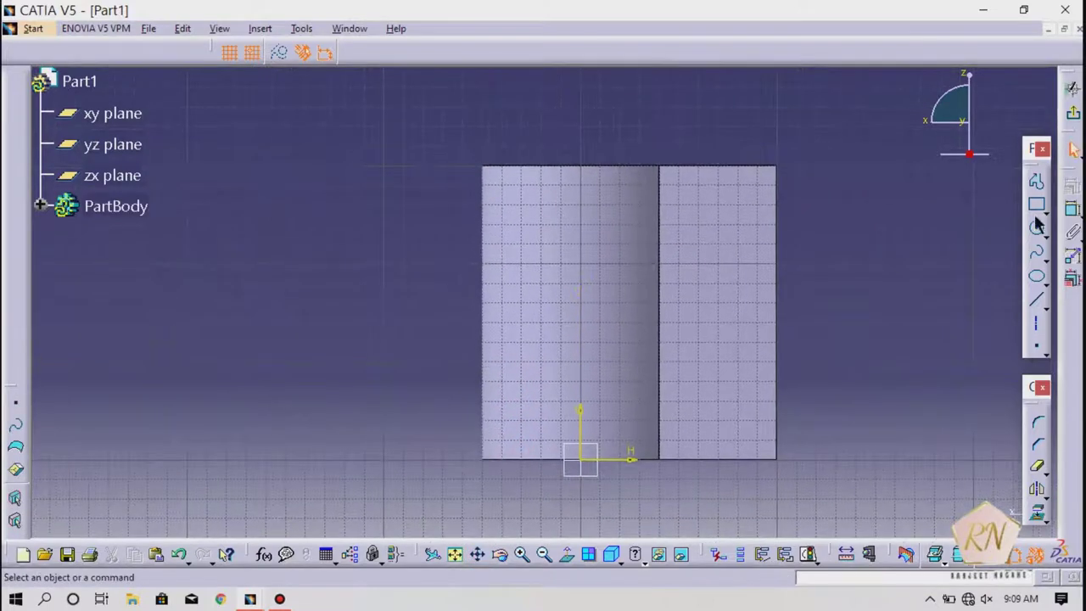
left_click(1036, 203)
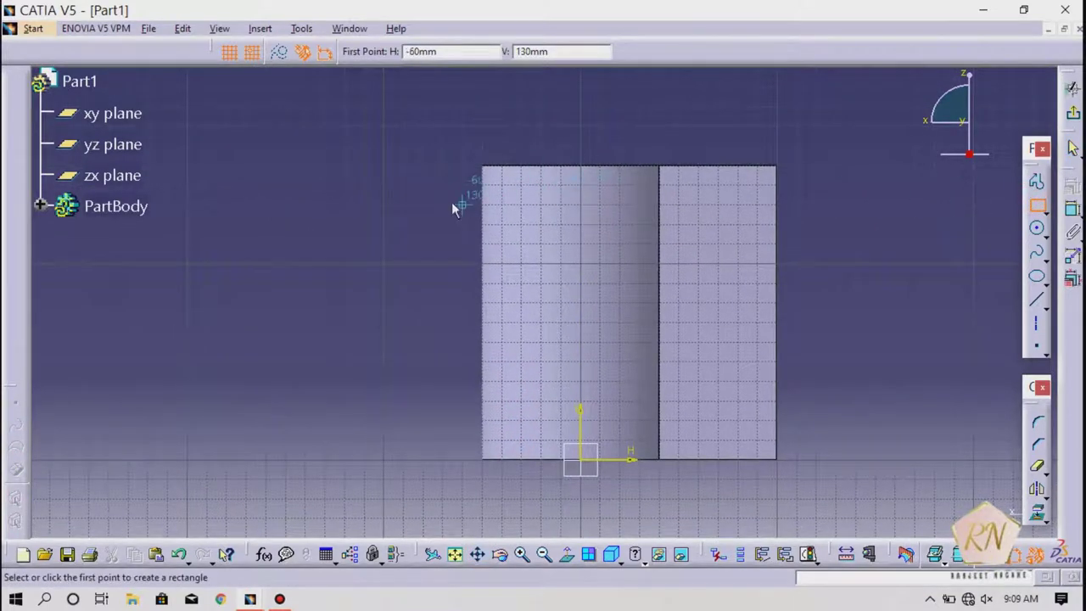
left_click(422, 204)
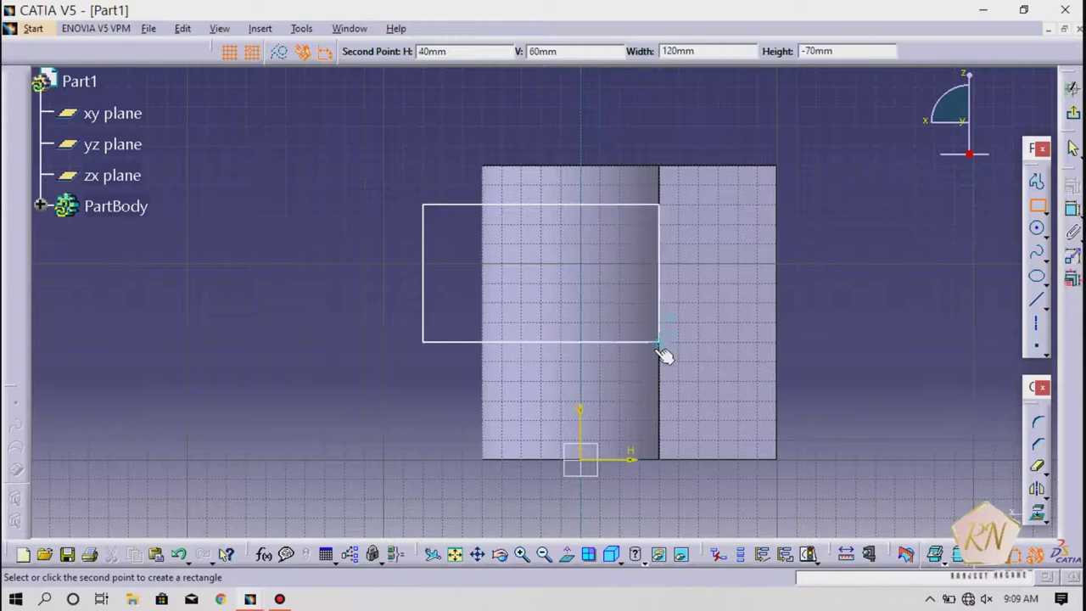
left_click(738, 420)
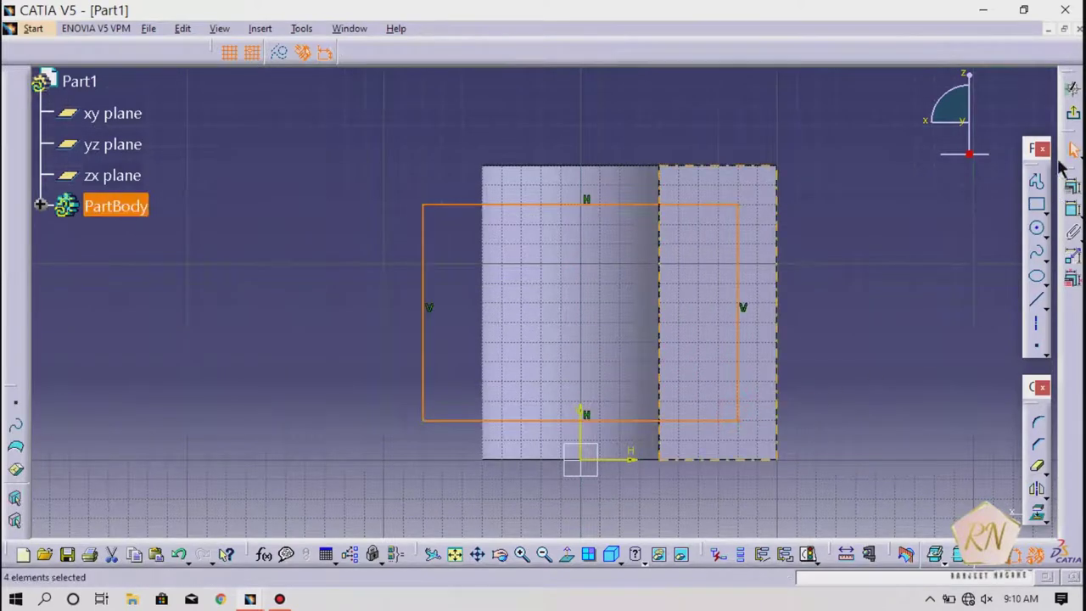
left_click(1071, 112)
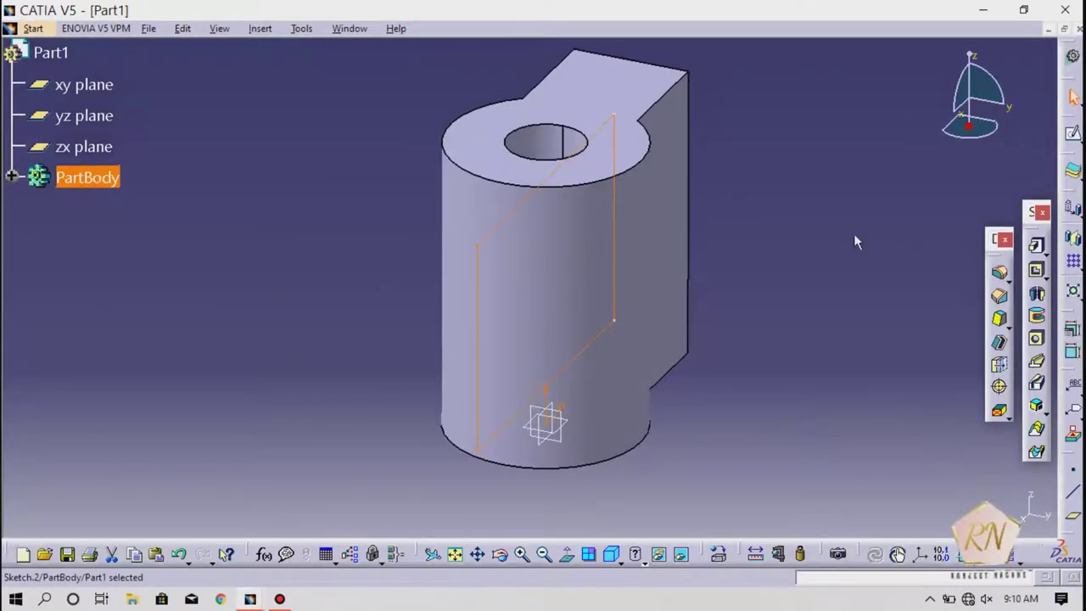
Cut the rectangle through the body as a 150 mm pocket with mirrored extent
left_click(1036, 269)
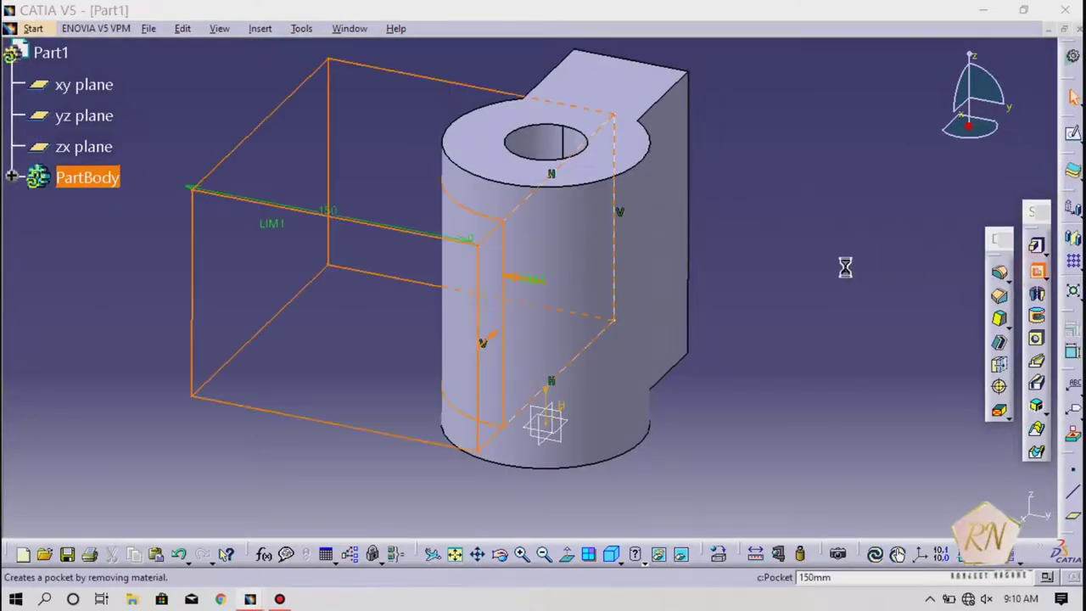
left_click(870, 441)
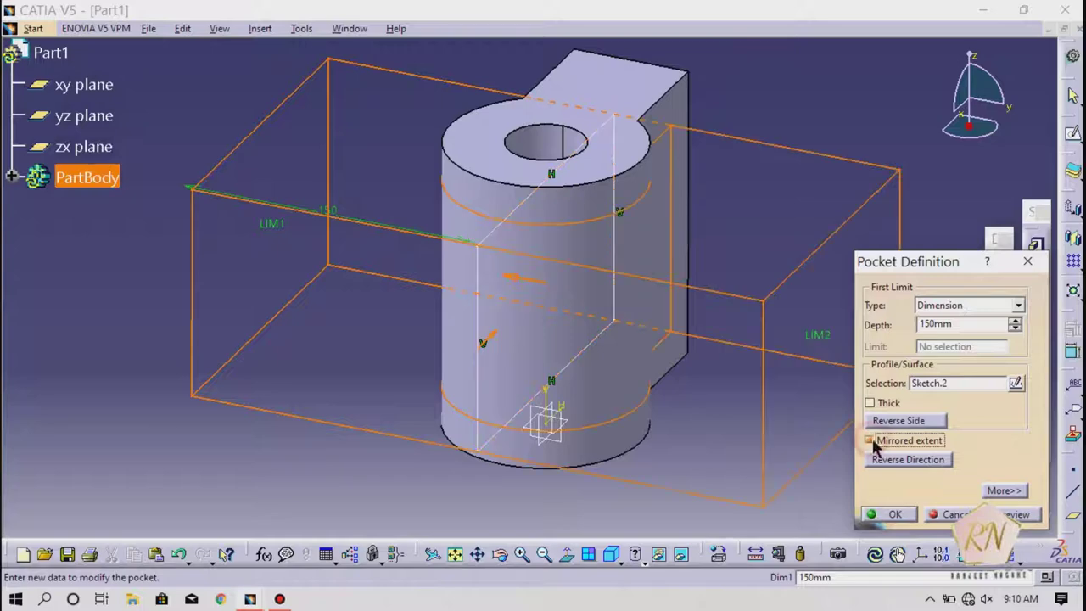
left_click(892, 514)
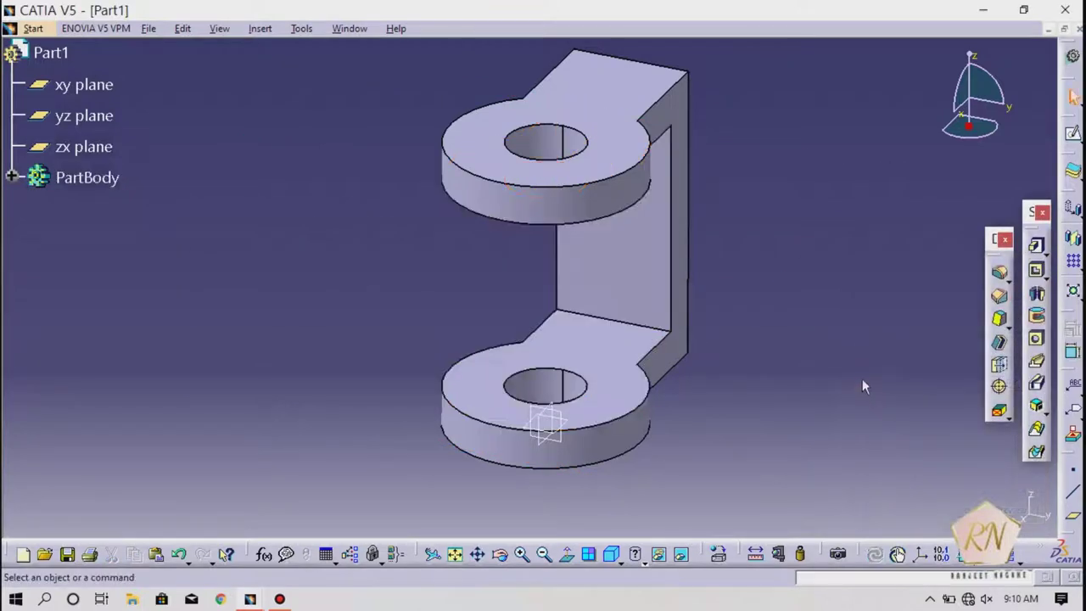
Open a sketch on the outer flat face of the vertical wall joining the two arms
left_click(500, 554)
mouse_move(766, 339)
left_mouse_down()
mouse_move(566, 287)
mouse_move(450, 371)
mouse_move(467, 380)
left_mouse_up()
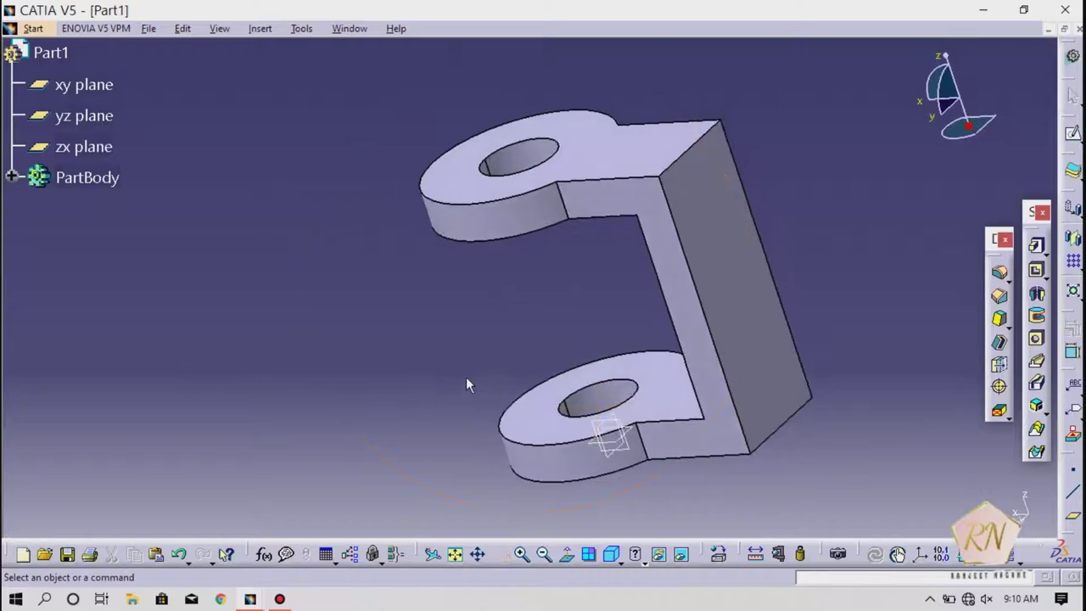
left_click(1070, 137)
left_click(732, 280)
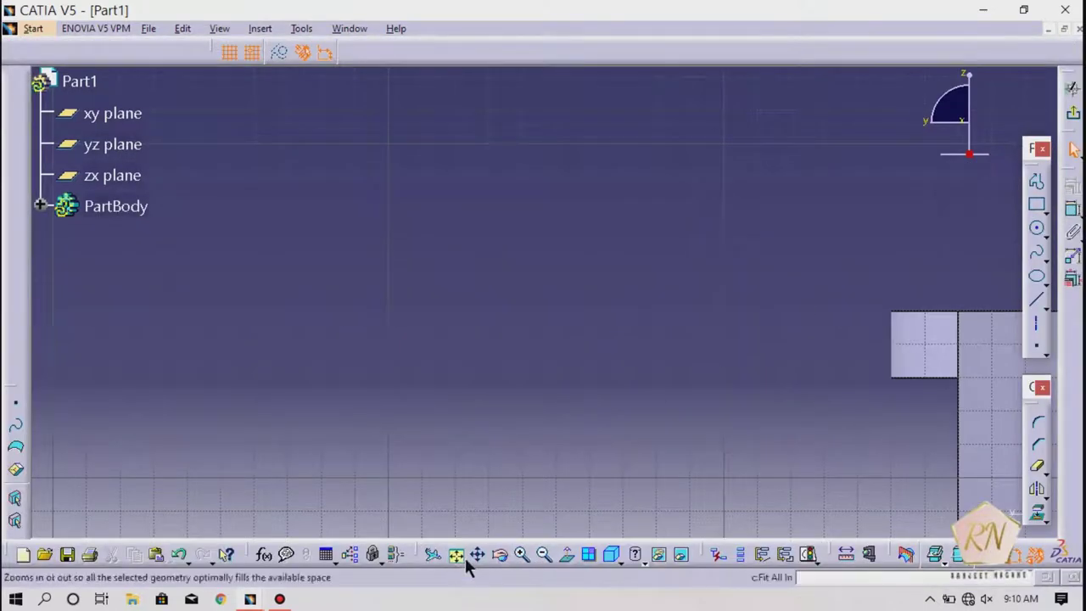
mouse_move(511, 526)
left_mouse_down()
mouse_move(332, 274)
mouse_move(182, 164)
mouse_move(150, 178)
mouse_move(152, 188)
left_mouse_up()
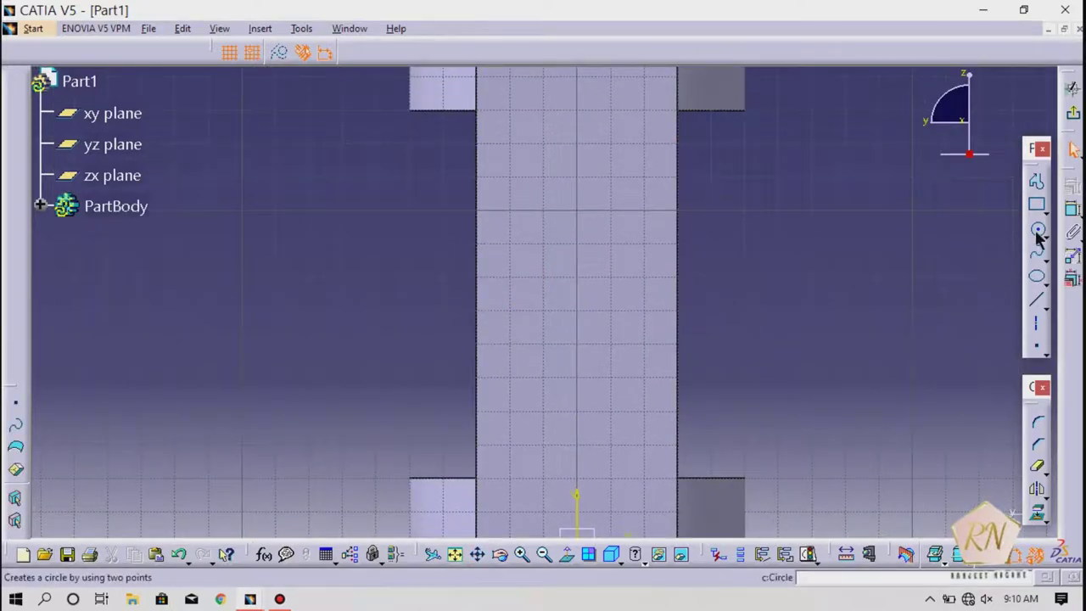
Draw a circle of 30 mm radius centred on the wall face at a height of 75 mm, and leave the sketch
left_click(1036, 229)
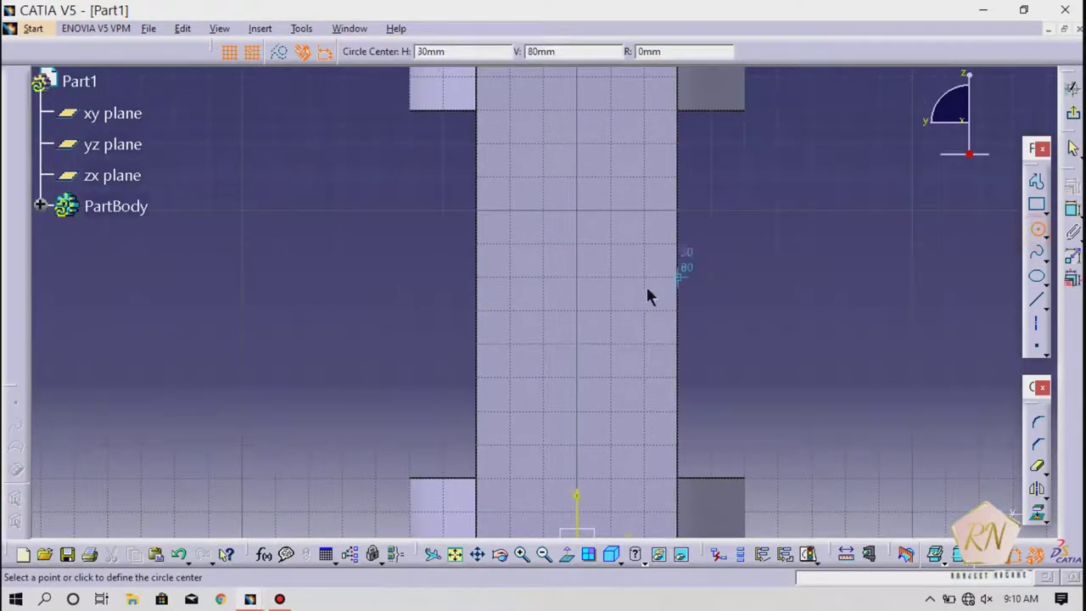
left_click(582, 303)
key("Tab")
left_click(580, 296)
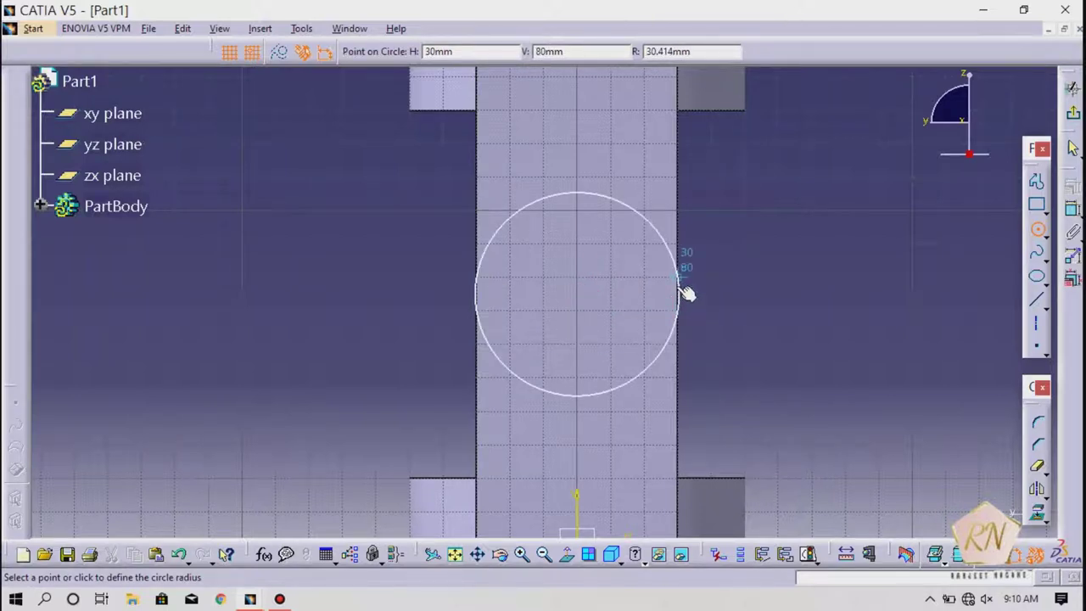
key("Tab")
key("Tab")
key("Tab")
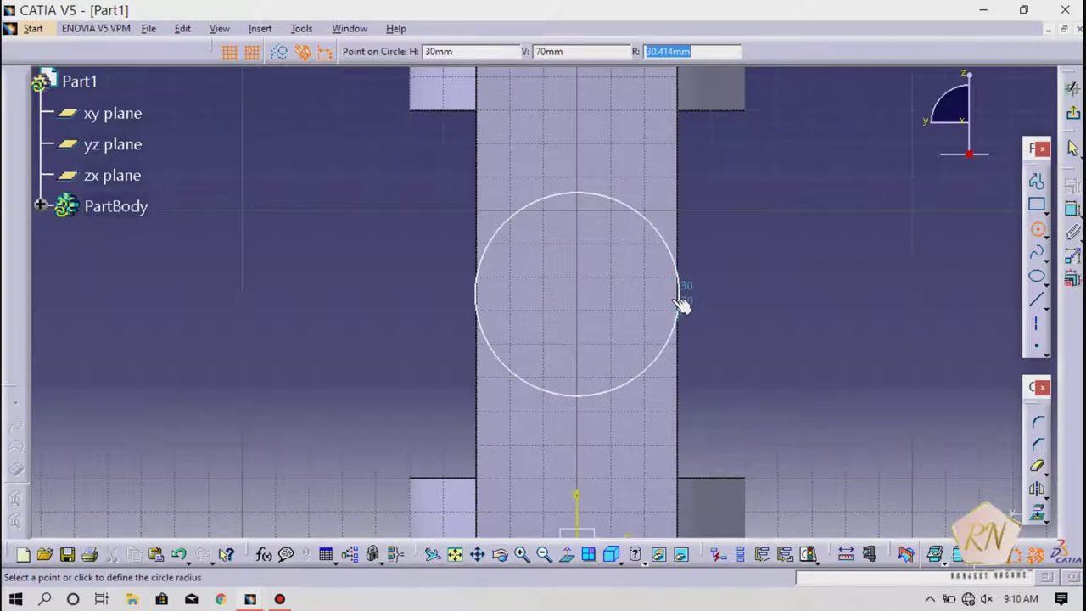
type("30")
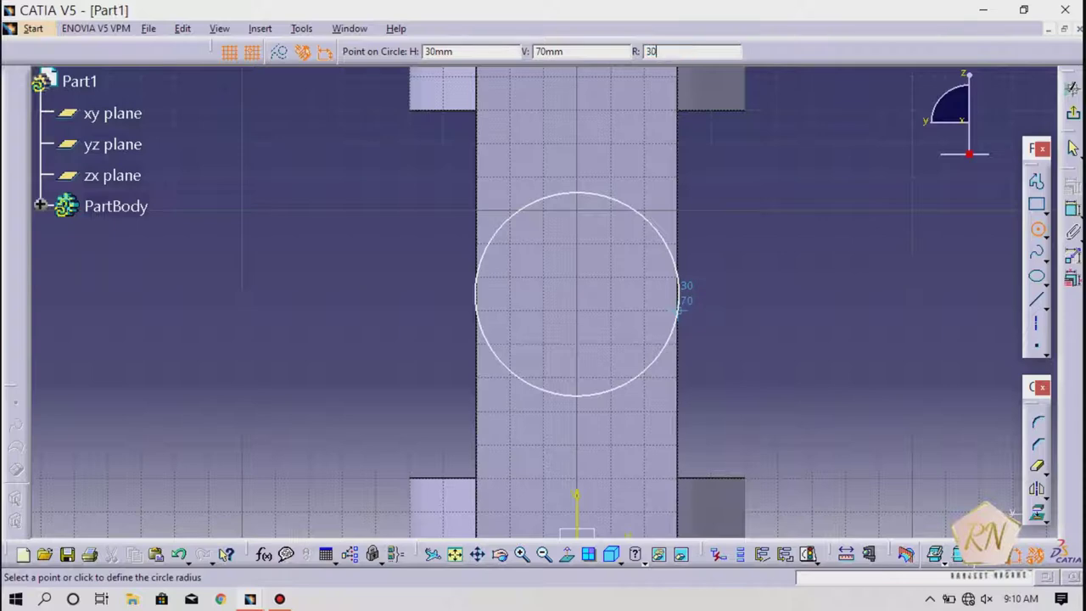
key("Return")
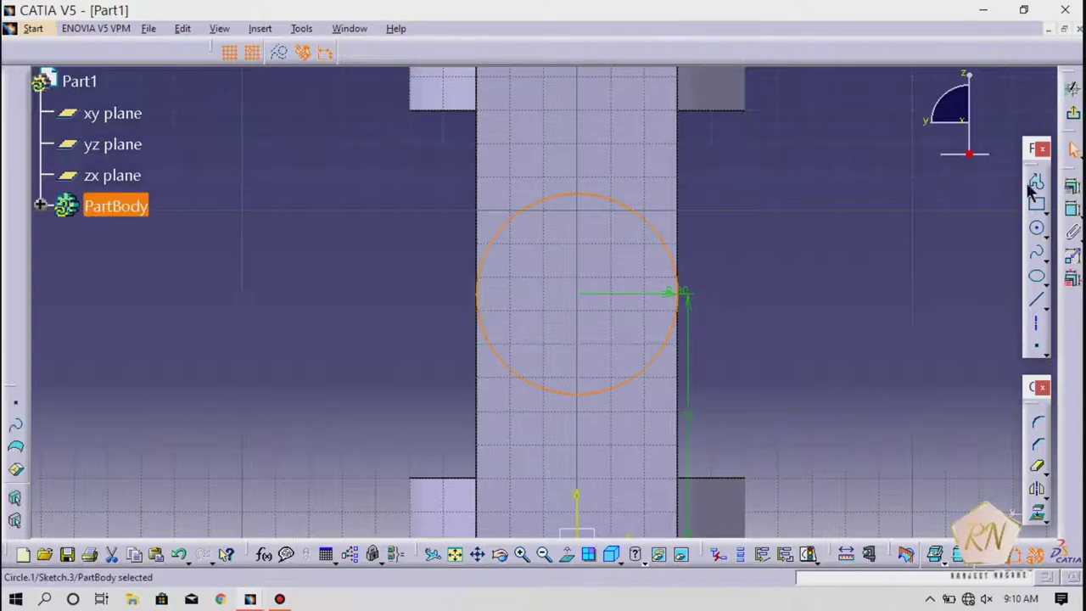
left_click(1071, 112)
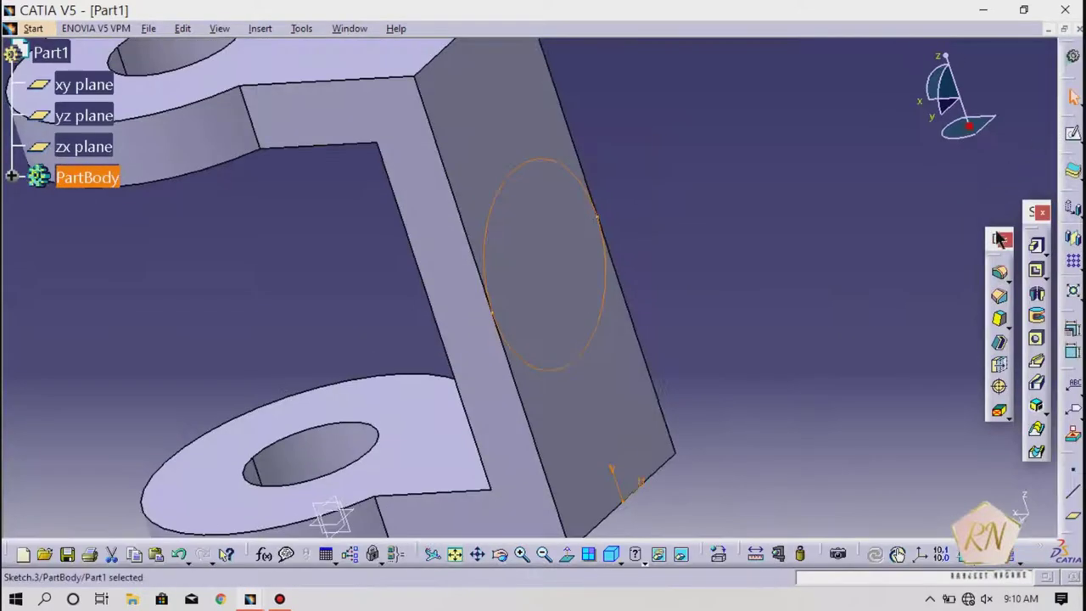
Pad the circle 20 mm outward from the wall
left_click(1036, 245)
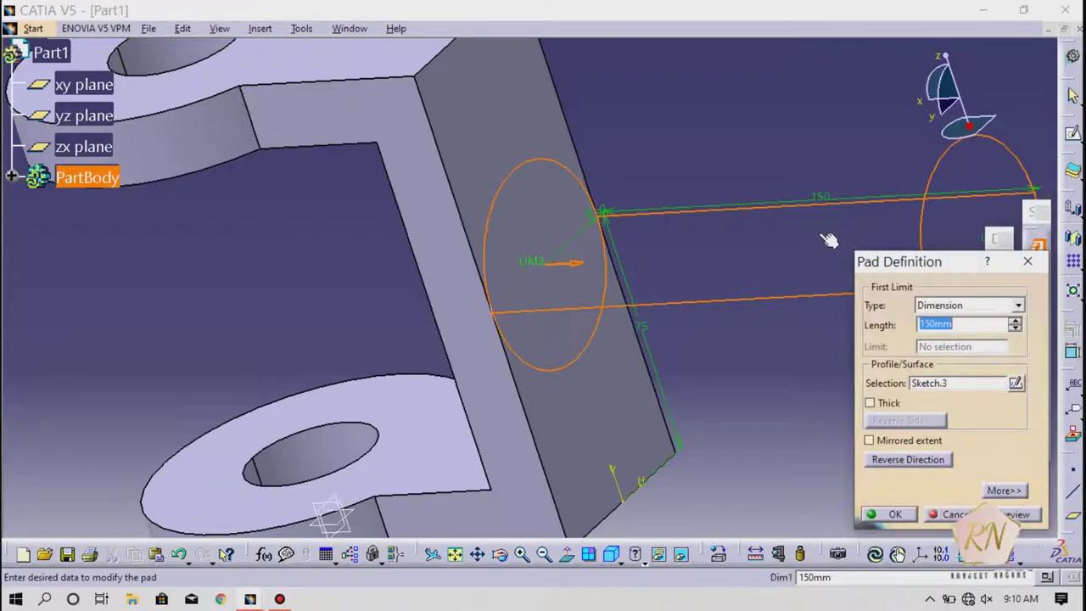
type("25")
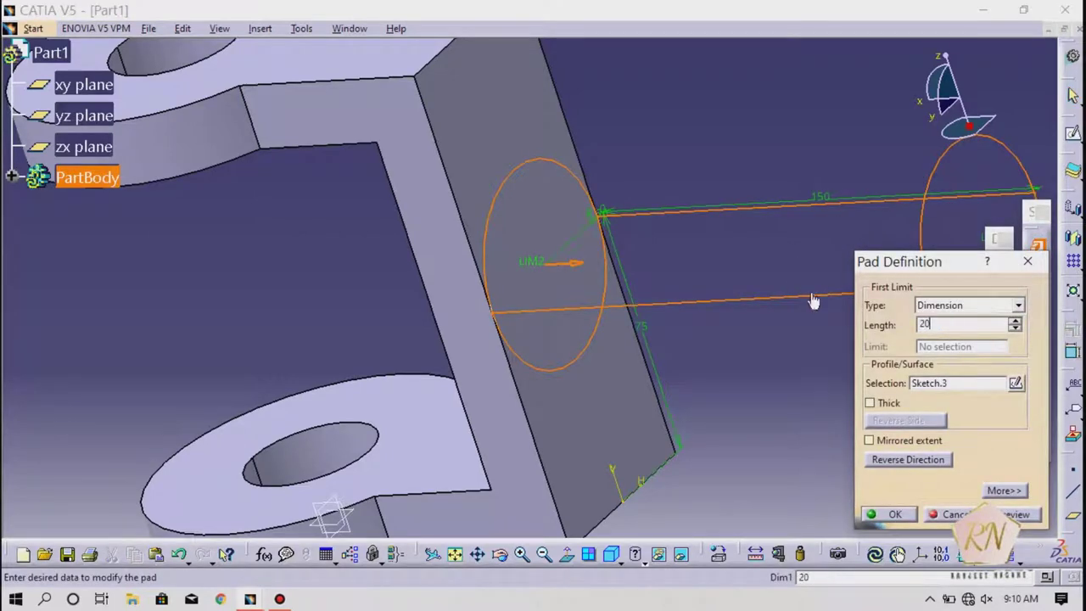
key("Return")
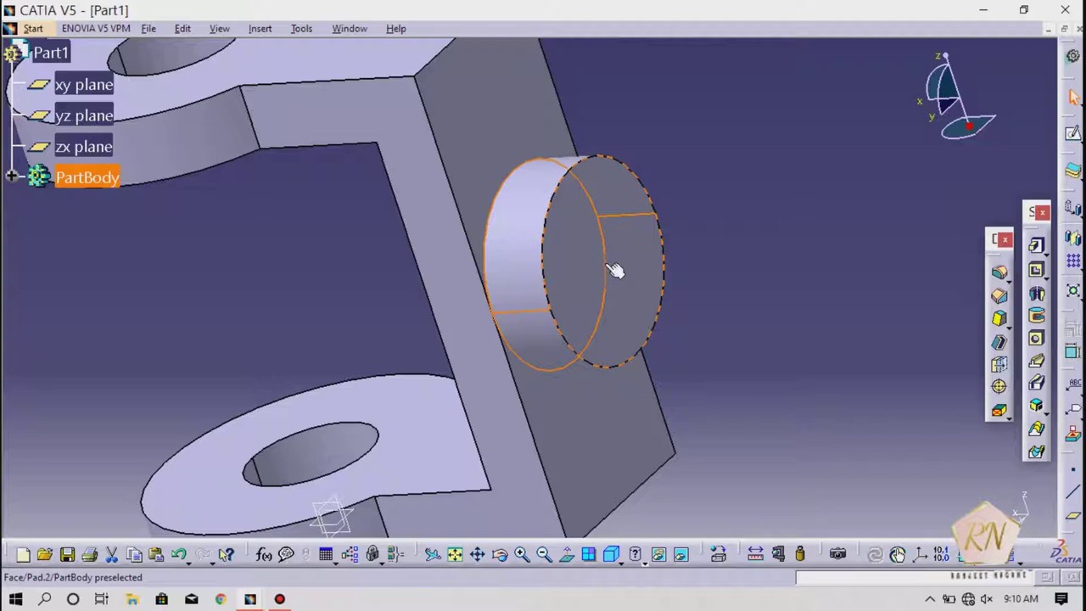
Sketch a concentric circle slightly smaller than the round boss on its end face, and leave the sketch
left_click(545, 269)
left_click(782, 239)
left_click(606, 234)
left_click(1072, 133)
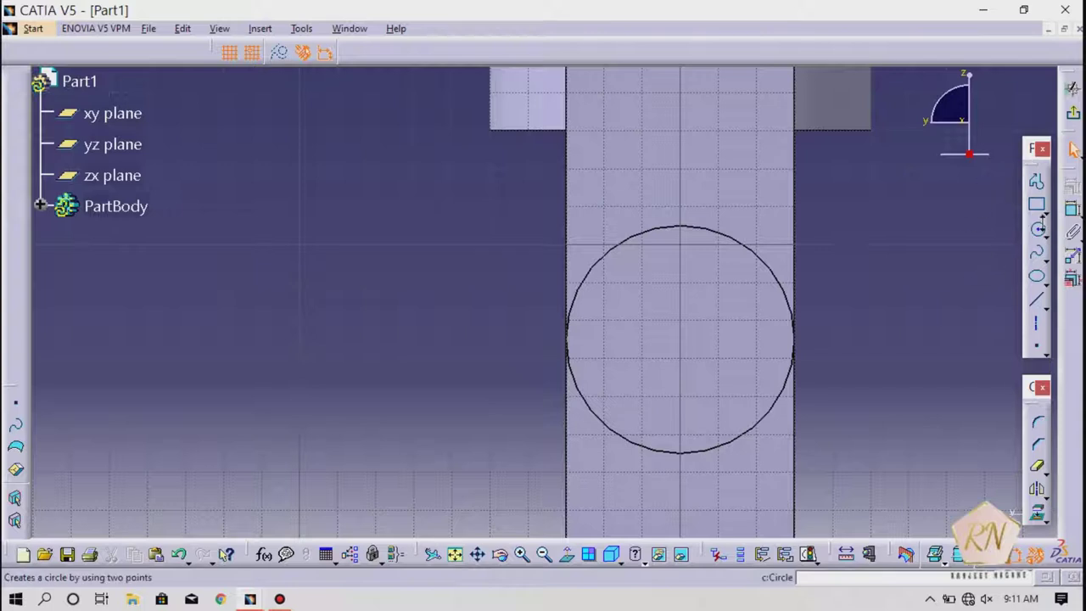
left_click(1037, 231)
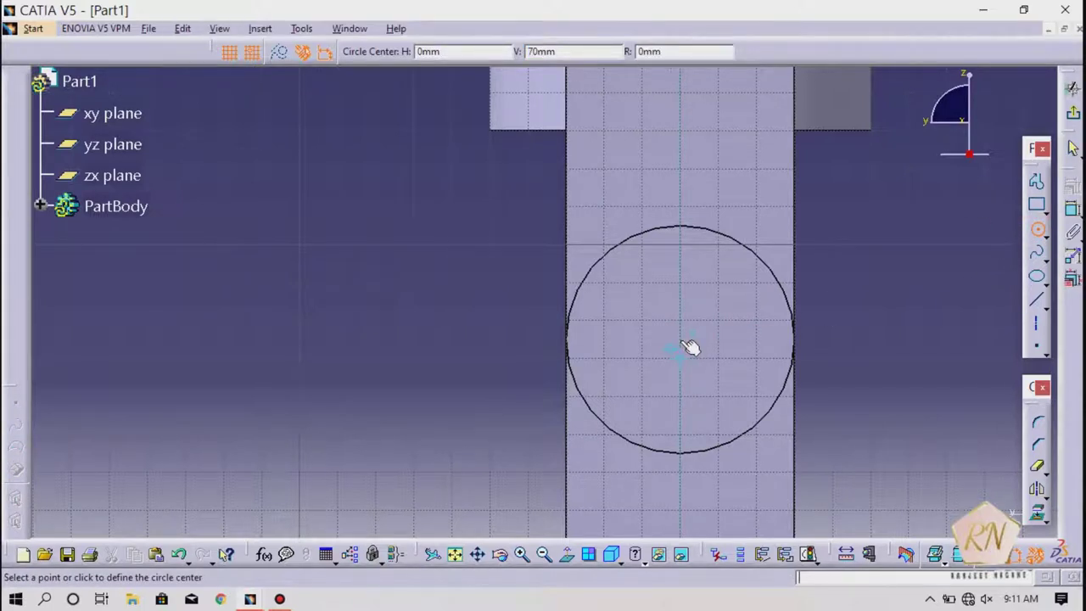
key("Tab")
left_click(720, 241)
left_click(1073, 113)
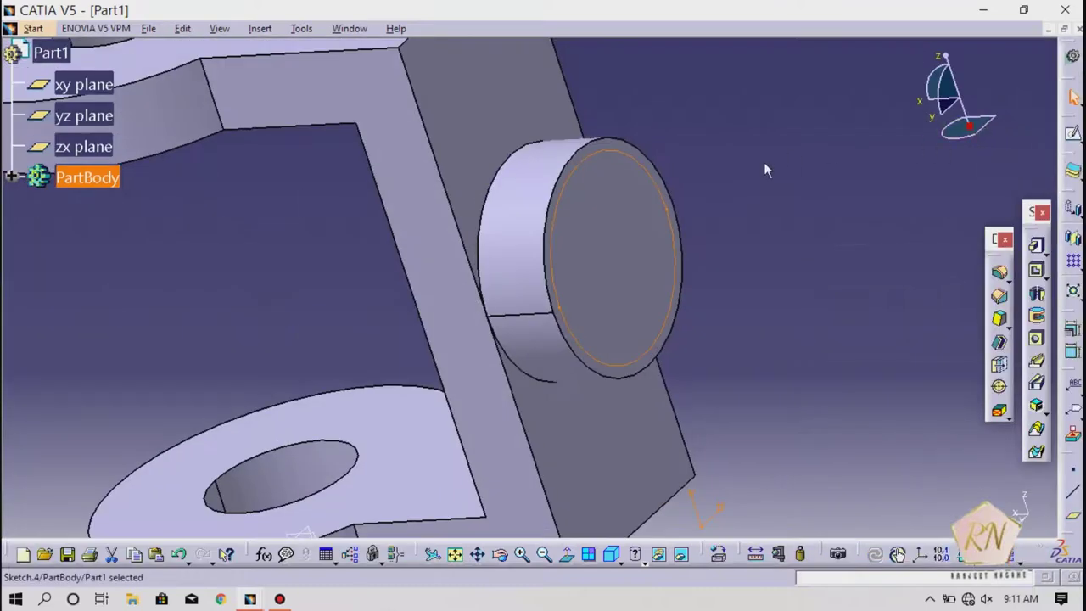
Pad the smaller circle 40 mm outward from the boss
left_click(1036, 245)
type("40")
key("Return")
Edit the outer cylindrical pad and set its length to 50 mm
left_click(732, 257)
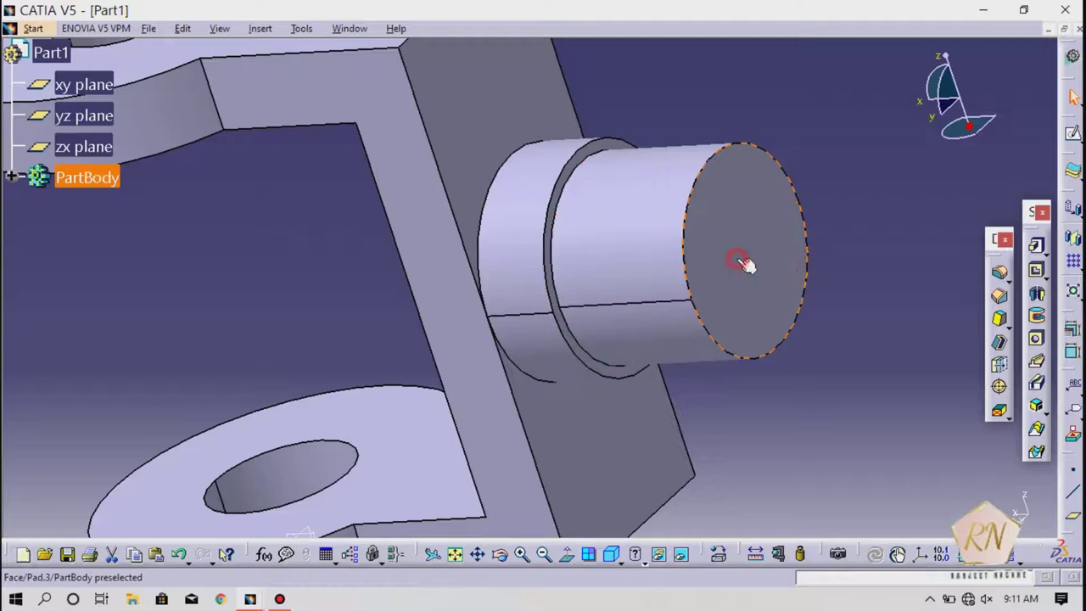
double_click(736, 258)
type("50")
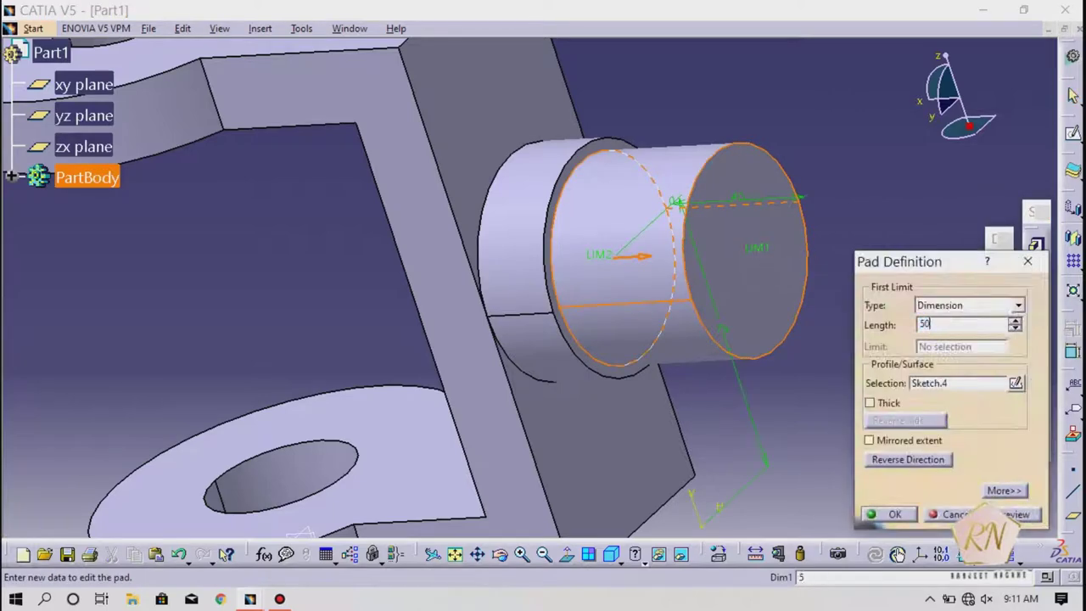
key("Return")
left_click(882, 350)
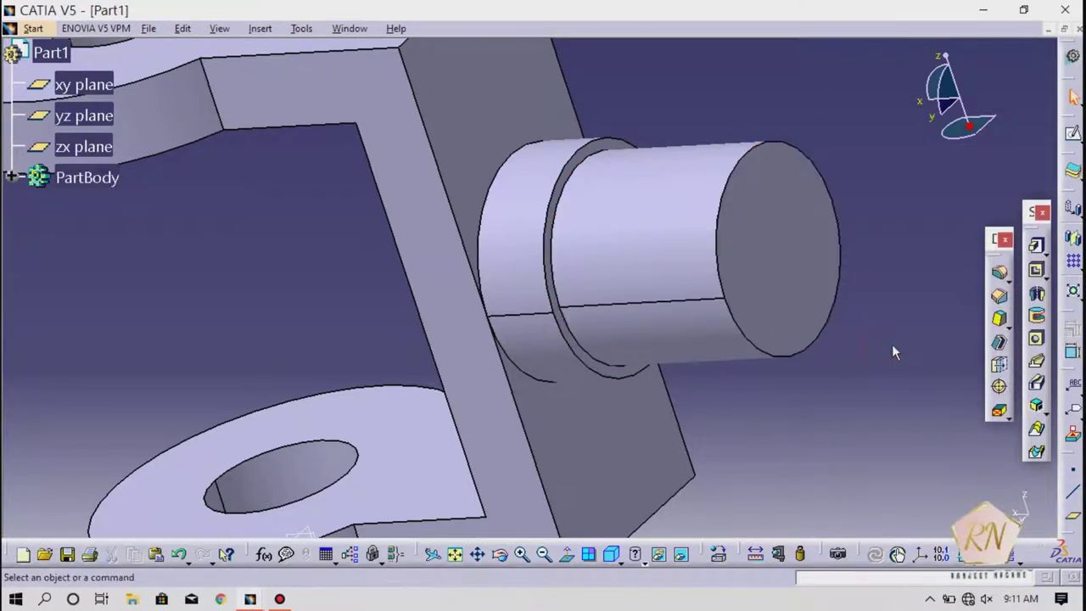
left_click(541, 553)
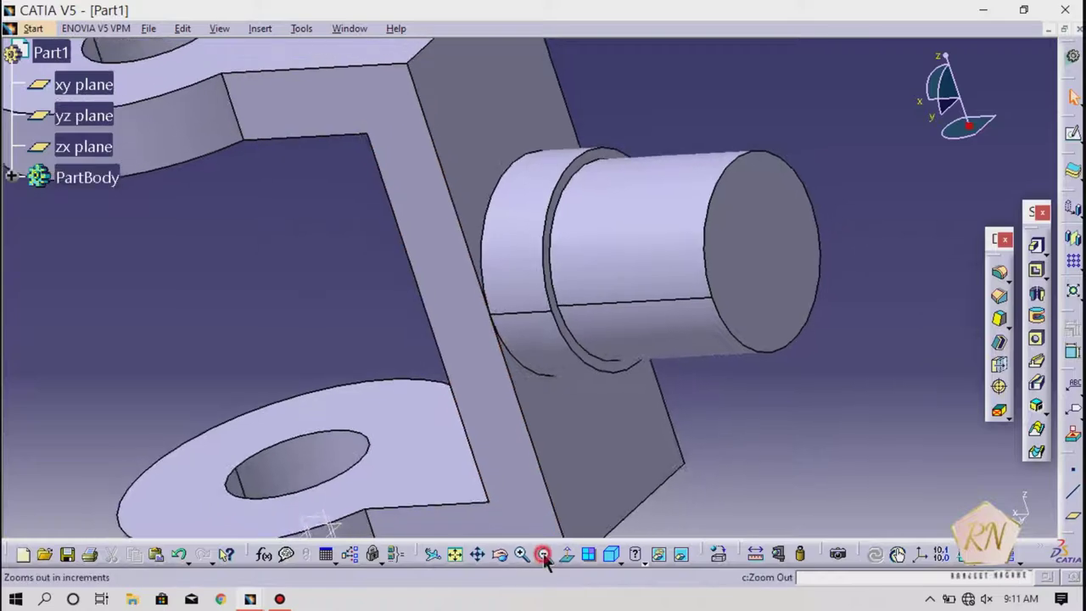
left_click(499, 553)
left_click_drag(511, 346, 521, 298)
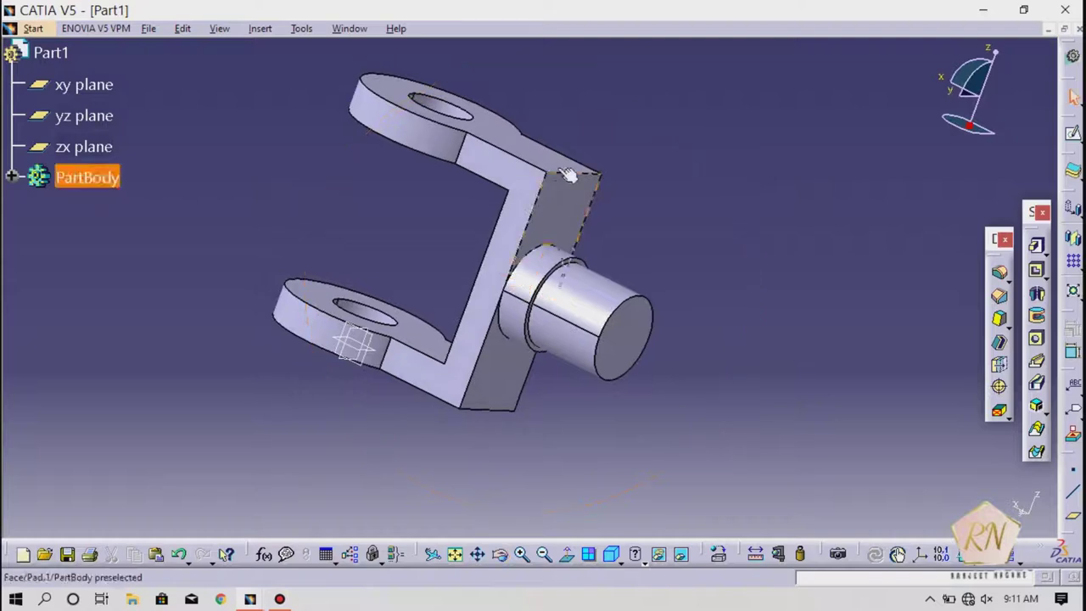
left_click(1002, 278)
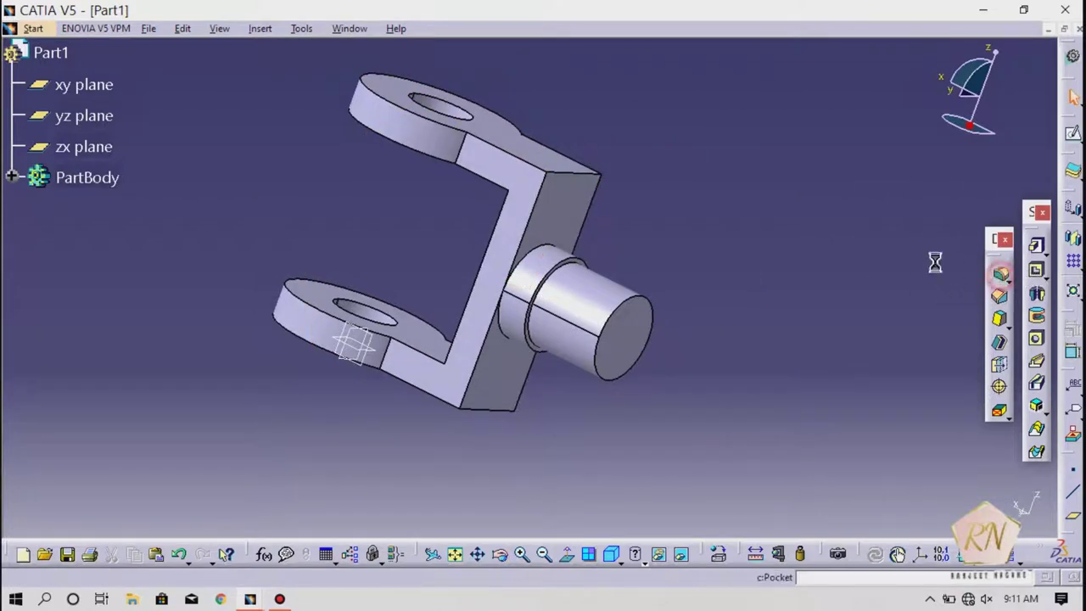
left_click(578, 179)
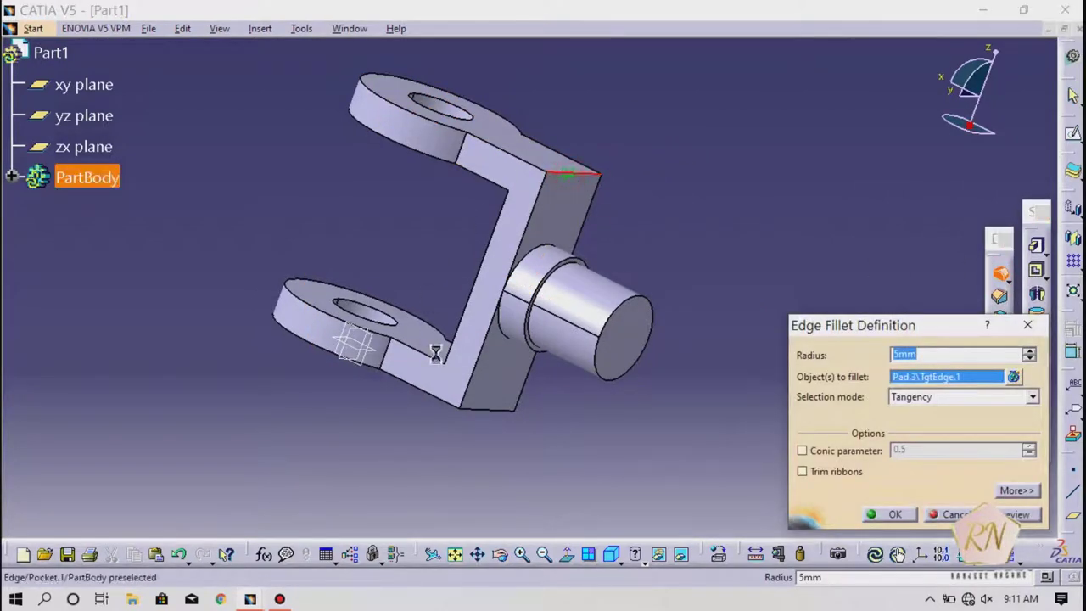
left_click(486, 411)
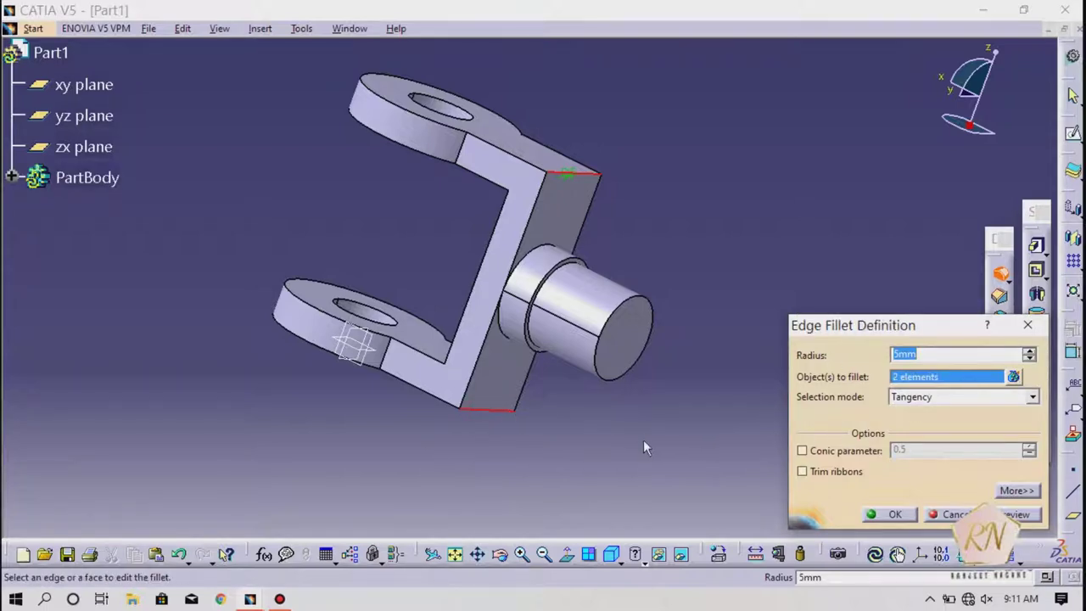
key("Return")
Fillet the two inner corner edges between the wall and the arms with a radius of 35 mm
left_click(500, 554)
left_click_drag(448, 368, 722, 365)
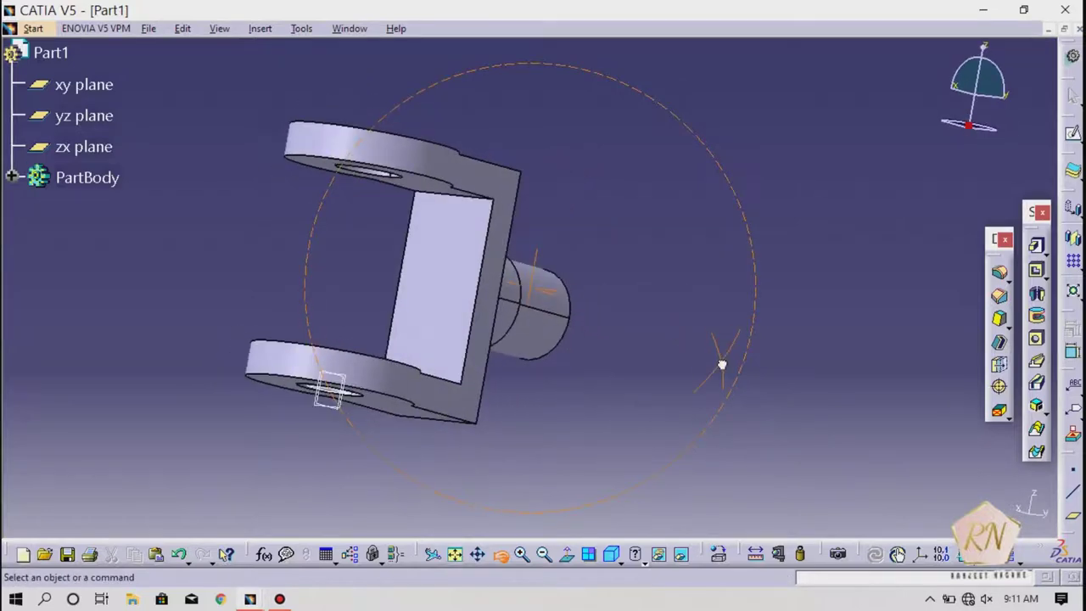
left_click(999, 269)
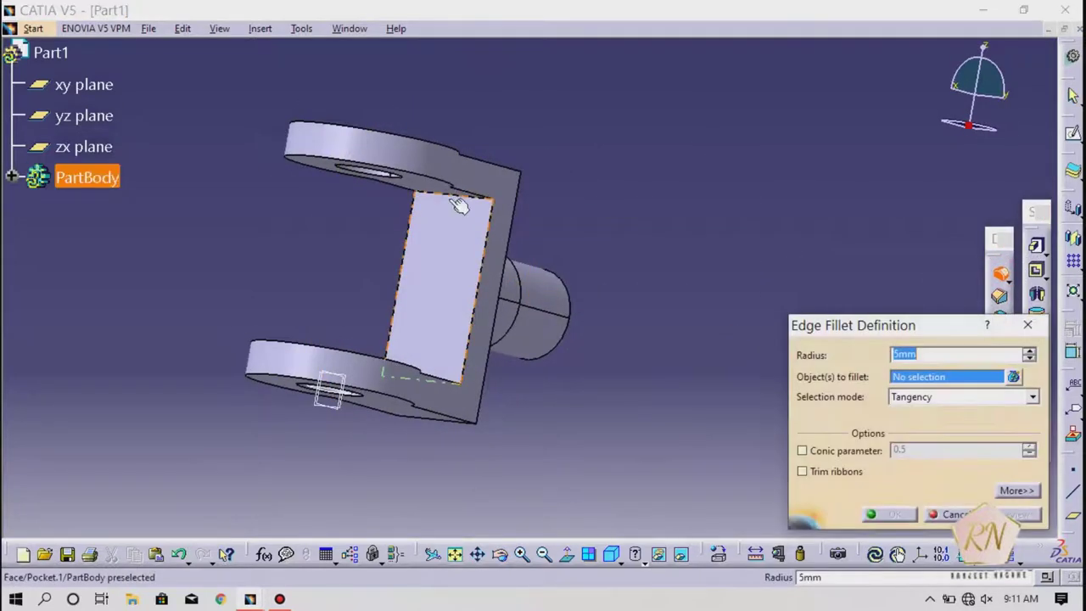
left_click(449, 196)
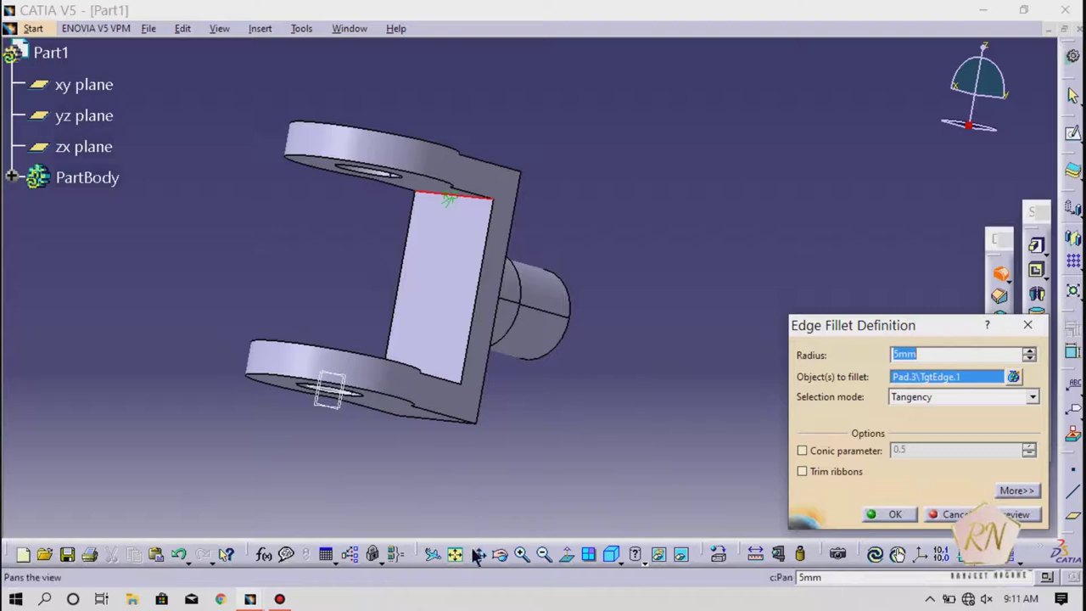
middle_click_drag(508, 342, 472, 444)
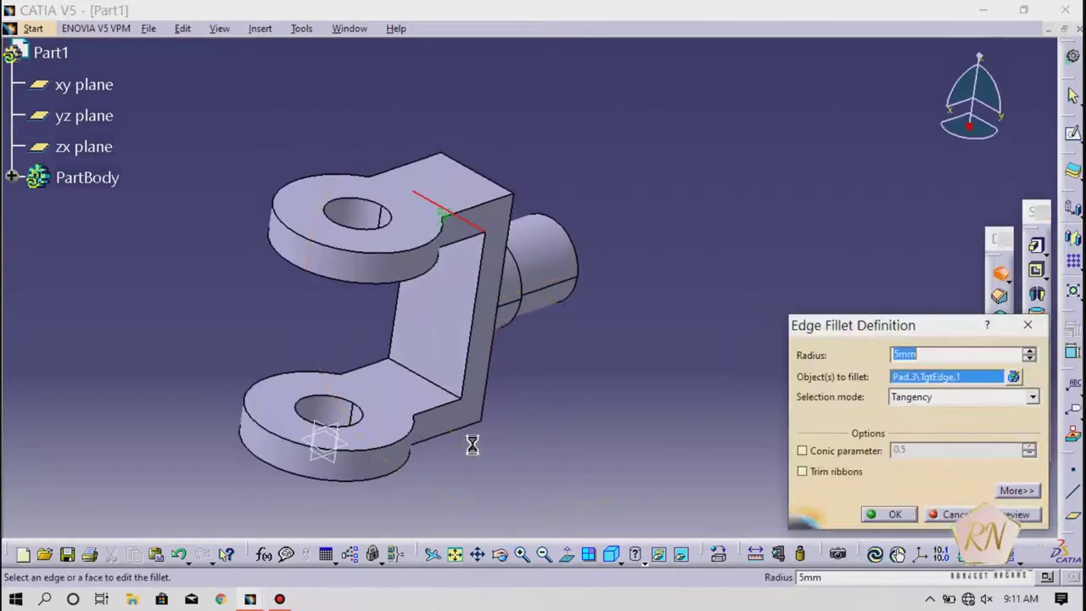
left_click(429, 378)
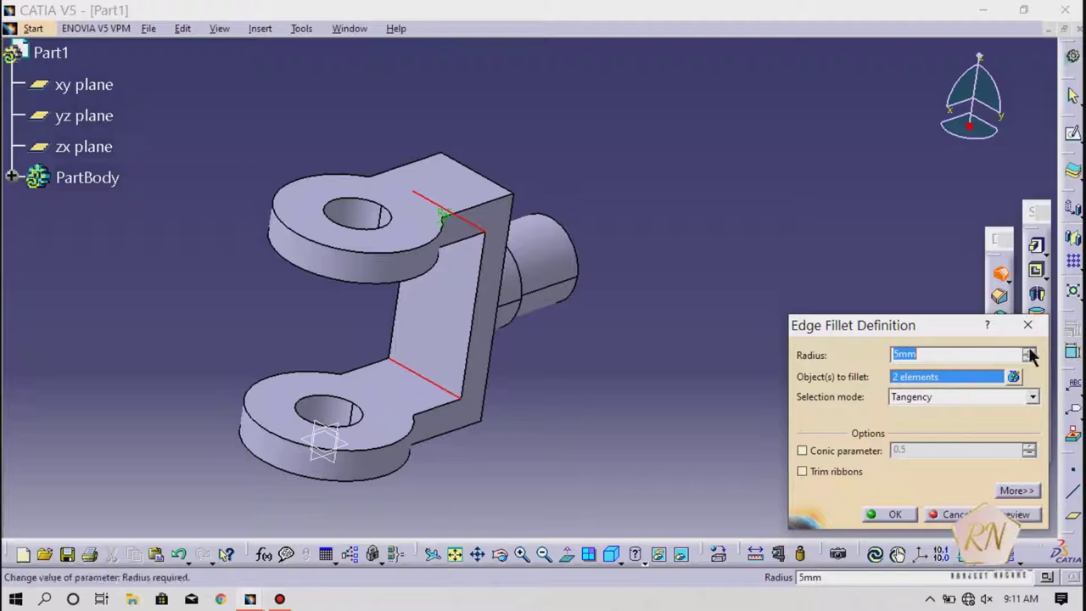
left_click(1029, 350)
left_click(499, 553)
left_click_drag(506, 451, 381, 238)
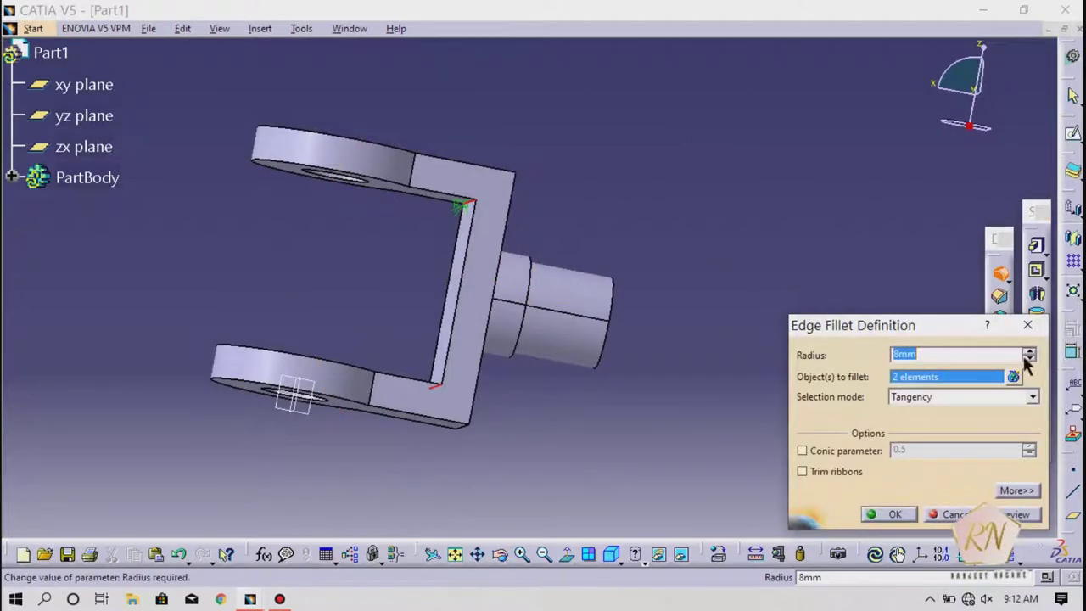
left_click(1028, 350)
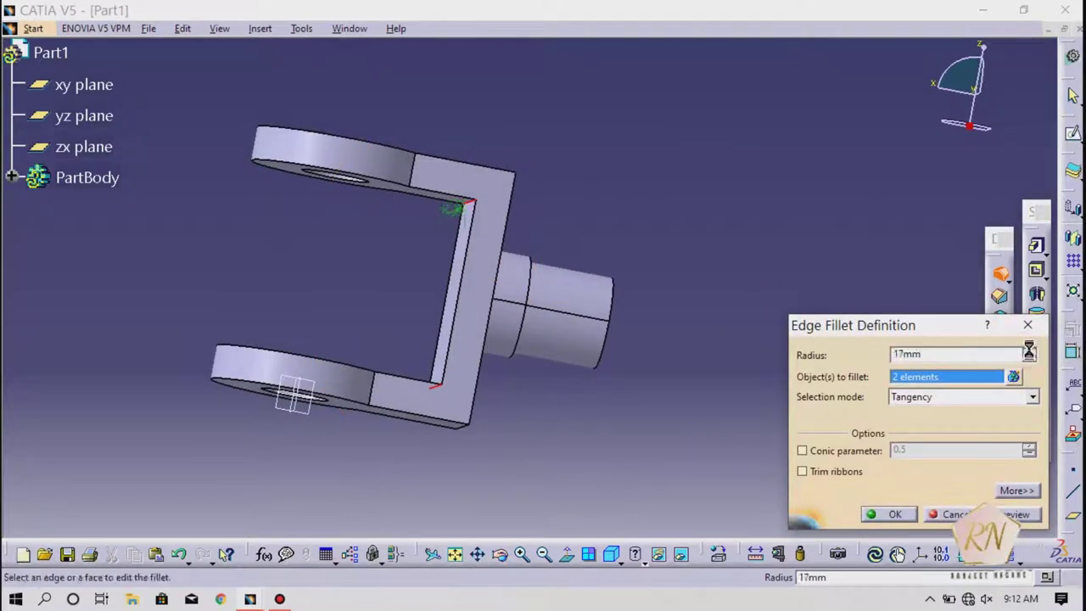
left_click_drag(1029, 350, 1028, 350)
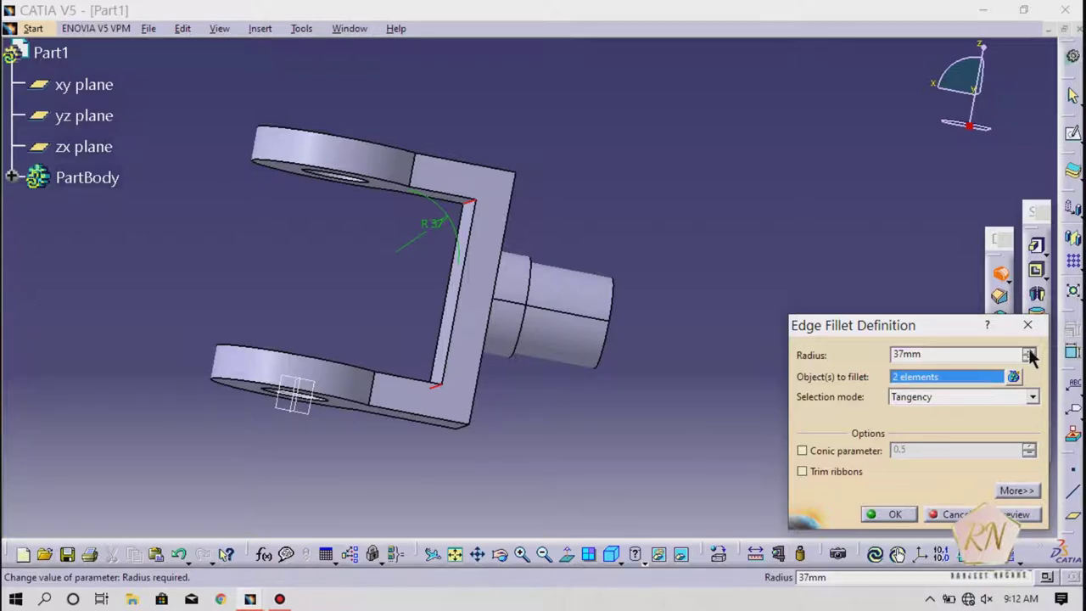
left_click(1029, 351)
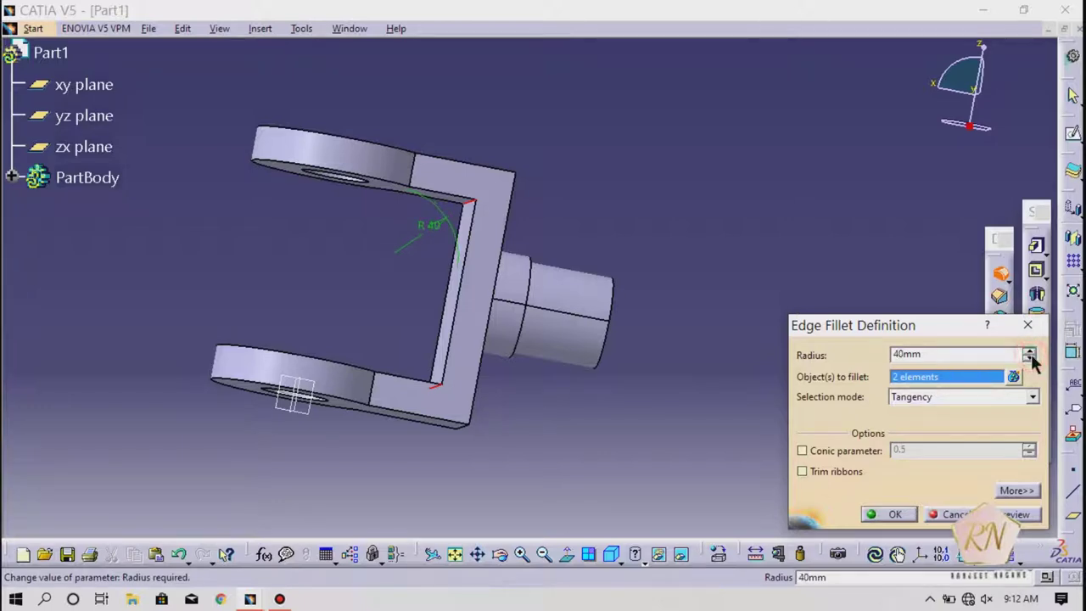
left_click(1028, 360)
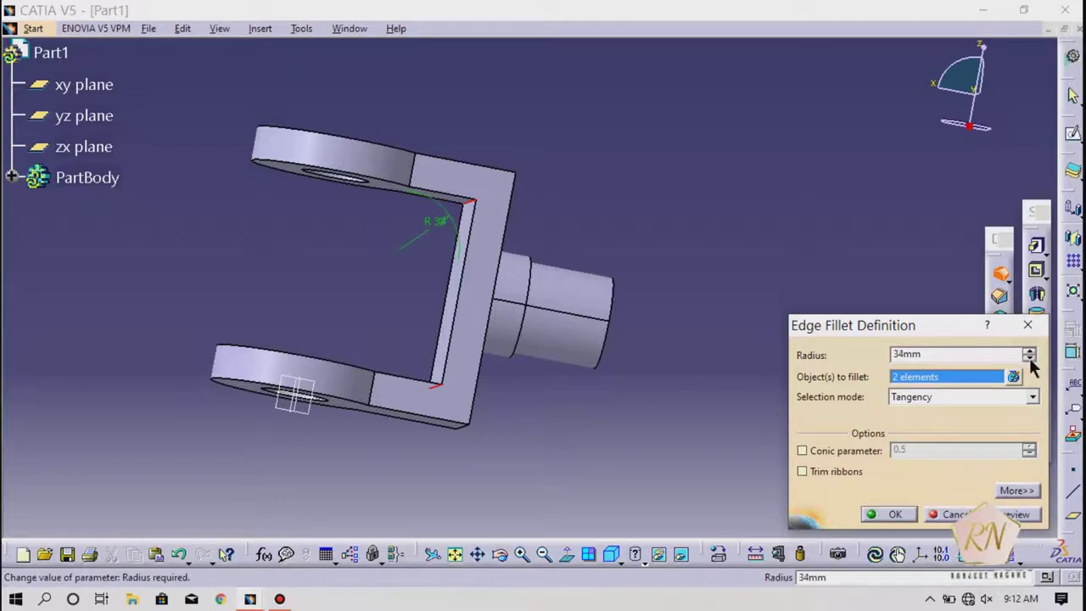
left_click(1029, 352)
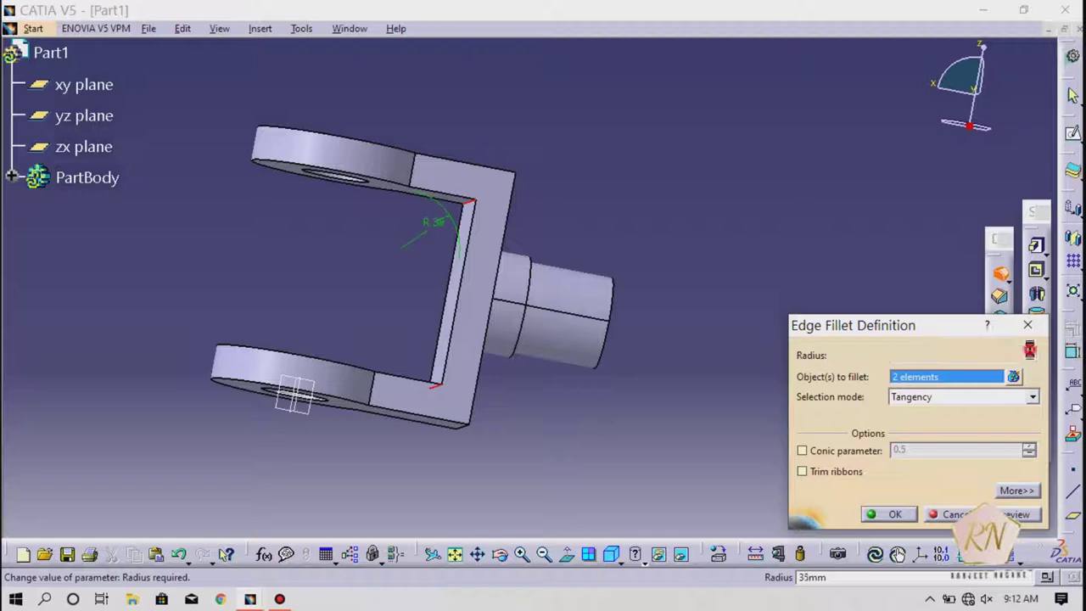
left_click(913, 513)
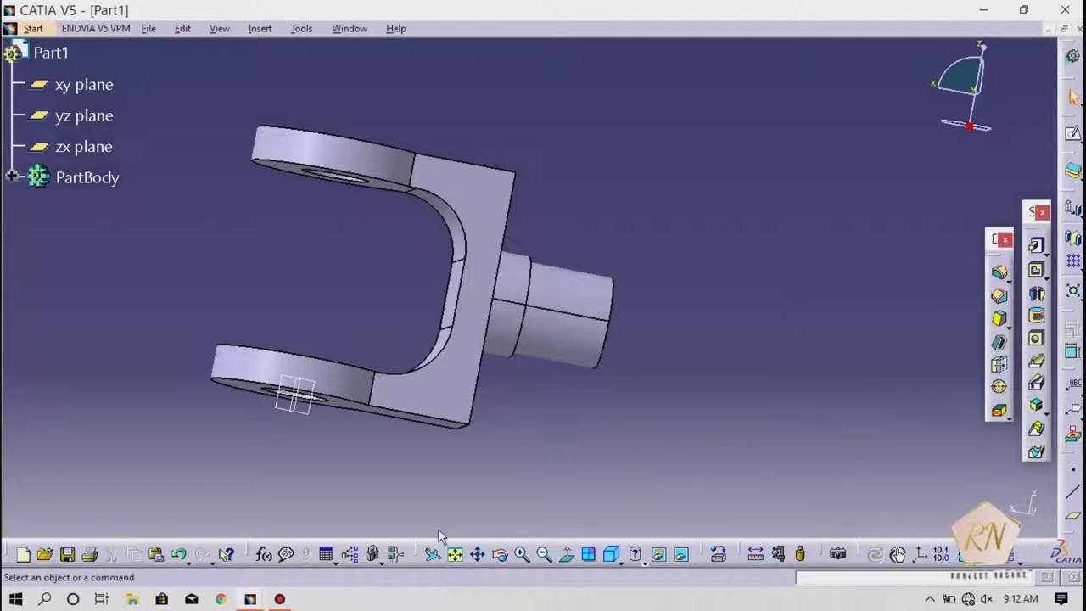
Fillet the two outer corner edges of the fork on the shank side with a radius of 35 mm
middle_click_drag(584, 196, 593, 254)
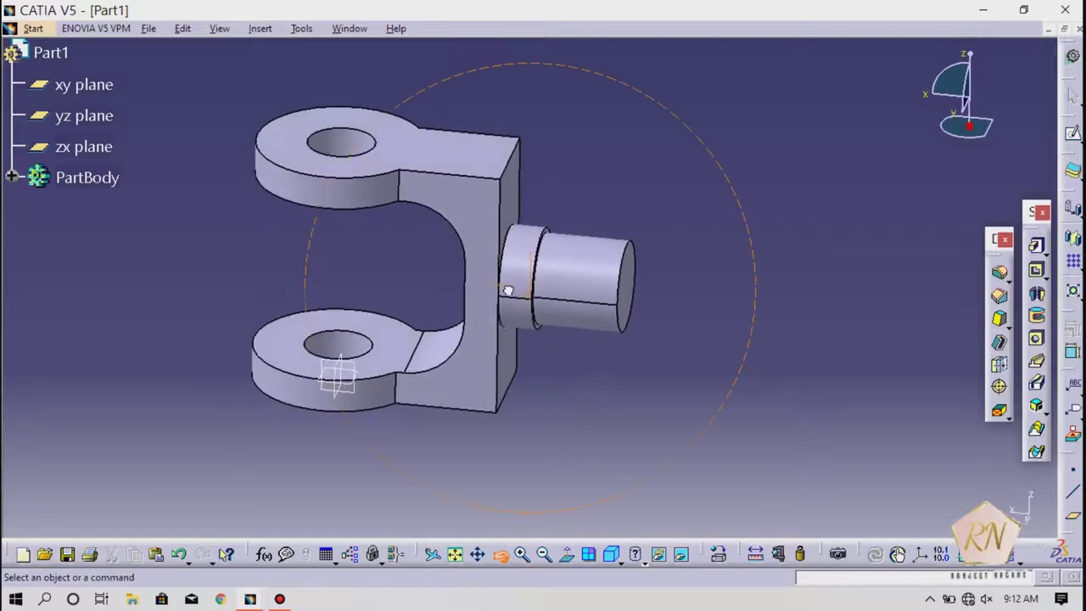
left_click(998, 273)
left_click(510, 160)
left_click(509, 387)
left_click(892, 515)
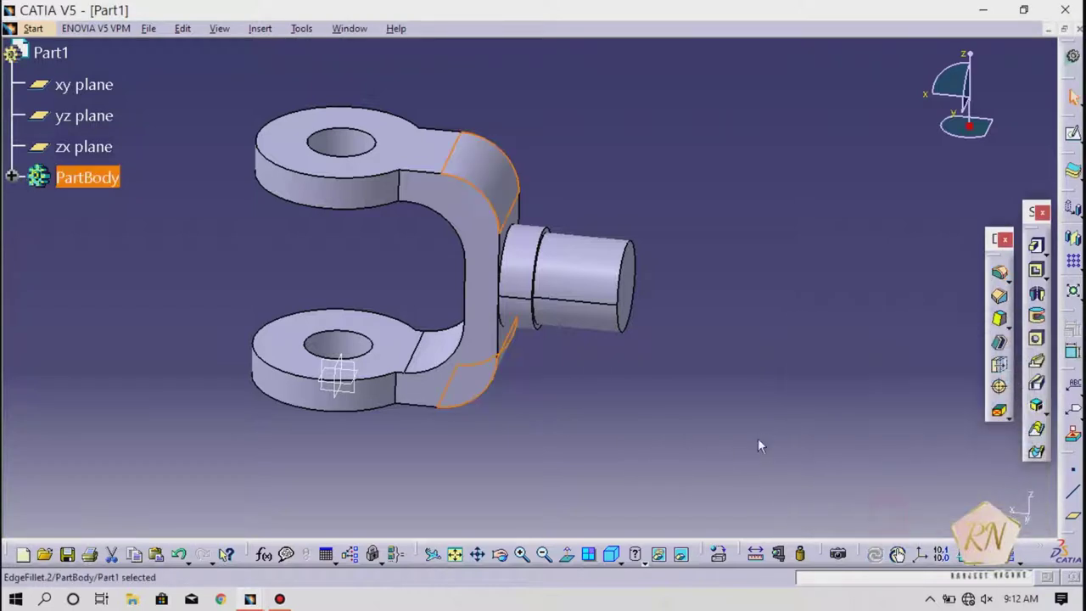
Fillet the edges where both rounded arm ends meet the fork's near side face with a 35 mm radius
left_click(500, 554)
left_click_drag(501, 473, 414, 422)
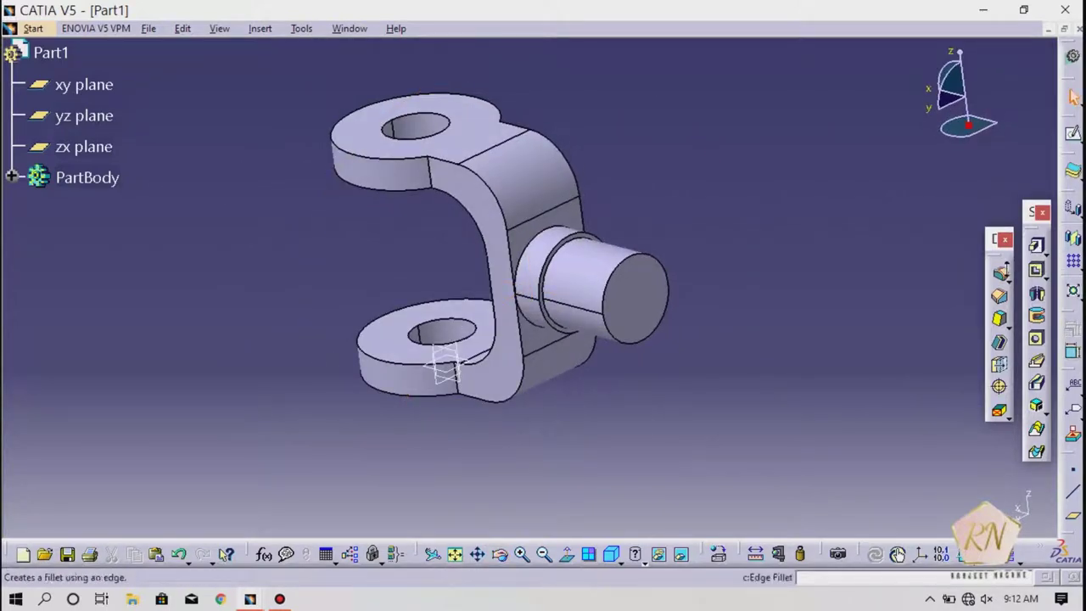
left_click(1036, 248)
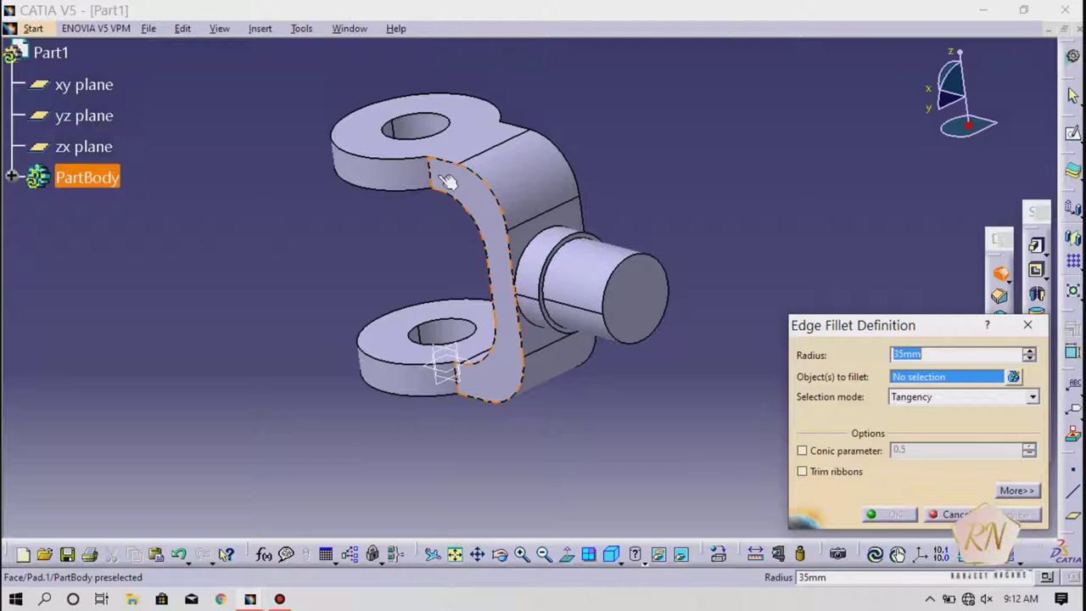
left_click(465, 389)
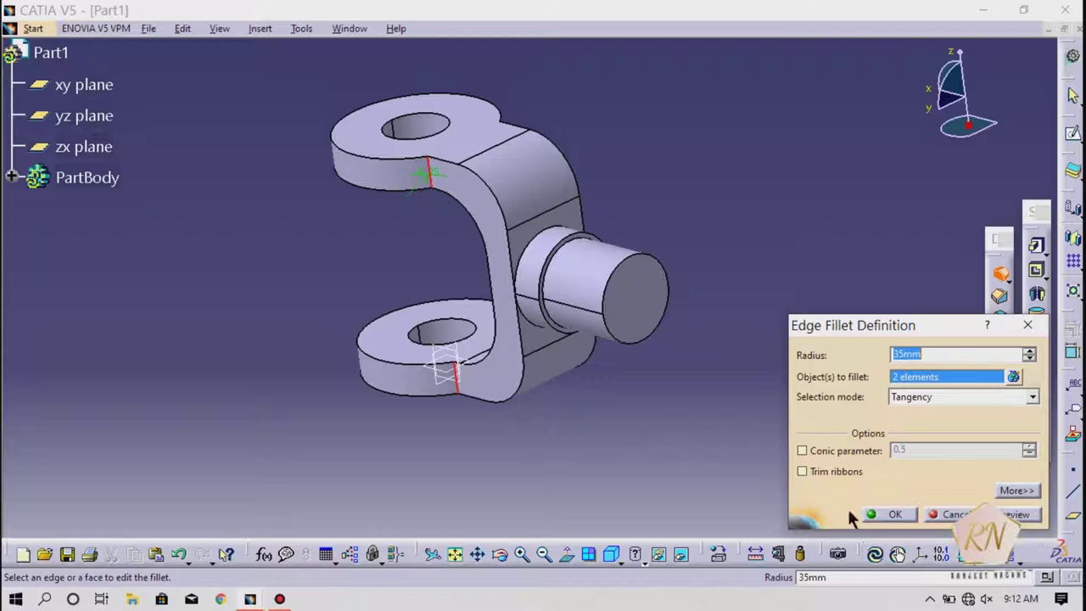
left_click(895, 515)
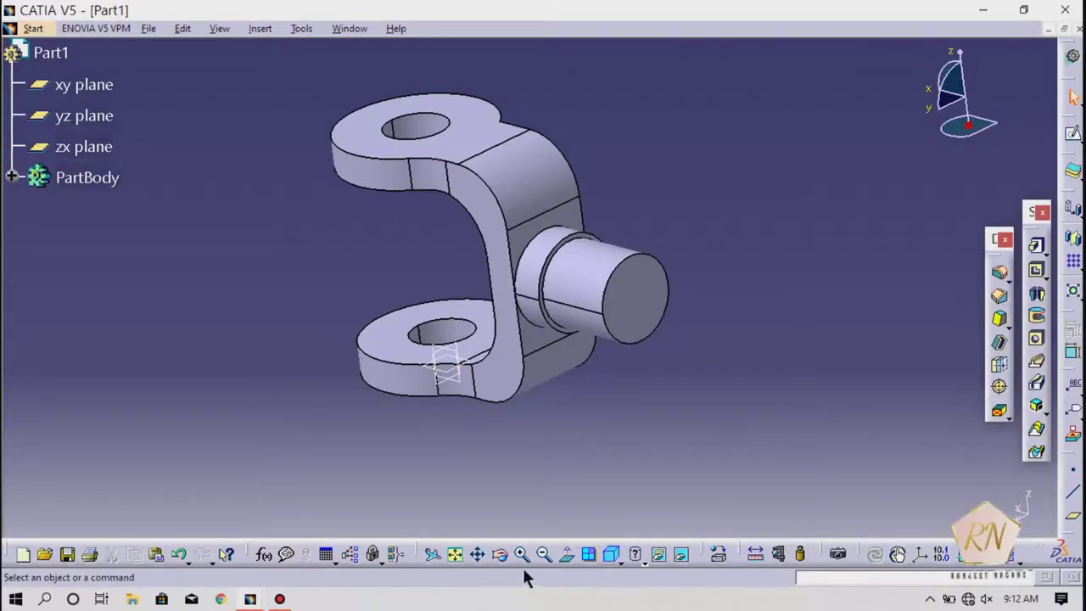
Fillet the matching arm-end edges on the opposite side of the fork with a 35 mm radius
left_click(500, 556)
left_click_drag(570, 243, 438, 298)
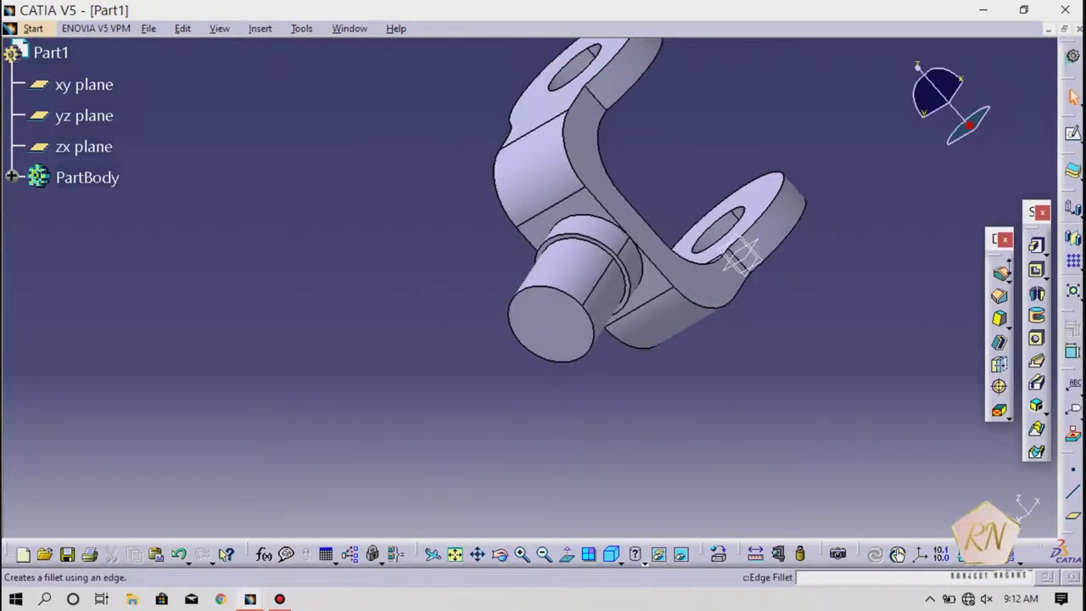
left_click(999, 276)
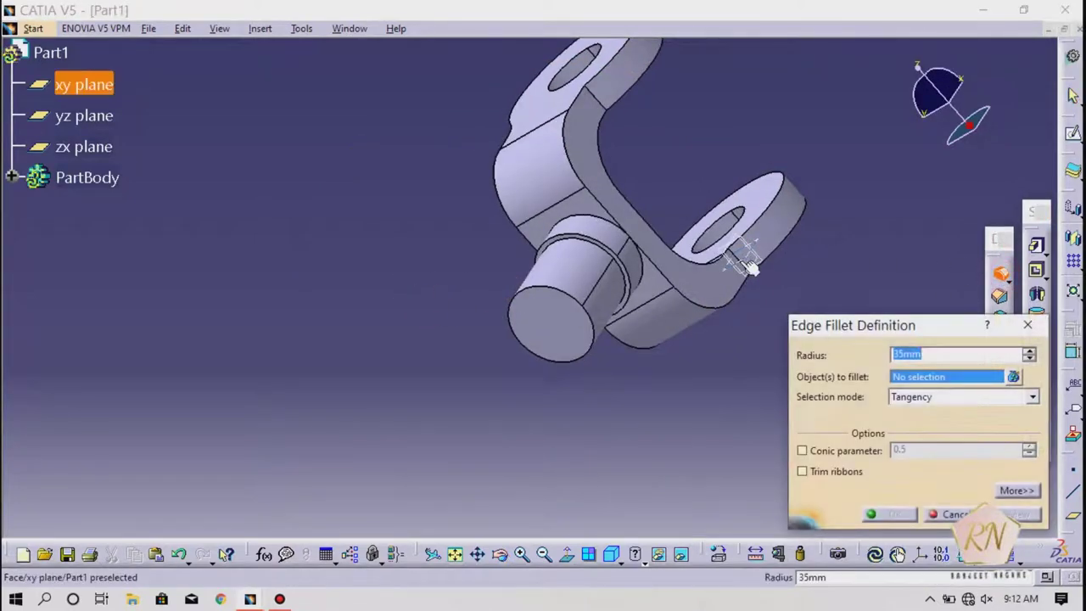
left_click(745, 263)
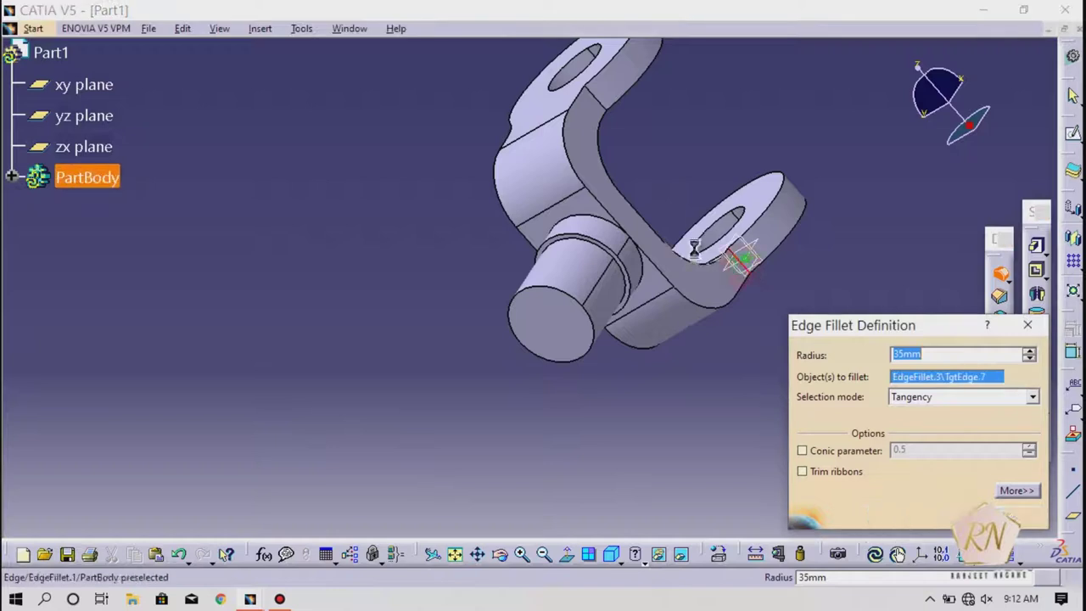
left_click(598, 99)
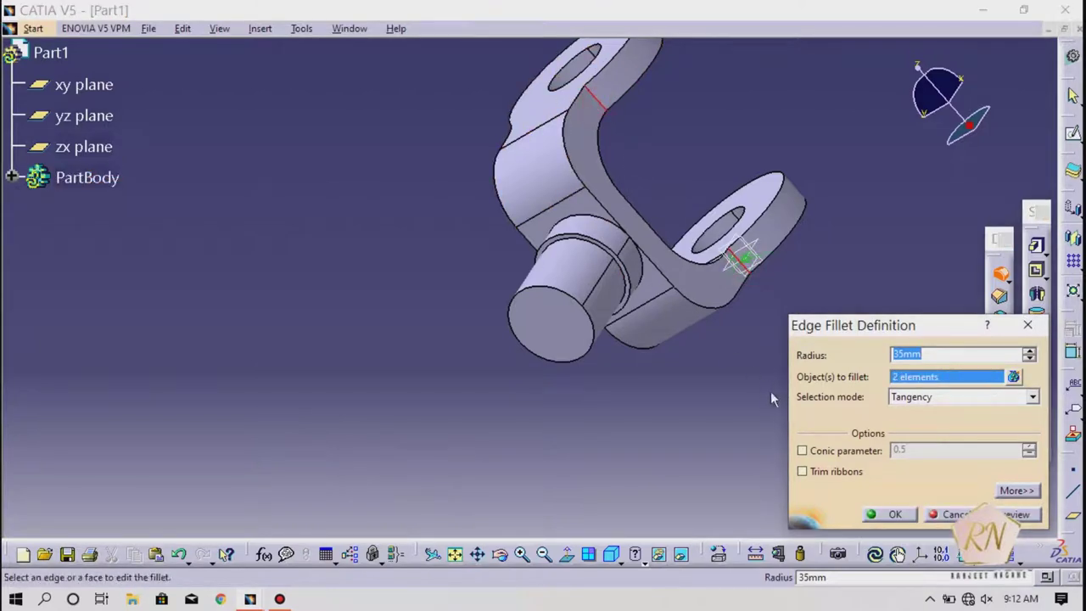
left_click(893, 514)
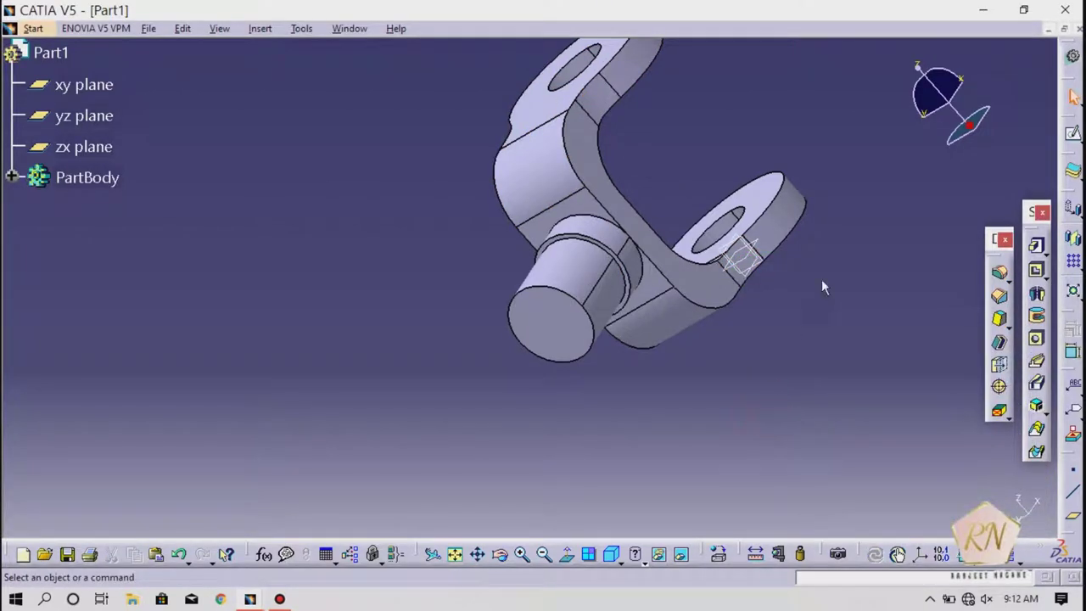
Start a sketch on the shank's end face and place a point at the centre of its circle
left_click(500, 556)
left_click_drag(436, 291, 529, 226)
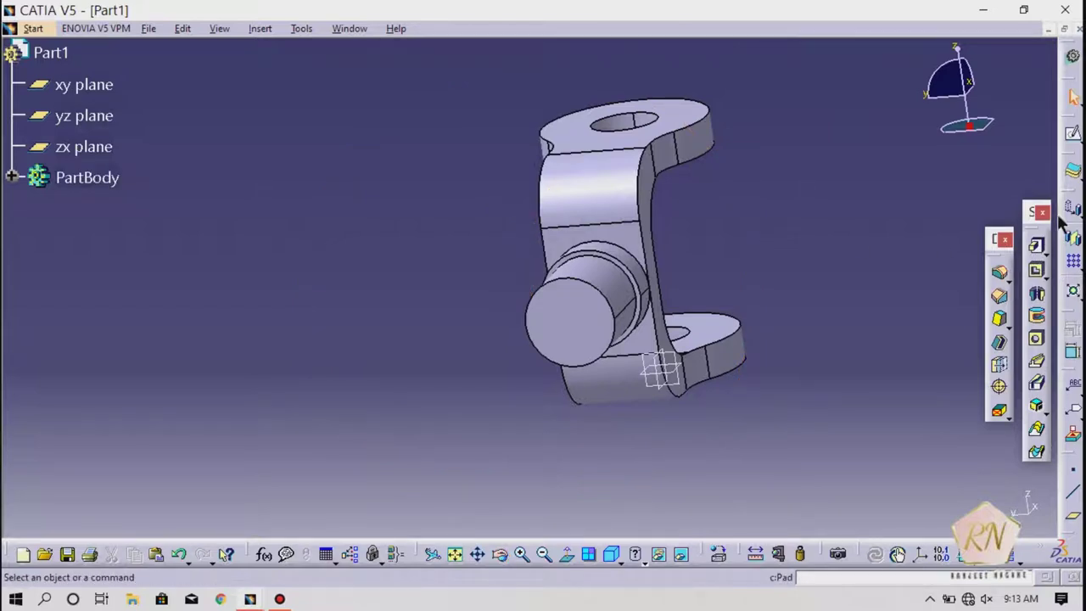
left_click(1072, 134)
left_click(570, 312)
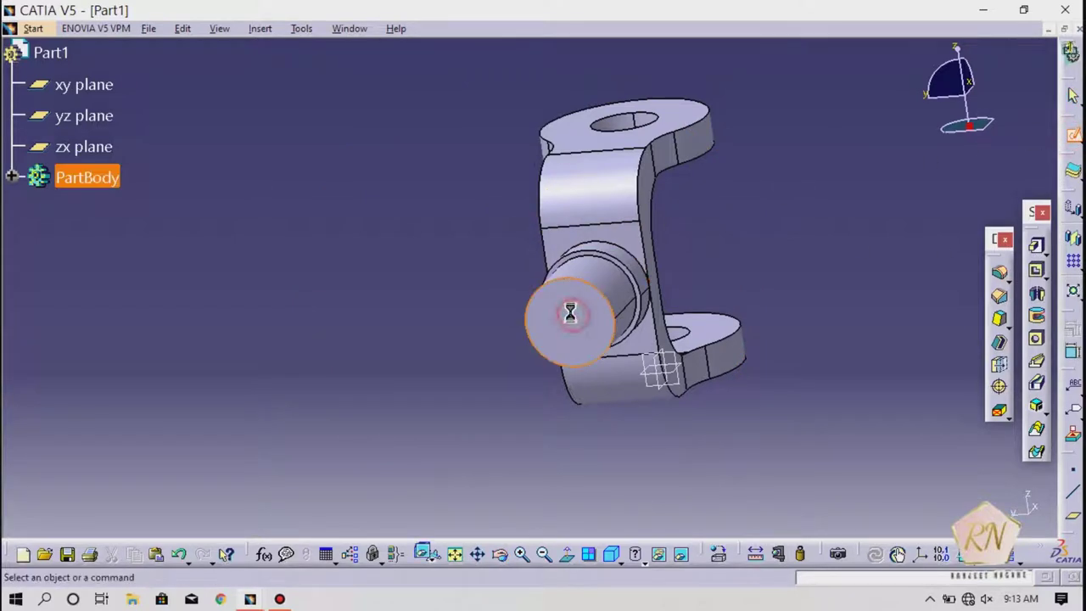
left_click(521, 555)
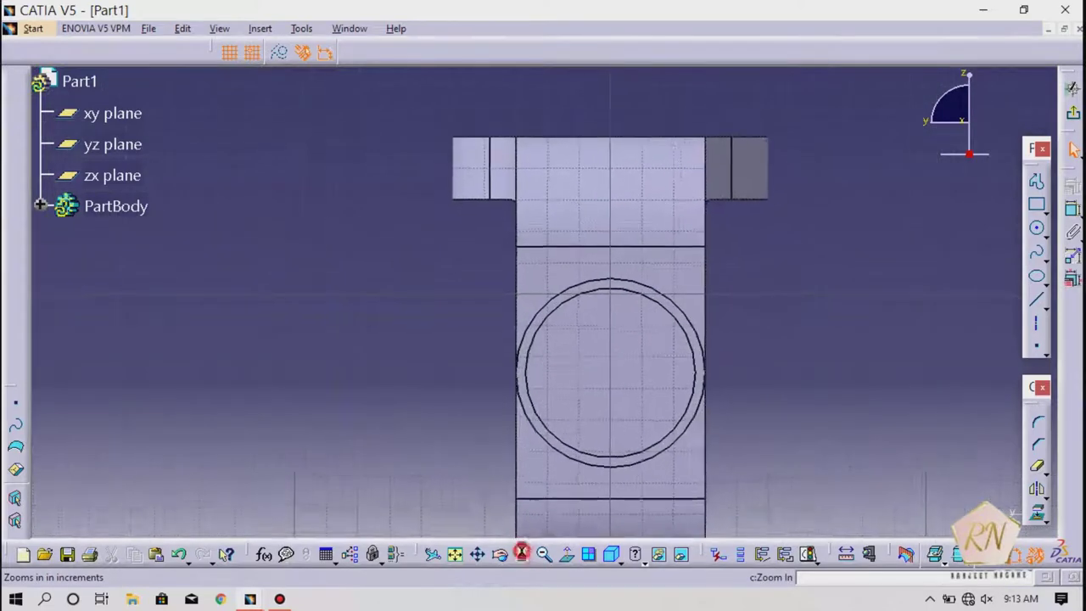
left_click(1037, 348)
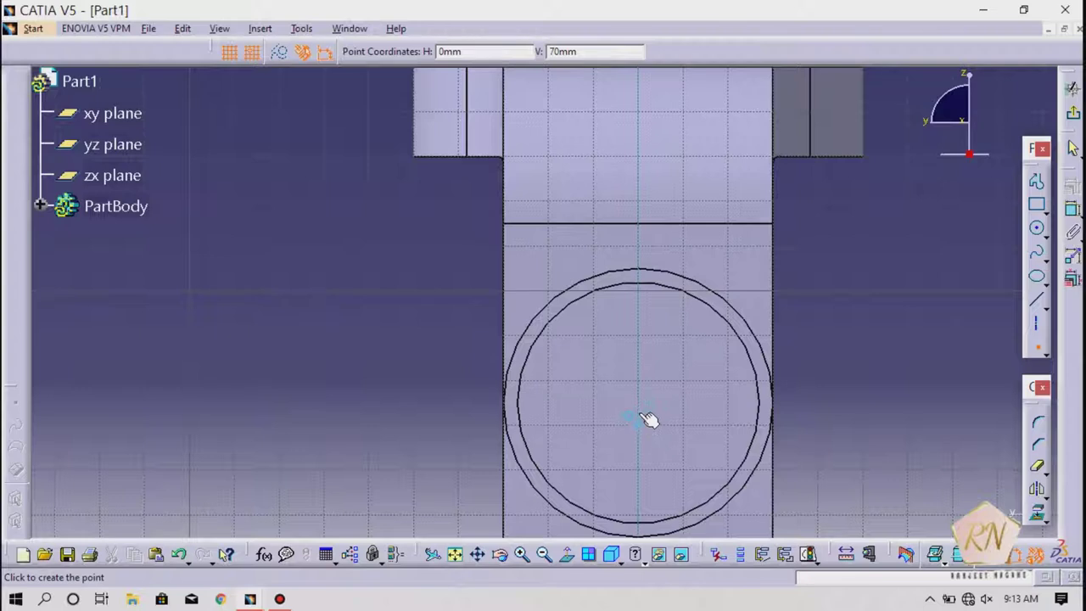
key("Tab")
key("Tab")
key("Return")
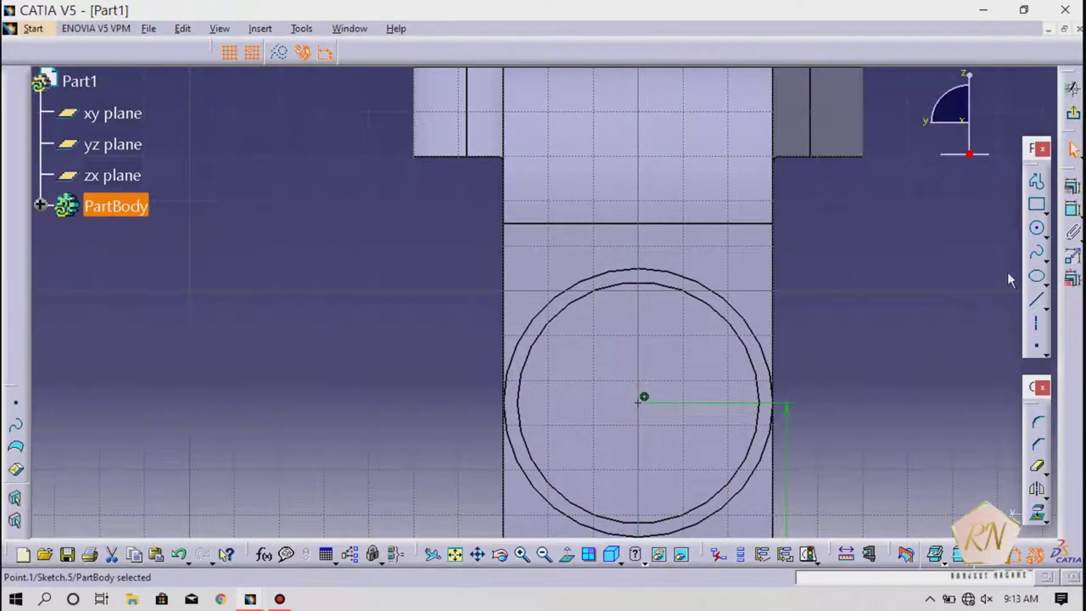
Sketch a centred rectangle about 5.7 mm wide and 8.5 mm high on the vertical axis, straddling the rim of the shank's end face
left_click(1037, 206)
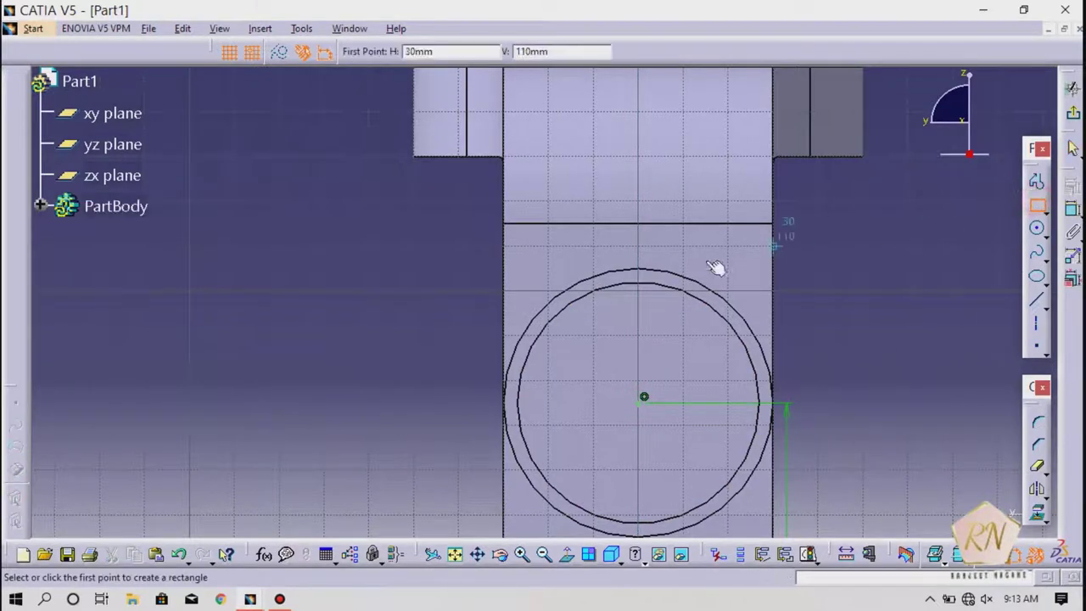
left_click(1046, 214)
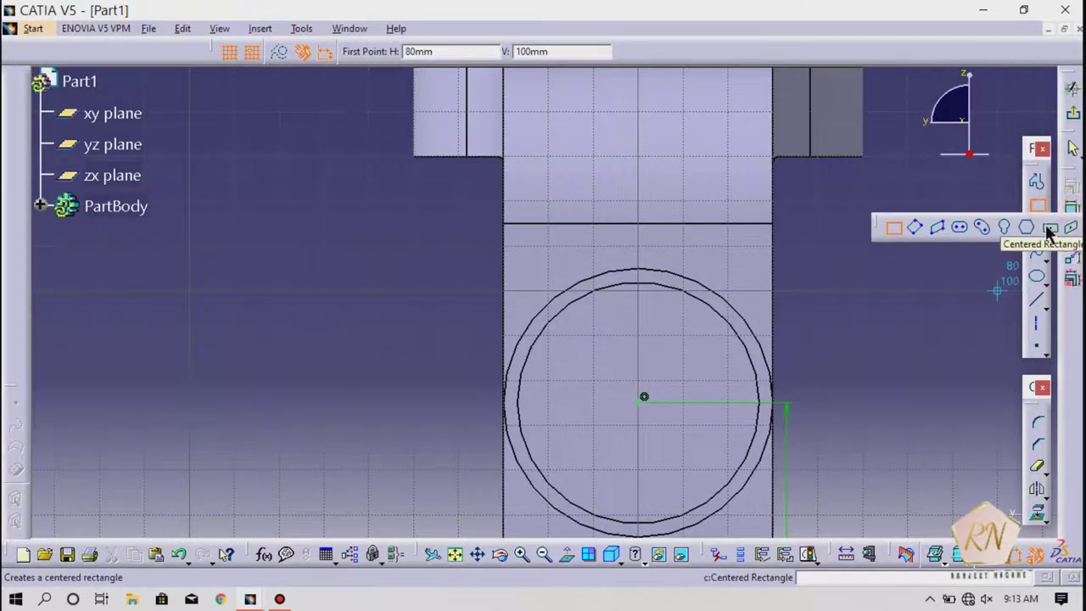
left_click(1049, 229)
left_click(257, 54)
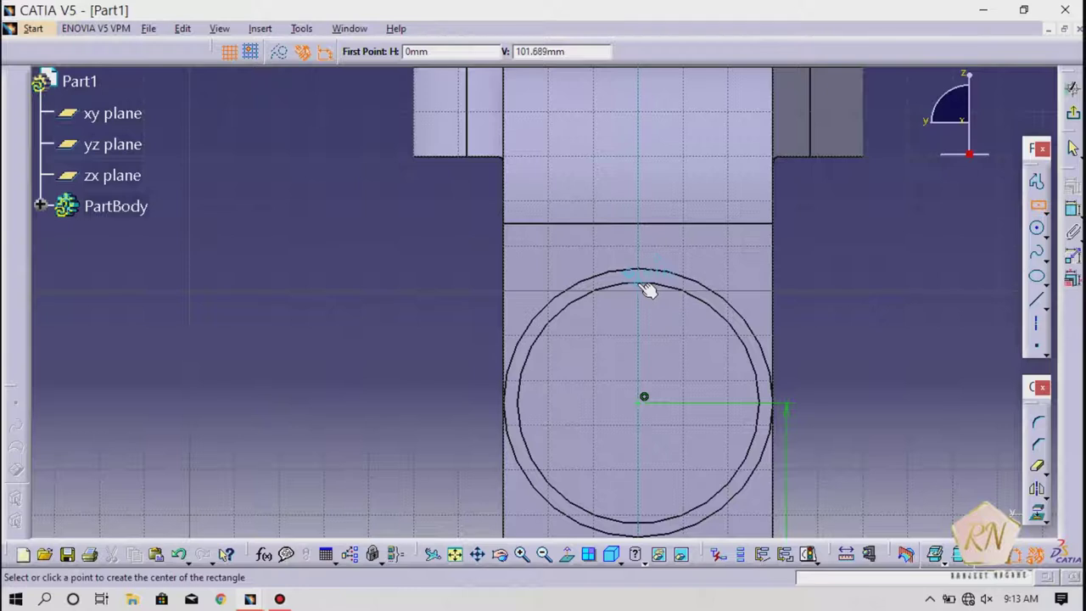
left_click(643, 283)
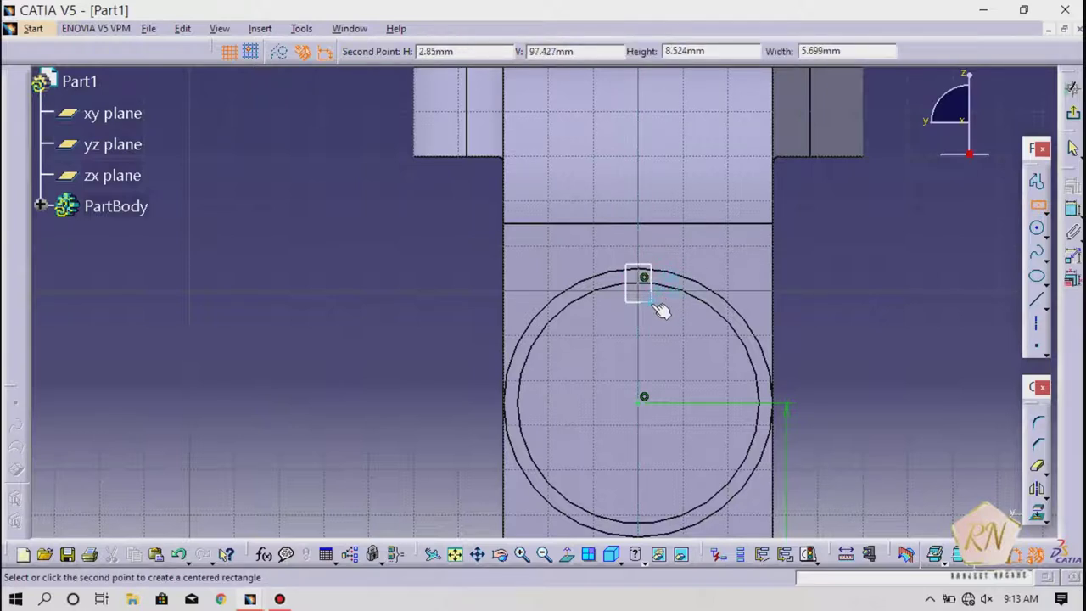
left_click(651, 302)
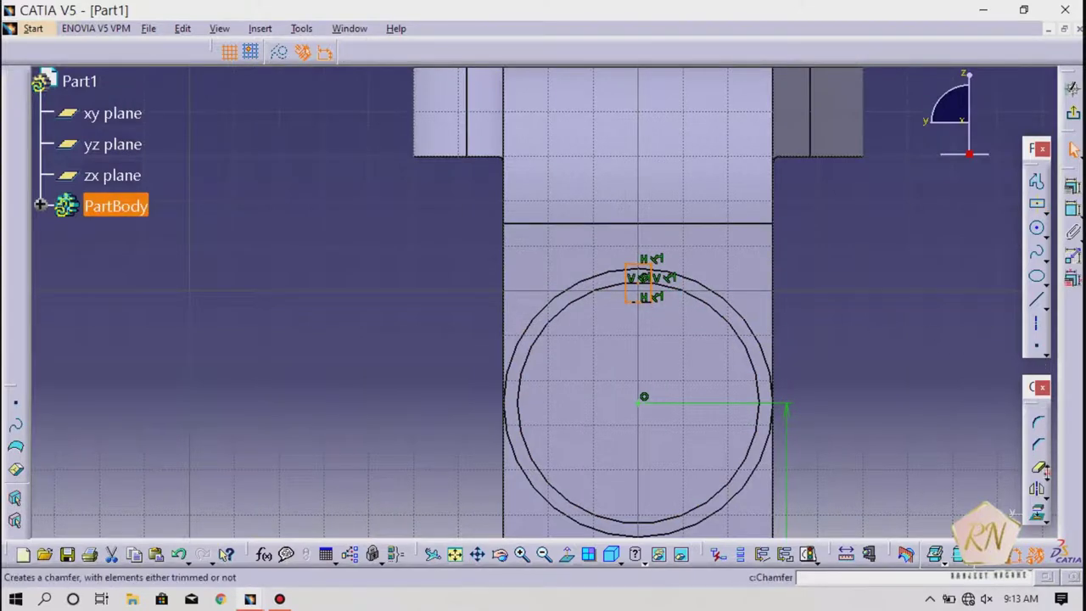
Rotate copies of the rectangle around the shank's centre point with 7 duplicate instances at a 45-degree angle
left_click(1048, 477)
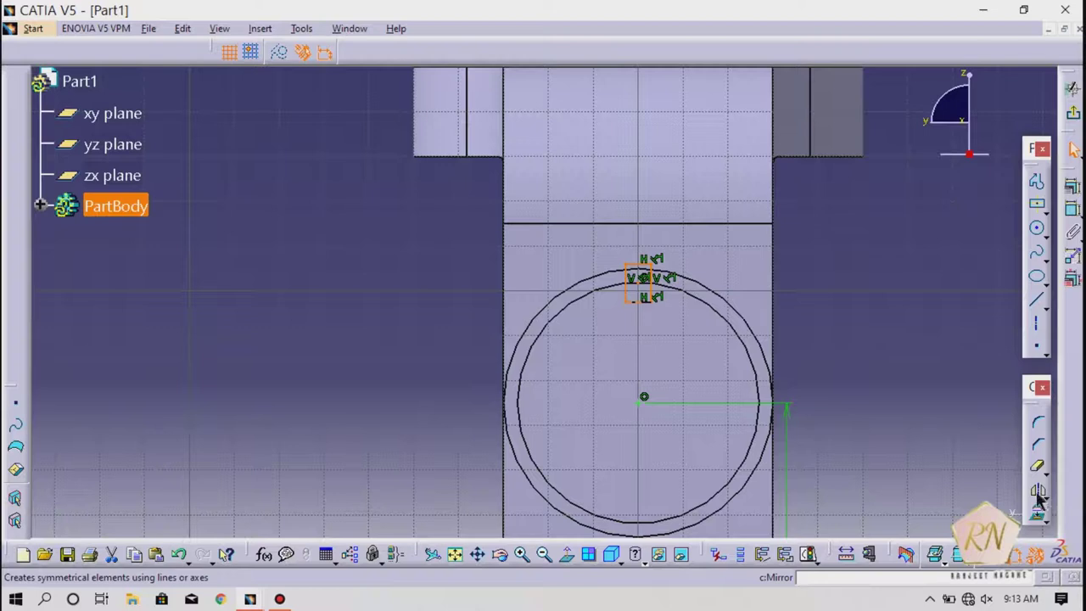
left_click(1043, 499)
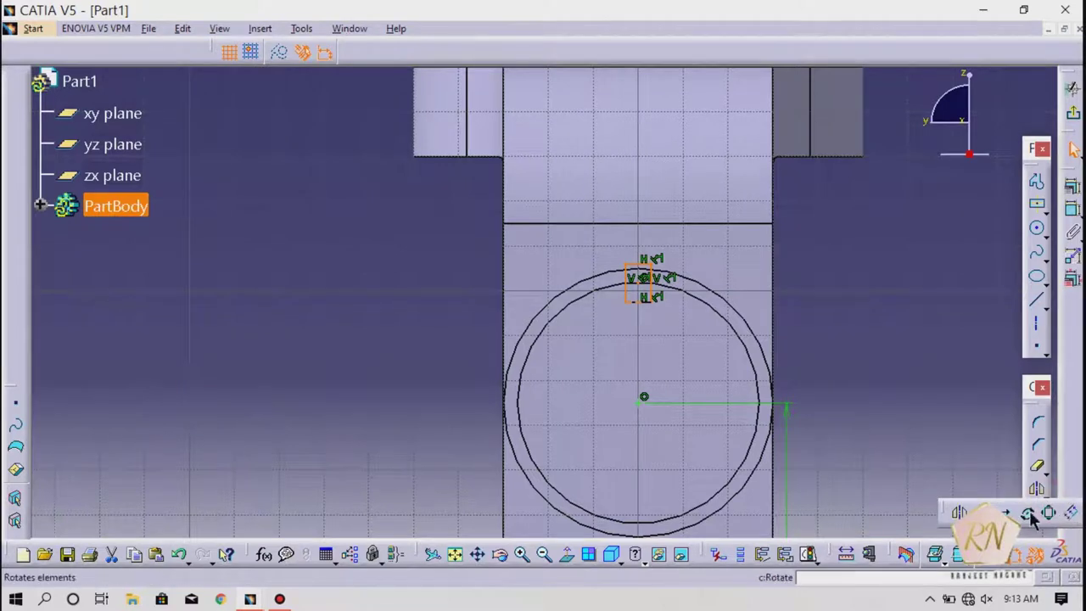
left_click(1028, 512)
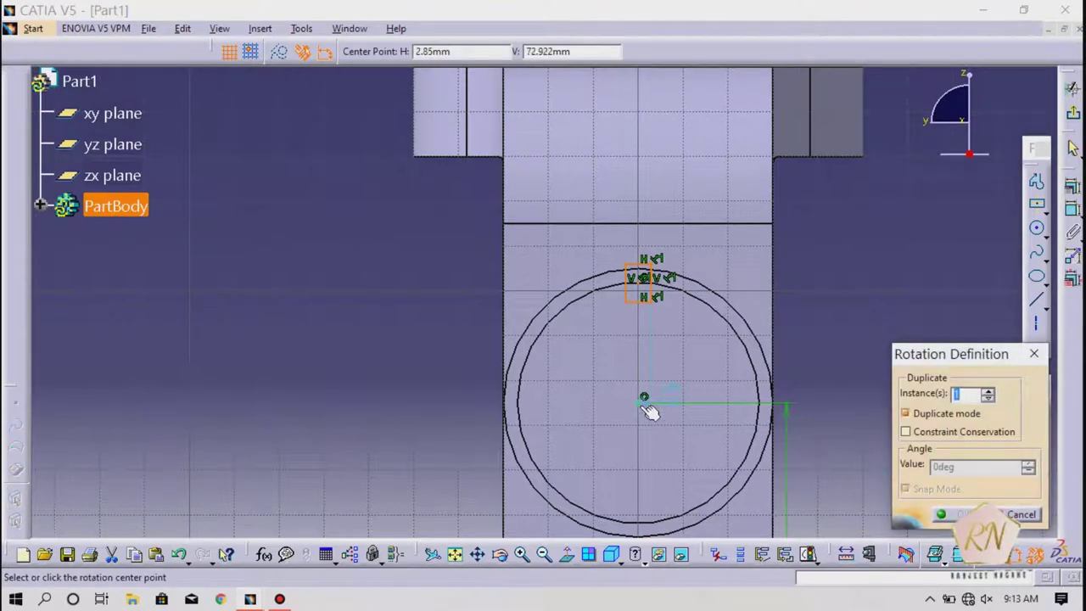
left_click(644, 396)
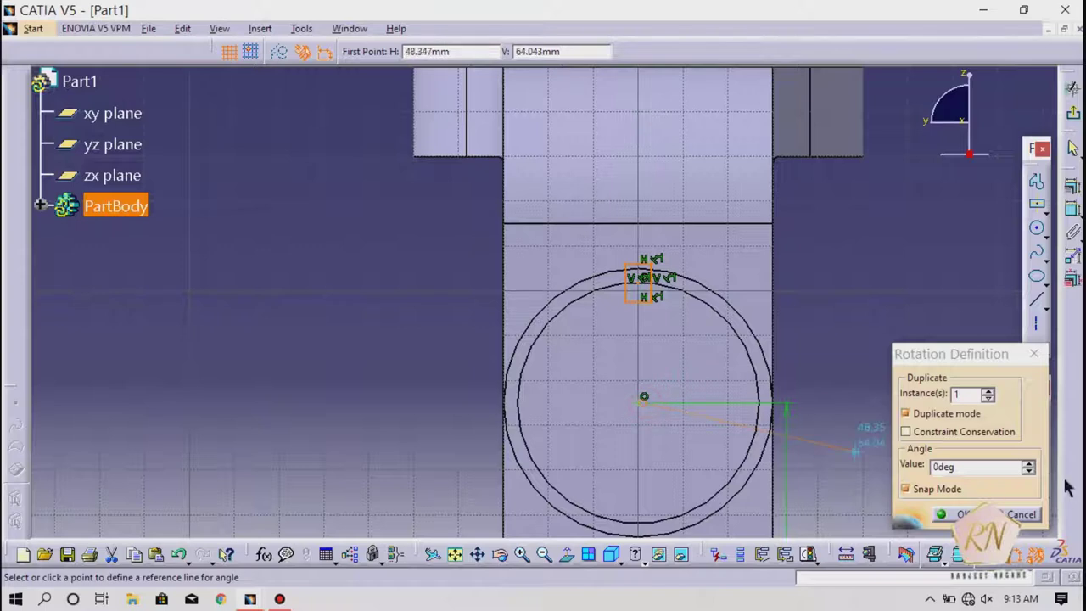
left_click(987, 393)
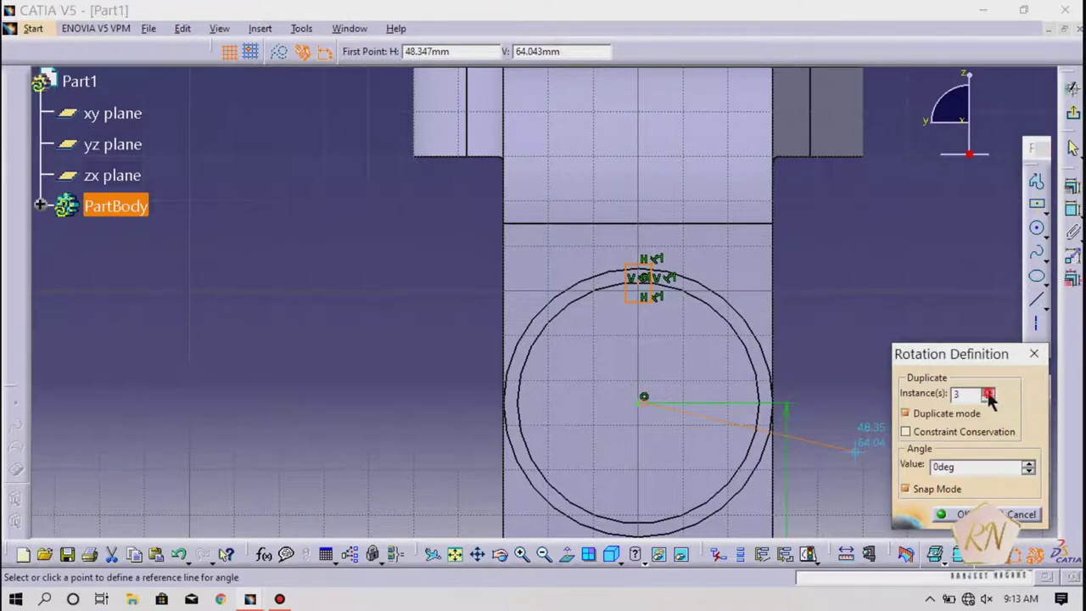
left_click(987, 393)
left_click(988, 392)
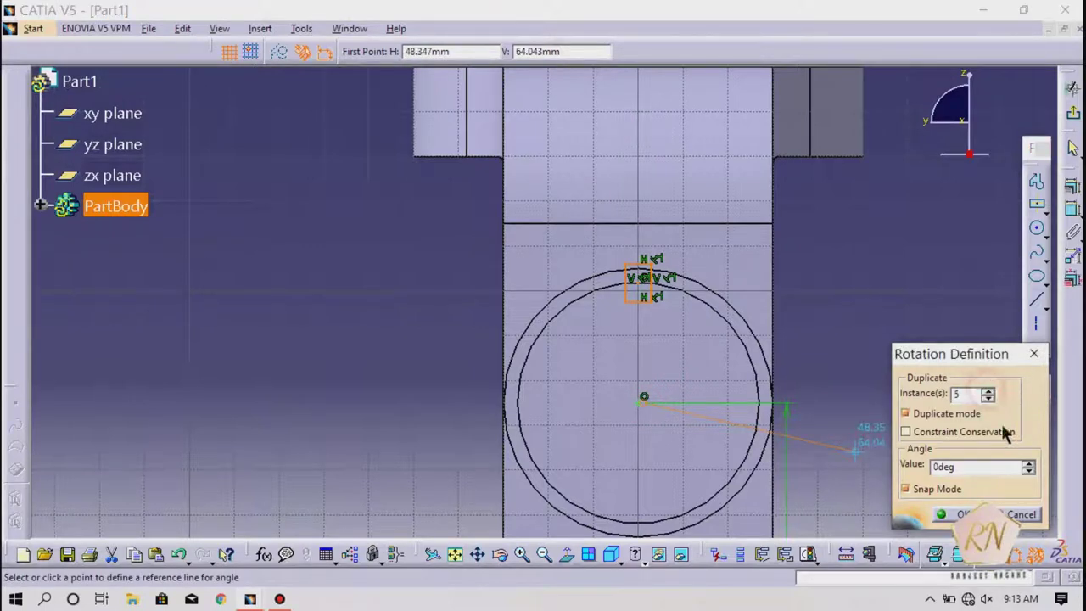
left_click(1029, 462)
left_click(1028, 462)
left_click(1029, 462)
left_click(1028, 462)
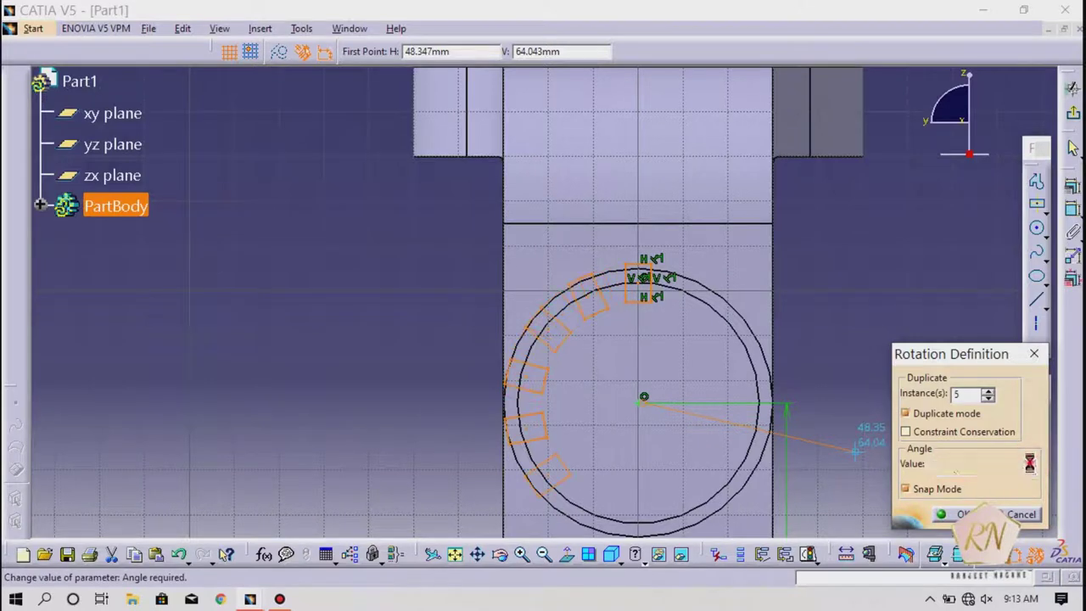
left_click(1029, 462)
left_click(1028, 463)
left_click(1029, 463)
left_click(1029, 463)
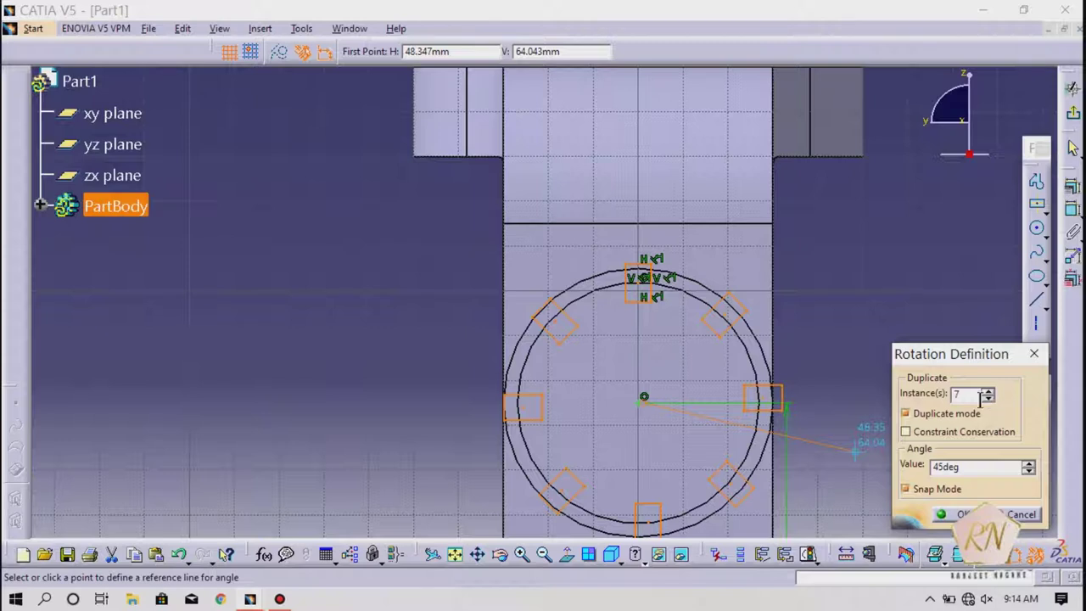
left_click(956, 514)
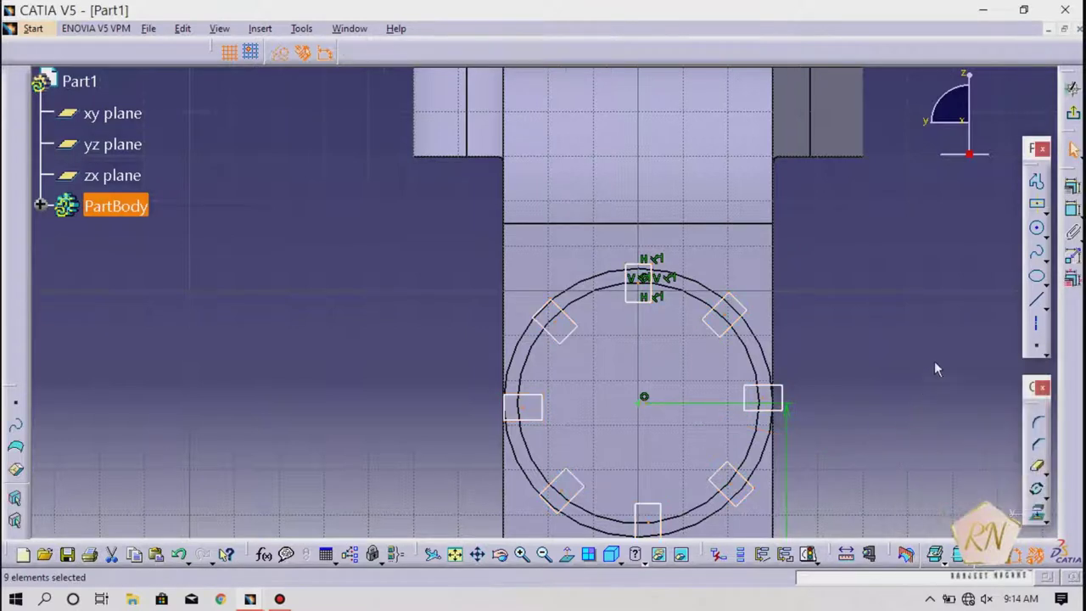
Delete the sketch's centre point and cut the eight rectangles into the shank's end as a pocket 30 mm deep
left_click(641, 402)
left_click(954, 381)
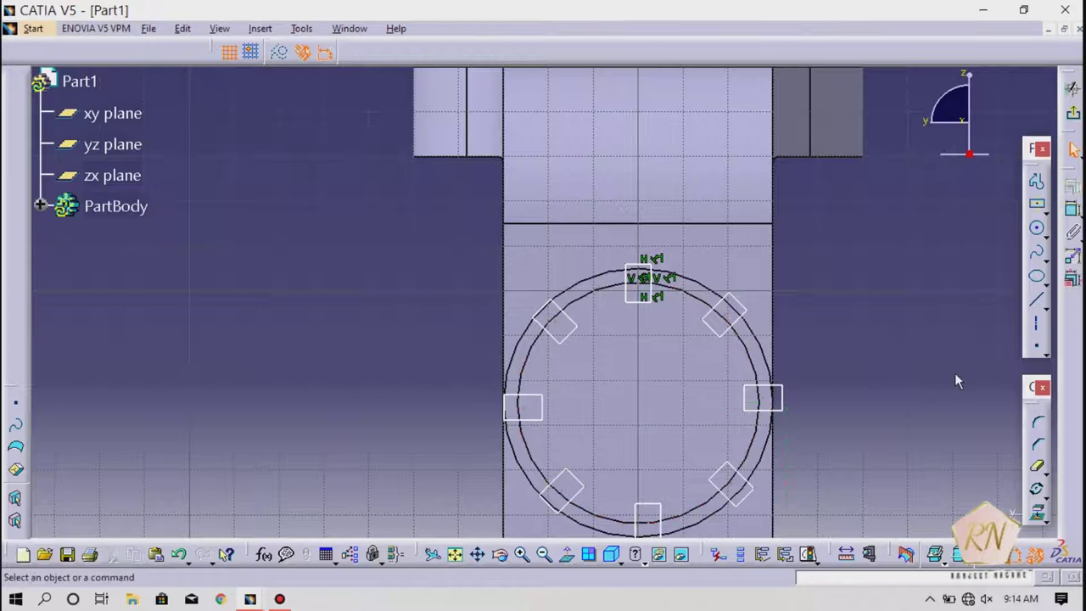
left_click(1071, 113)
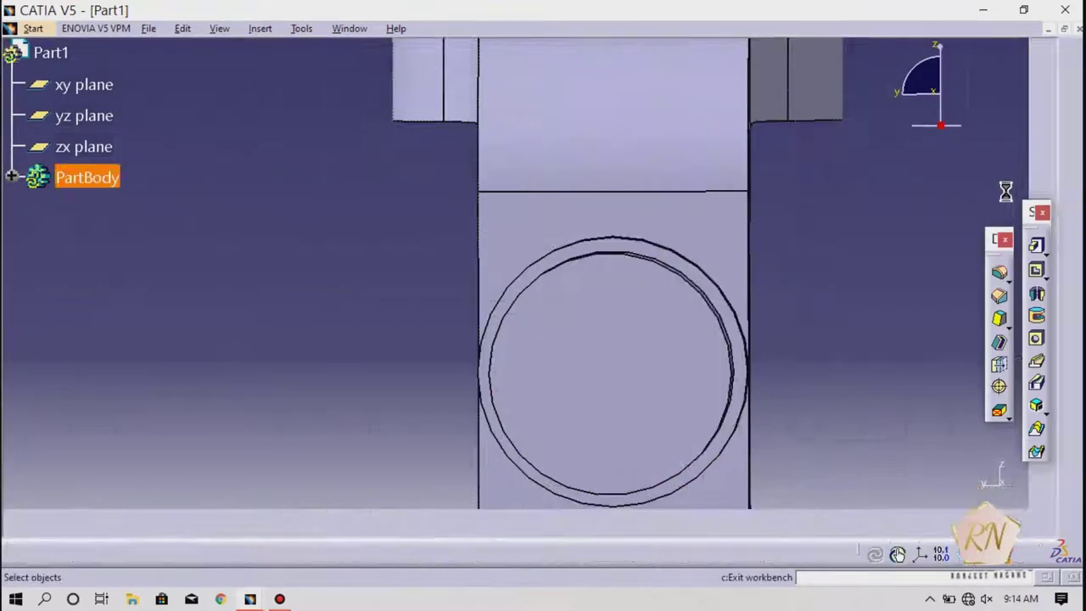
left_click(1036, 270)
type("3")
key("Return")
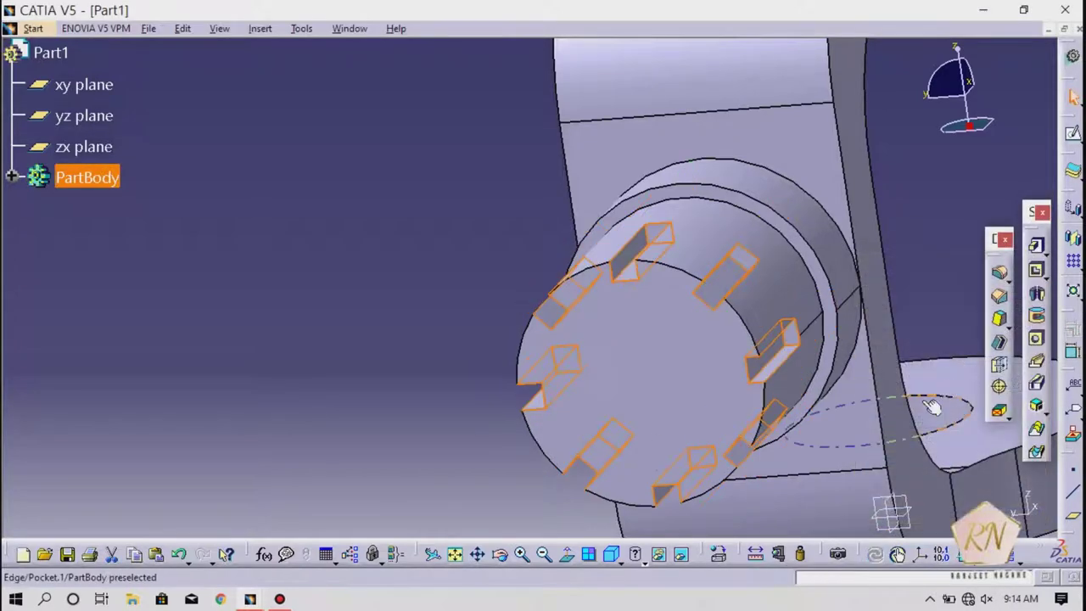
Increase the pocket's depth so the eight slots run almost up to the shank's shoulder
left_click(501, 556)
left_click_drag(642, 368, 462, 395)
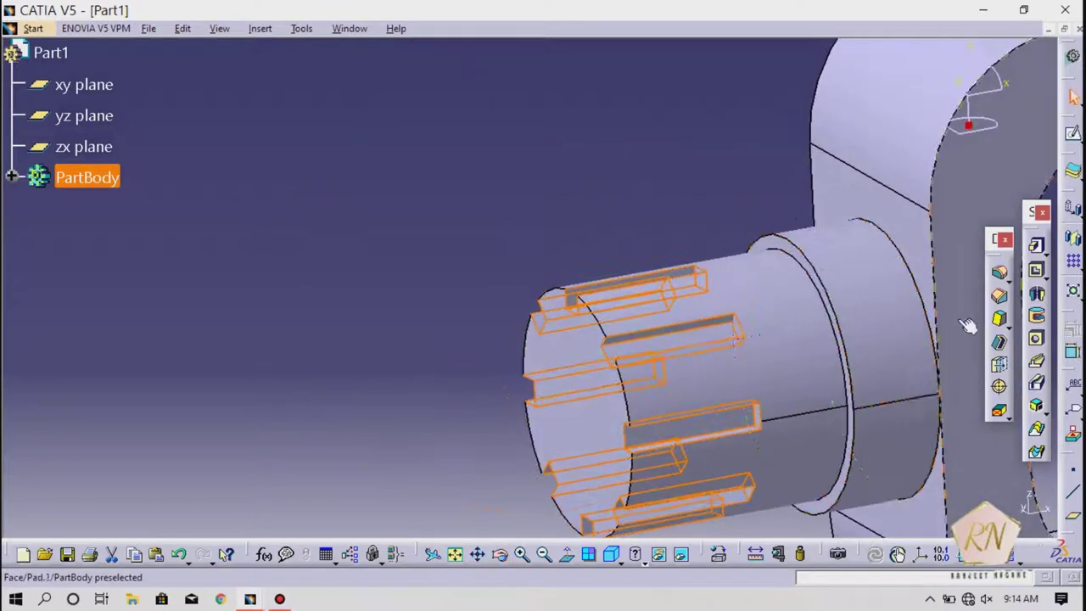
left_click(682, 331)
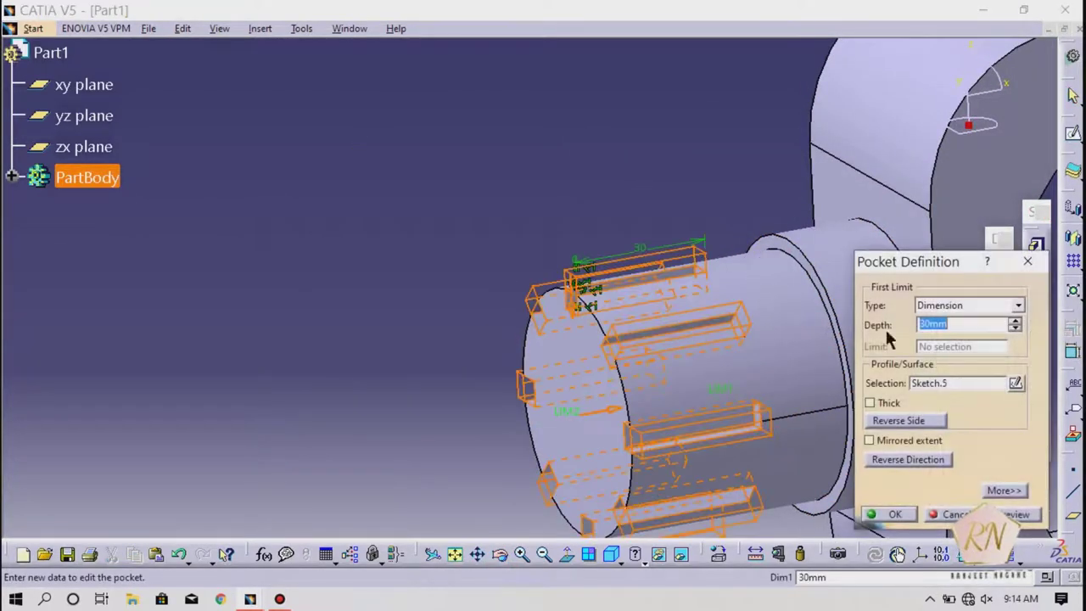
left_click(1015, 320)
left_click(1016, 320)
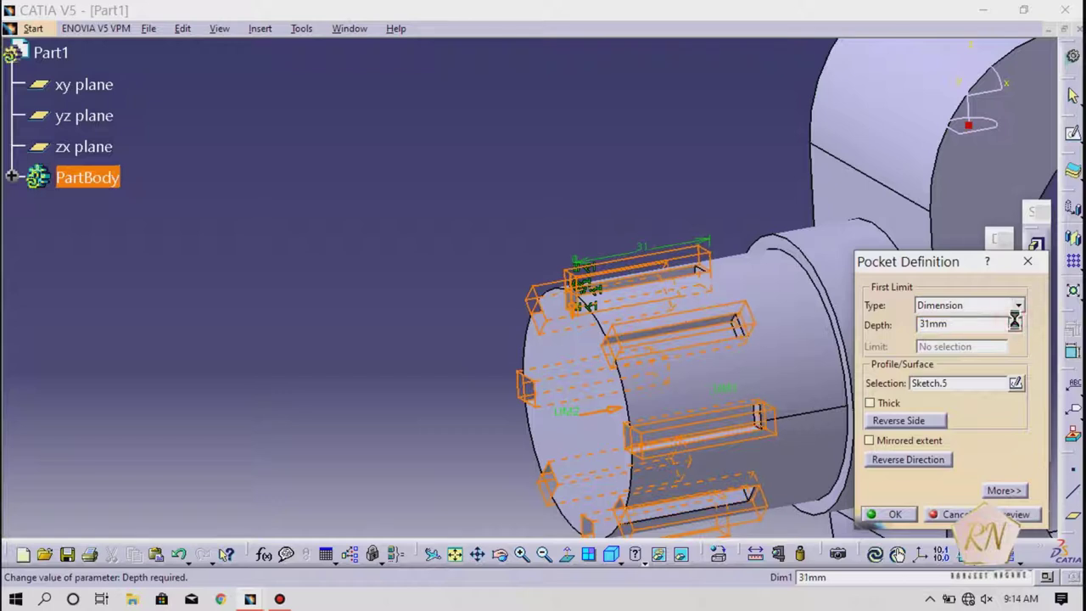
left_click(1016, 319)
left_click(1015, 320)
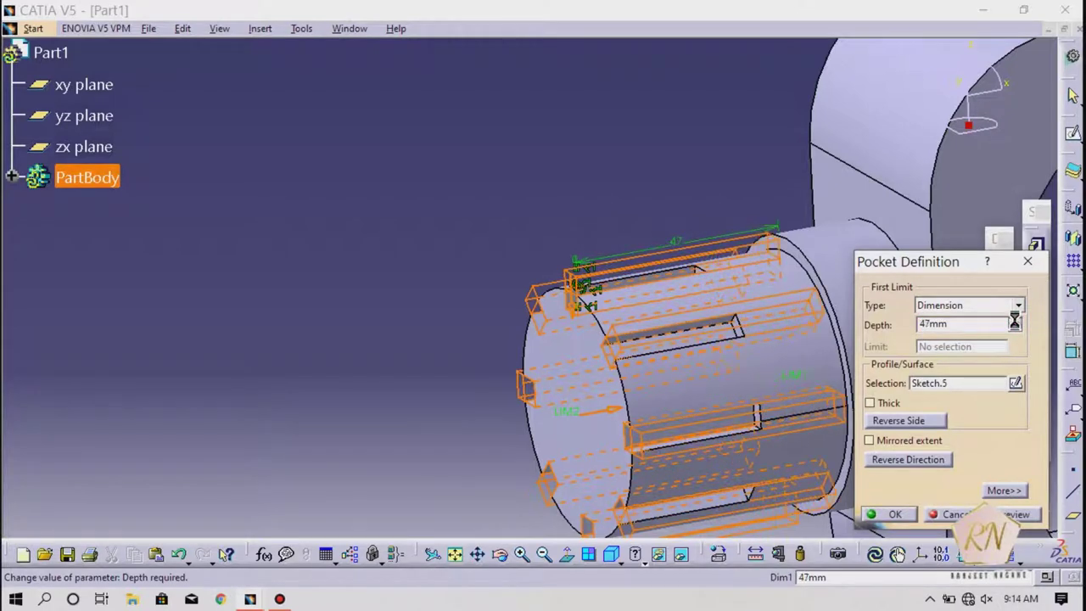
left_click(1015, 329)
left_click(1015, 329)
left_click(1014, 329)
left_click(1015, 321)
left_click(899, 516)
left_click(424, 247)
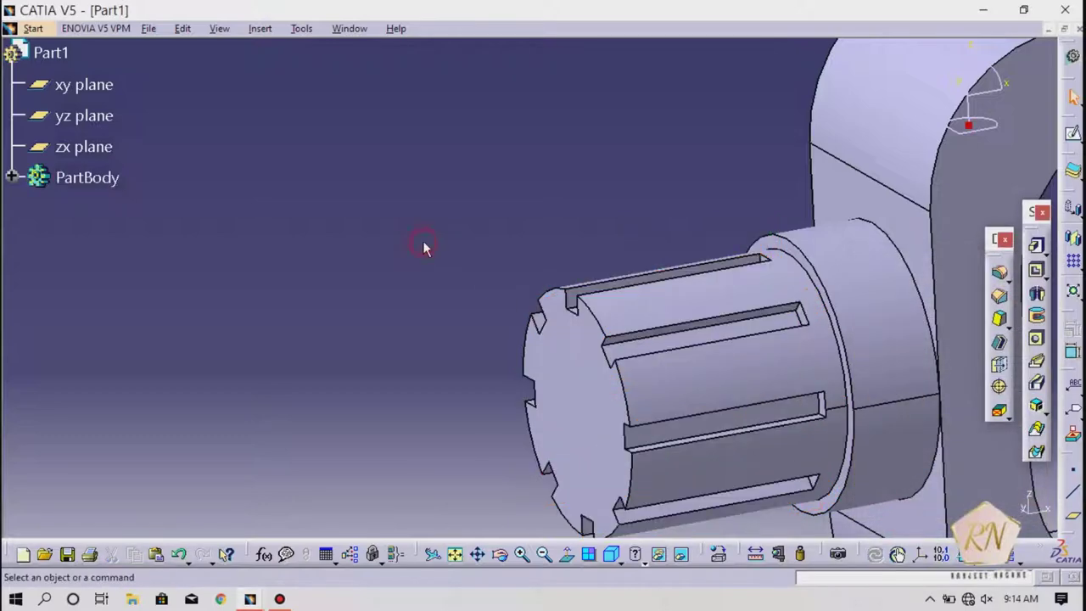
Apply the DS Yellow painting material from the default catalog to PartBody
left_click(543, 554)
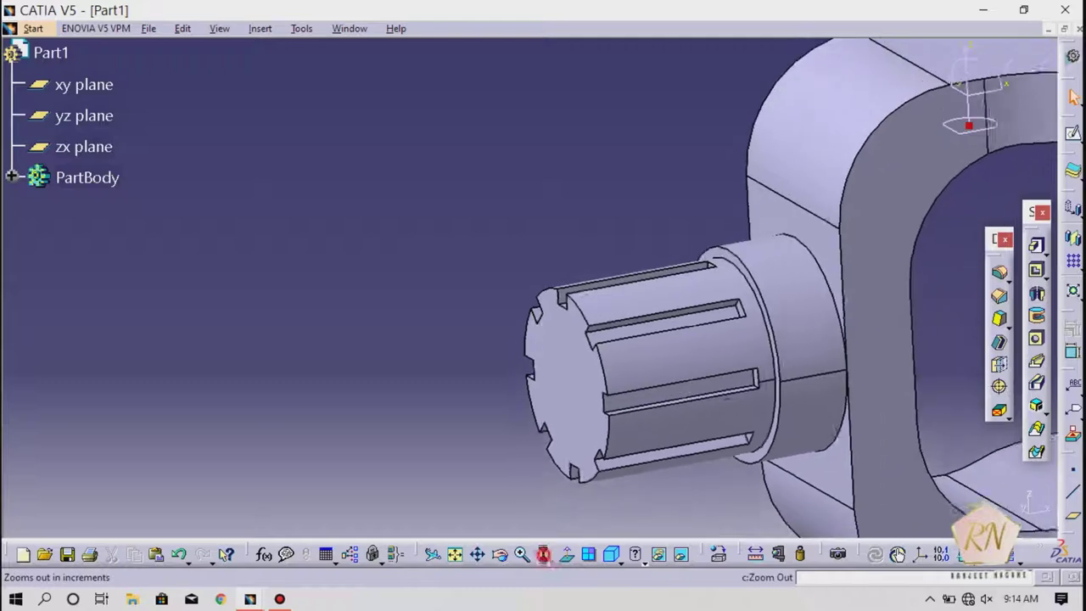
left_click(543, 554)
left_click(544, 554)
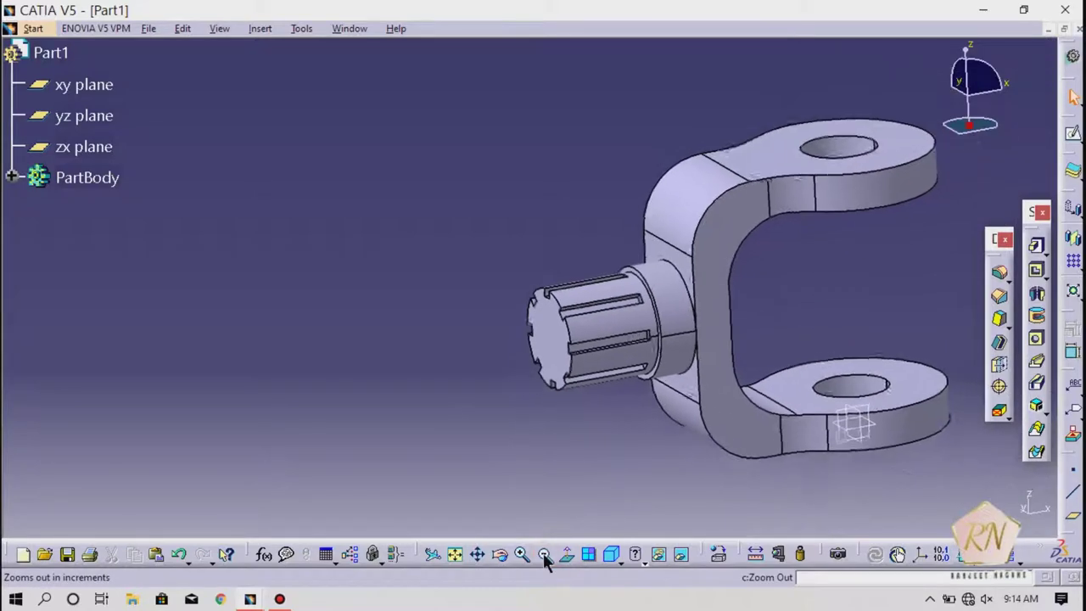
left_click(718, 554)
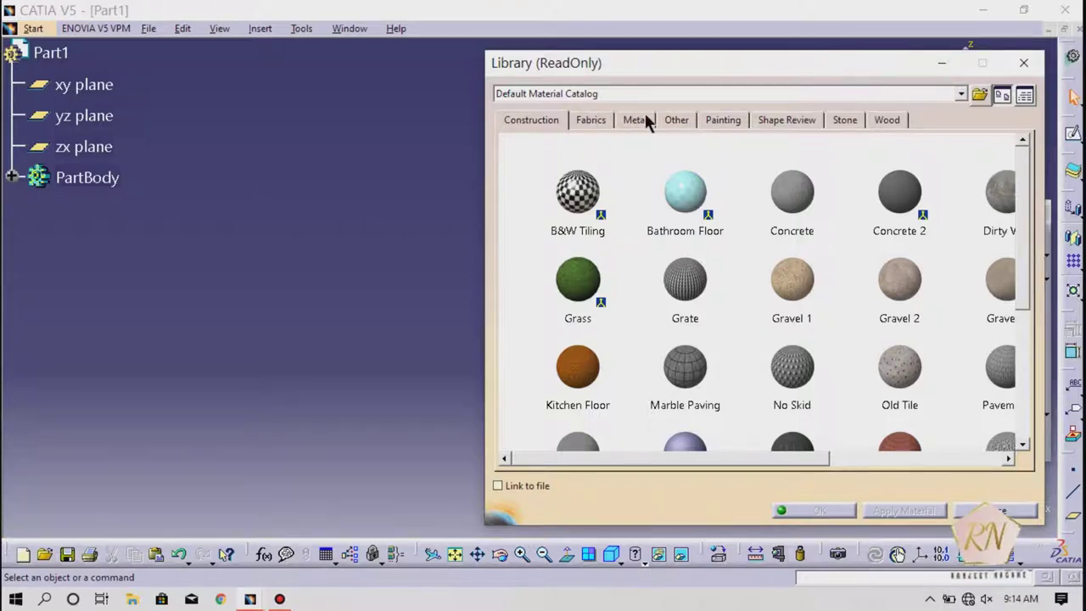
left_click(738, 122)
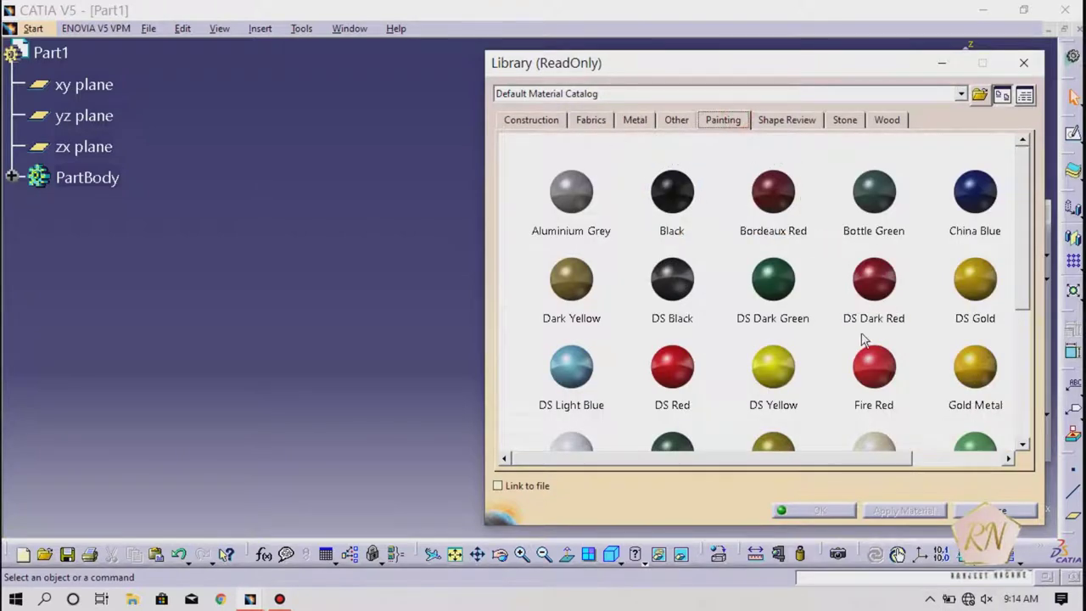
scroll(852, 340, "down", 1)
left_click(800, 315)
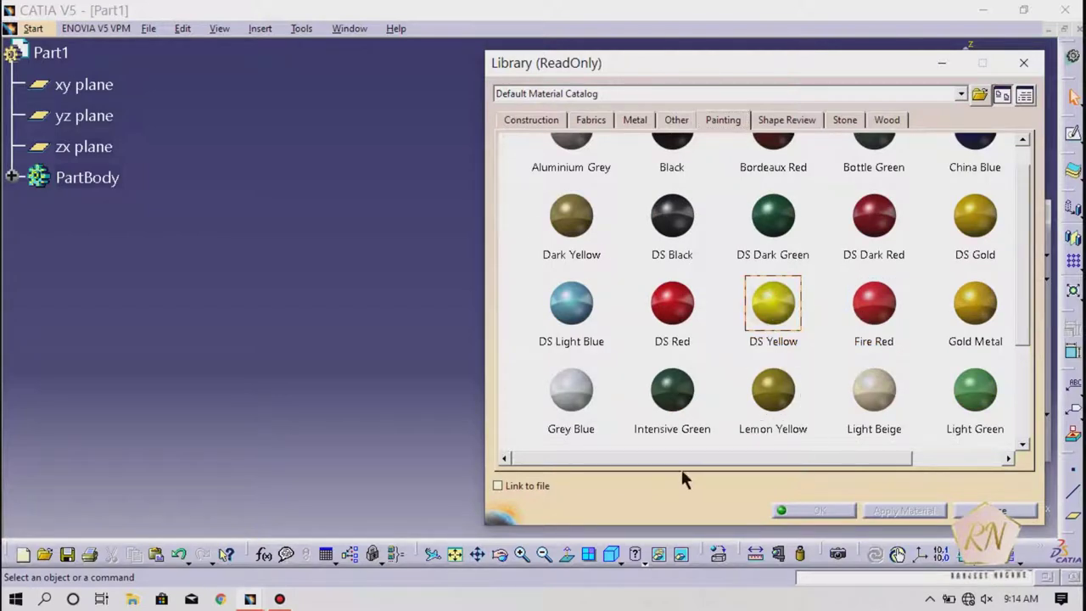
left_click(68, 180)
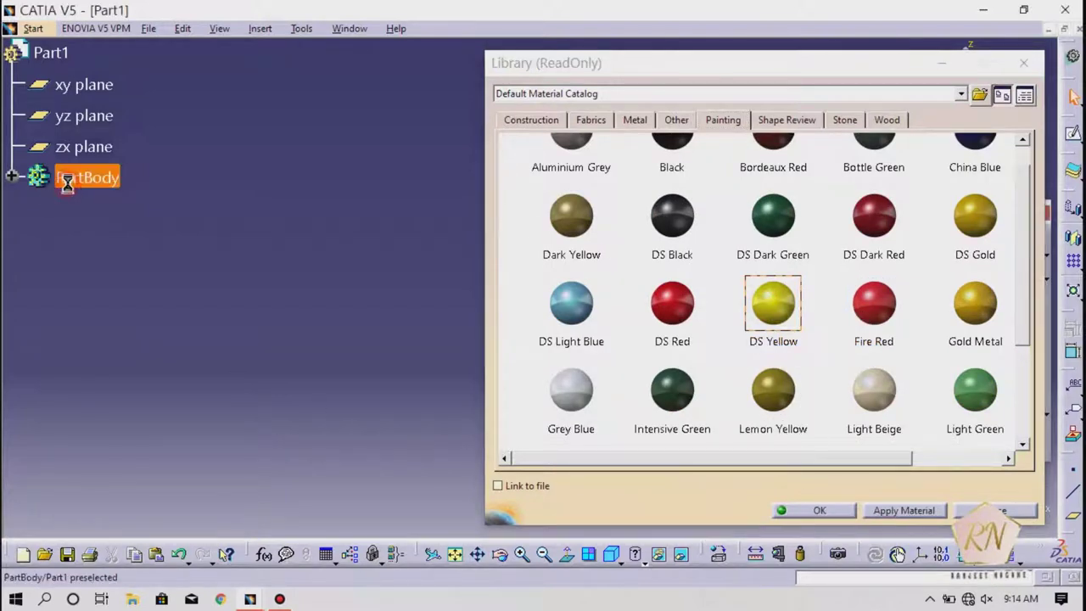
left_click(816, 510)
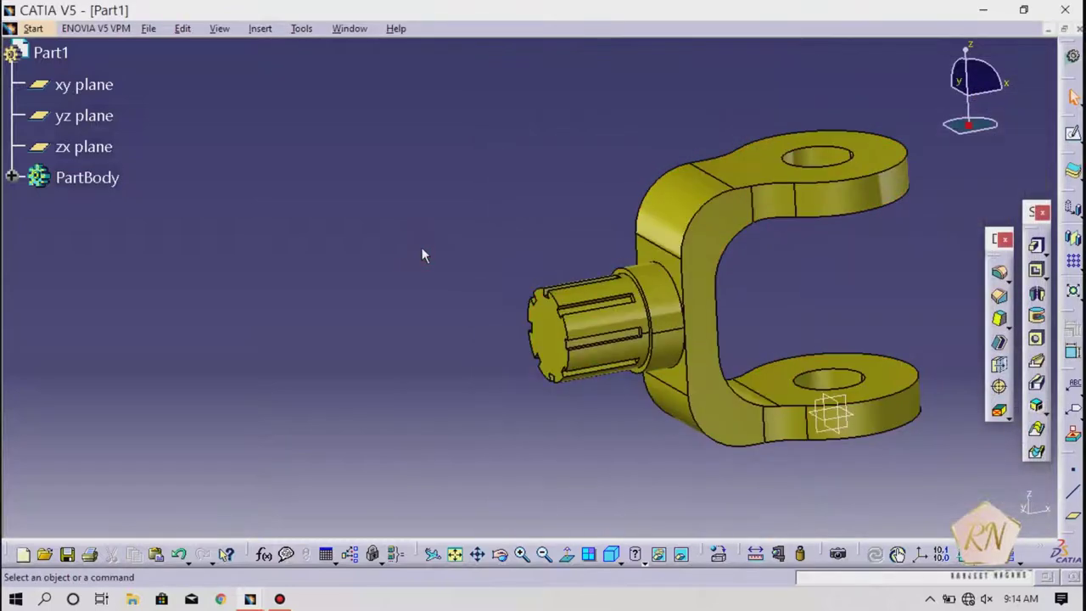
Fit the whole bracket in view, save it to the Desktop as a CATPart named Part1 and close the document
left_click(455, 554)
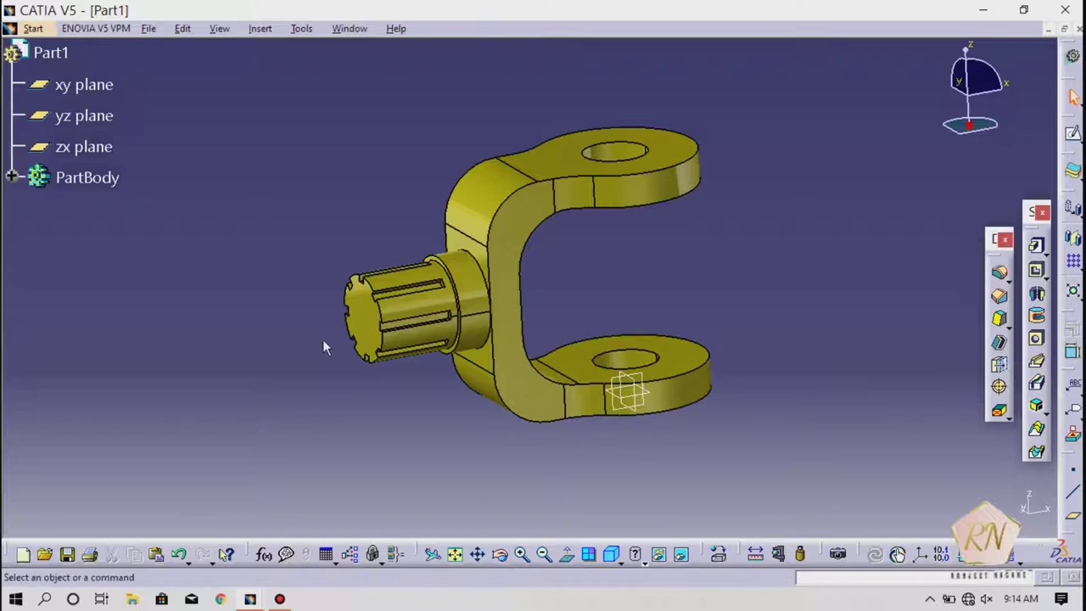
key("ctrl+s")
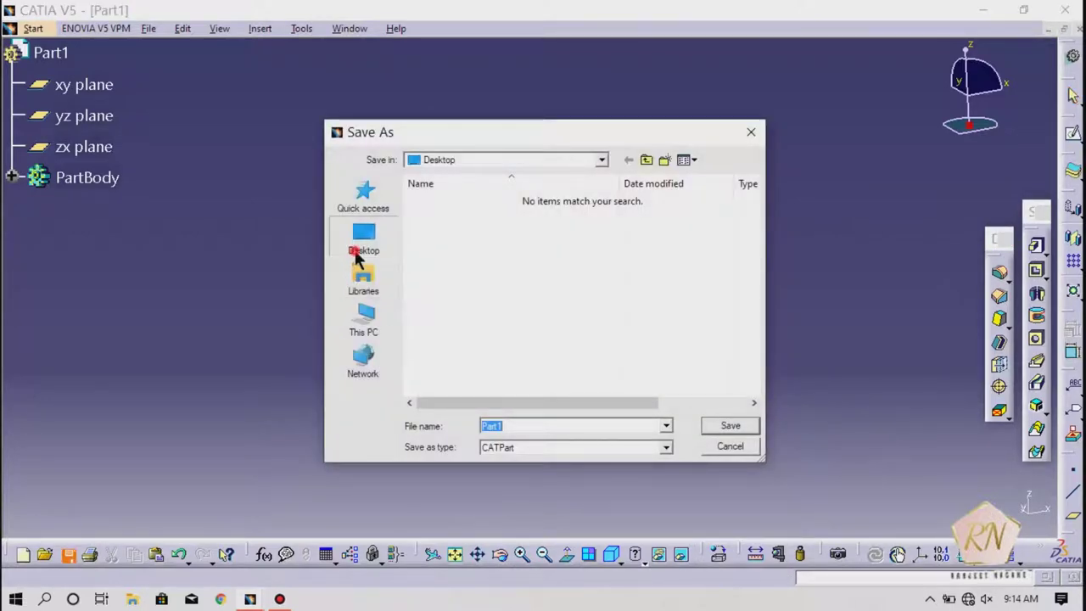
left_click(704, 424)
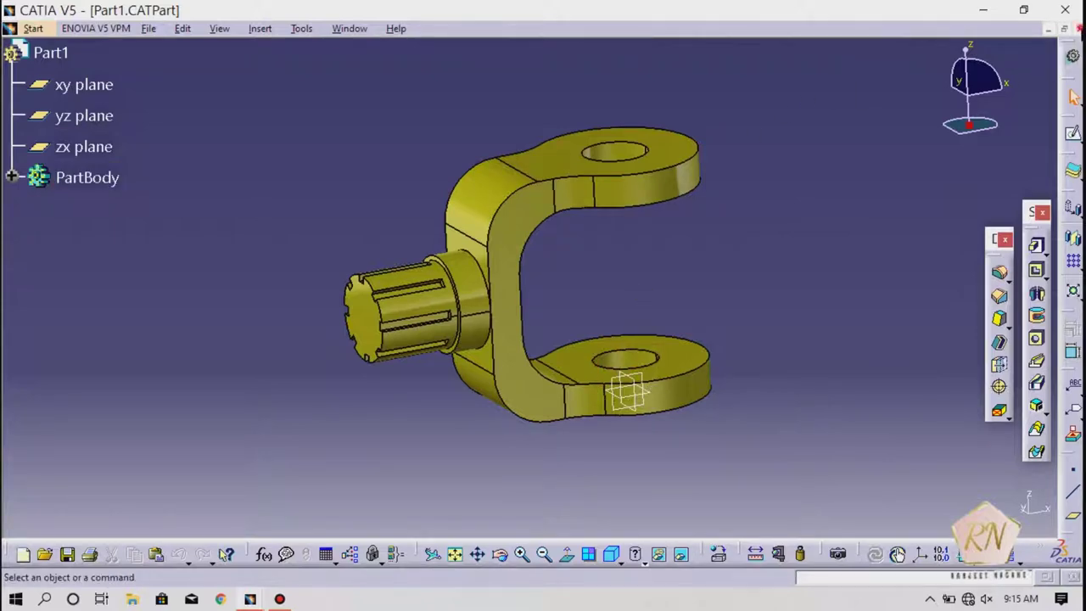
left_click(1078, 29)
Create a new part named Part1 and start a sketch on its xy plane
left_click(17, 29)
mouse_move(55, 66)
left_click(246, 66)
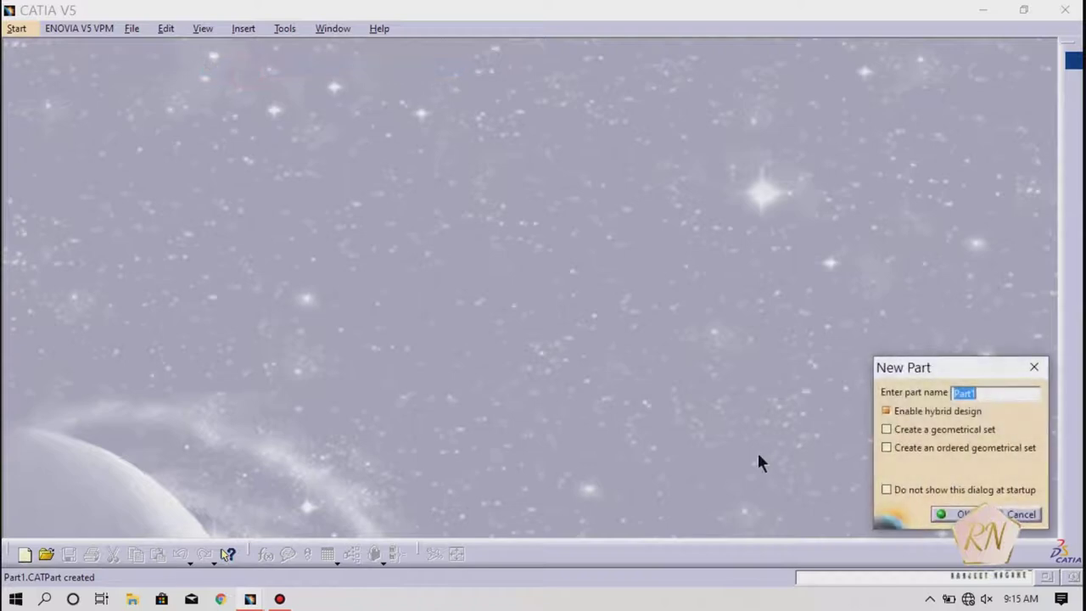
key("Return")
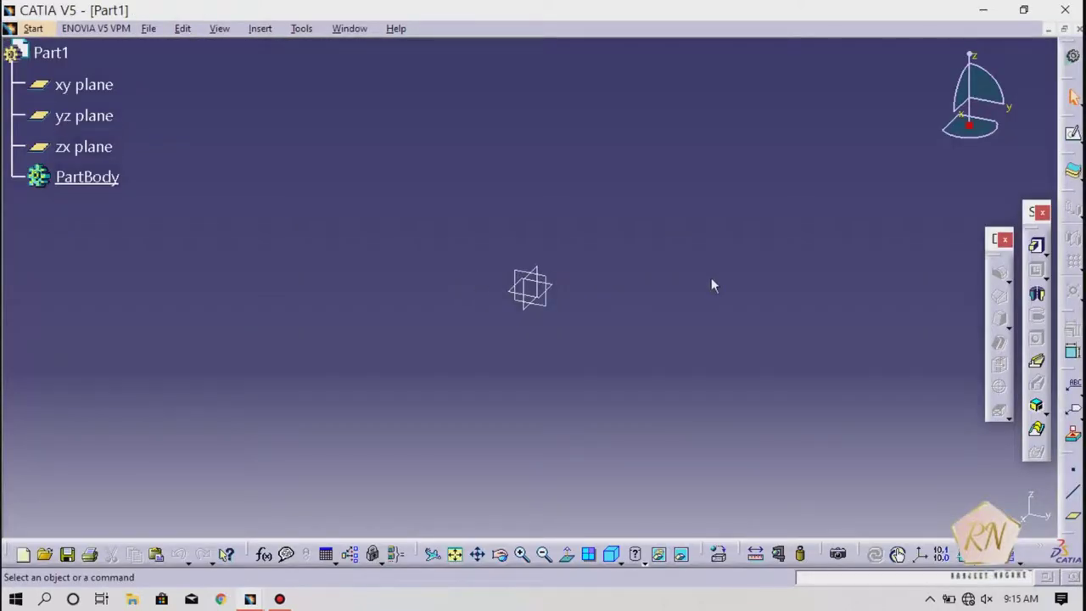
left_click(1073, 134)
left_click(562, 291)
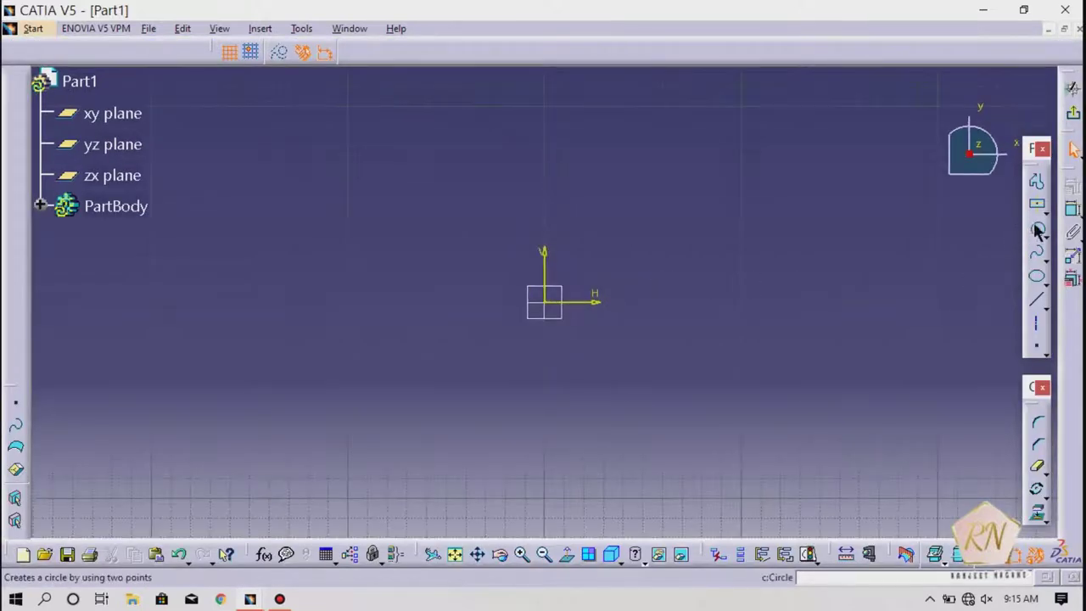
Sketch two concentric circles centred on the origin, with radii of about 20 mm and 60 mm
left_click(1036, 233)
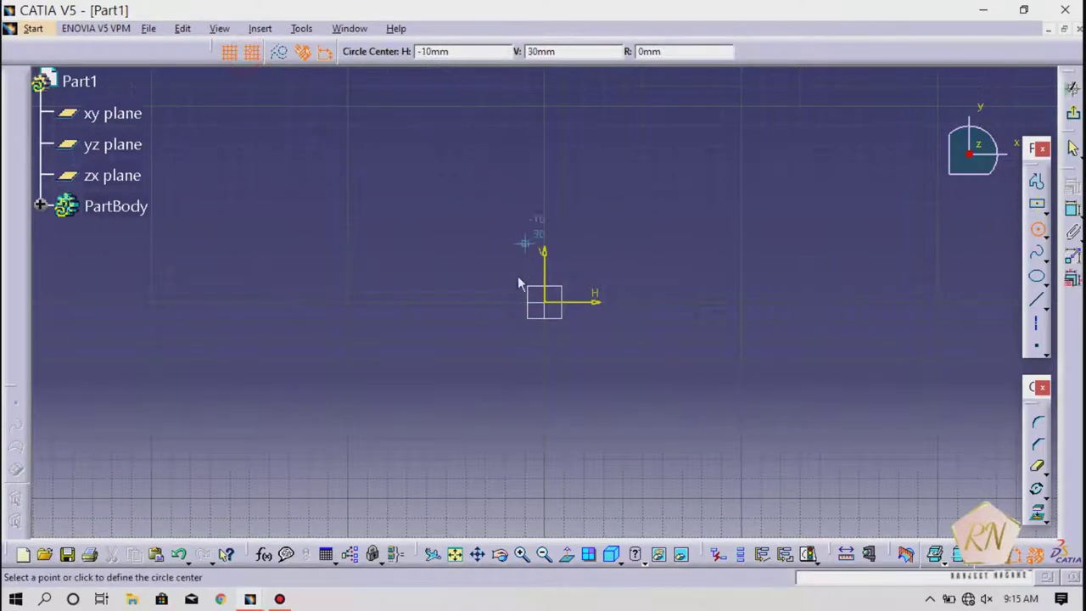
left_click(543, 298)
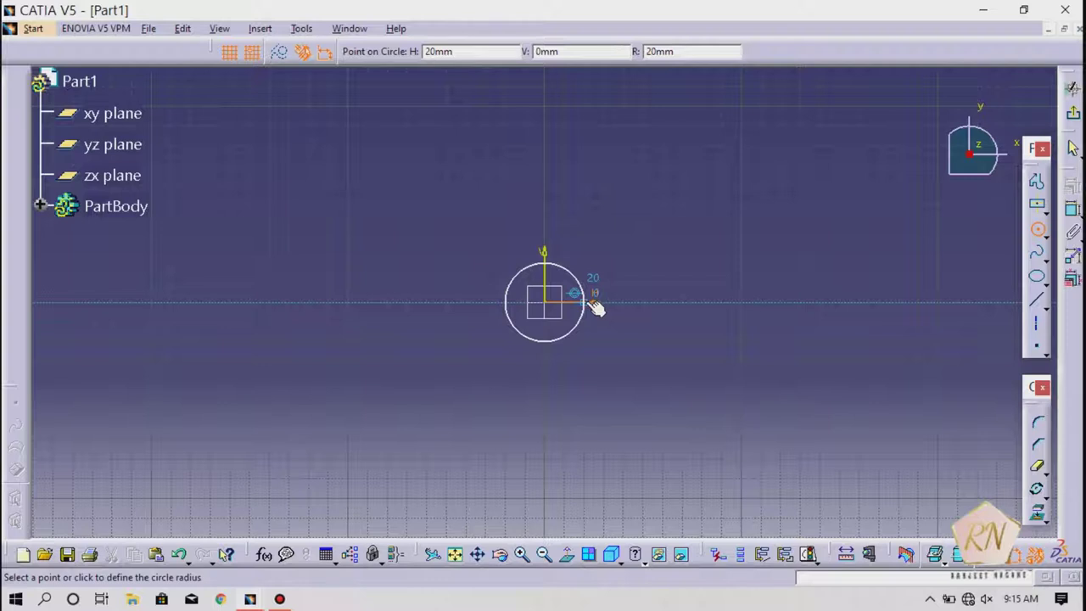
left_click(583, 302)
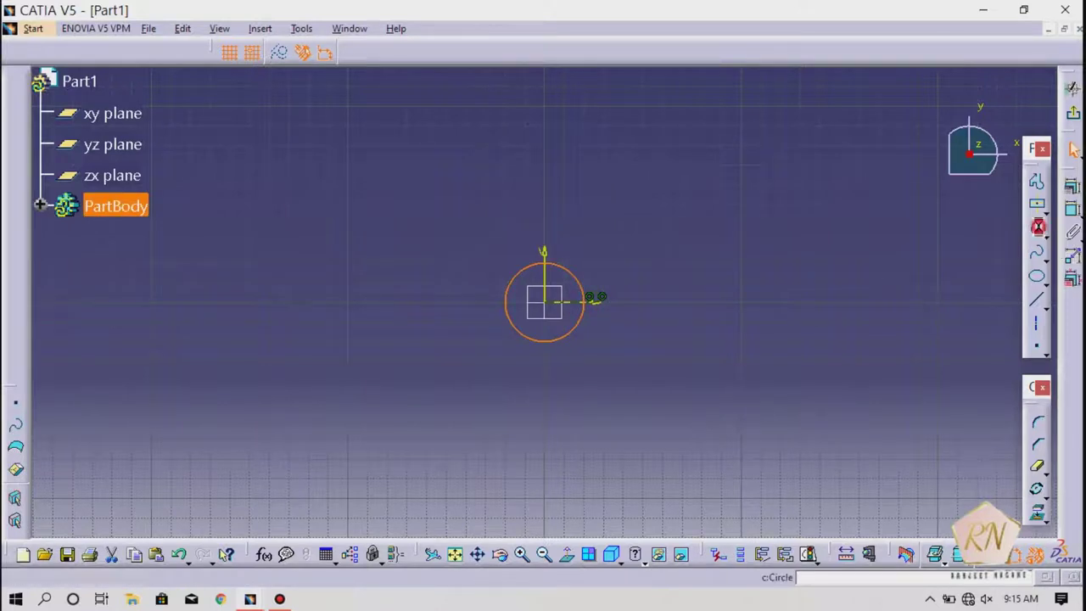
left_click(1036, 229)
left_click(547, 300)
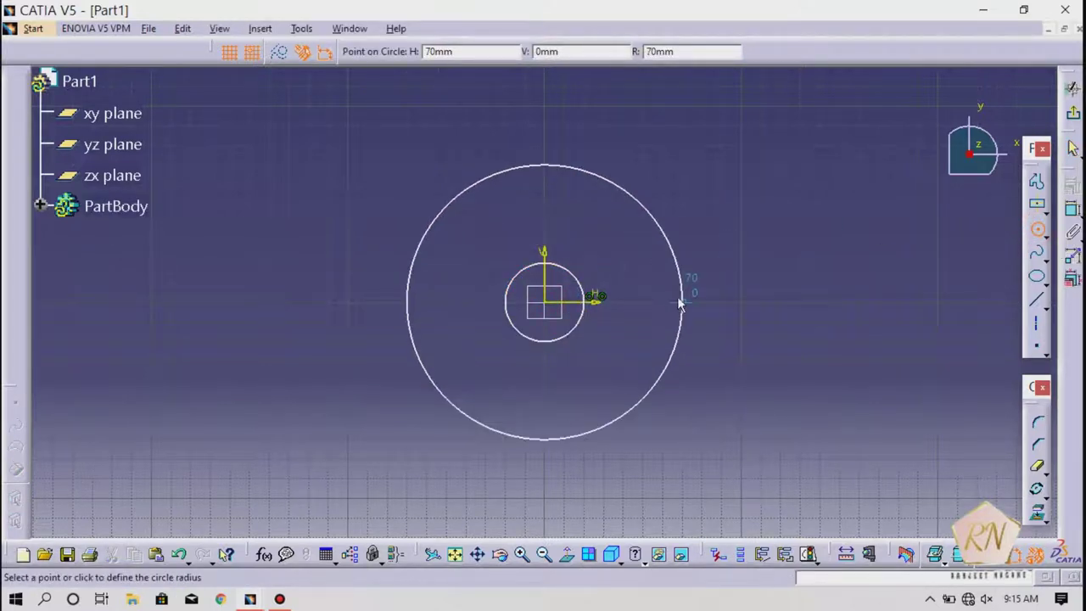
left_click(662, 300)
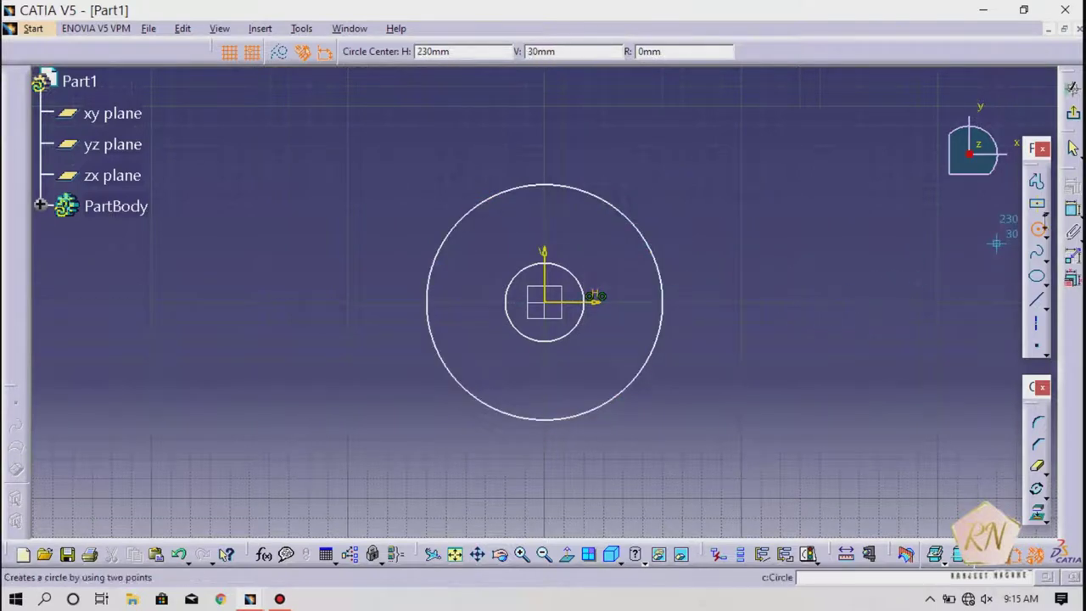
key("Escape")
Dimension the outer circle around the origin and set its diameter to 100 mm
left_click(1073, 210)
left_click(670, 310)
left_click(738, 271)
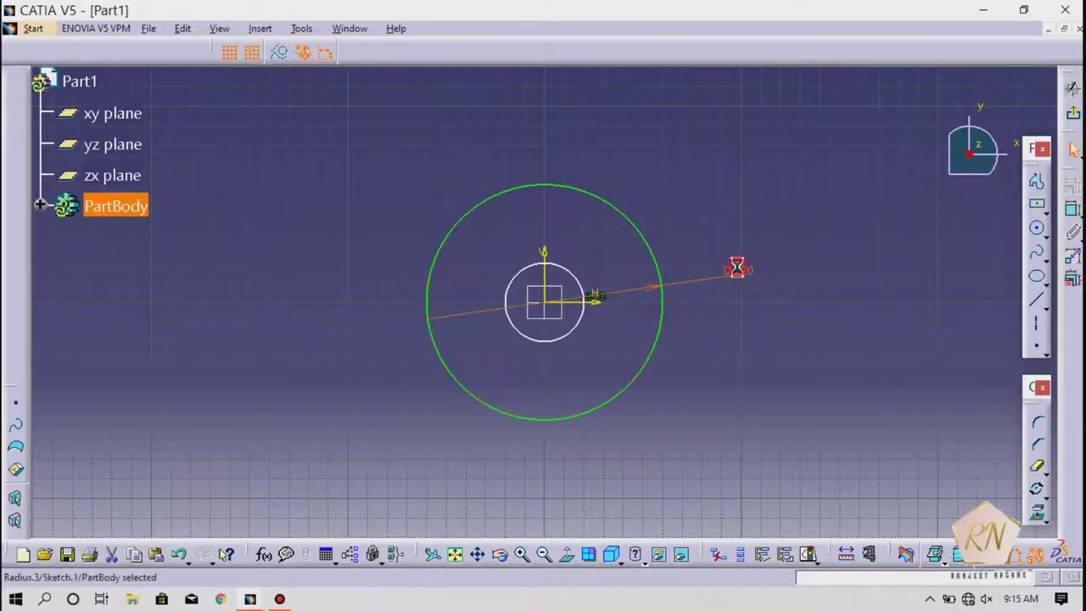
double_click(736, 269)
type("100")
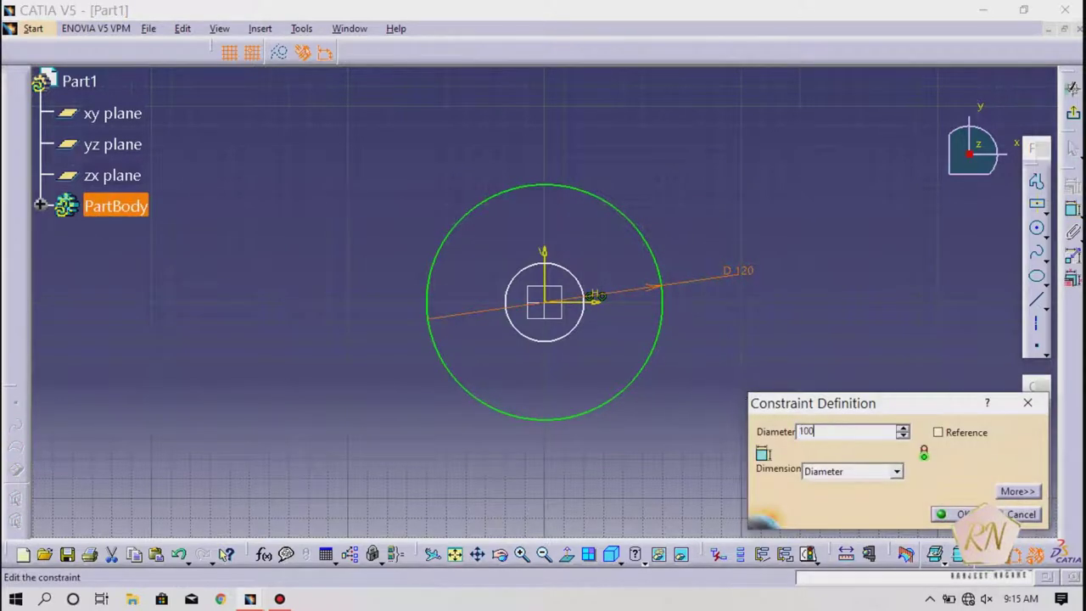
key("Return")
Sketch two concentric circles centred on the horizontal axis at H -160 mm, with radii of 50 mm and 20 mm
left_click(1036, 227)
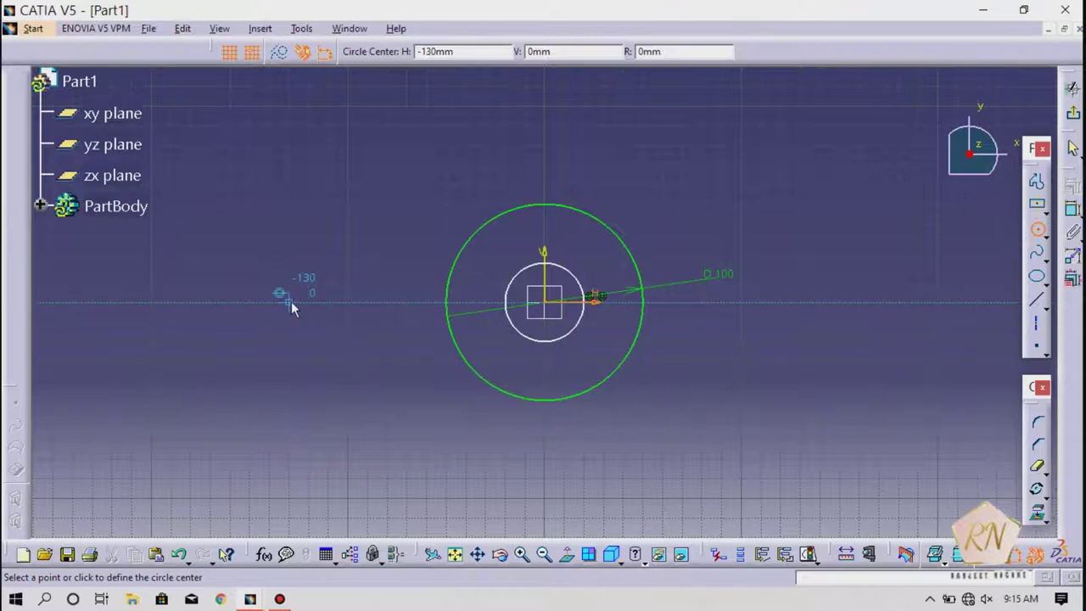
left_click(229, 303)
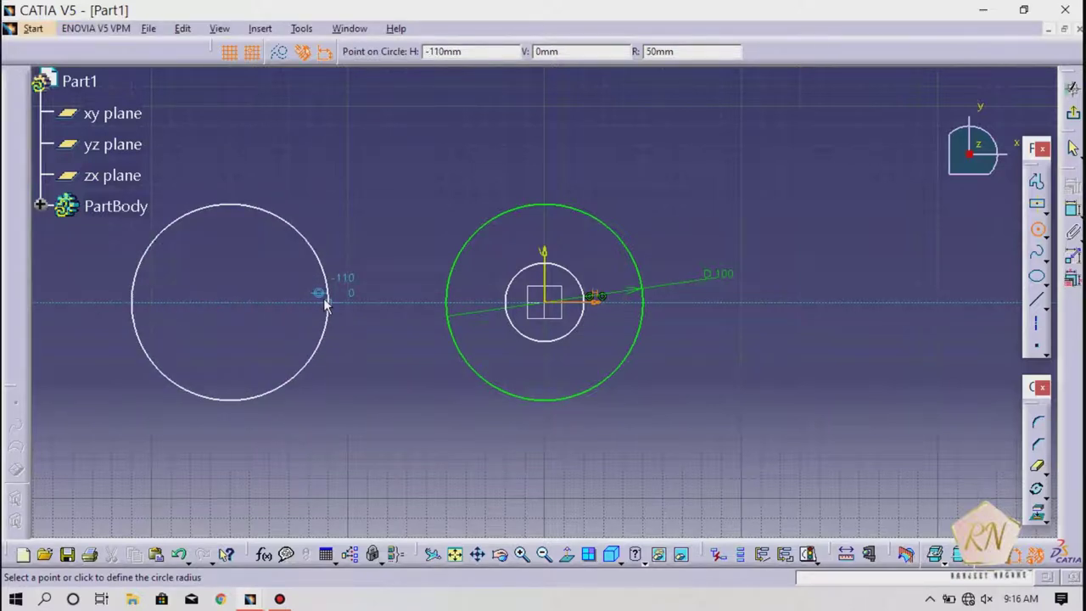
left_click(324, 302)
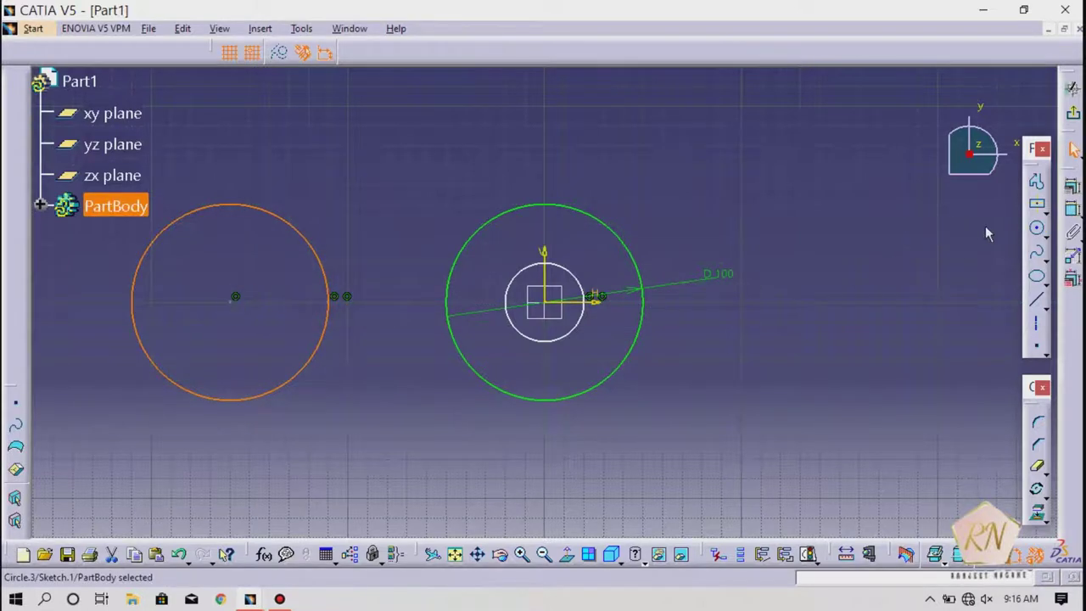
left_click(1038, 234)
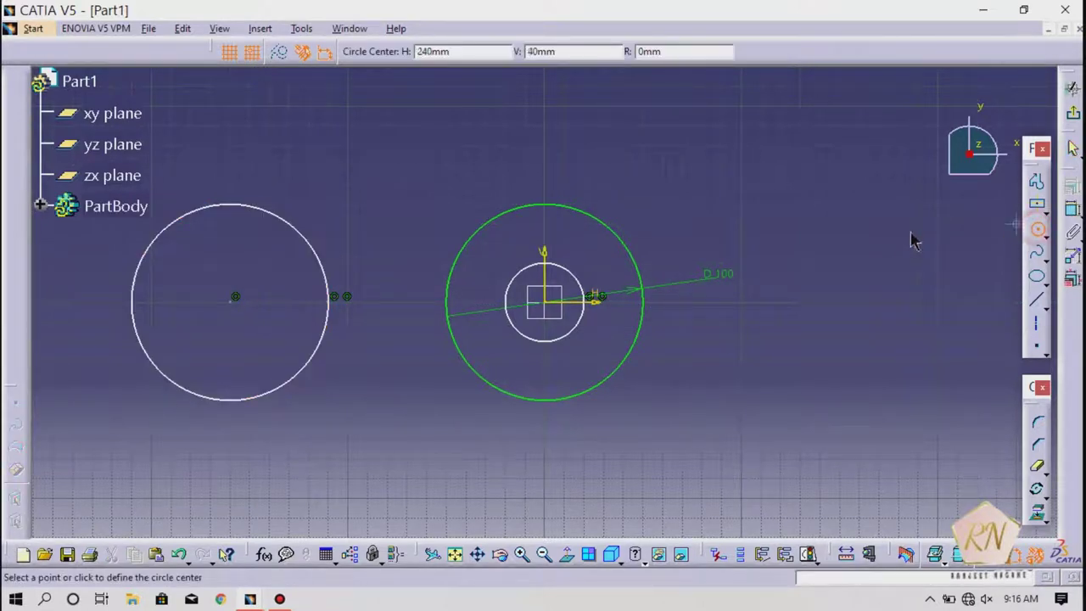
left_click(239, 304)
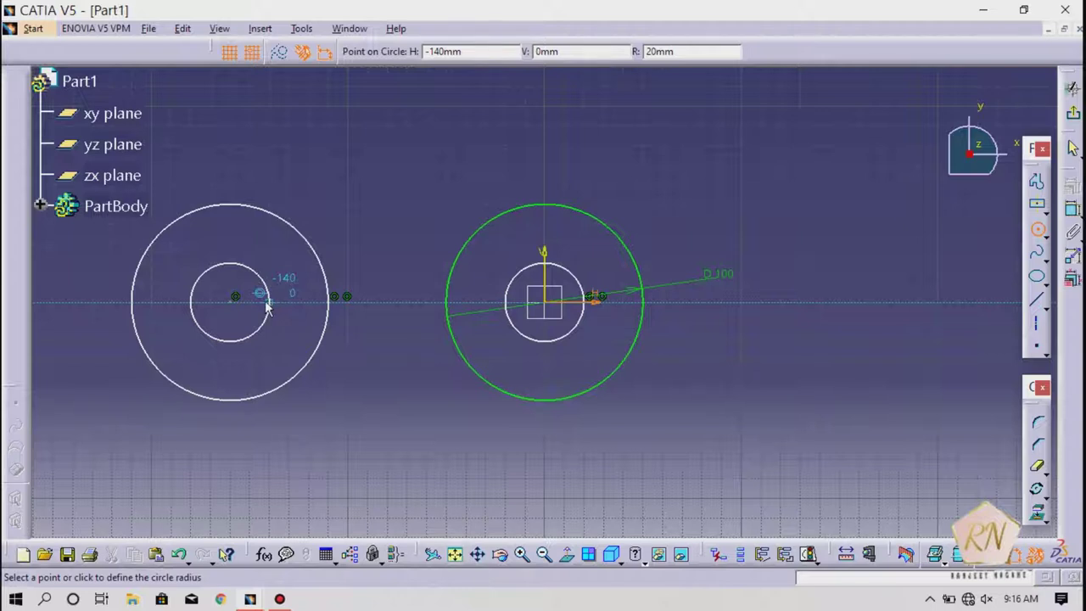
left_click(266, 307)
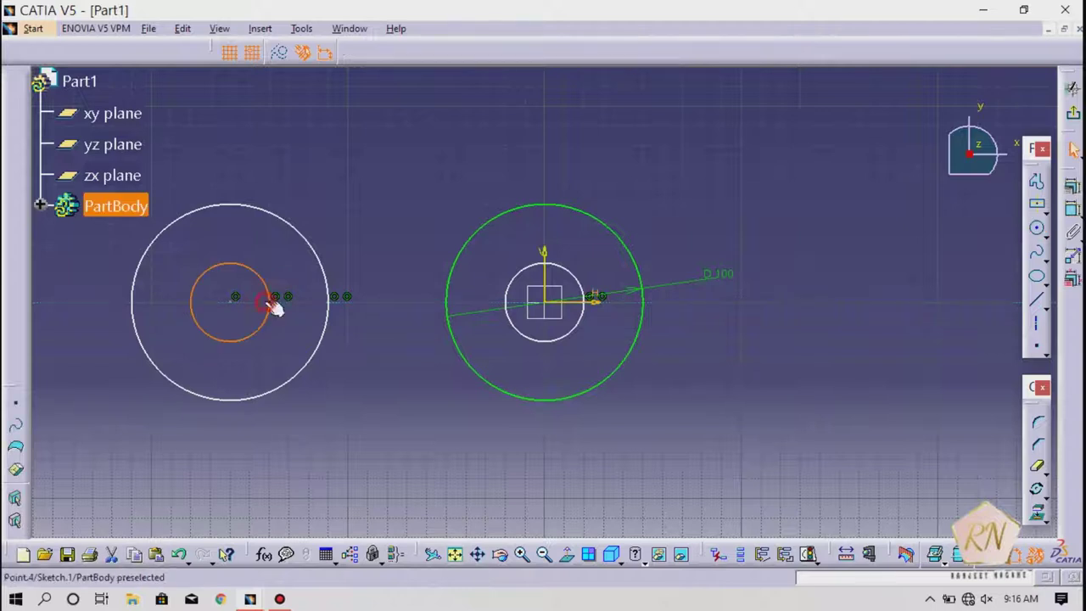
Draw two horizontal lines joining the tops and the bottoms of the two outer circles
left_click(1035, 188)
left_click(235, 202)
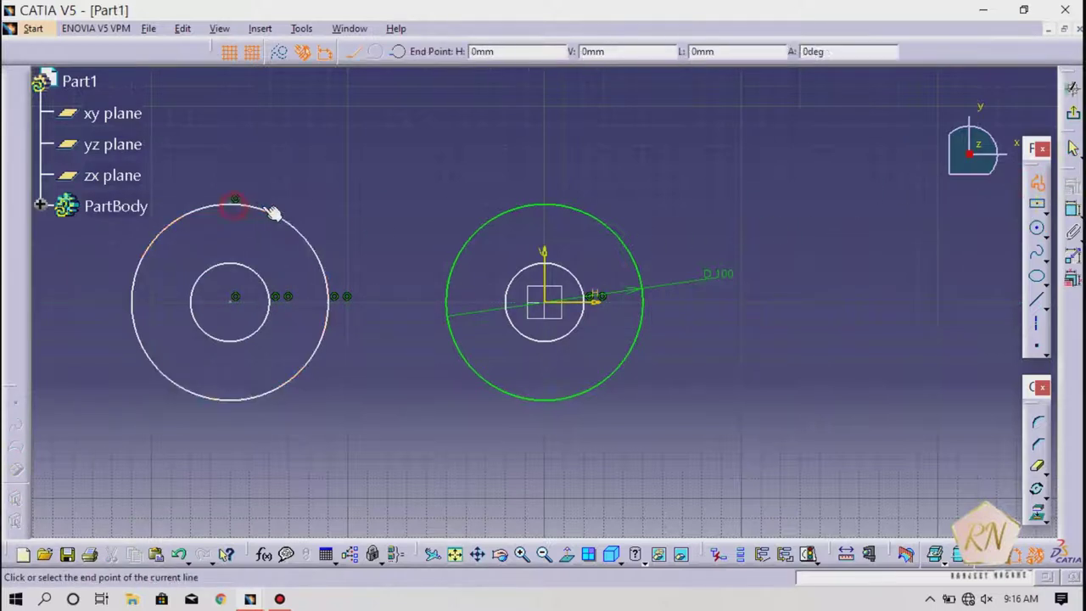
left_click(549, 202)
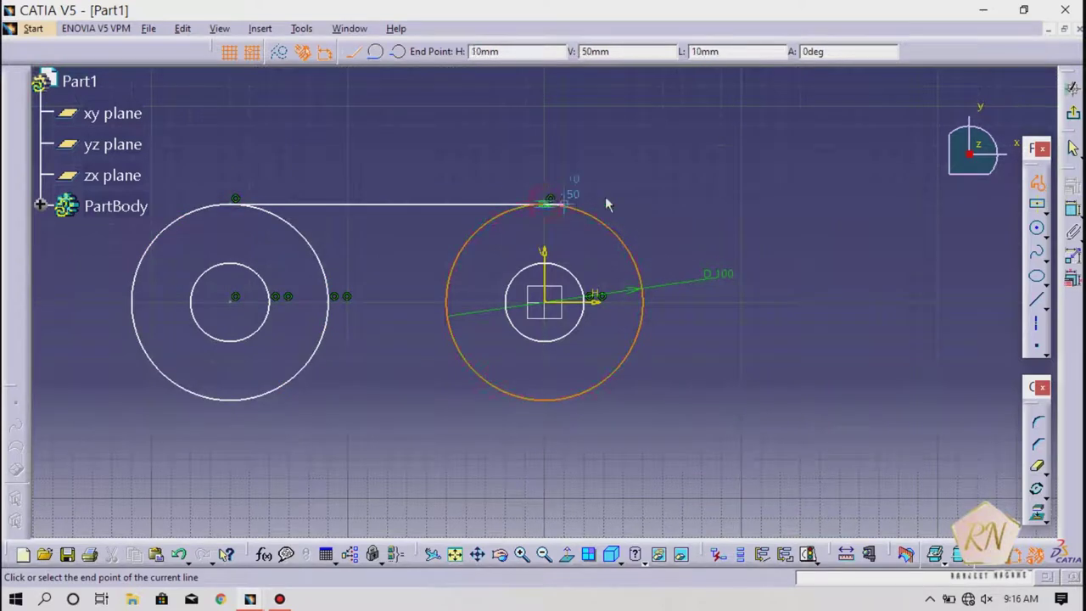
left_click(1036, 182)
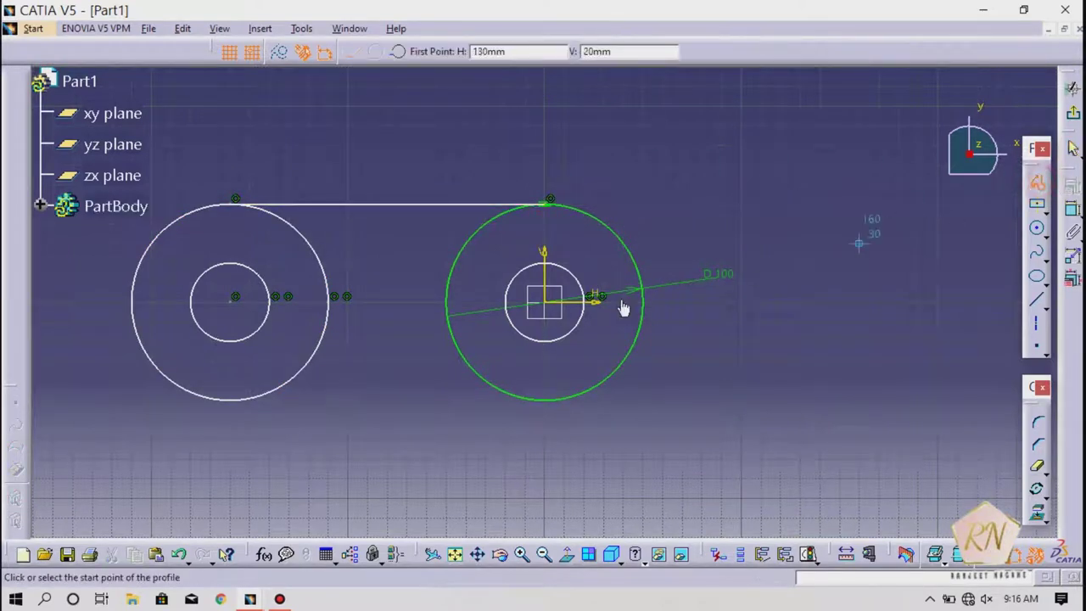
left_click(227, 400)
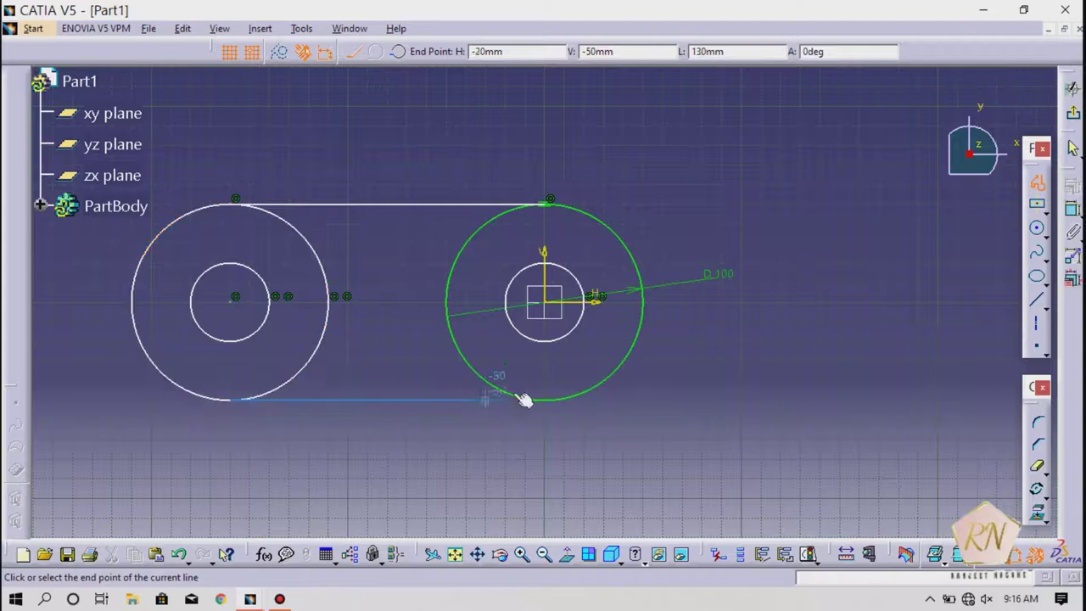
left_click(547, 400)
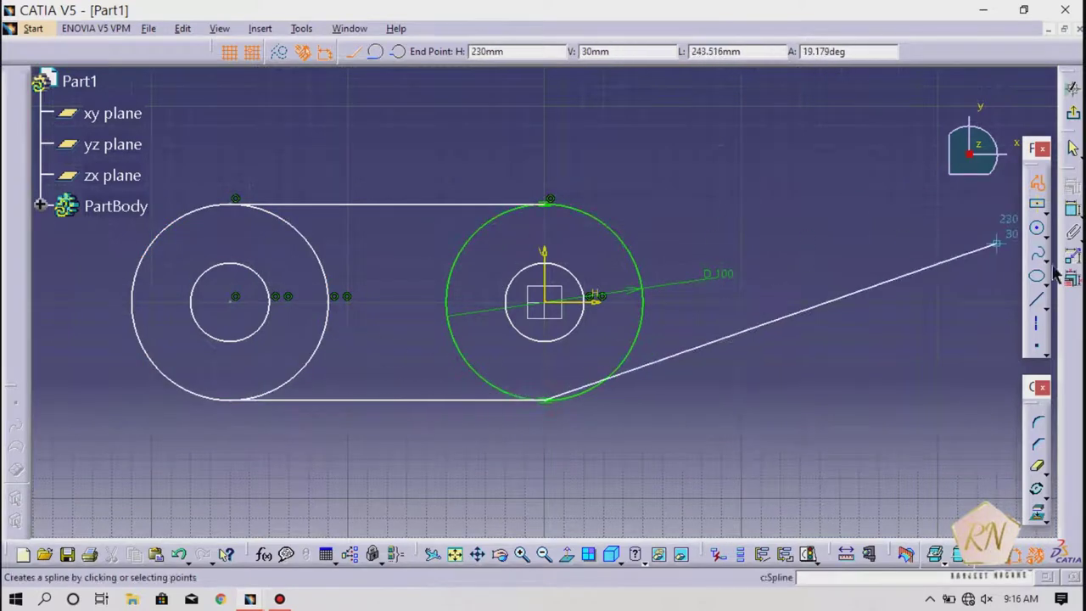
Quick-trim the inner halves of both outer circles and exit the sketch
left_click(1036, 464)
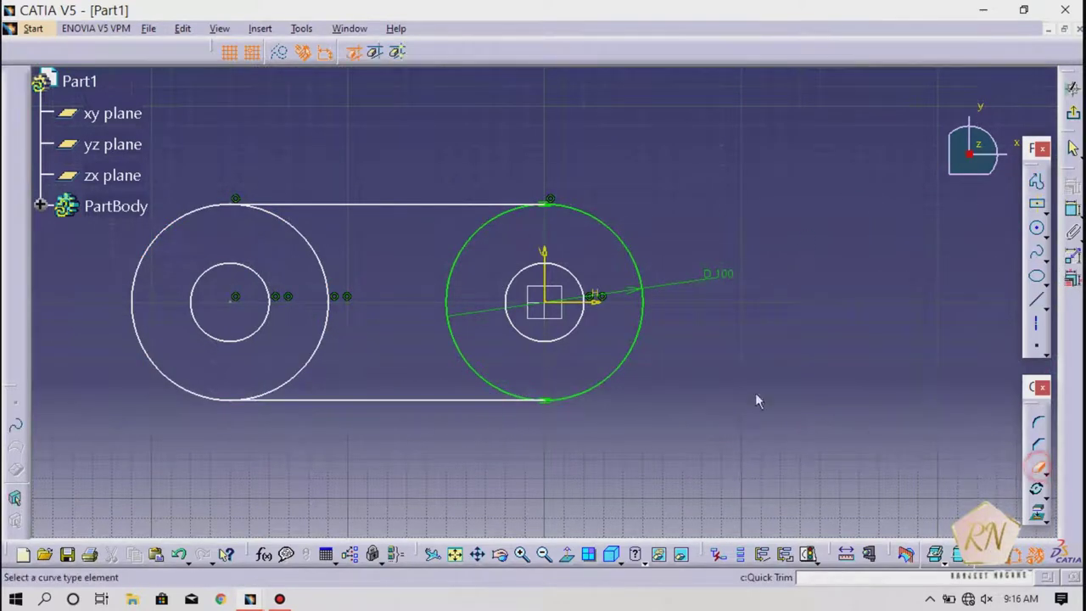
left_click(449, 310)
left_click(333, 322)
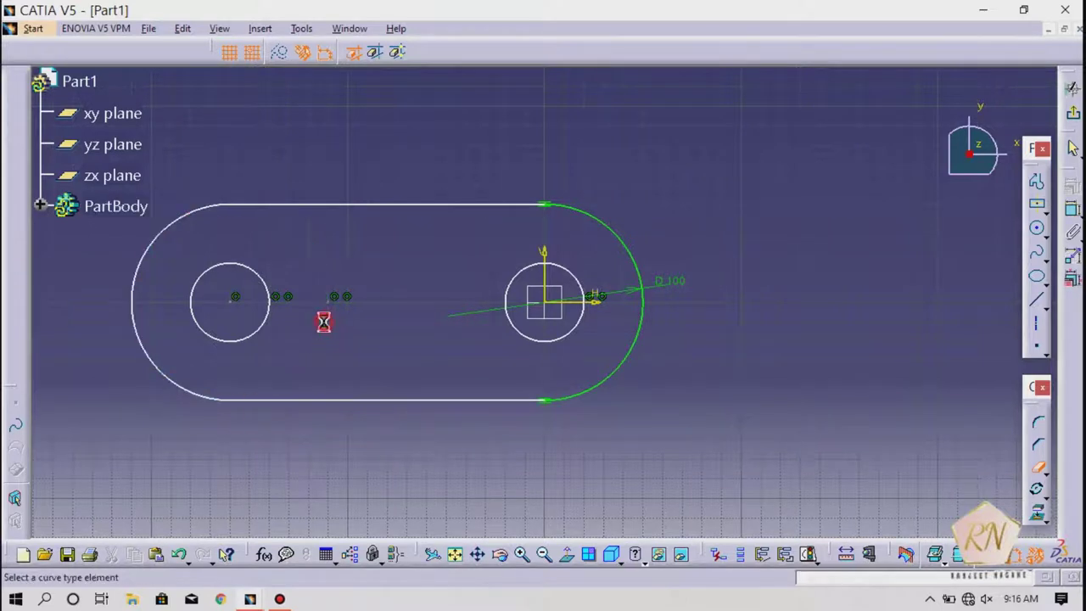
left_click(1070, 90)
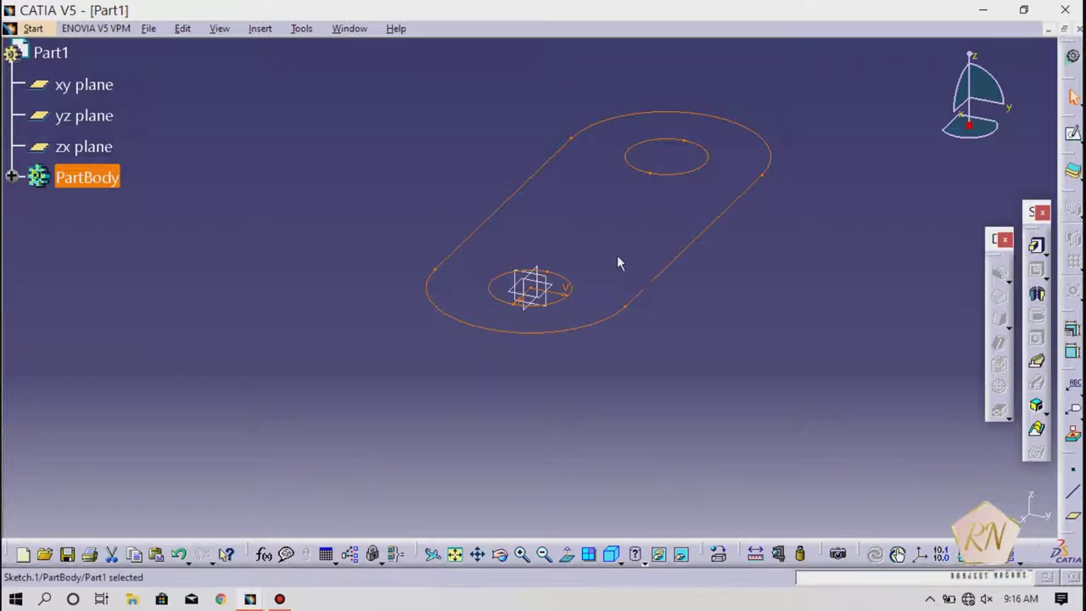
Reopen the sketch and delete the two horizontal lines connecting the end arcs
double_click(681, 259)
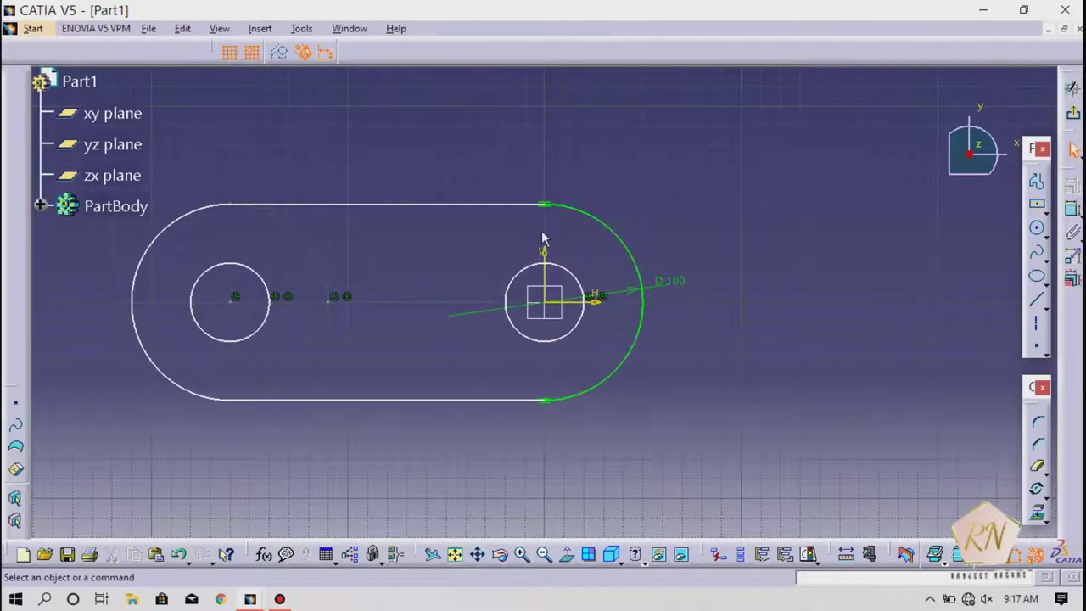
left_click(347, 206)
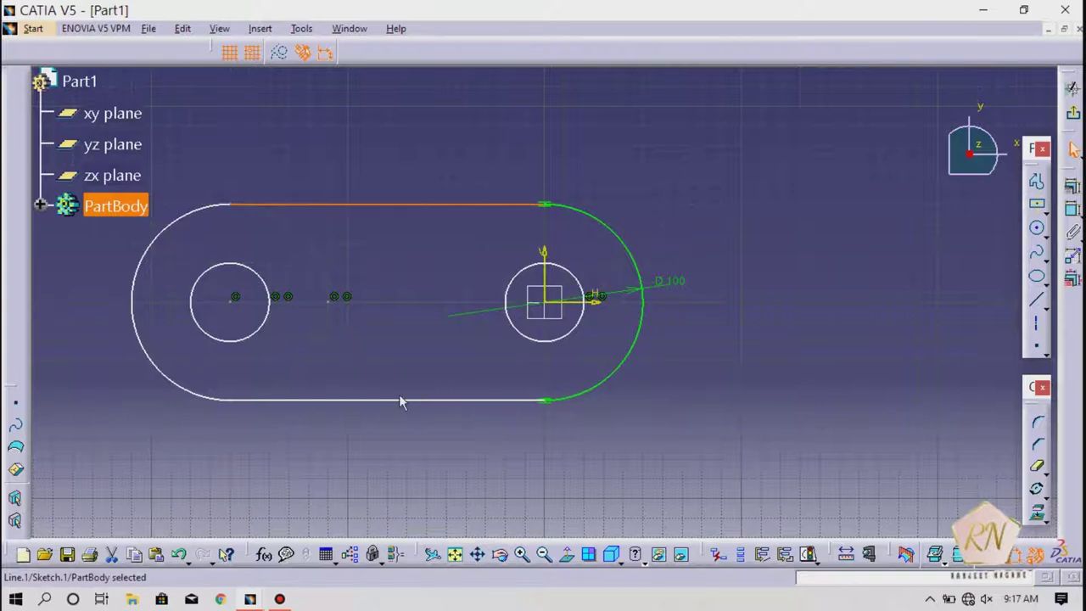
key("Delete")
left_click(366, 398)
key("Delete")
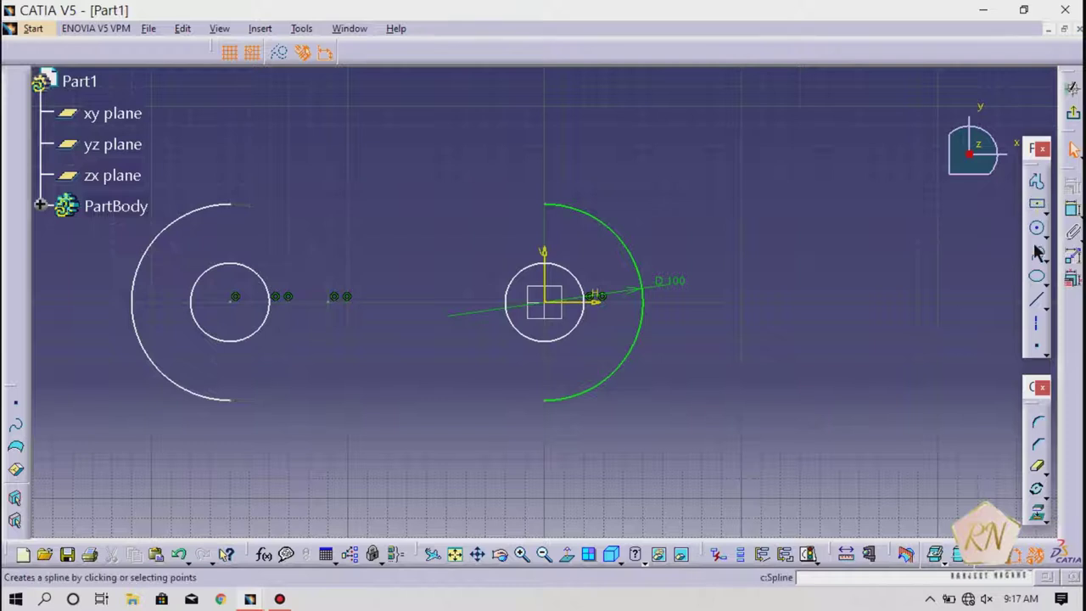
Draw a vertical line at H -80 mm from the horizontal axis up to V 75 mm, midway between the holes
left_click(1036, 203)
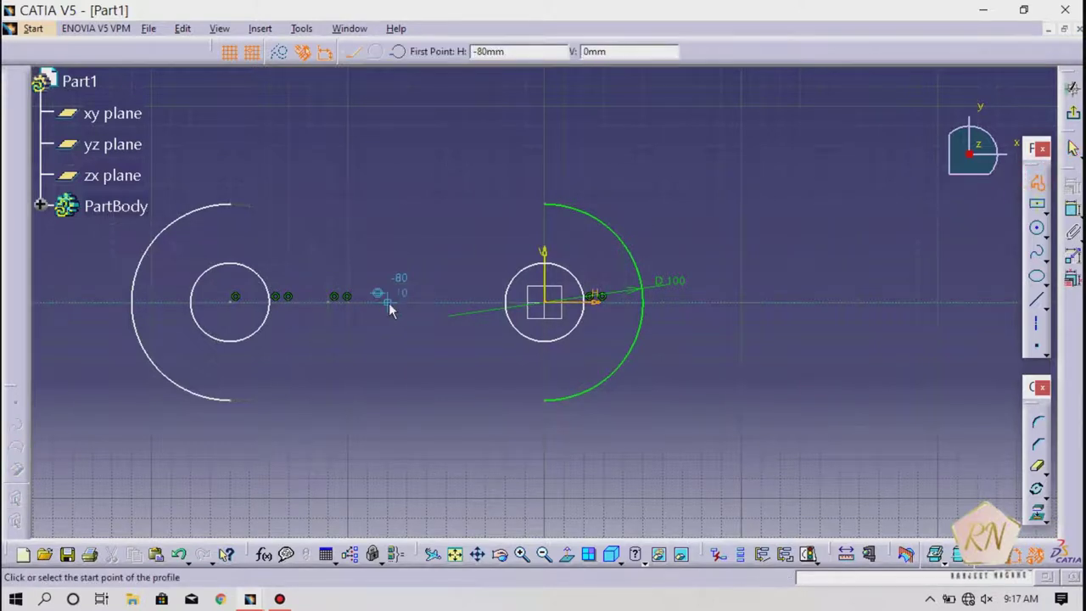
left_click(392, 296)
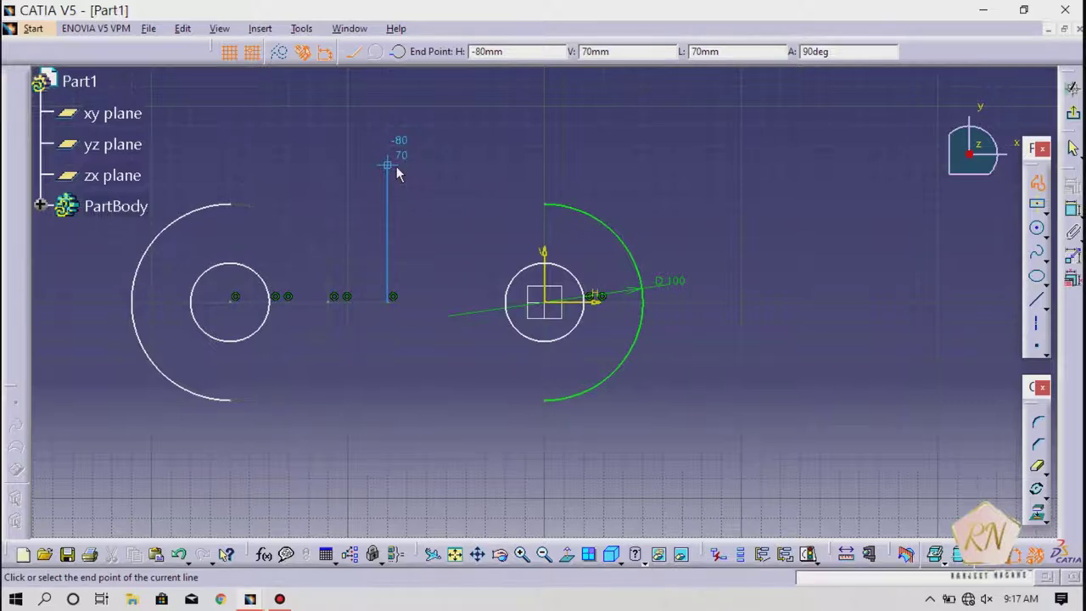
key("Tab")
key("Tab")
type("75")
key("Return")
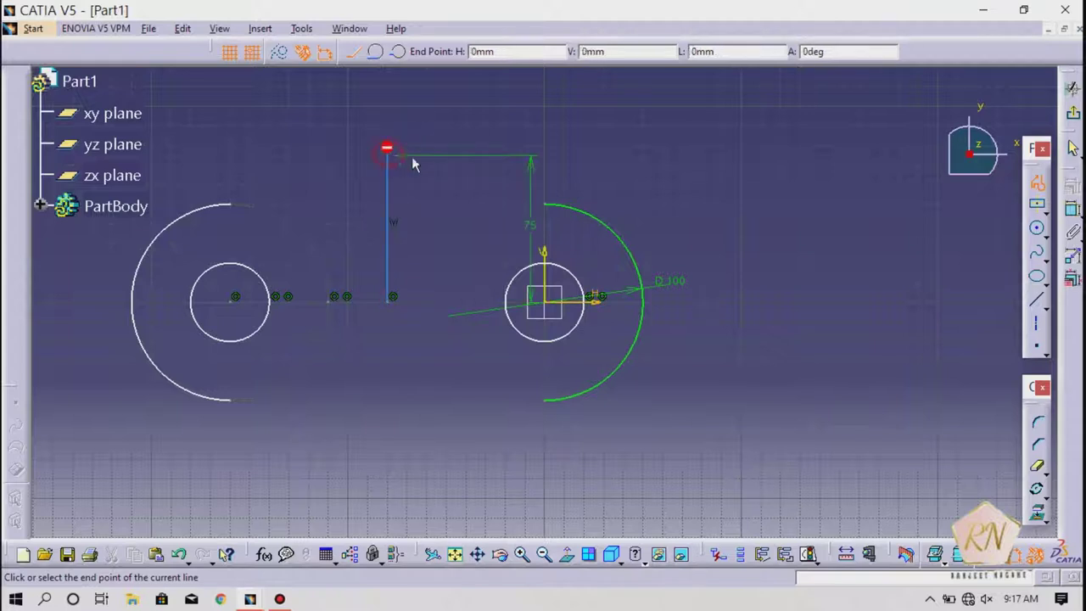
double_click(593, 174)
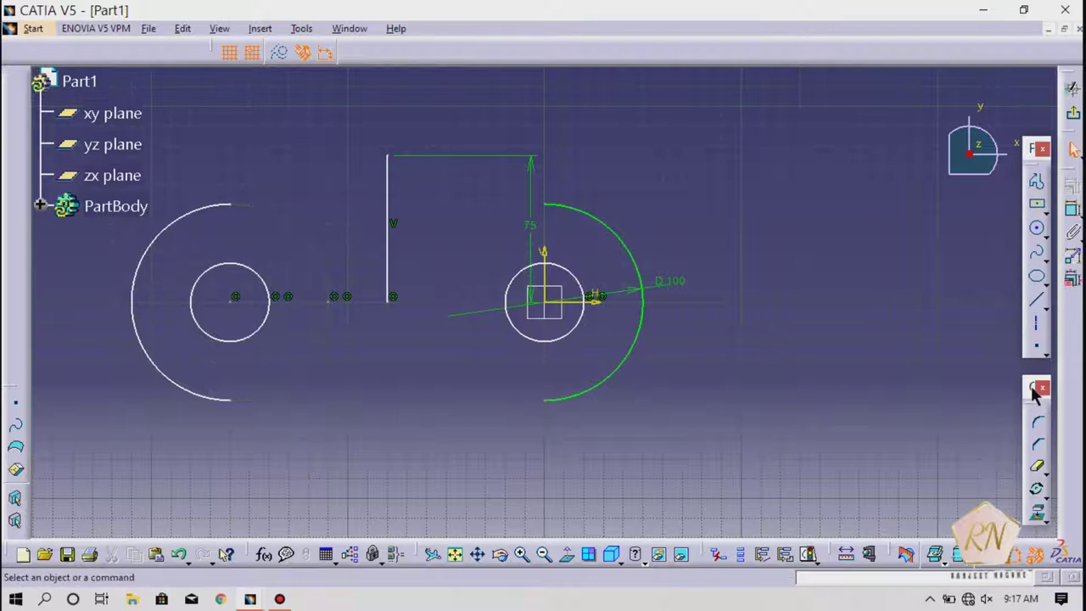
Draw a three-point arc of about 188 mm radius from the left end arc through the vertical line's top to the right end arc
left_click(1036, 253)
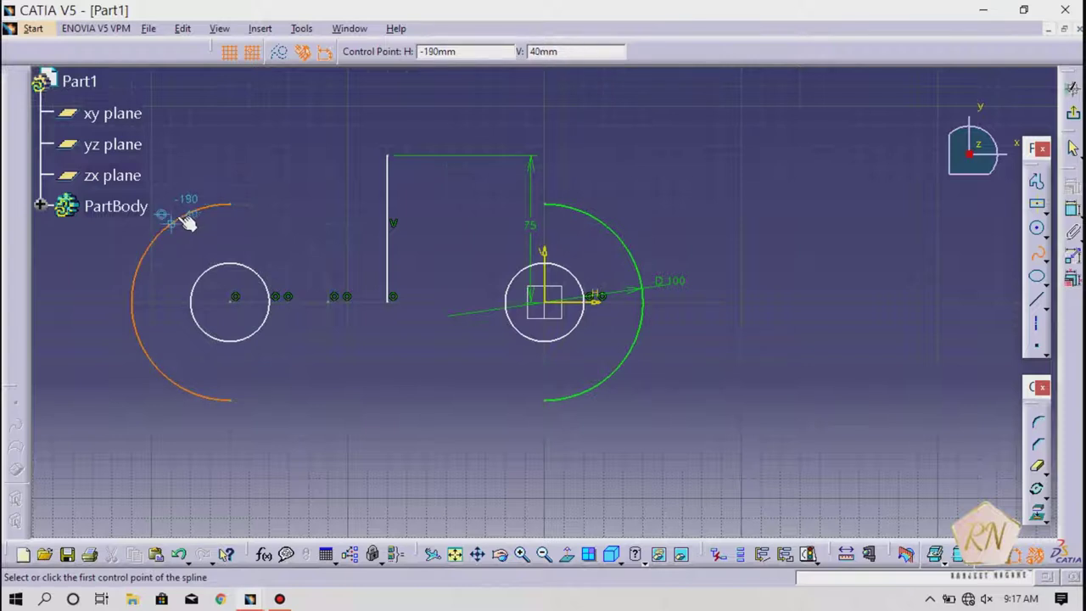
left_click(1044, 237)
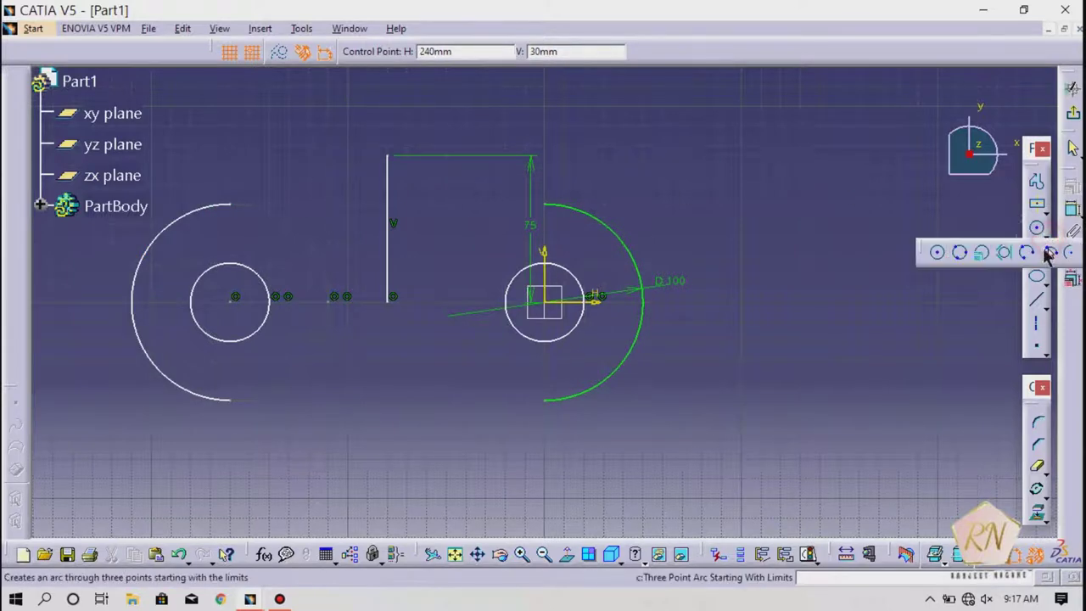
left_click(1027, 252)
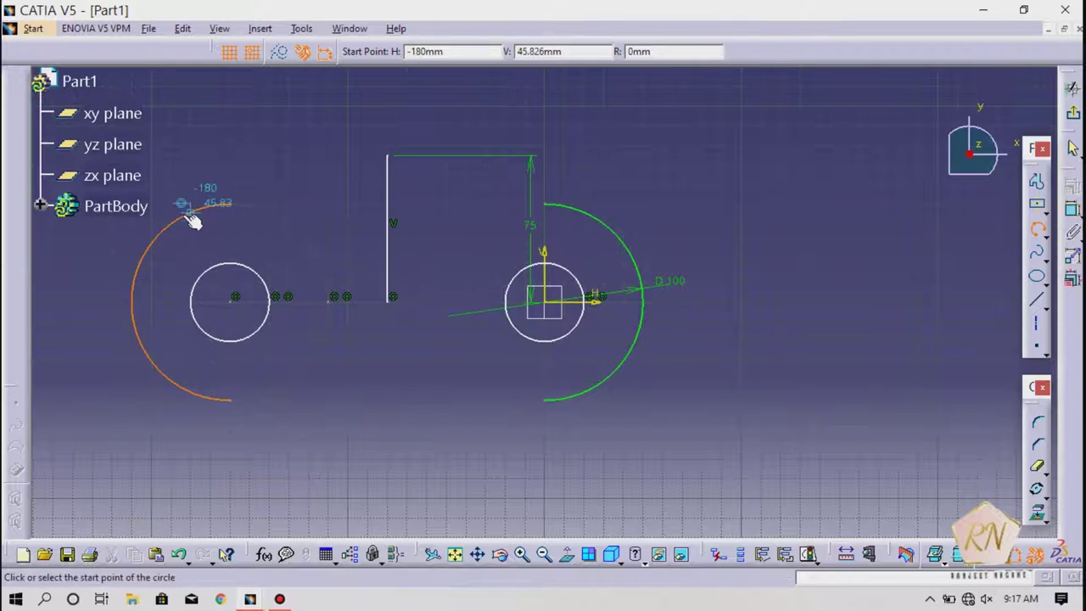
left_click(190, 214)
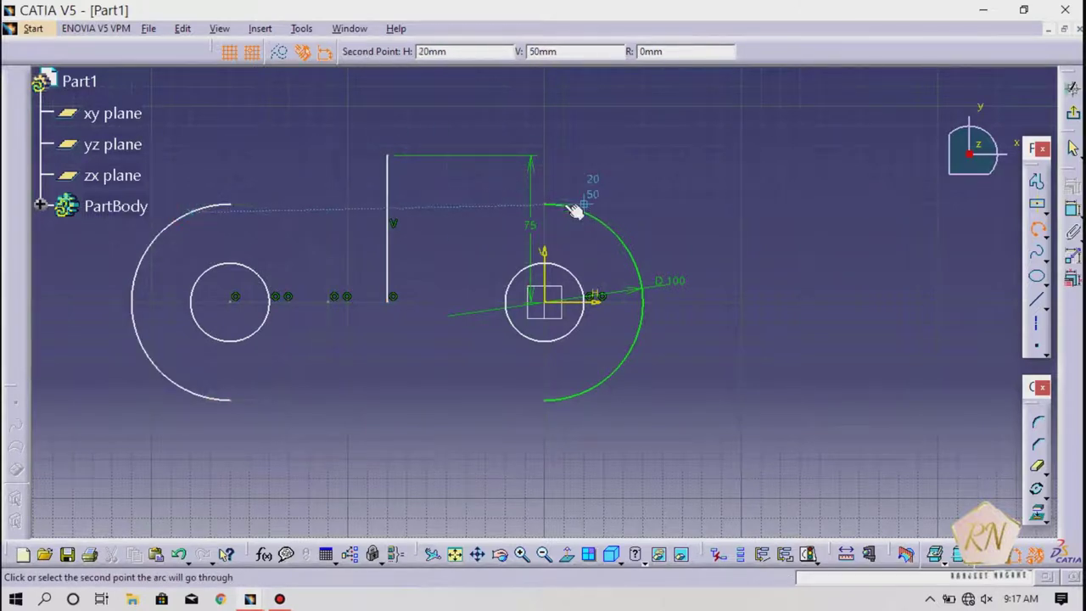
left_click(387, 157)
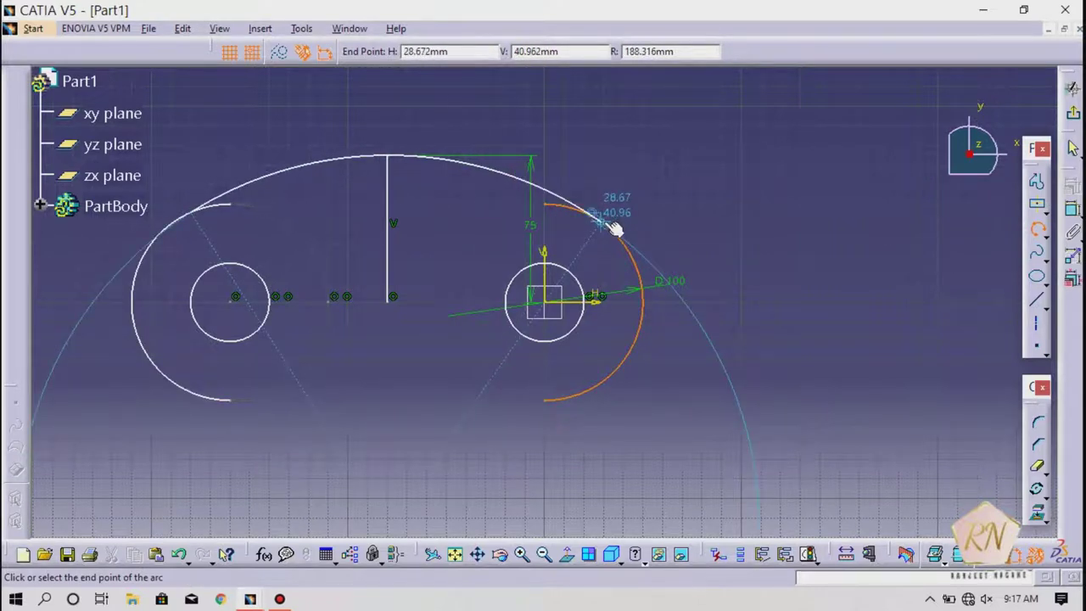
left_click(602, 220)
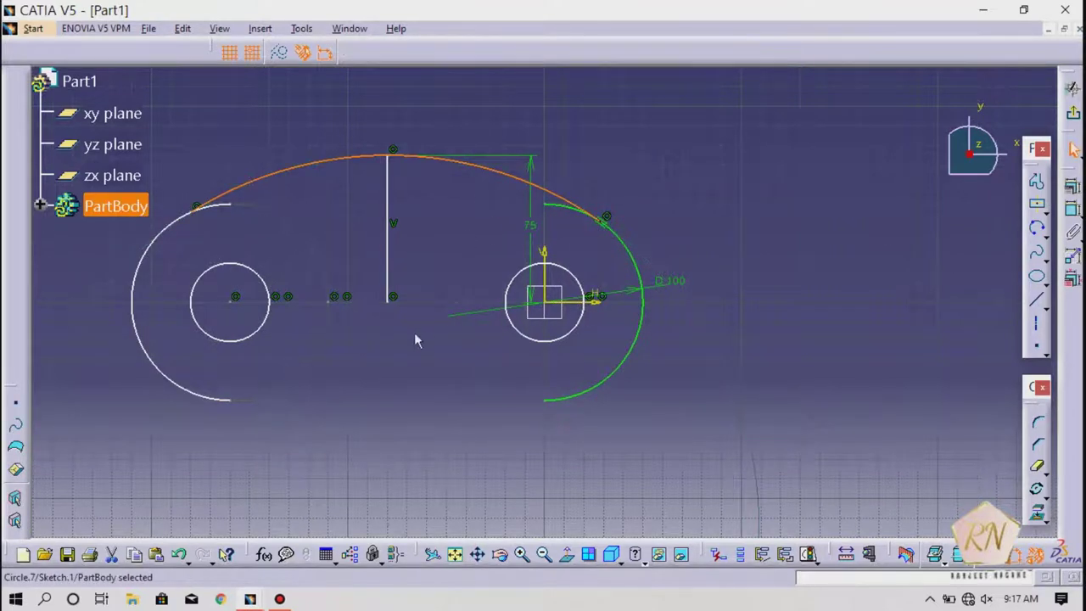
left_click(237, 229)
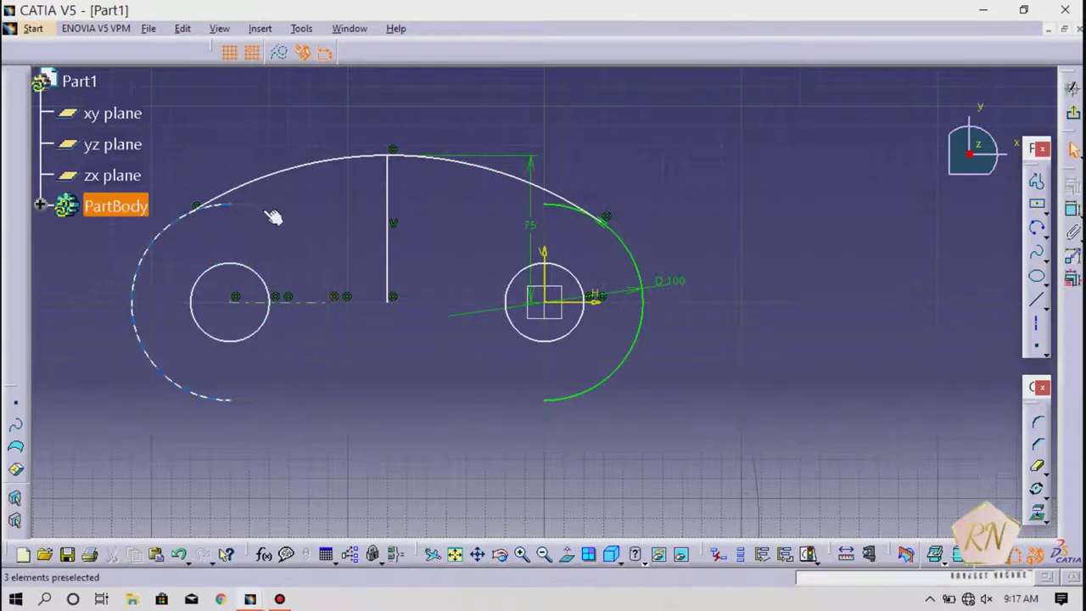
Select the large upper arc together with the left end arc
left_click(253, 181)
left_click(219, 210, "ctrl")
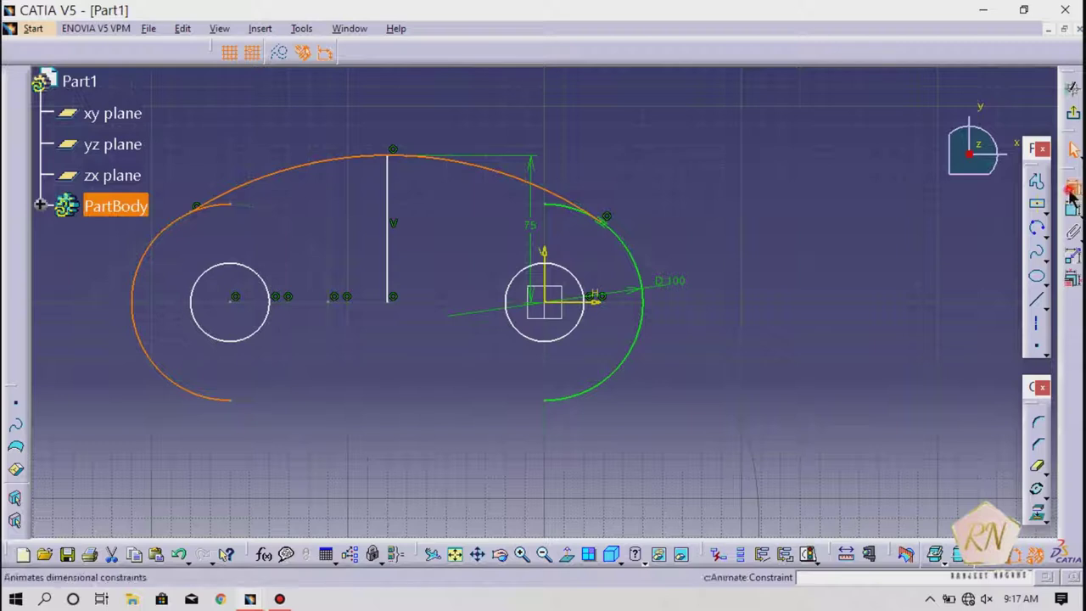
left_click(1070, 194)
left_click(973, 360)
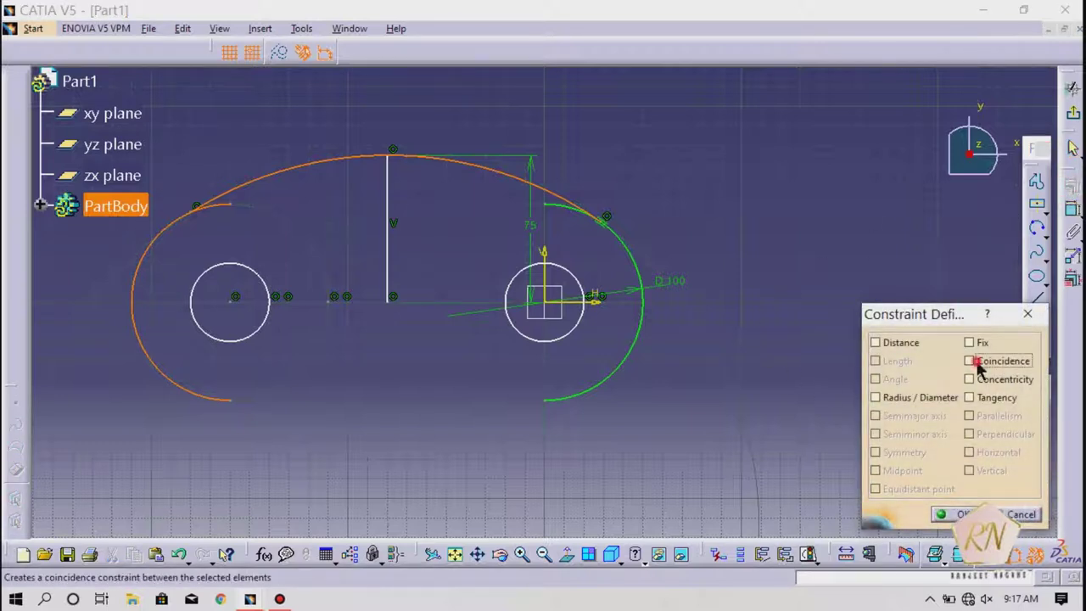
left_click(978, 363)
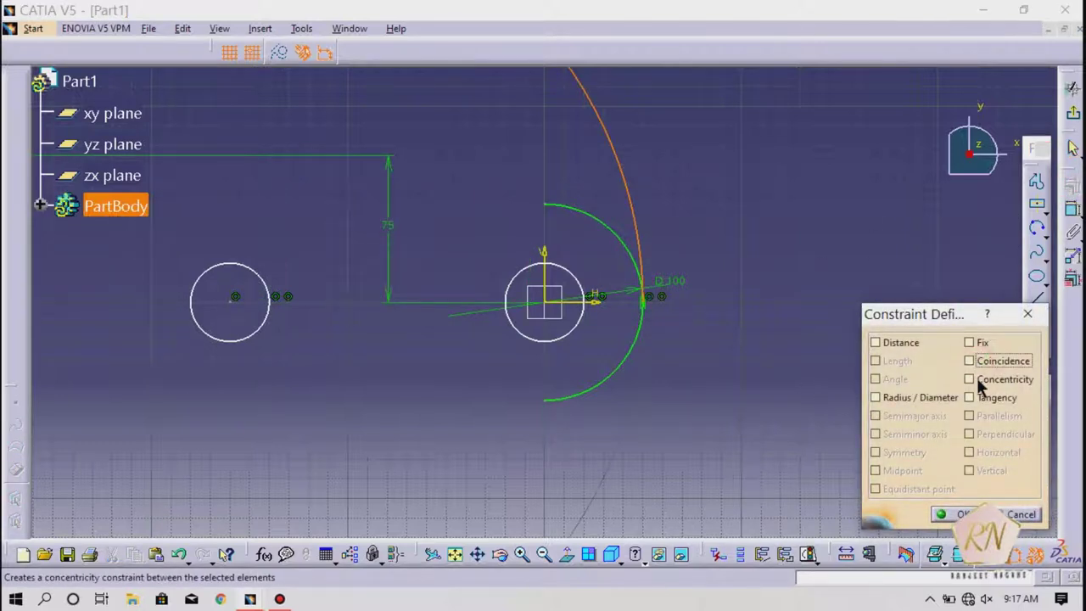
left_click(980, 382)
left_click(974, 381)
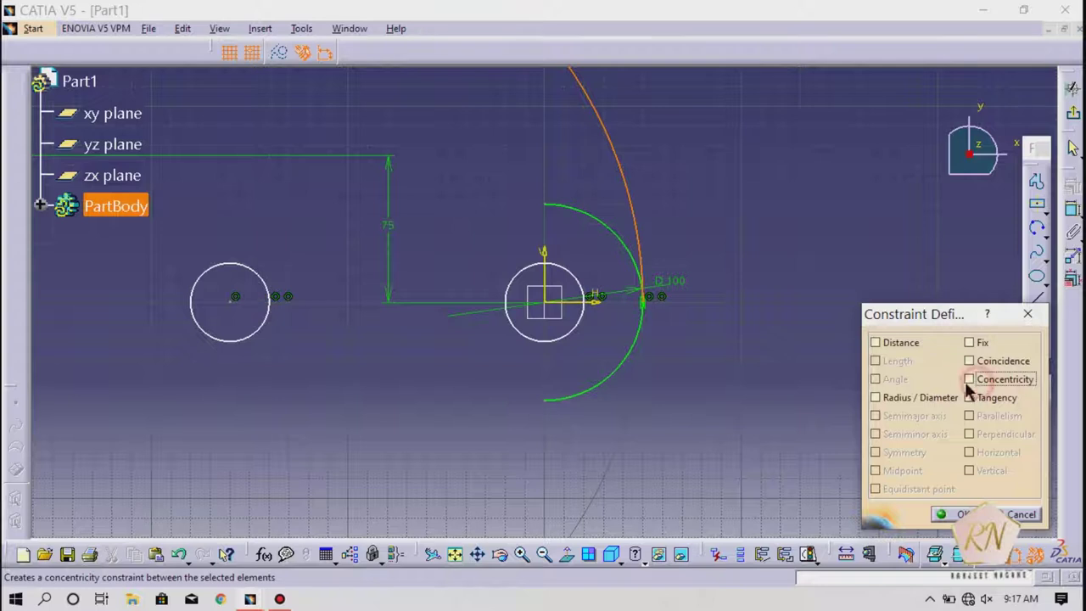
left_click(1018, 514)
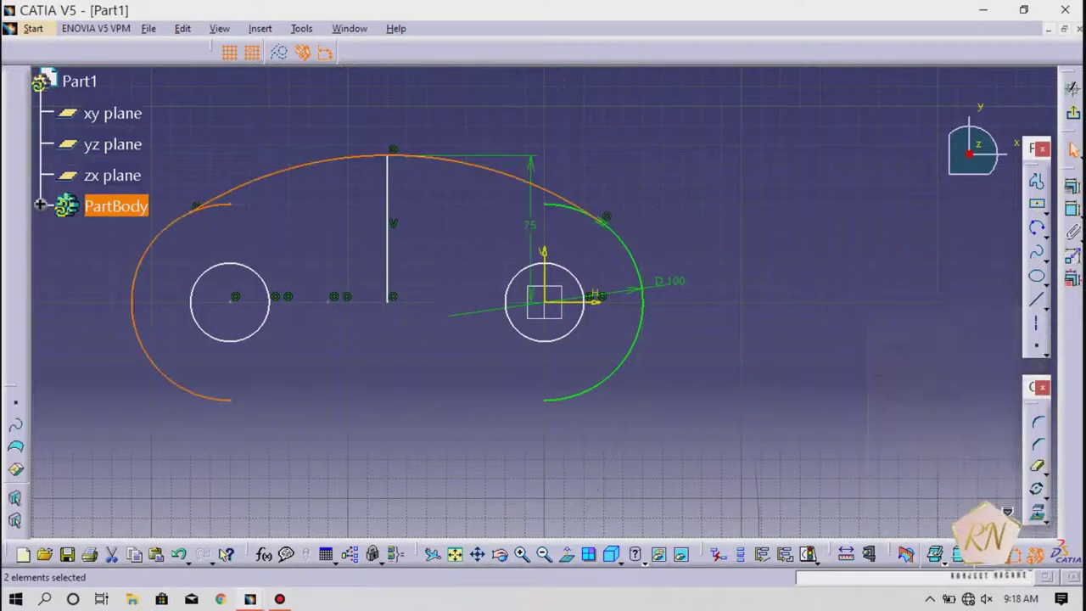
Constrain the large upper arc tangent to the left end arc and delete the vertical line beneath its peak
left_click(1071, 210)
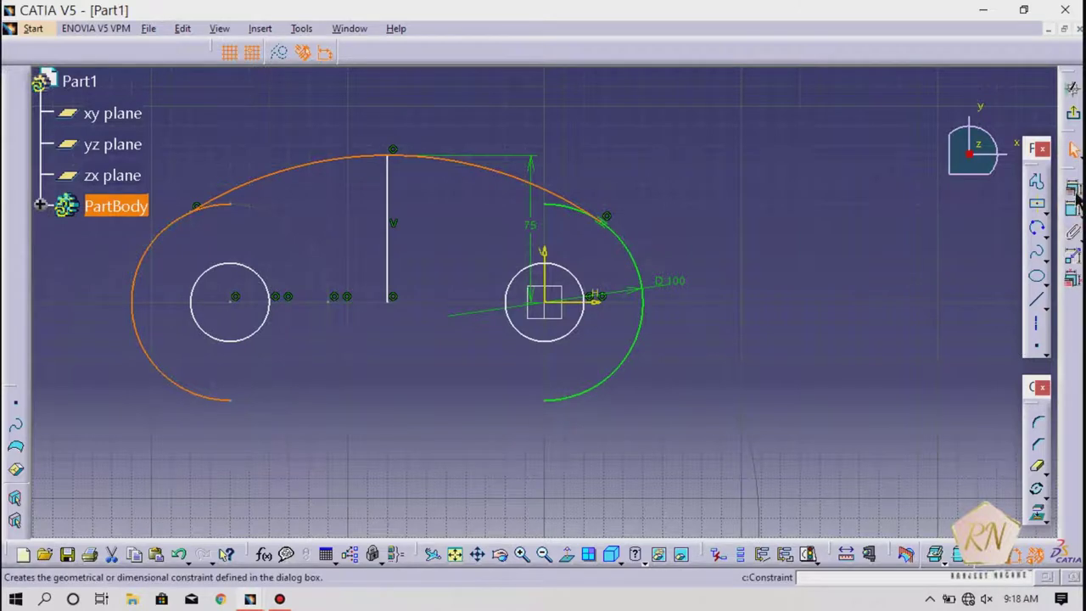
left_click(1071, 206)
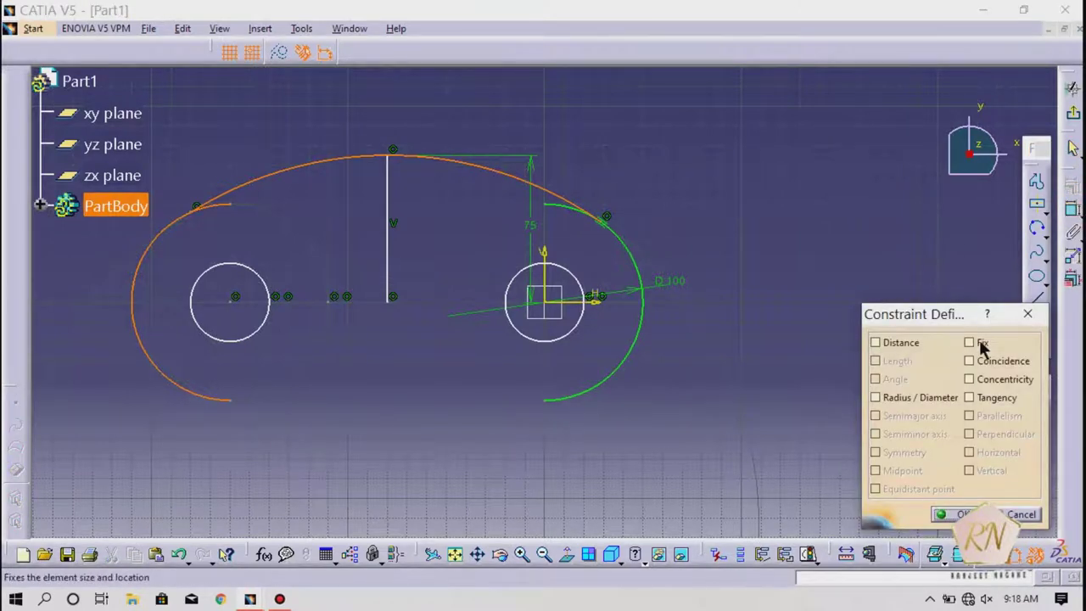
left_click(971, 397)
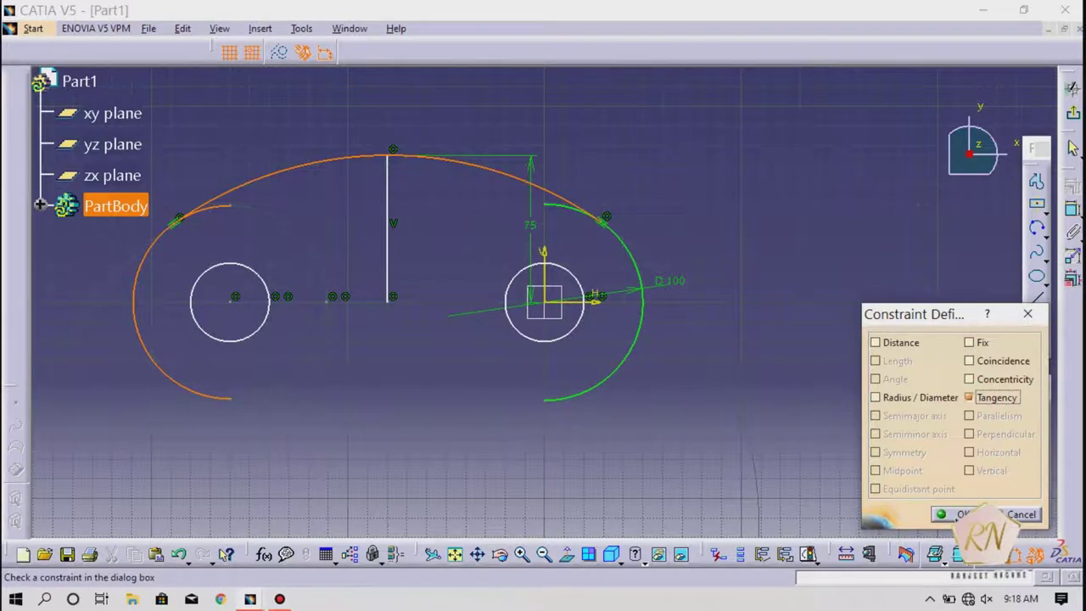
left_click(952, 513)
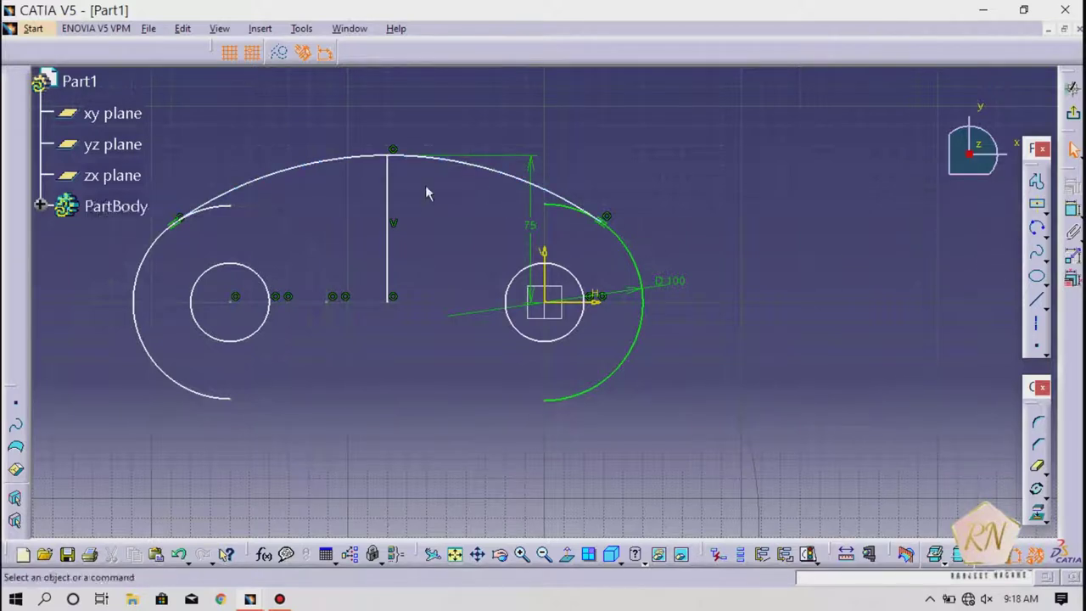
left_click(389, 236)
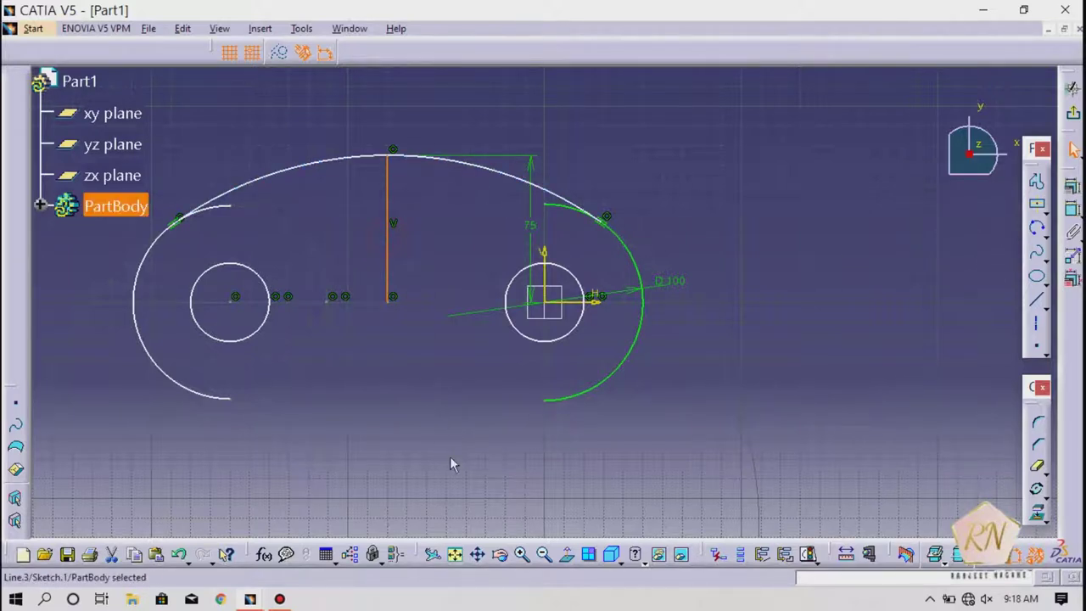
key("Delete")
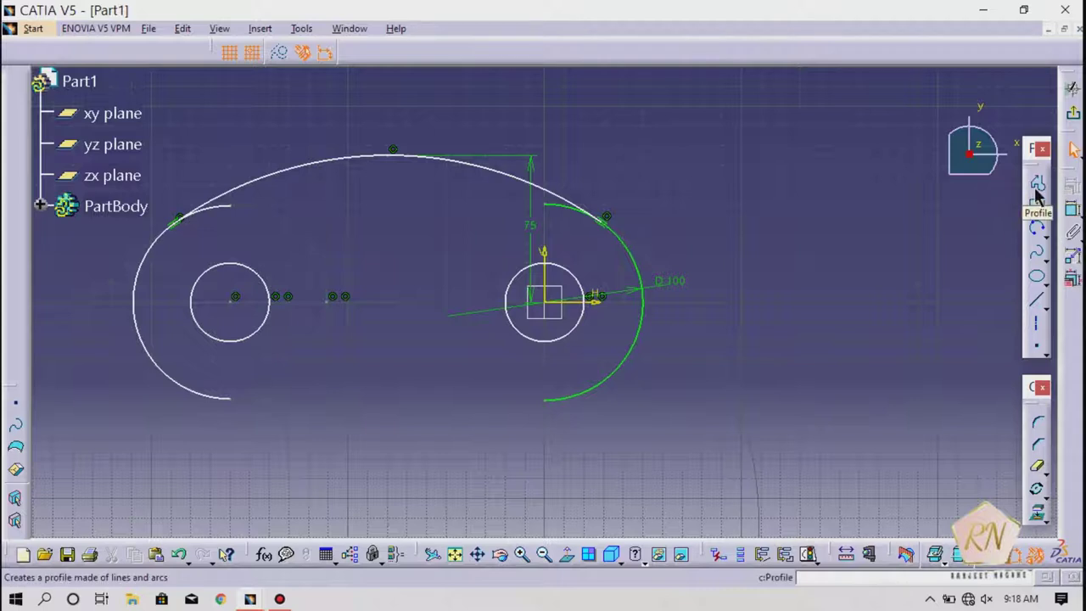
Mirror the large upper arc about the horizontal sketch axis with the Symmetry operation
left_click(389, 160)
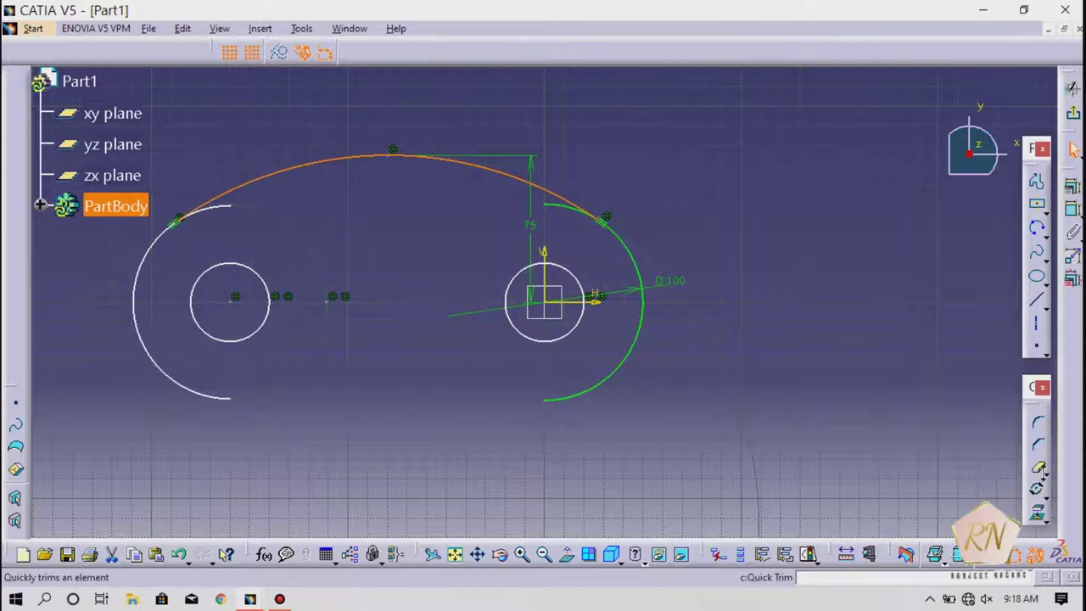
left_click(1040, 493)
left_click(969, 458)
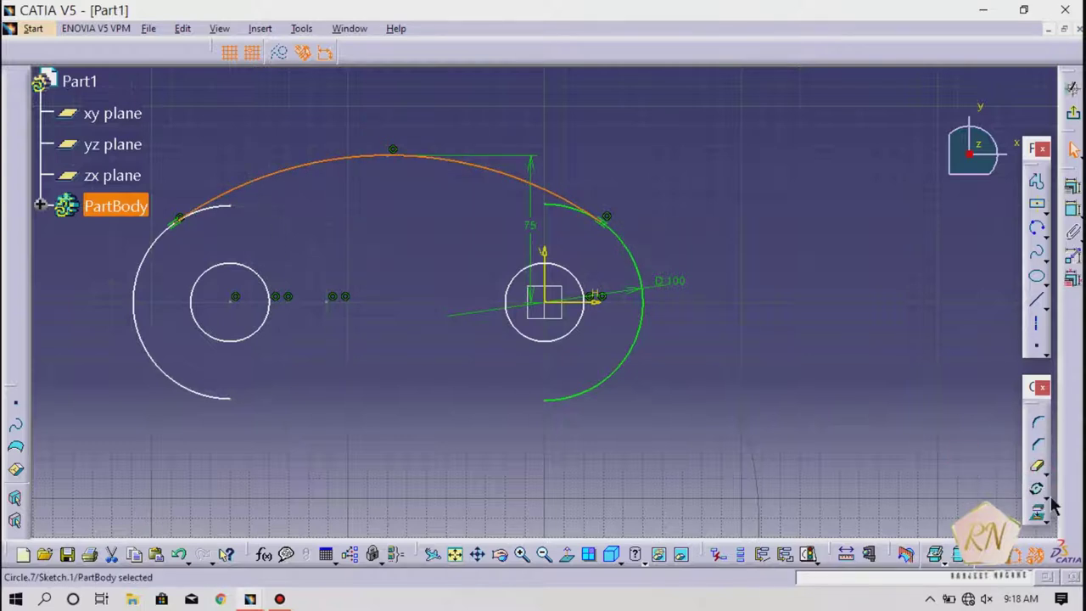
left_click(1045, 497)
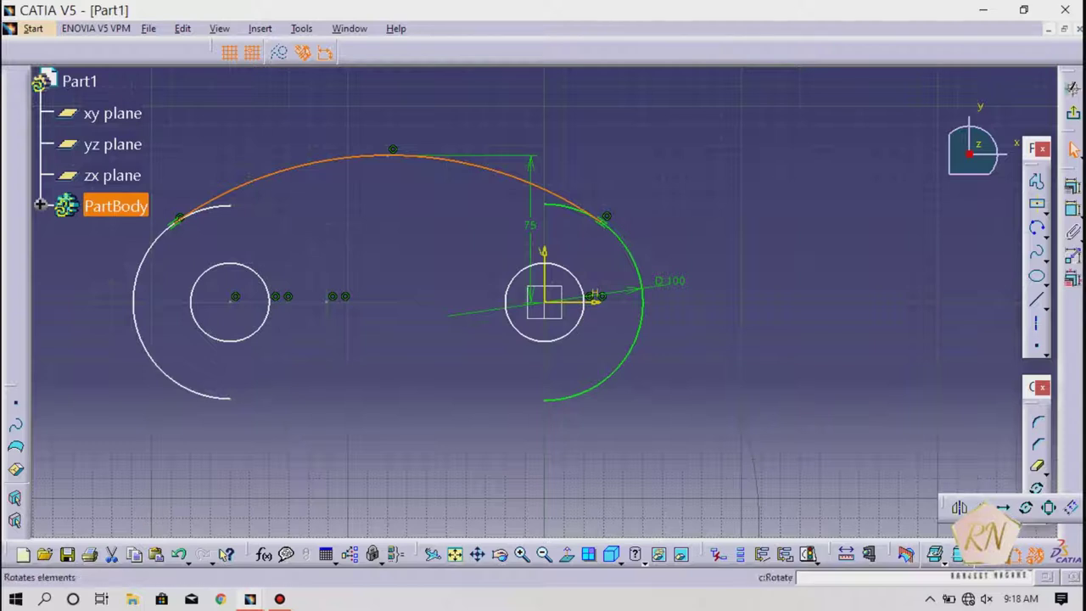
left_click(958, 507)
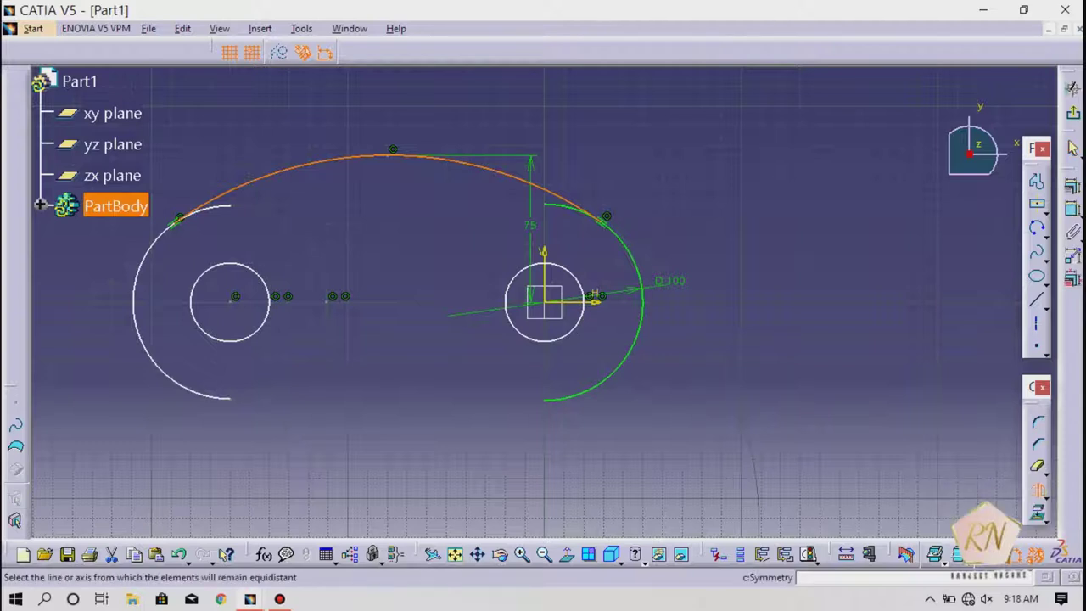
left_click(1037, 509)
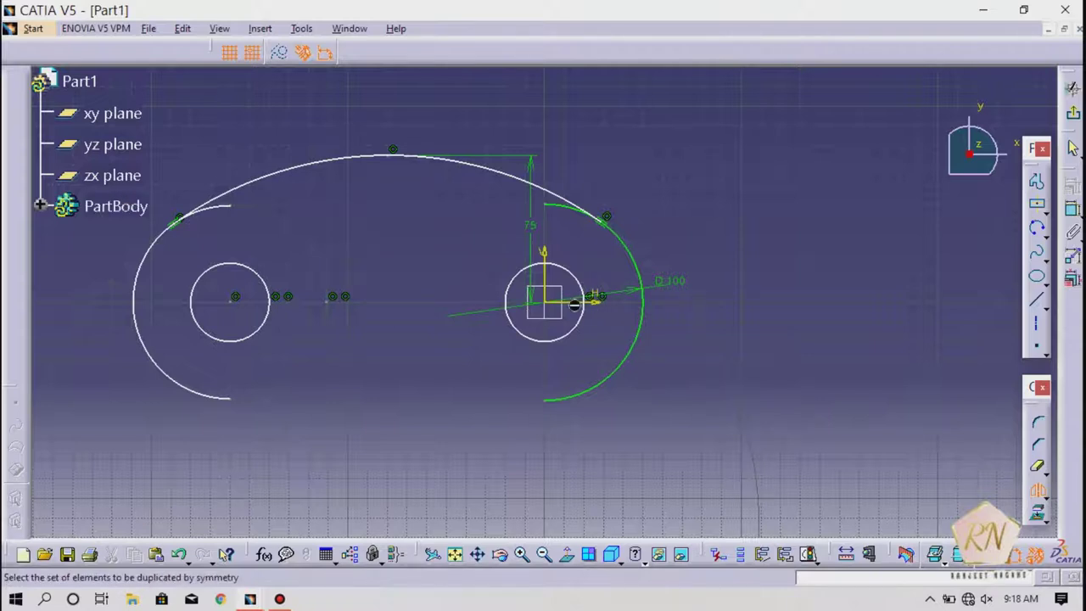
left_click(383, 154)
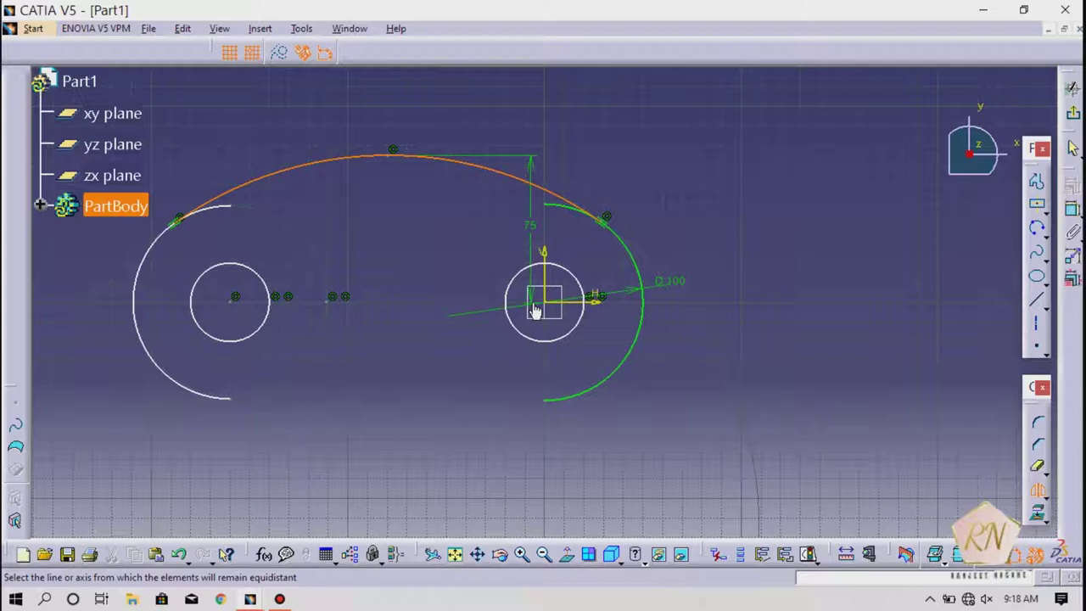
left_click(567, 298)
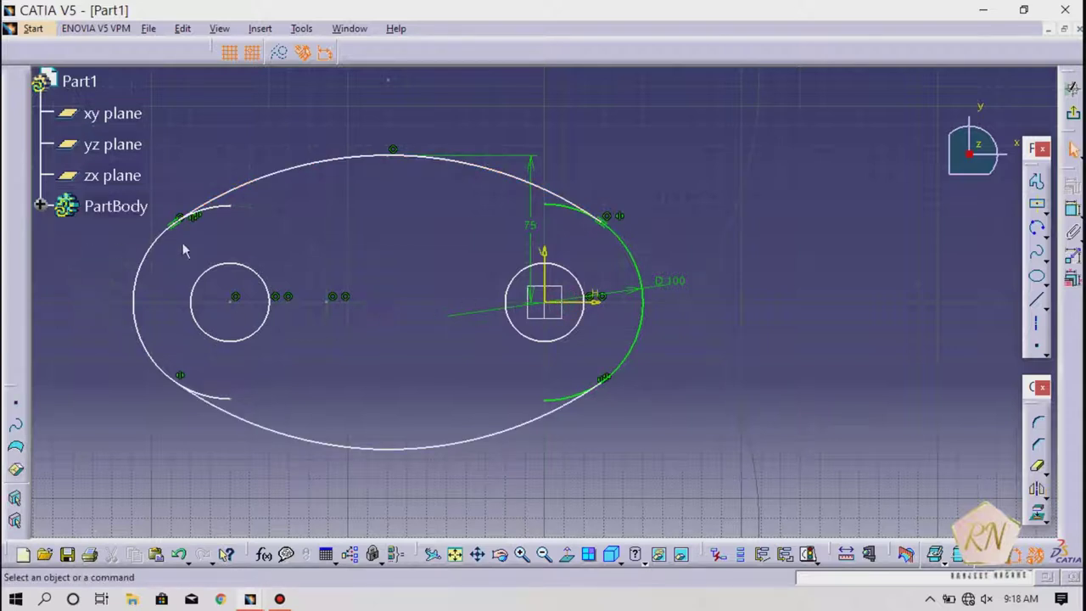
Quick-trim the four overhanging tips of the two end arcs inside the outline and exit the sketch
left_click(1037, 465)
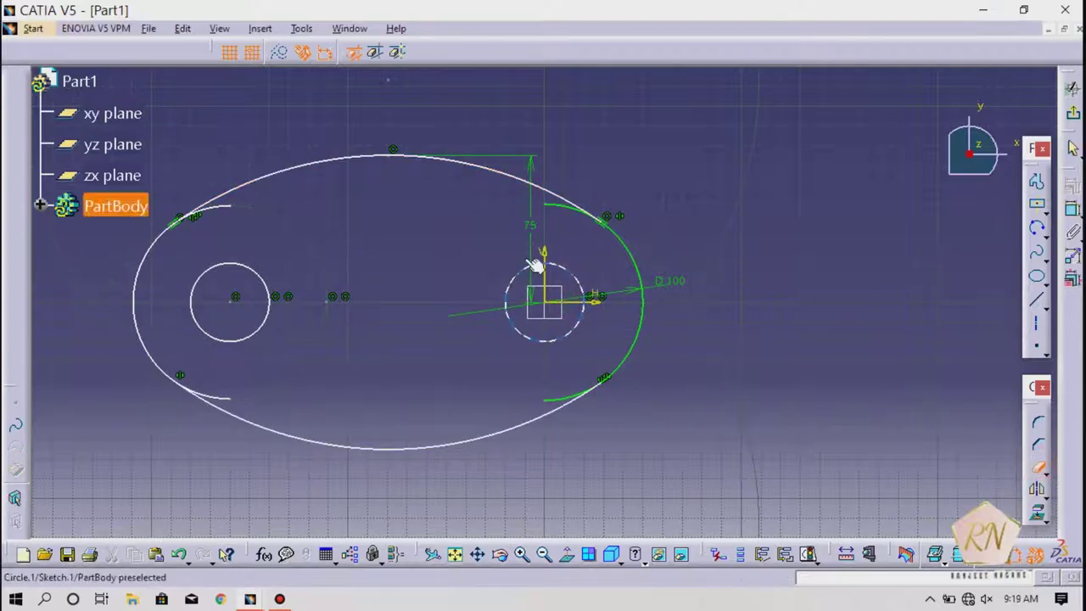
left_click(557, 206)
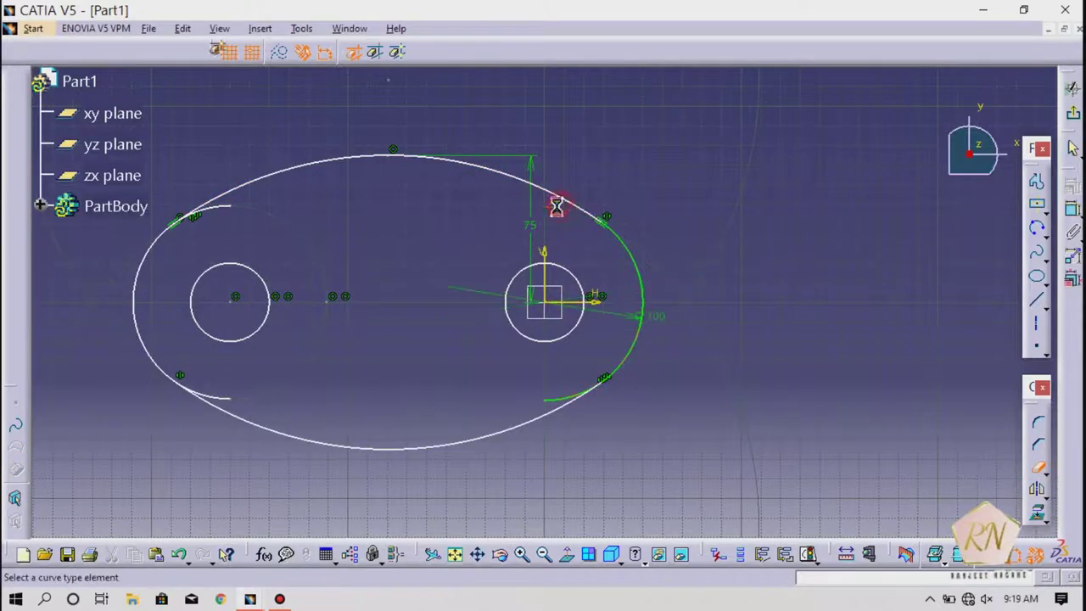
left_click(550, 404)
left_click(225, 210)
left_click(213, 395)
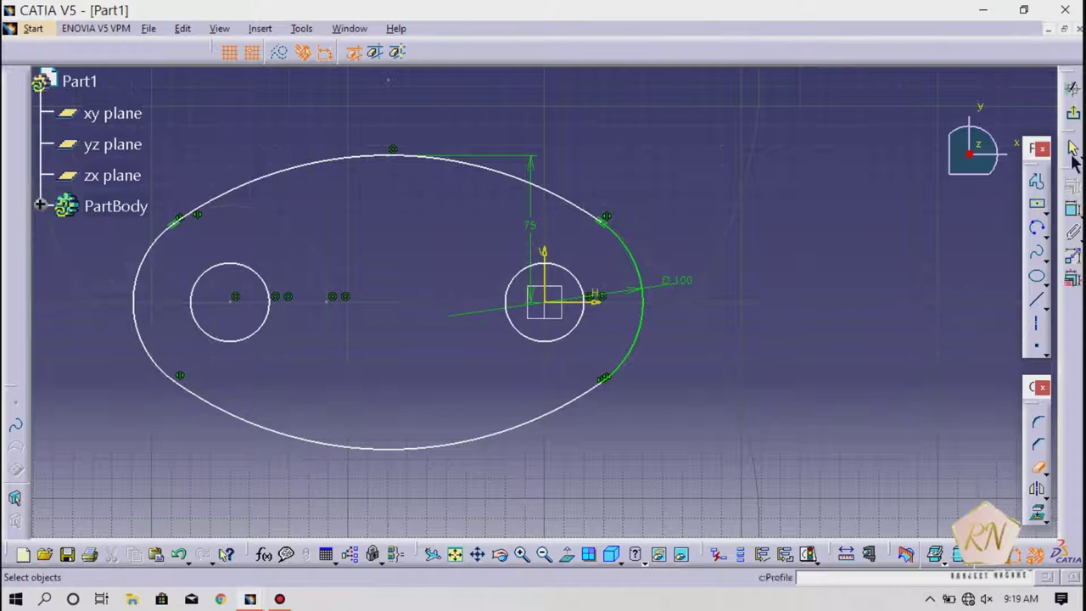
left_click(1071, 88)
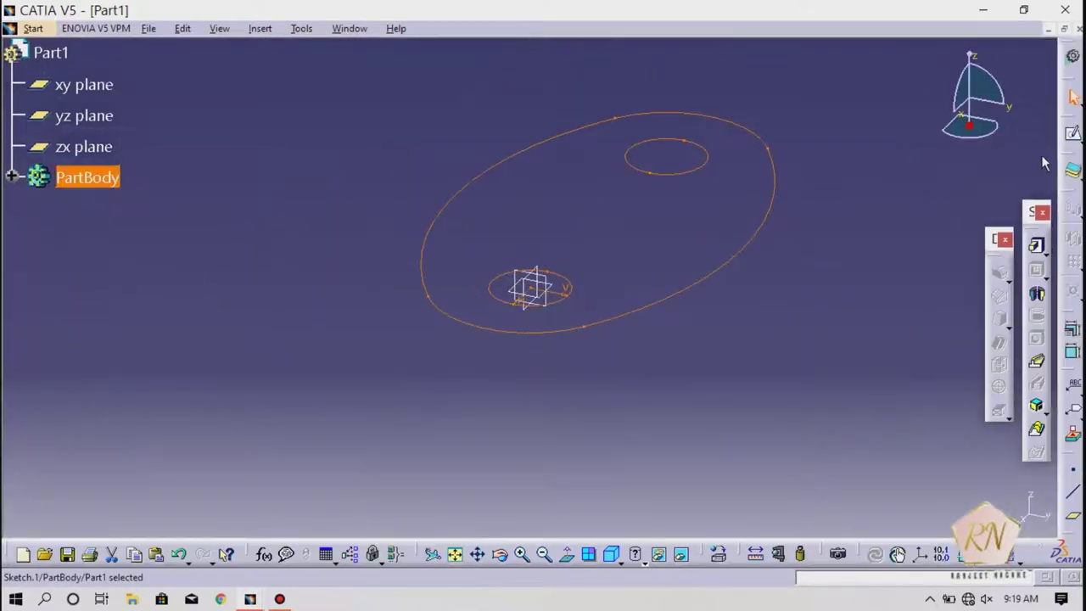
Pad the closed two-holed profile to a length of 250 mm
left_click(1035, 246)
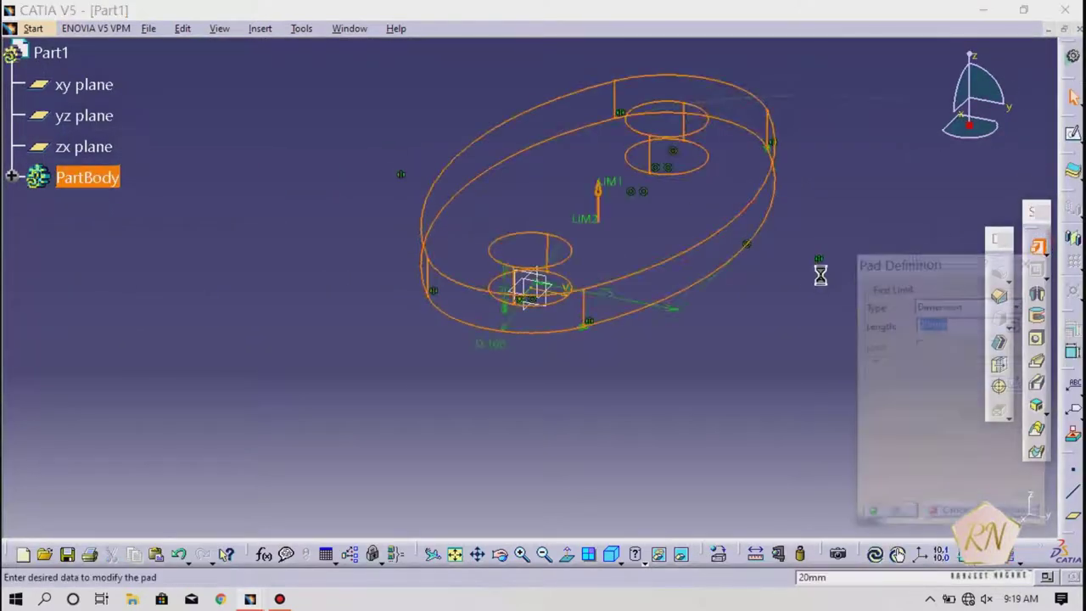
type("1")
type("50")
key("Return")
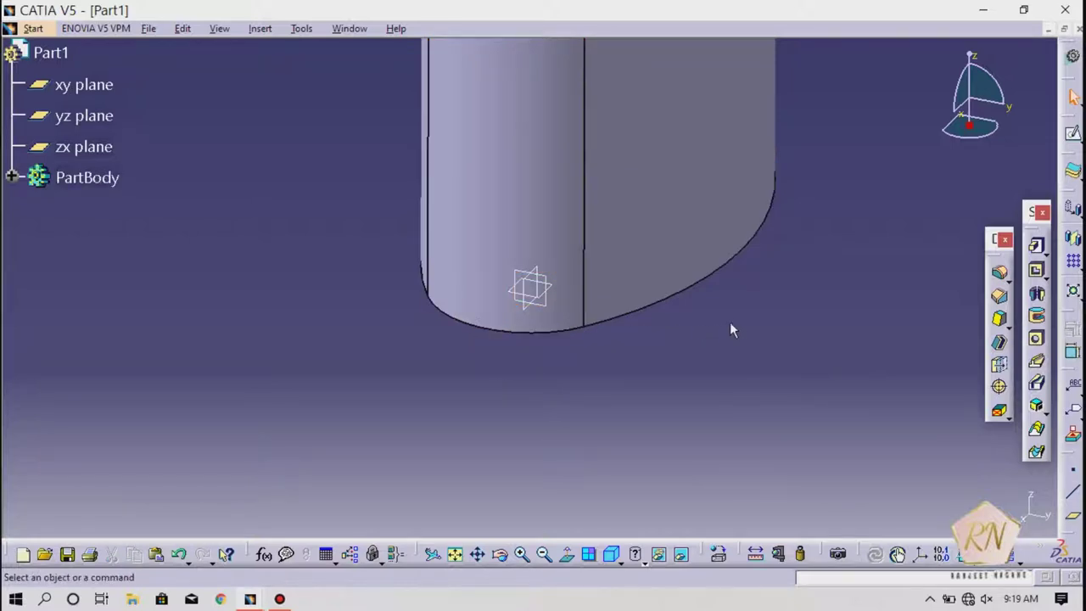
Start a new sketch on the yz plane with the padded body's narrow end in view
left_click(552, 286)
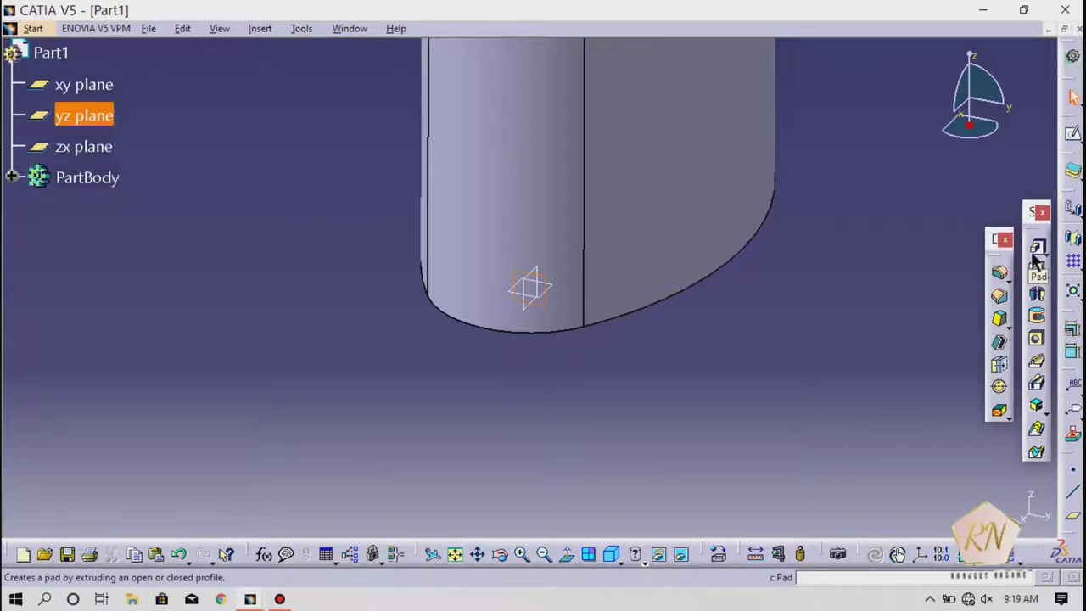
left_click(1071, 133)
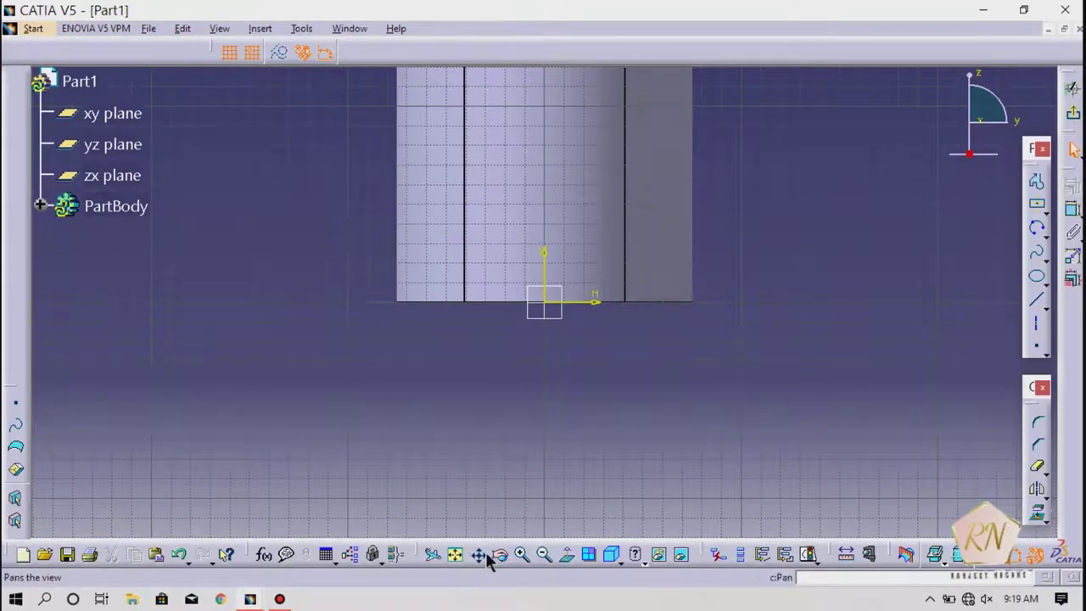
left_click(480, 555)
left_click_drag(528, 393, 552, 441)
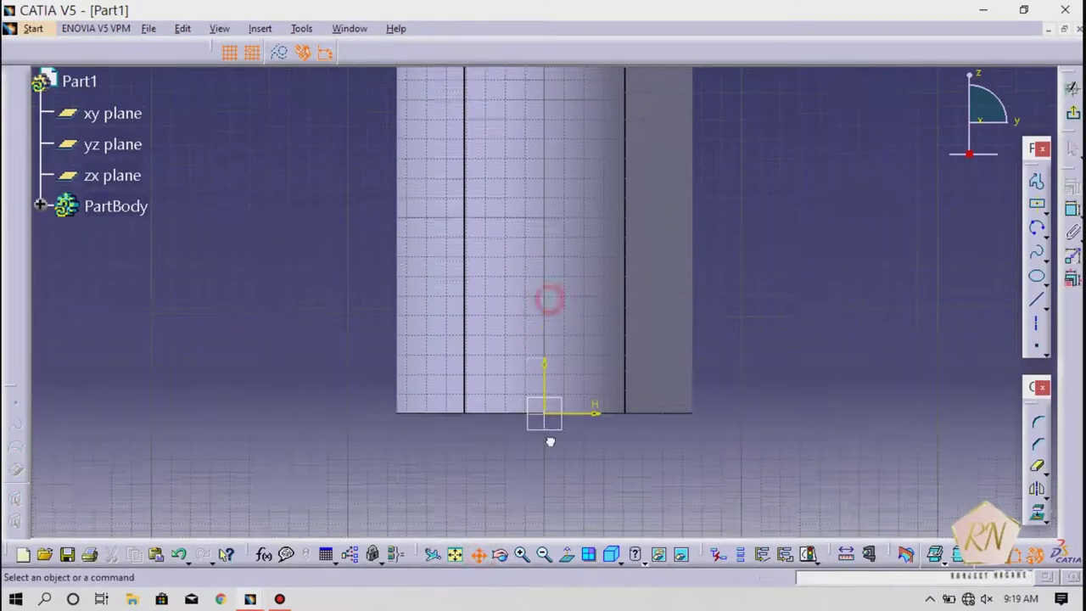
left_click(542, 556)
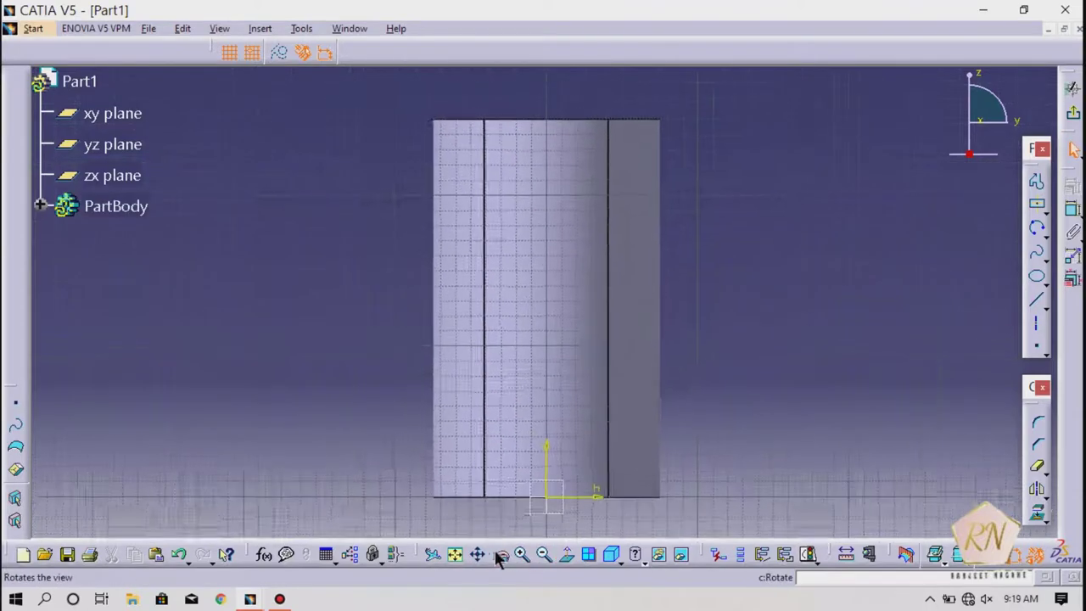
left_click(521, 555)
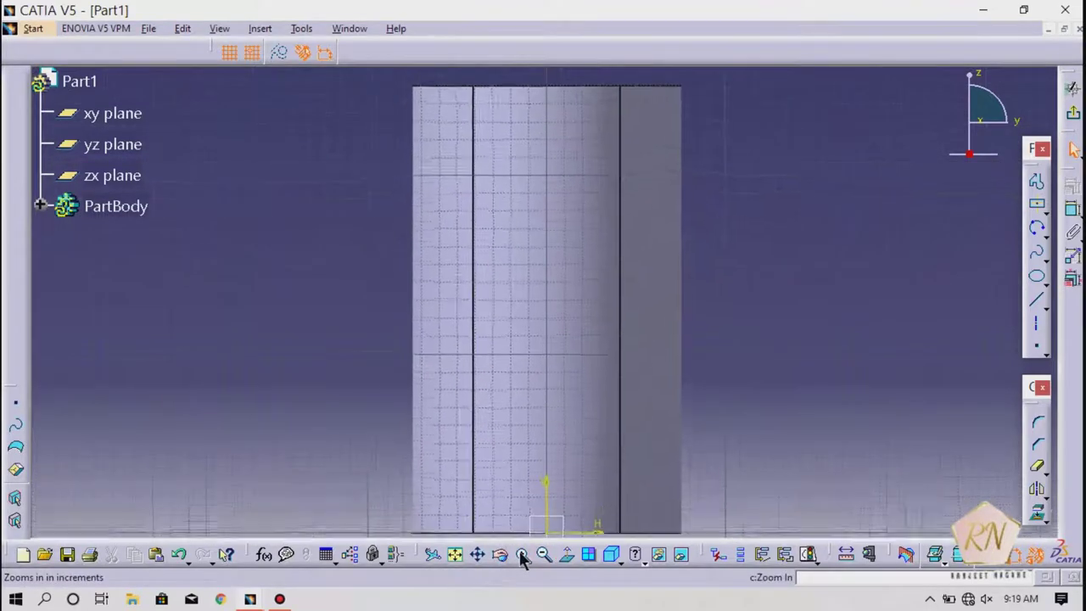
left_click(520, 555)
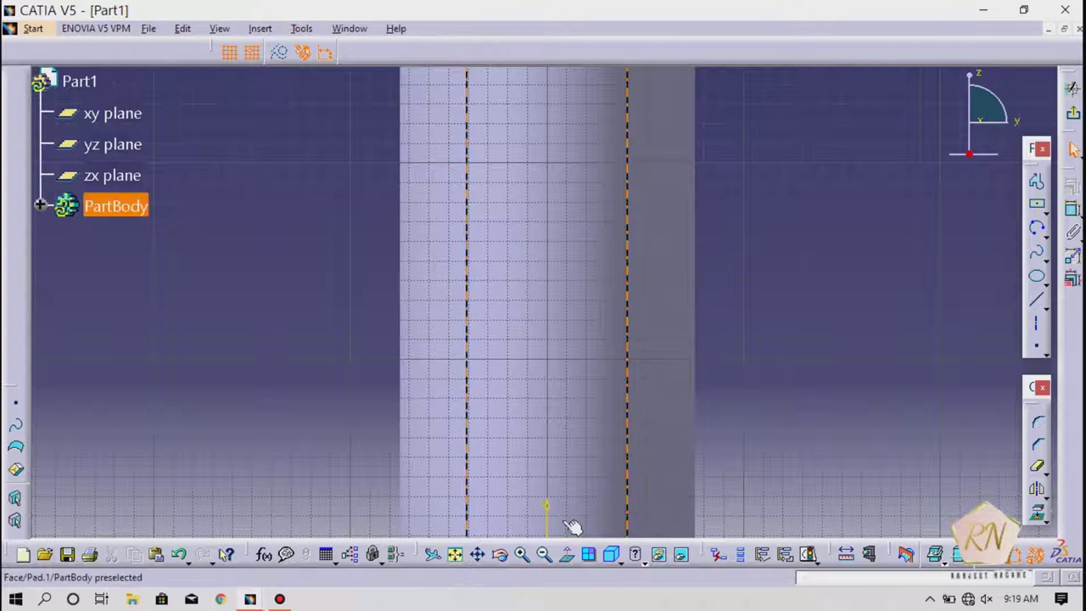
Draw a 150 mm vertical profile line along the vertical axis from V 40 mm to V 190 mm
left_click(1036, 183)
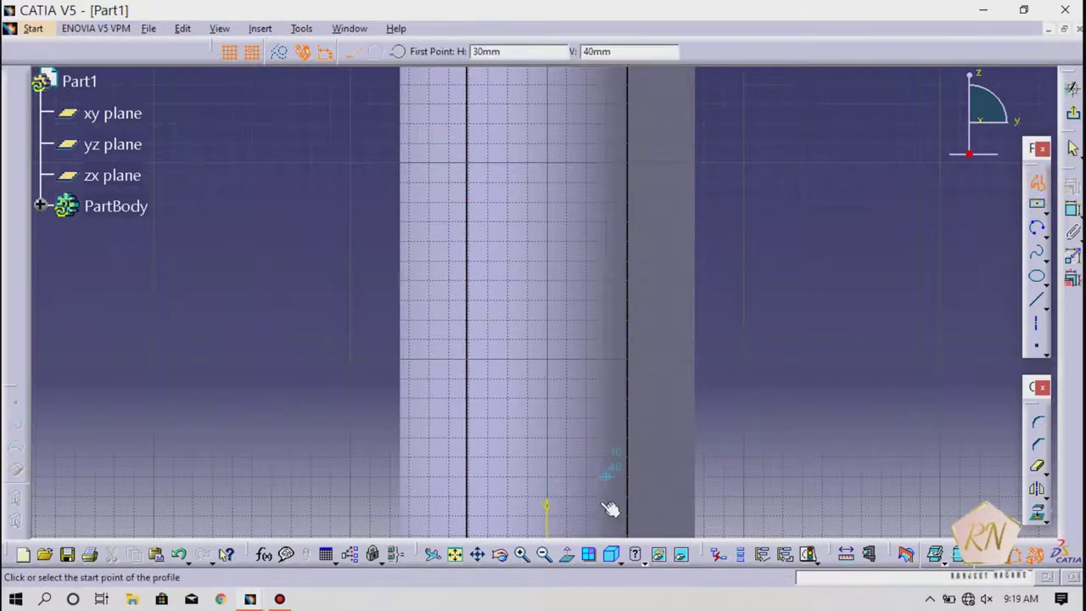
left_click(551, 472)
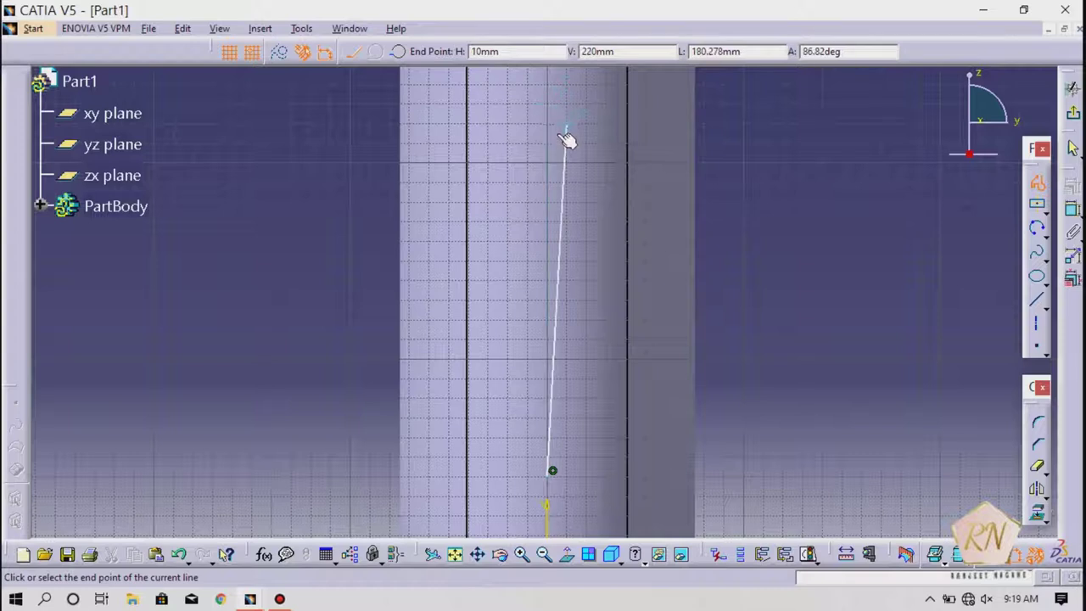
left_click(552, 187)
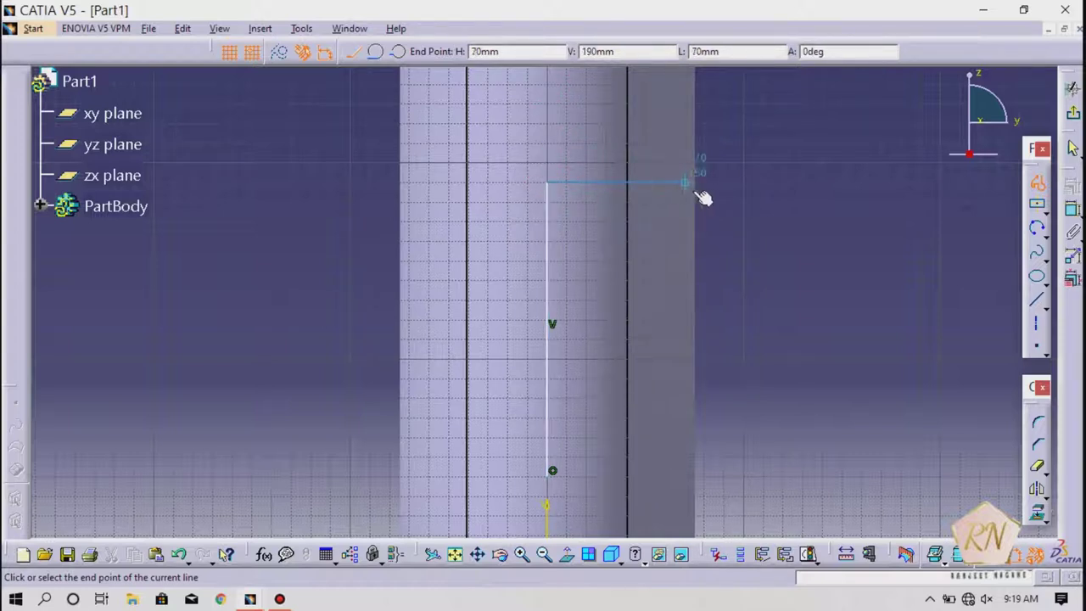
key("Escape")
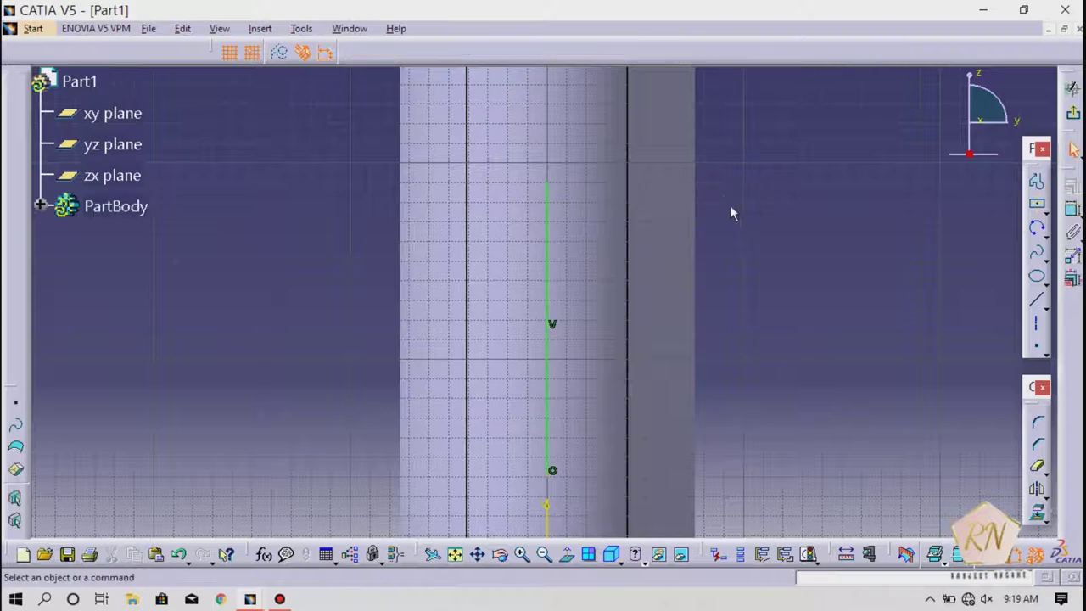
left_click(545, 555)
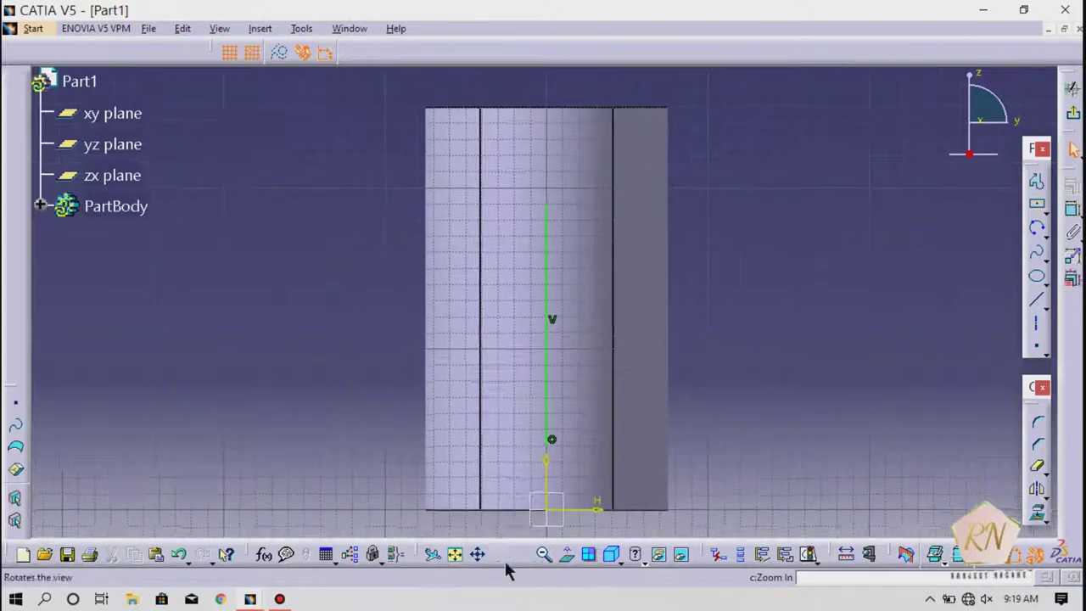
Draw a 75 mm horizontal profile line from the sketch origin along the body's lower edge
left_click(479, 555)
left_click_drag(451, 439, 440, 381)
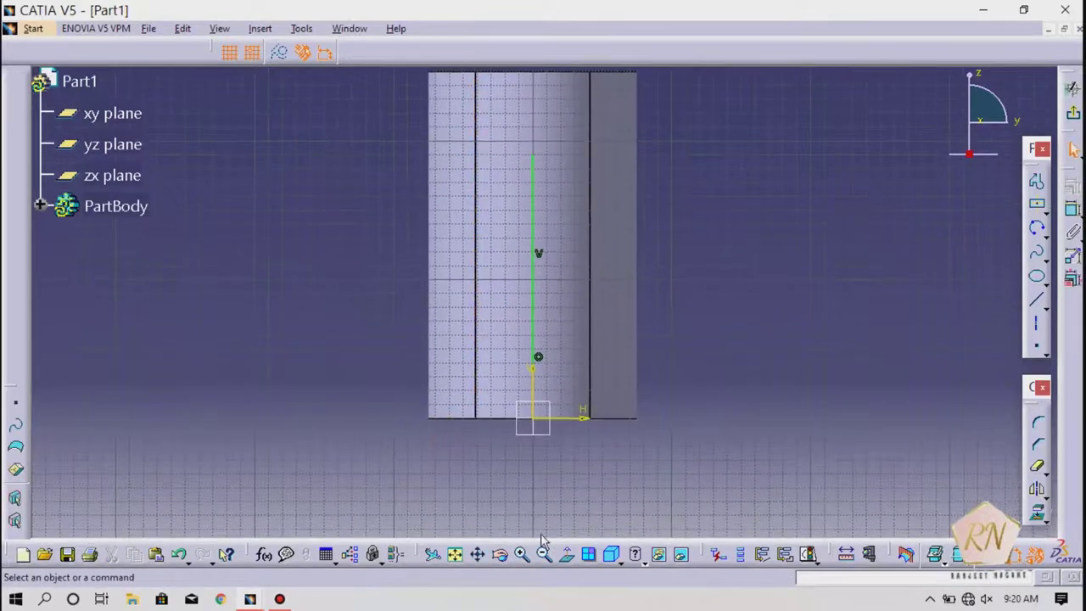
left_click(522, 555)
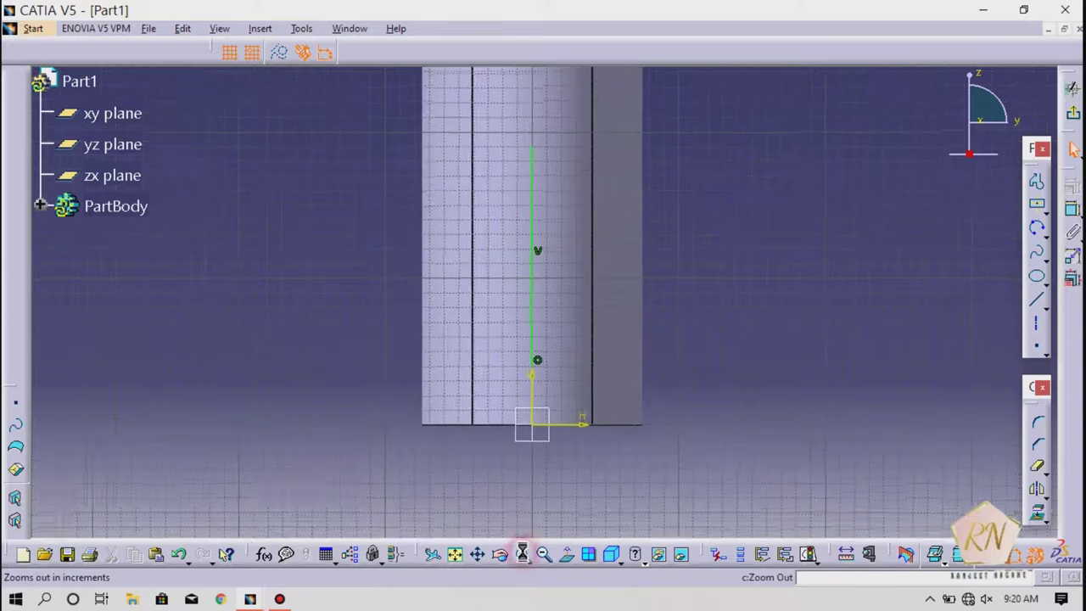
left_click(479, 555)
left_click_drag(369, 302, 364, 321)
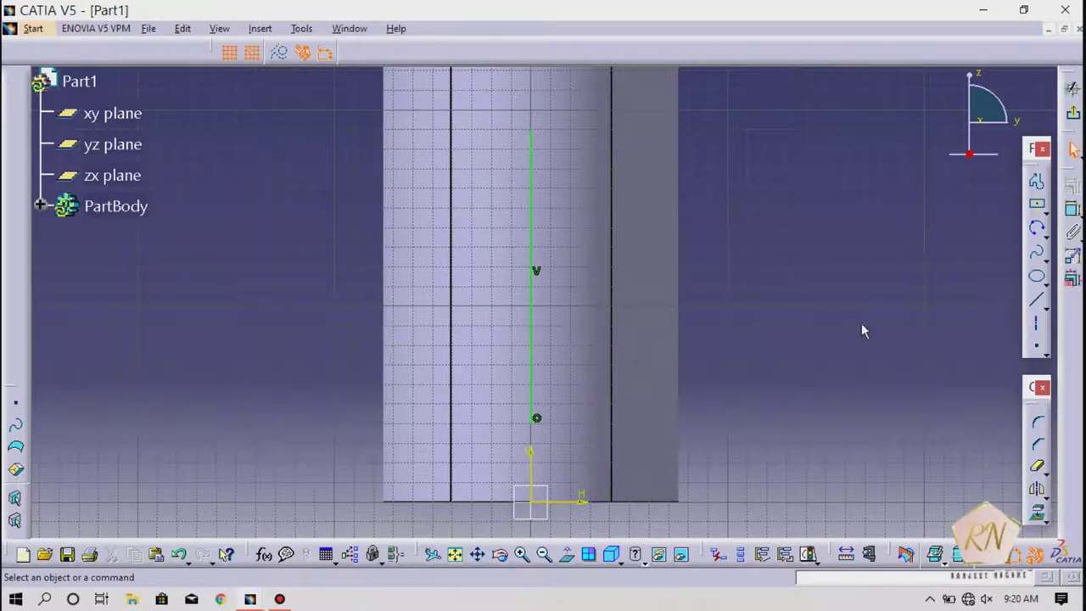
left_click(1036, 230)
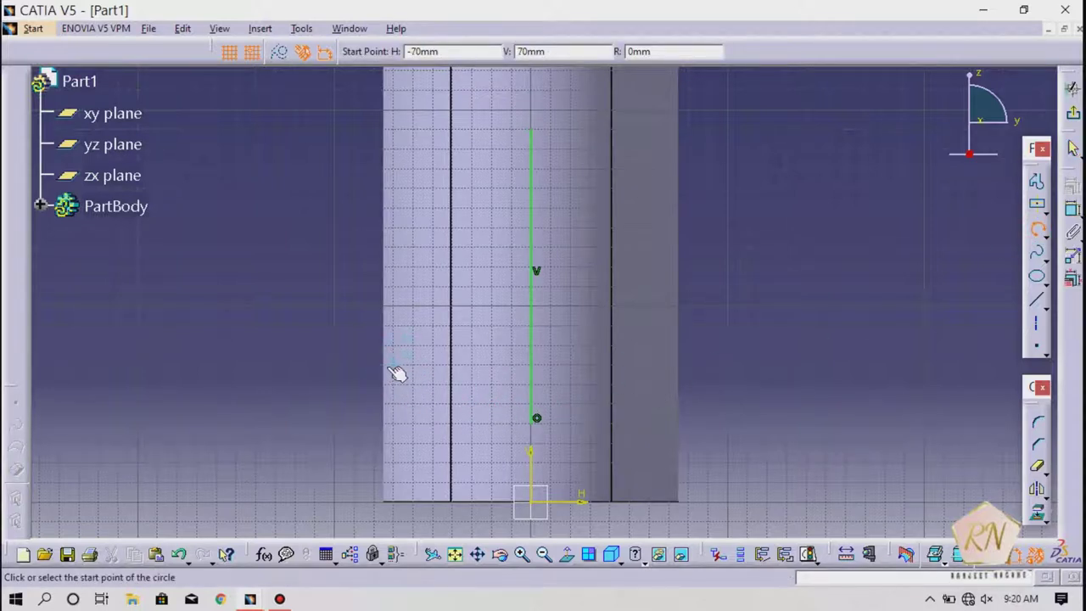
left_click(1036, 182)
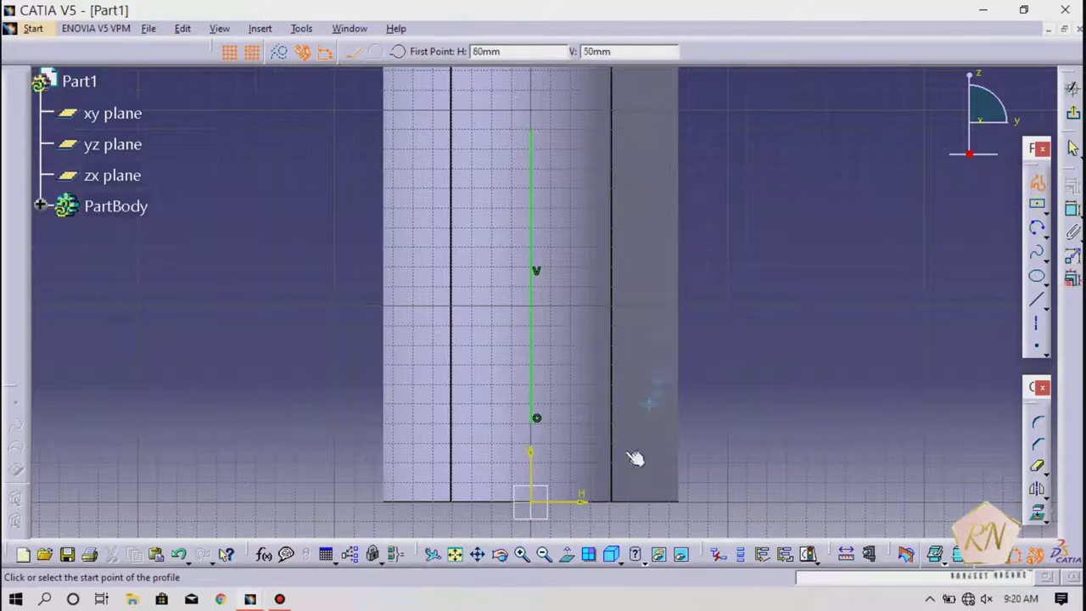
left_click(536, 507)
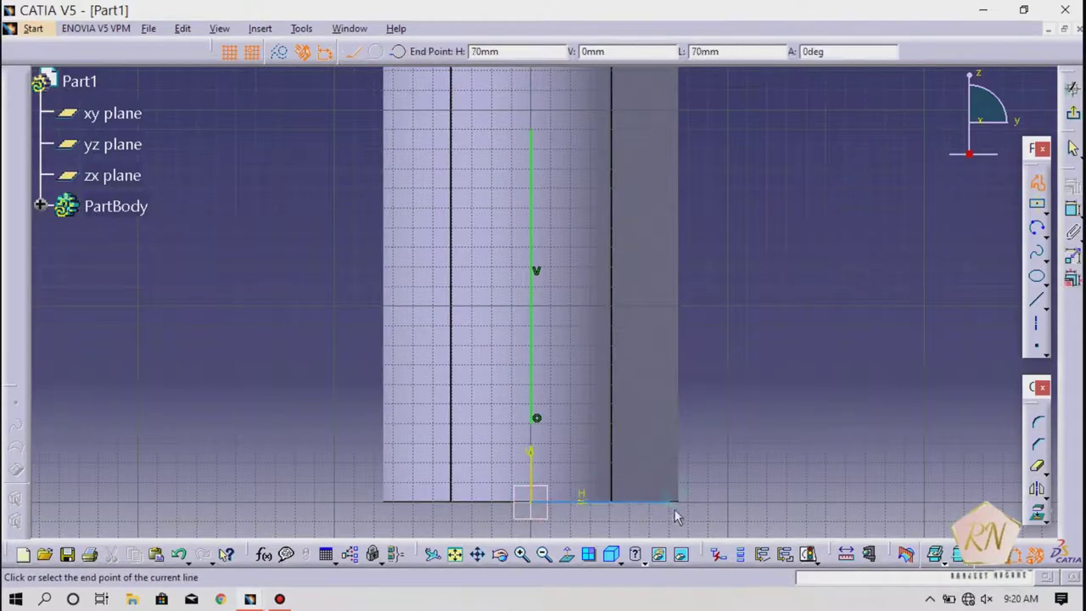
key("Tab")
key("Tab")
key("Tab")
type("75")
key("Return")
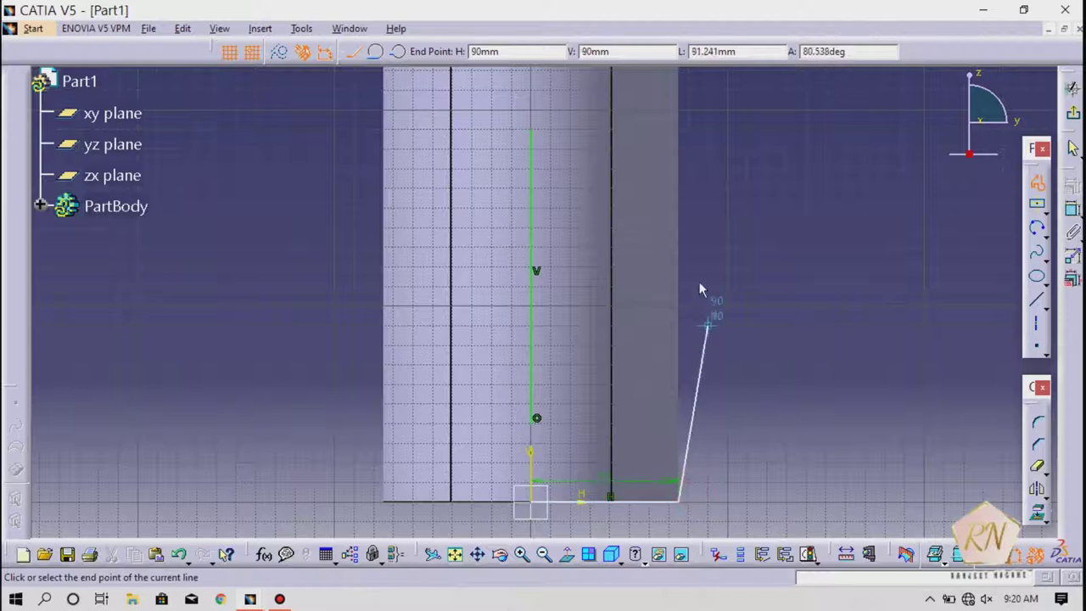
Continue the profile vertically up the body's side edge and mirror both lines about the vertical axis
left_click(680, 86)
key("Escape")
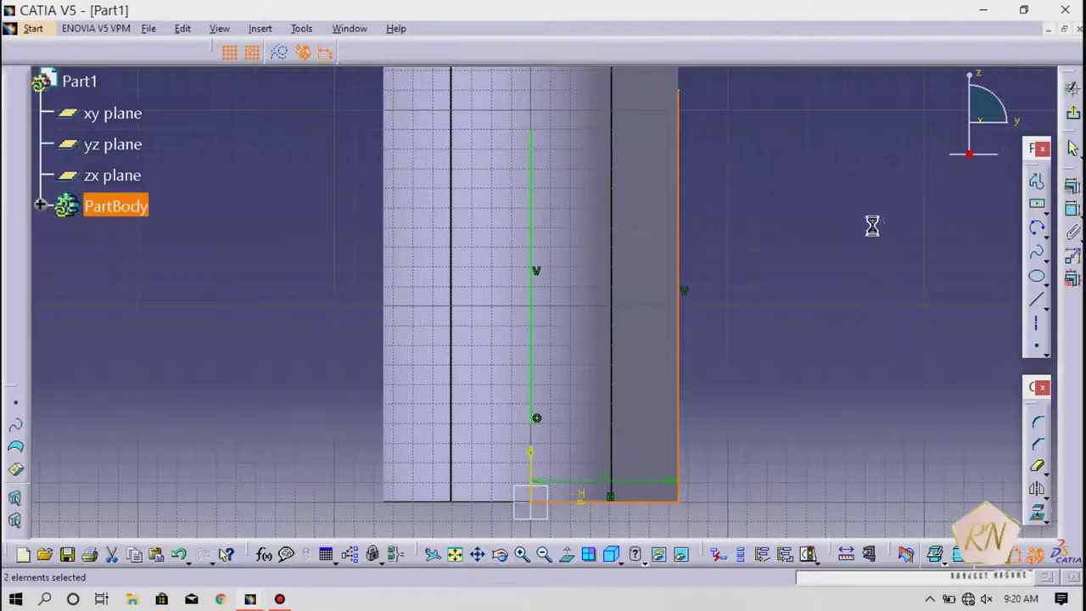
left_click(1036, 490)
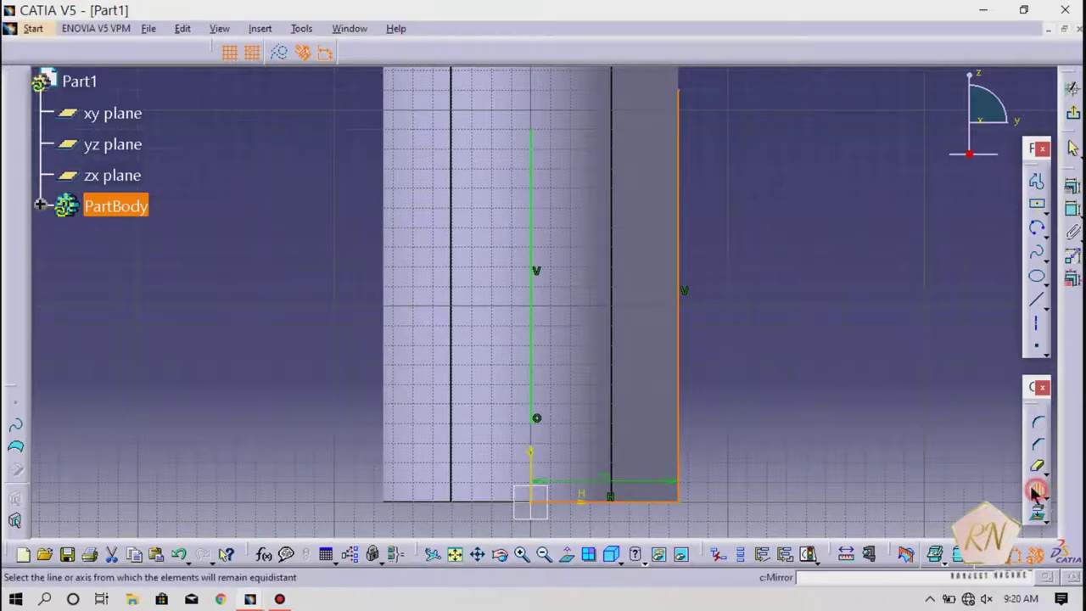
left_click(534, 466)
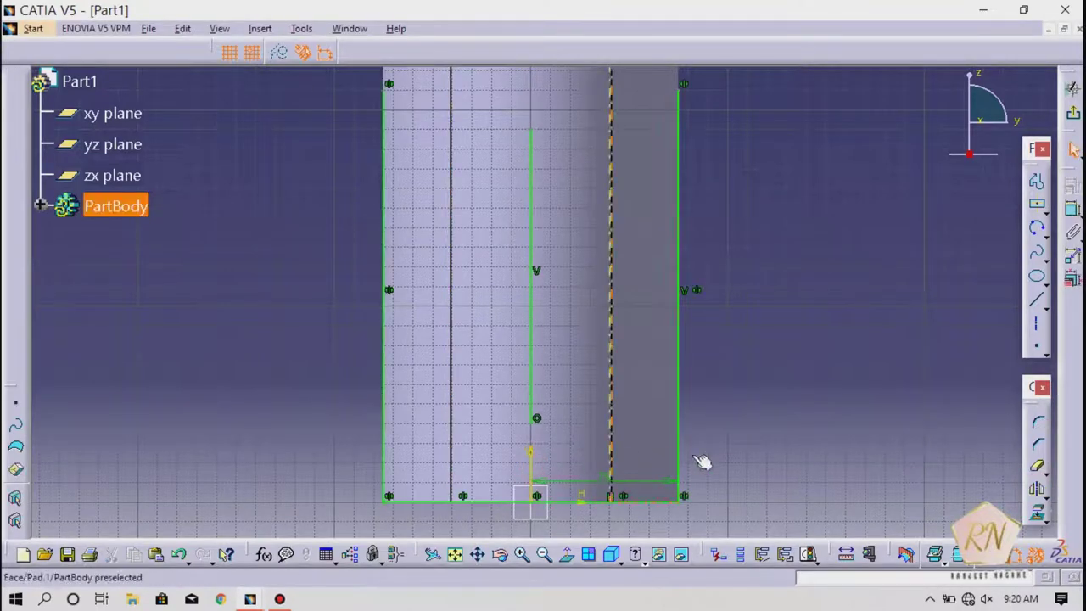
left_click(1037, 228)
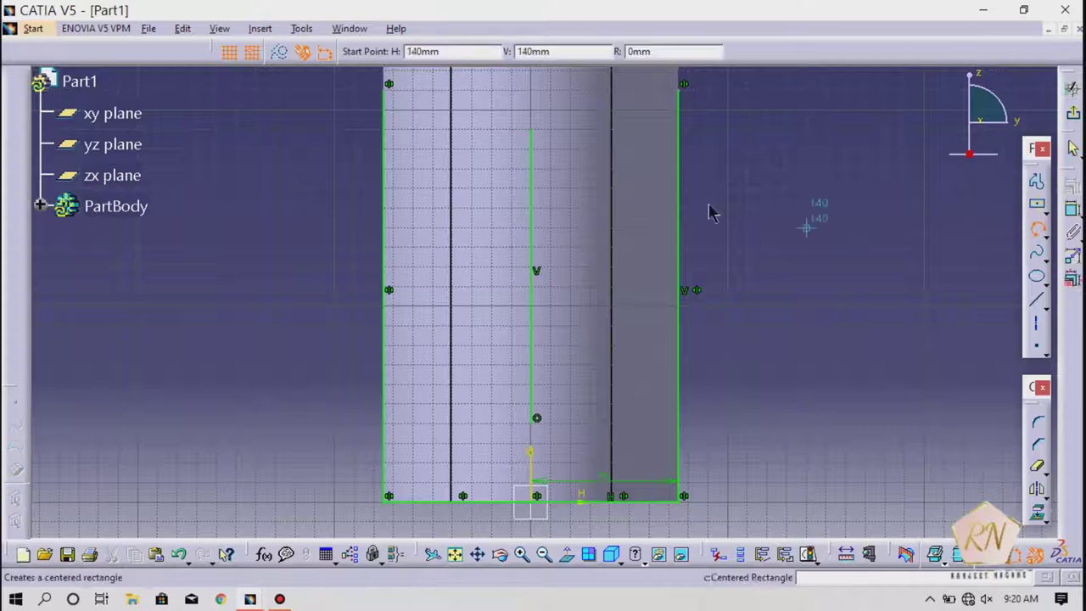
left_click(390, 175)
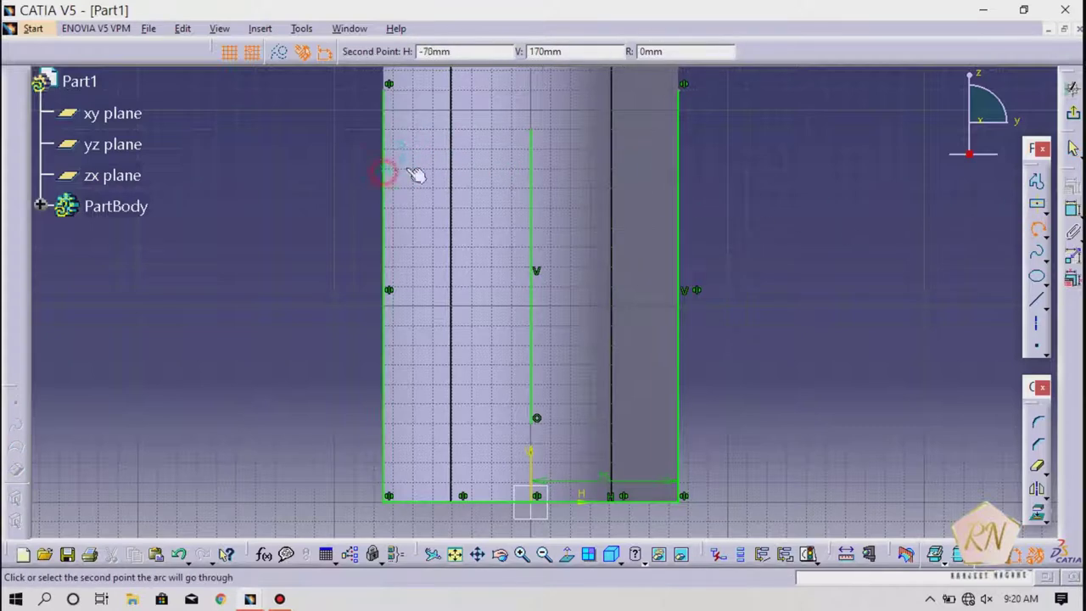
left_click(533, 130)
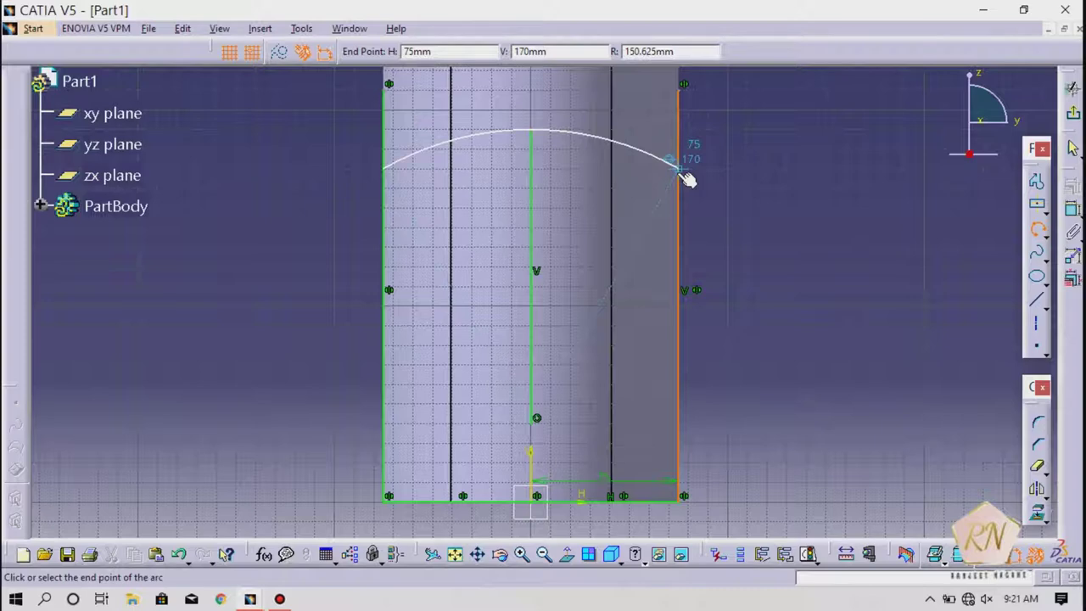
key("Escape")
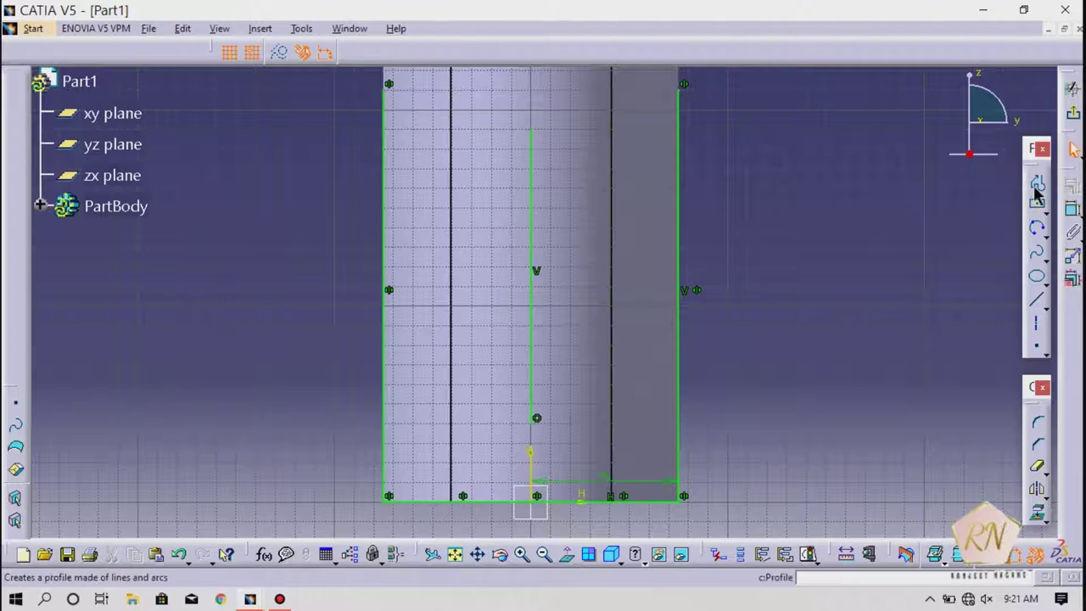
Try to draw a three-point arc between the side lines through the central line's upper end, and undo it
left_click(1036, 226)
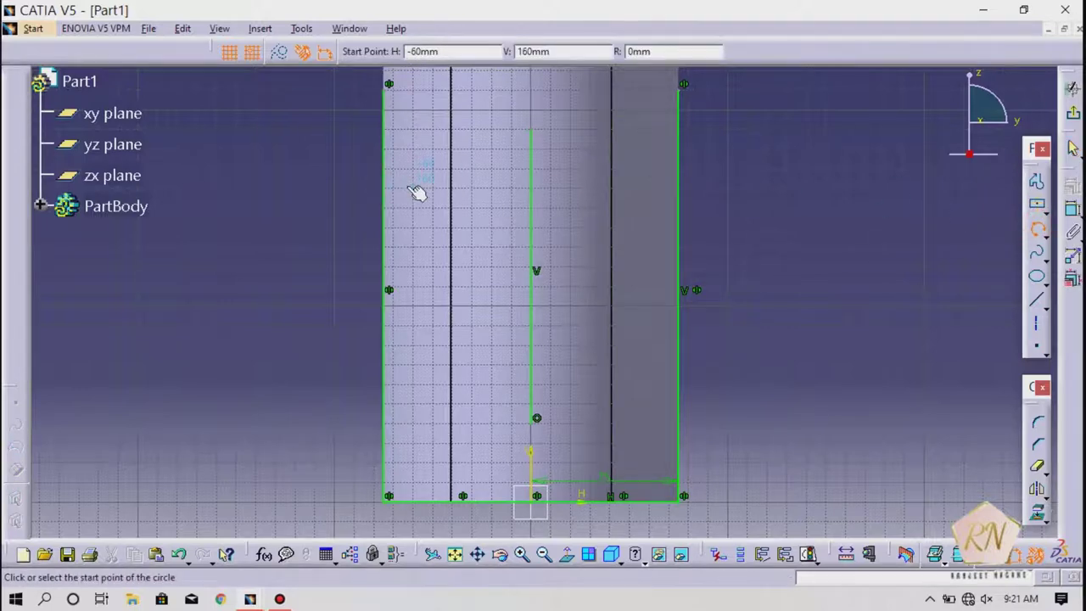
left_click(384, 188)
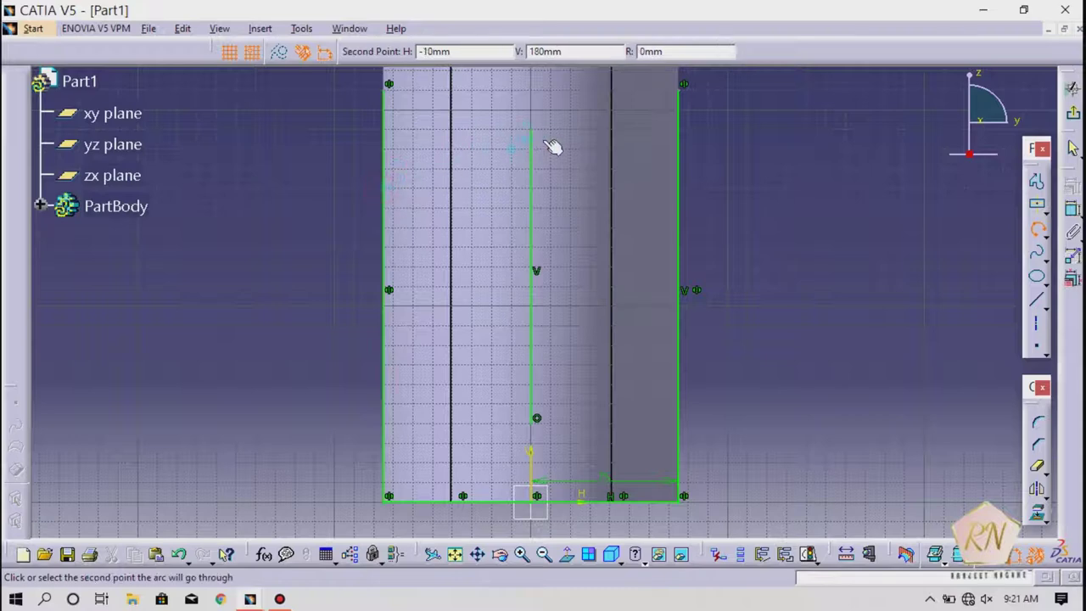
left_click(533, 131)
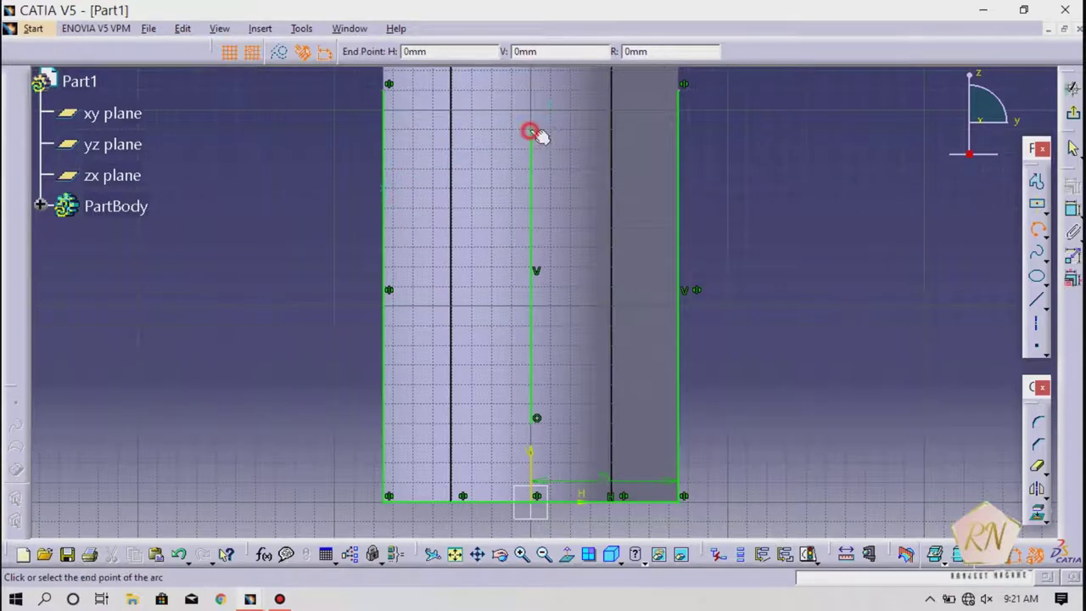
left_click(683, 194)
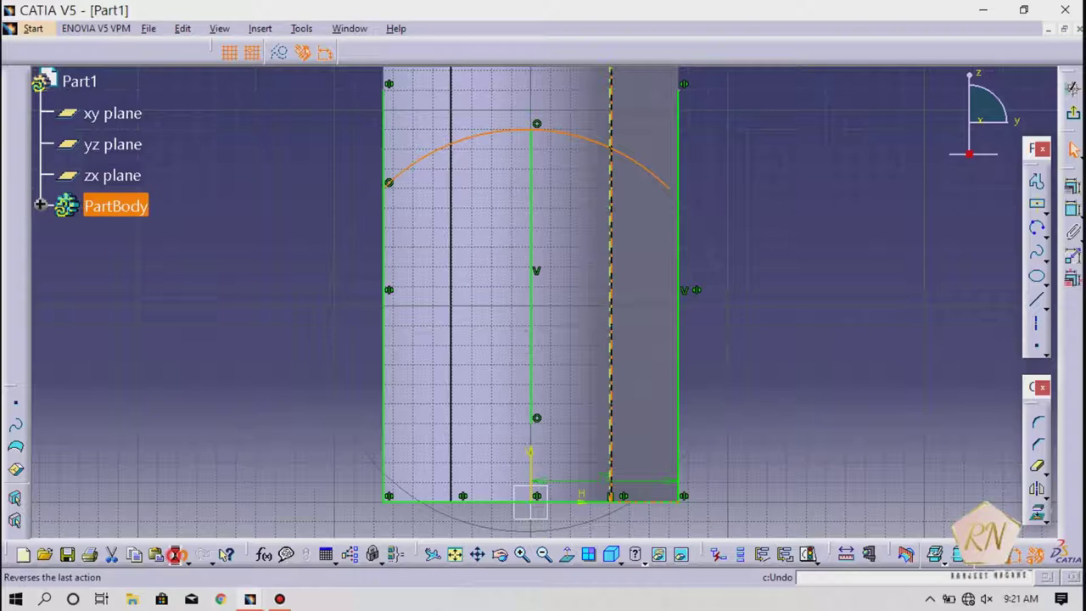
left_click(180, 556)
Draw a three-point arc between the side lines from about V 160 mm, passing through the central line's upper end
left_click(1036, 228)
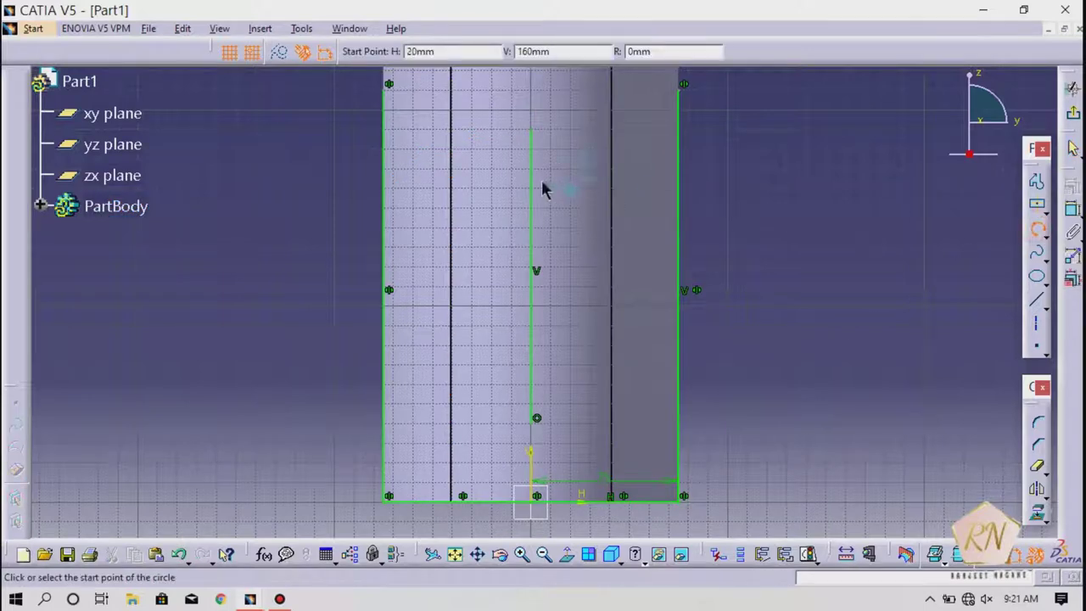
left_click(392, 188)
left_click(550, 130)
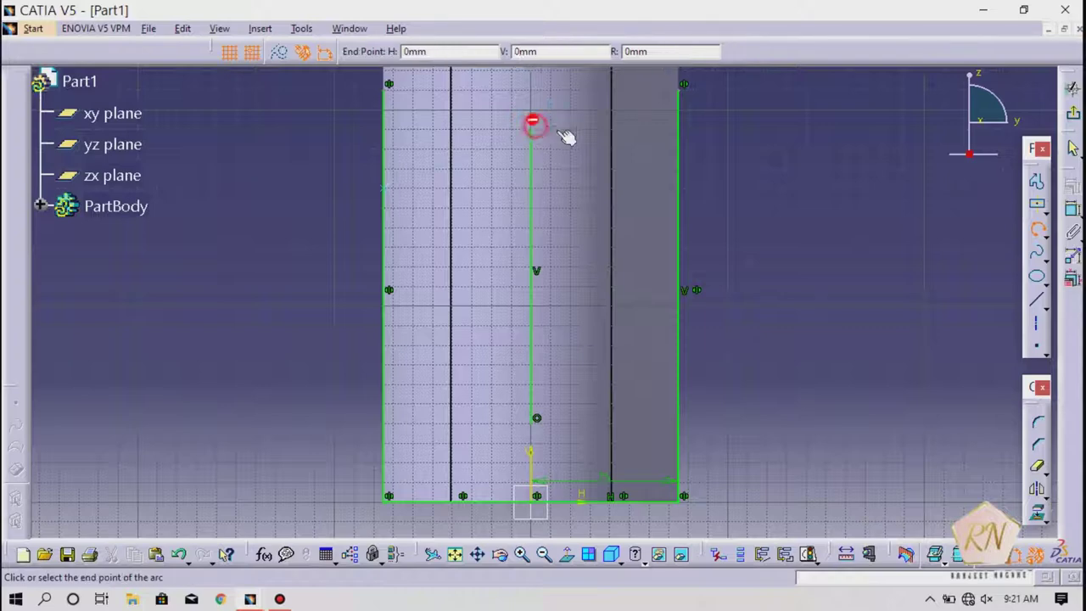
left_click(684, 183)
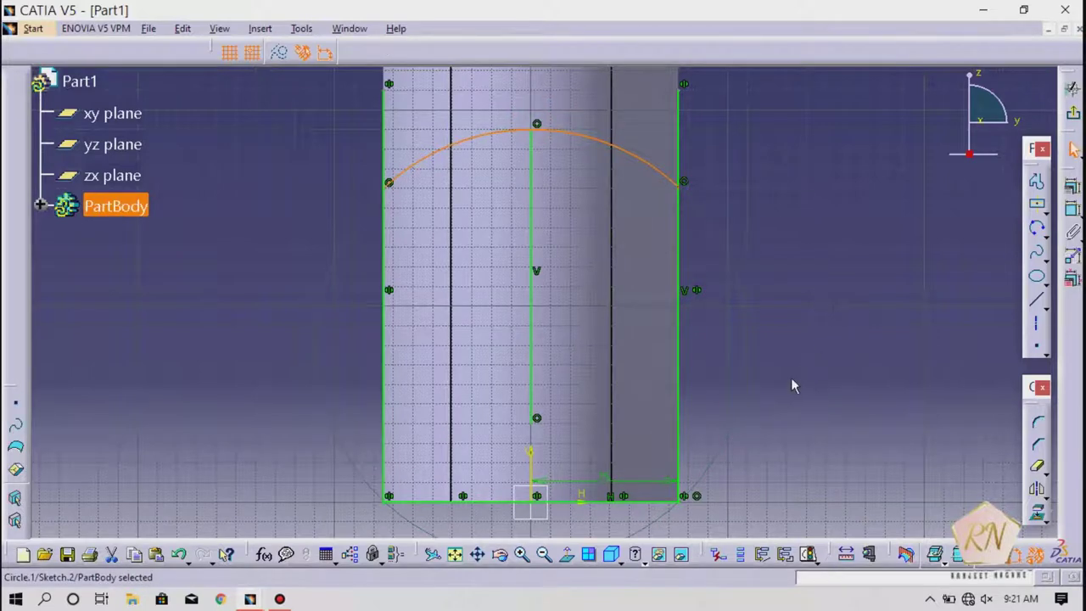
Draw a three-point arc between the side lines from about V 70 mm, passing through the central line's lower end
left_click(1036, 227)
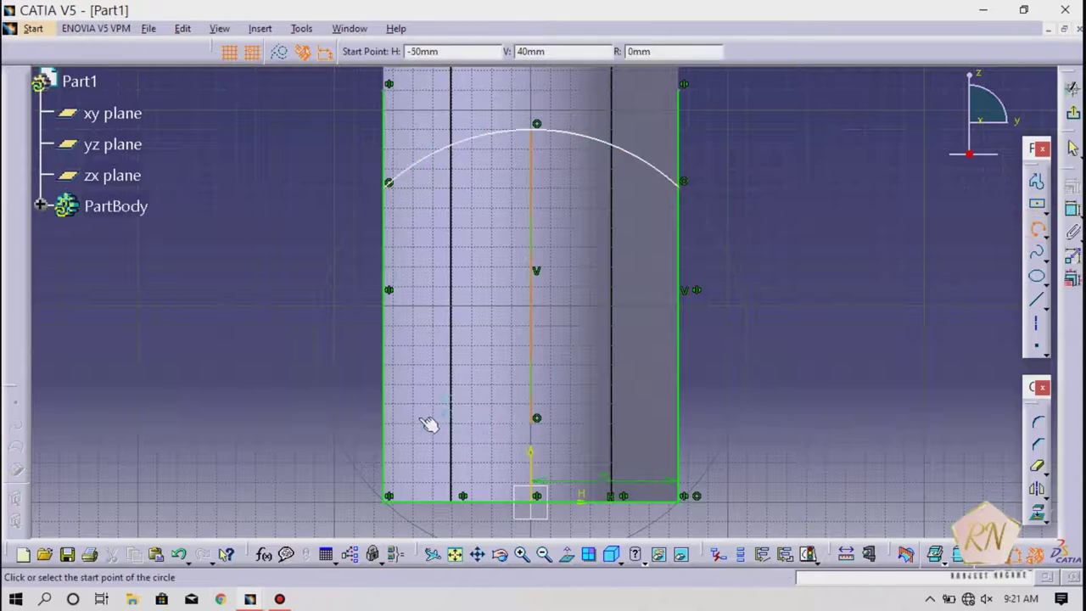
left_click(387, 361)
left_click(536, 417)
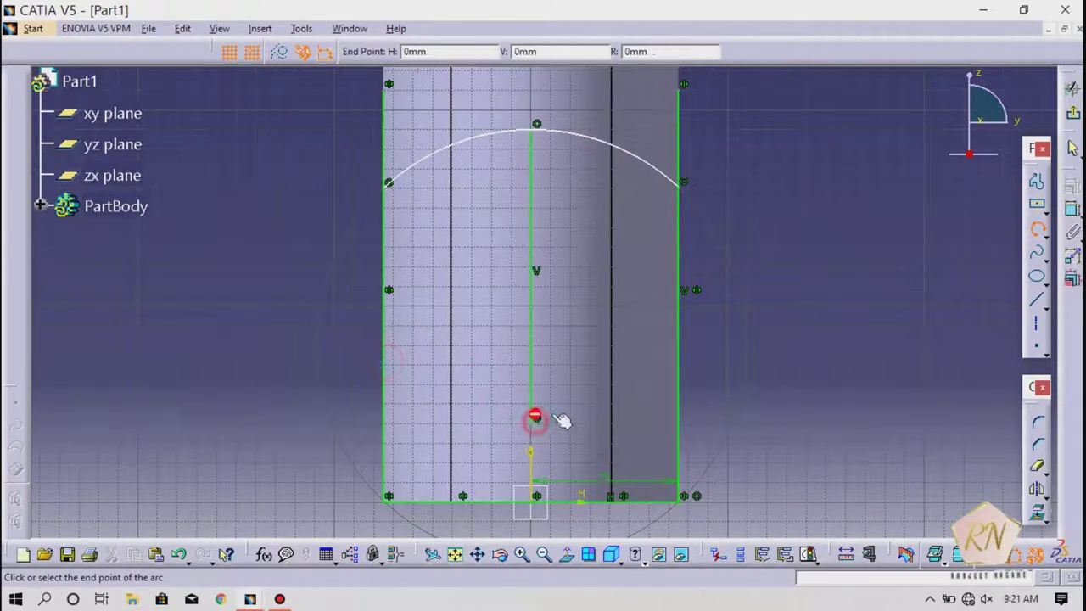
left_click(682, 366)
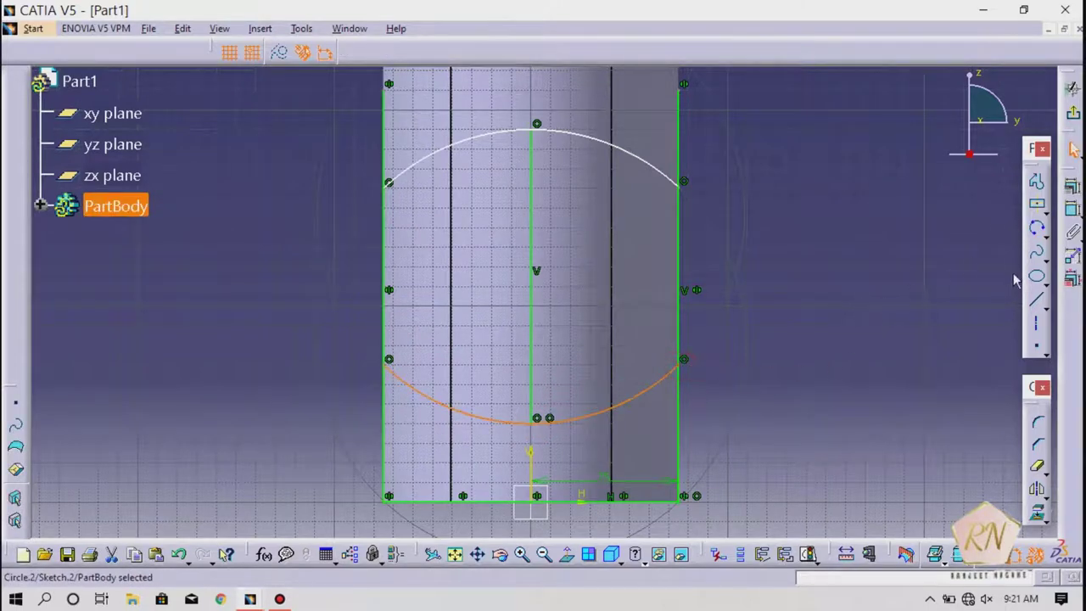
left_click(840, 419)
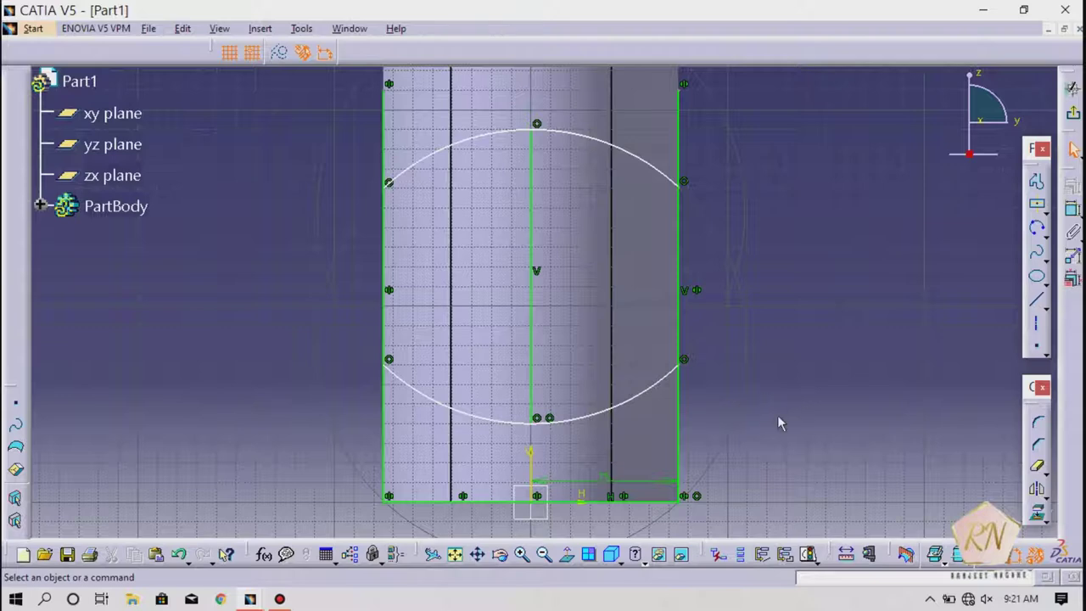
Delete the two side lines, the two base lines and the central vertical line, keeping only the two arcs
left_click(684, 438)
key("Delete")
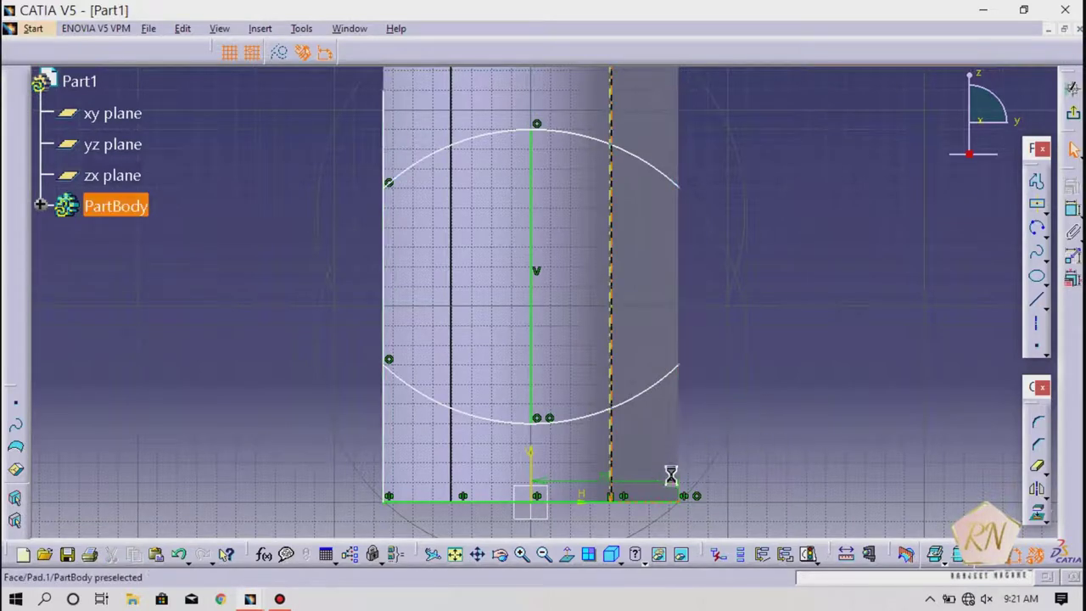
left_click(637, 507)
key("Delete")
left_click(471, 502)
key("Delete")
left_click(387, 475)
key("Delete")
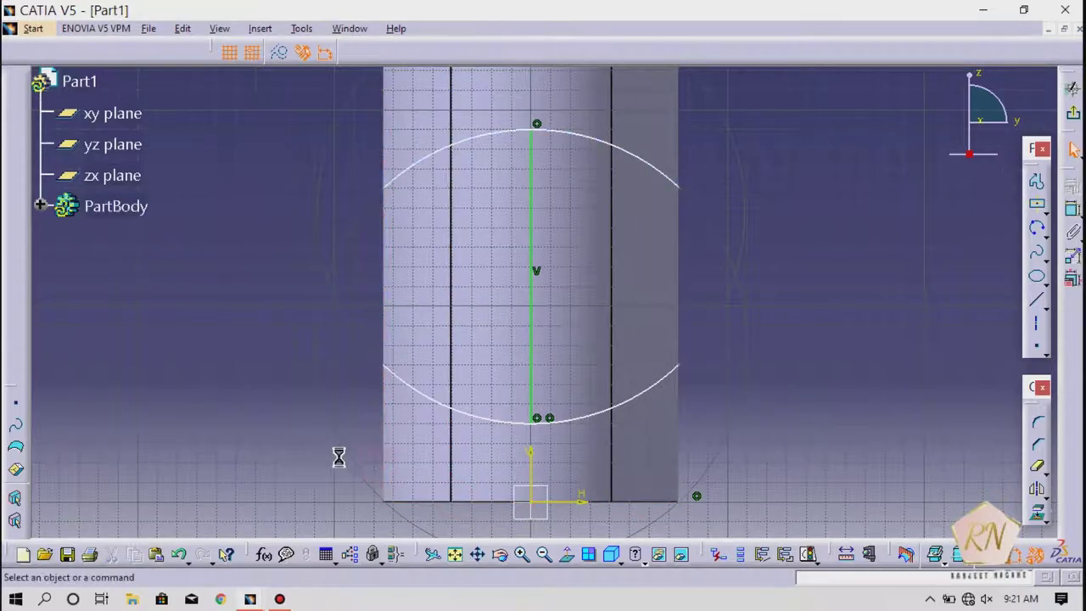
left_click(543, 555)
left_click(544, 316)
key("Delete")
Close the upper arc with a three-line profile that joins its endpoints and extends above the body's top edge
left_click(1036, 180)
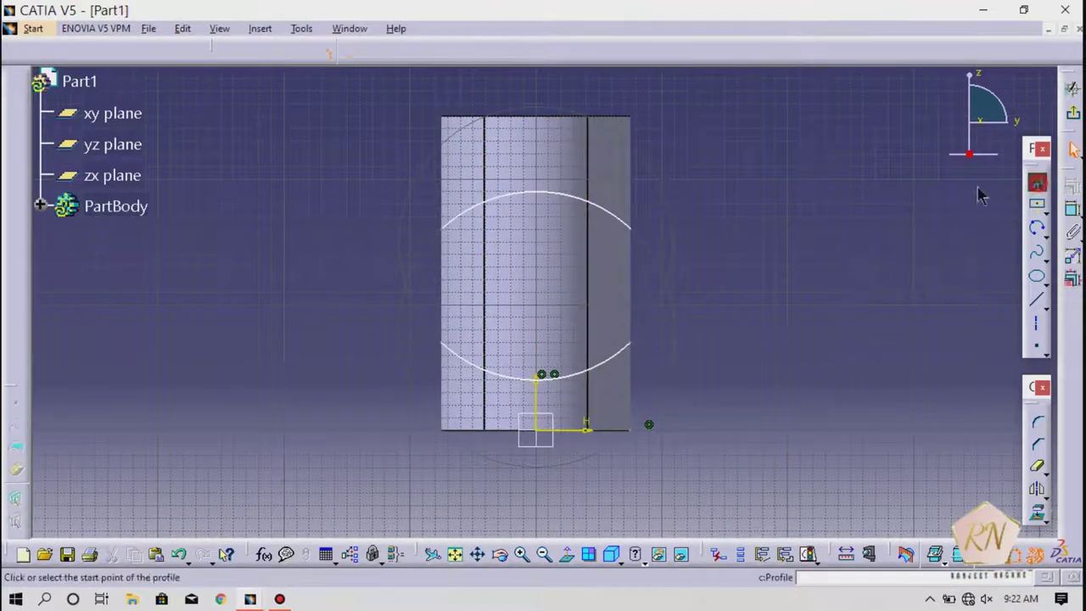
left_click(441, 227)
left_click(441, 104)
left_click(635, 104)
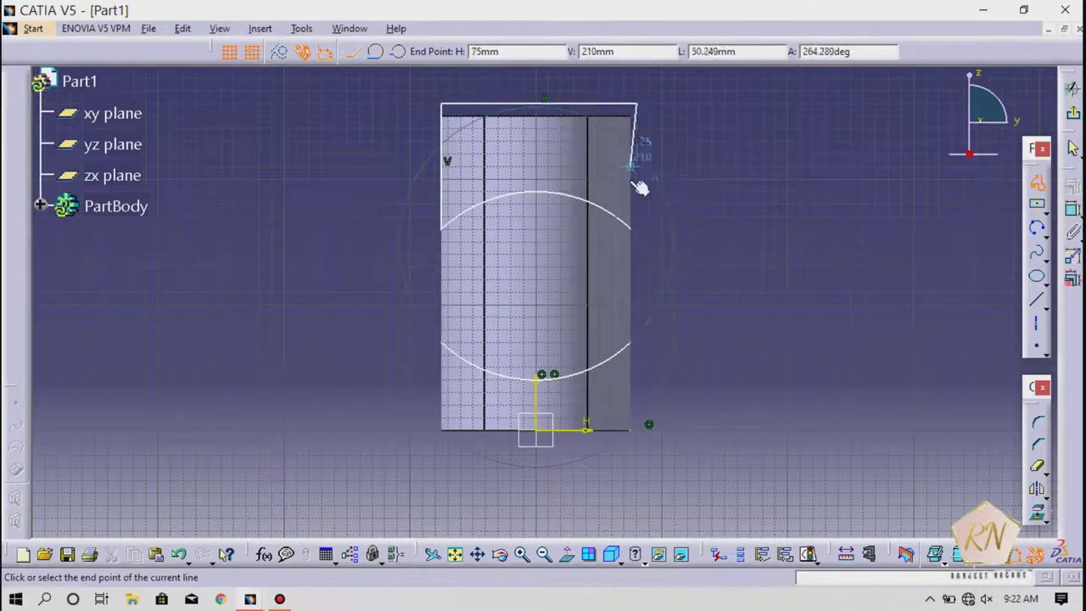
left_click(633, 230)
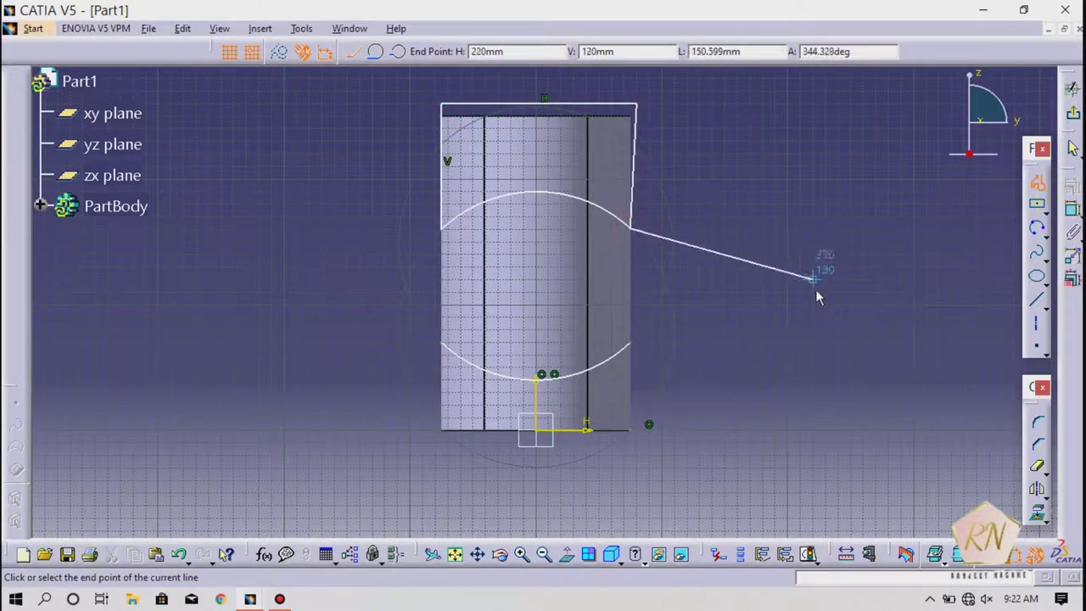
key("Escape")
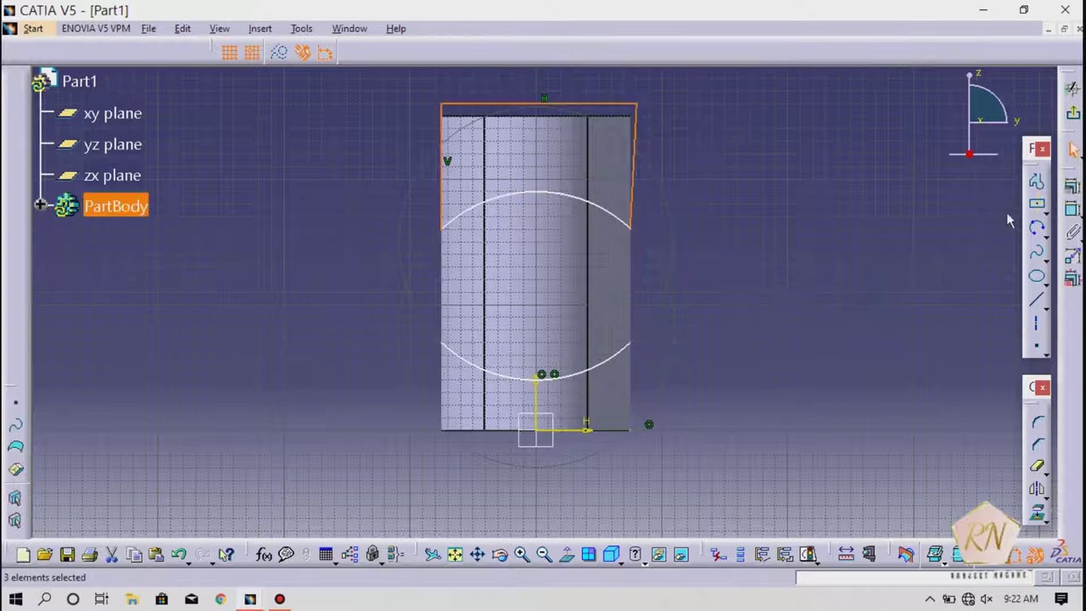
Close the lower arc with a three-line profile reaching below the body's base, and exit the sketch
left_click(1036, 181)
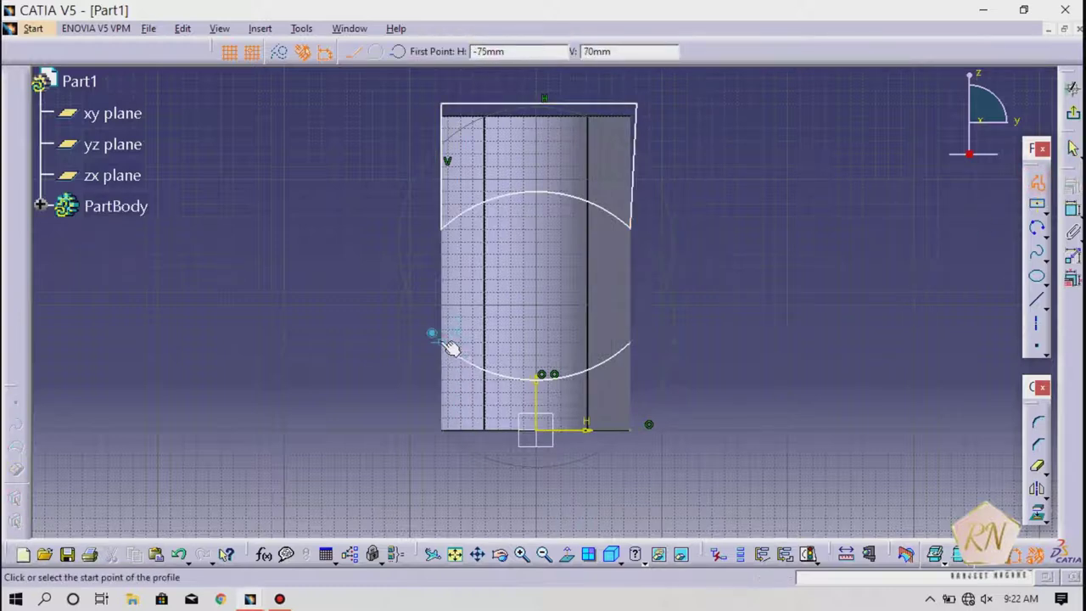
left_click(441, 343)
left_click(440, 451)
left_click(641, 444)
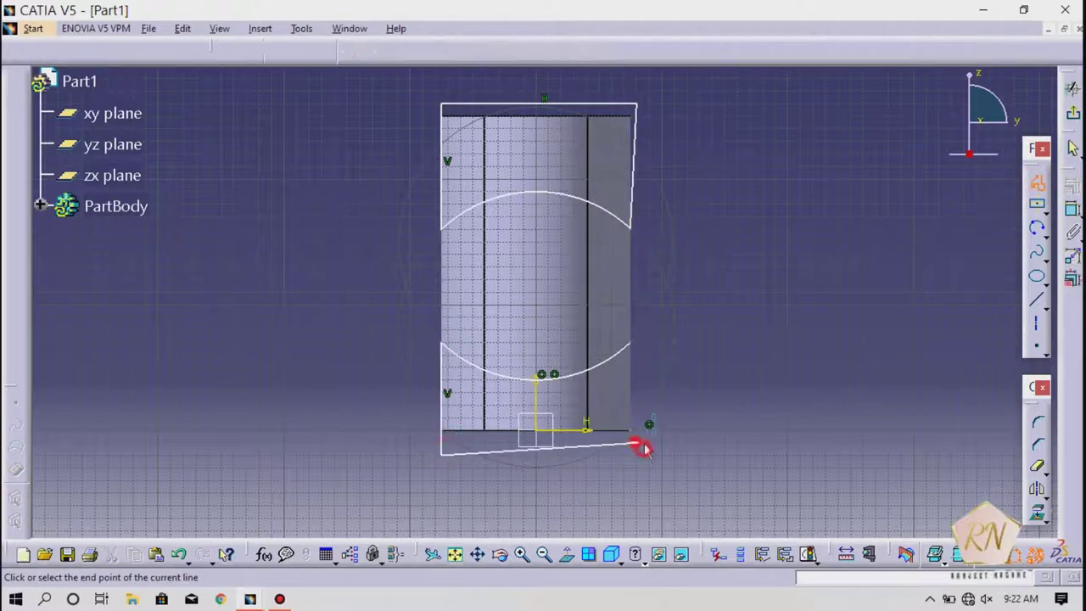
left_click(630, 344)
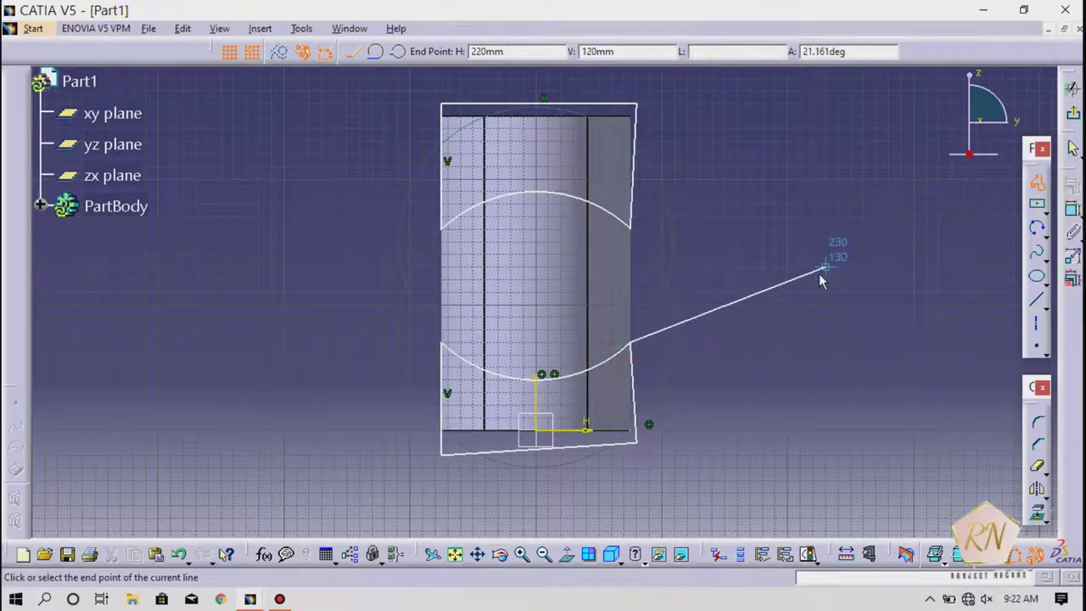
left_click(1072, 113)
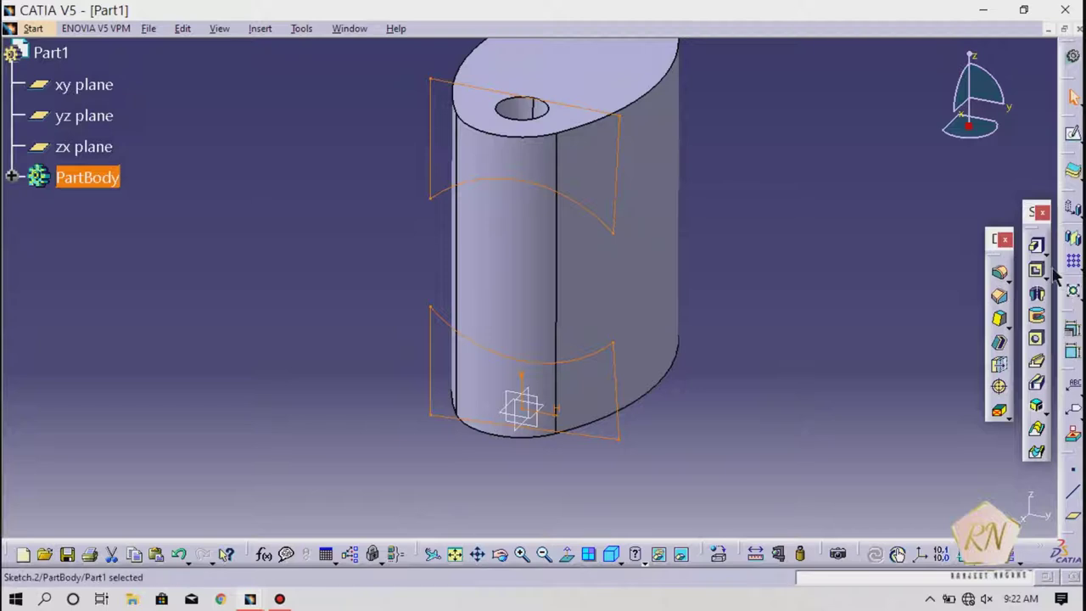
Cut a pocket from the two curved profiles of Sketch.2 with a 259 mm depth and a mirrored extent
left_click(1039, 268)
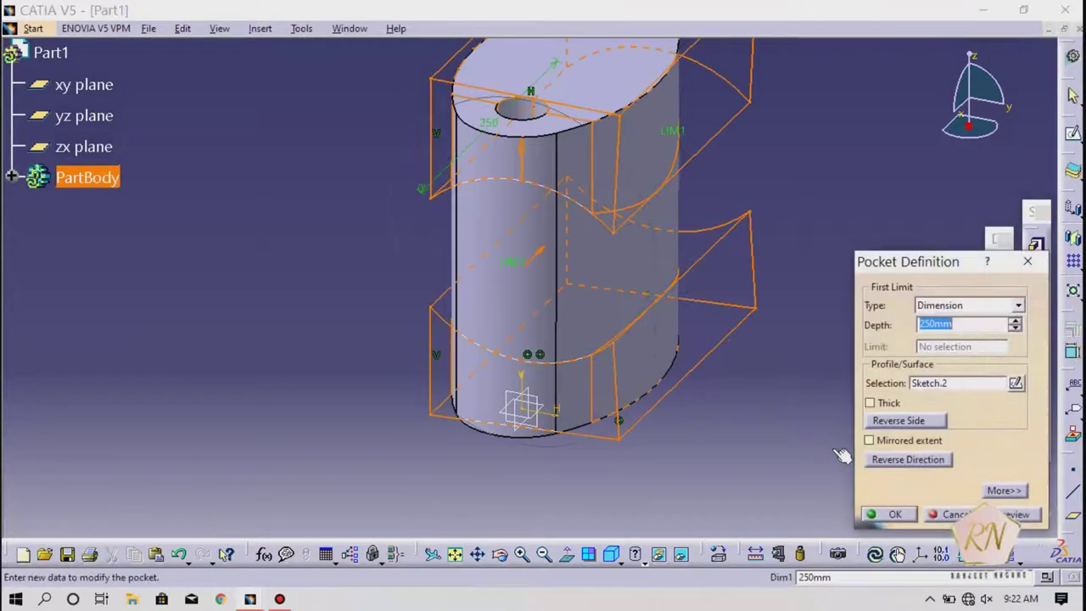
left_click(1015, 319)
left_click(888, 514)
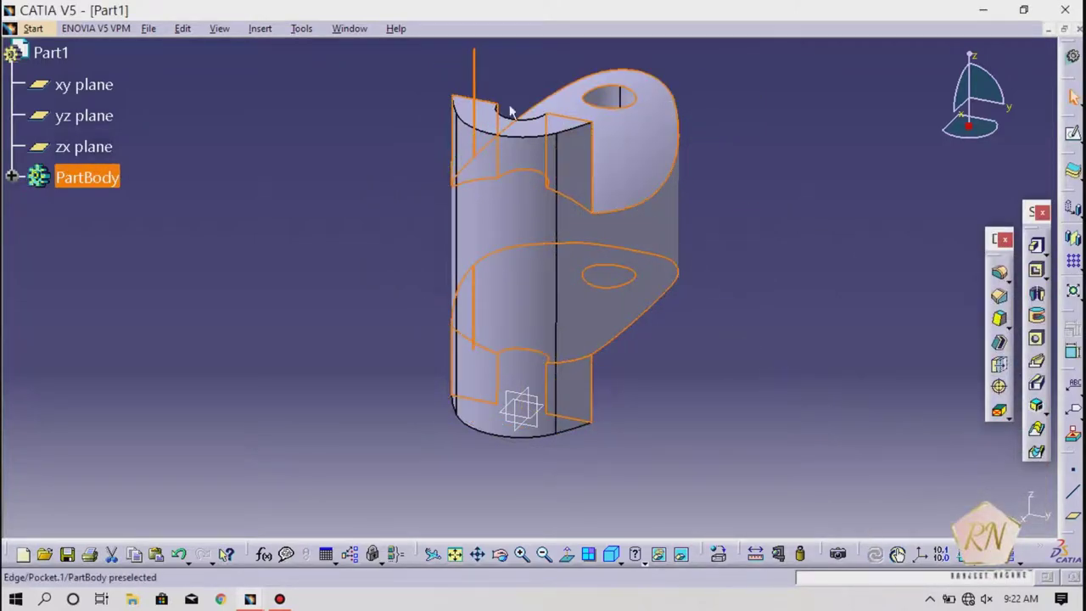
double_click(475, 67)
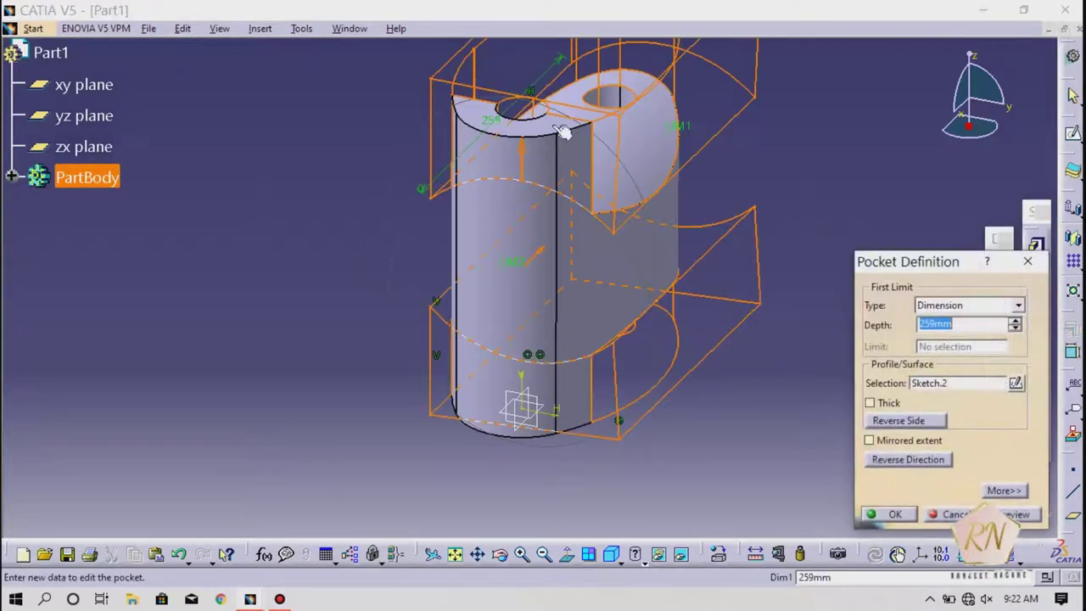
left_click(868, 440)
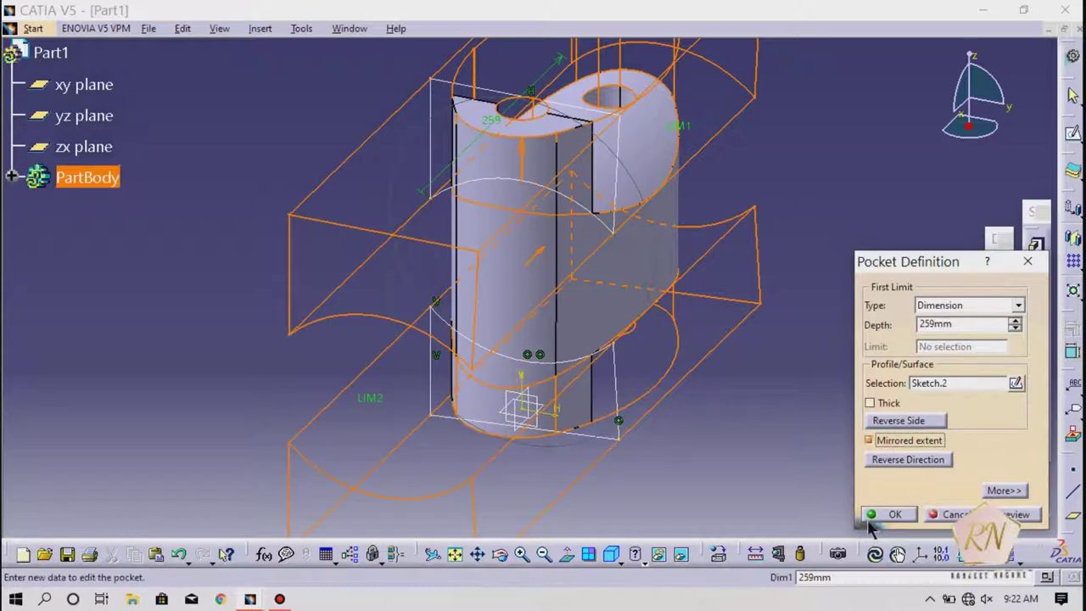
left_click(878, 514)
Edit the pocket's sketch so the upper profile's vertical edge at the negative-y end lies outside the body, and update the pocket
double_click(479, 100)
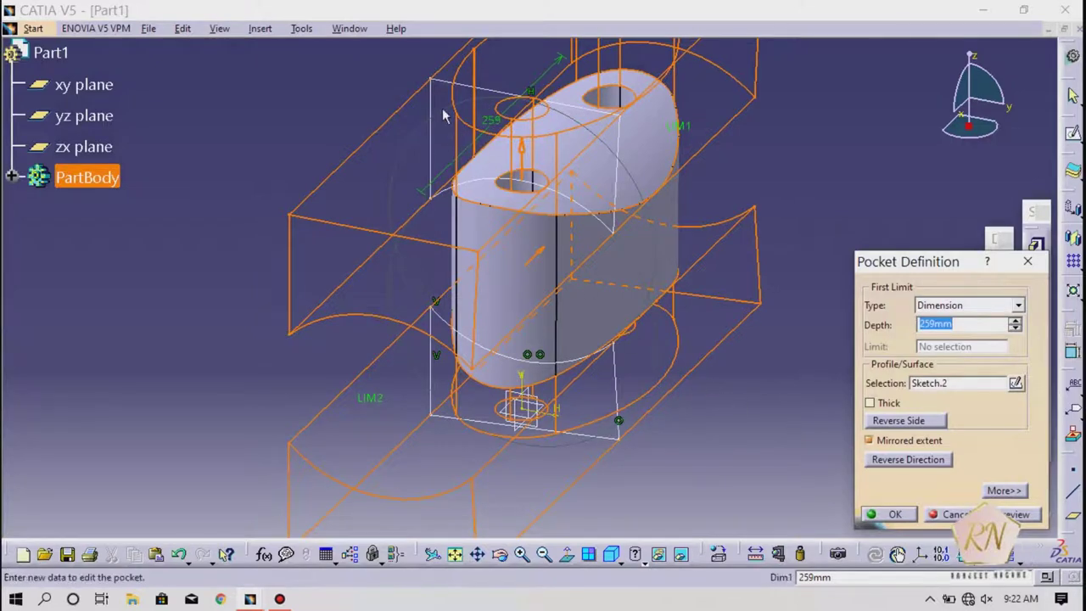
left_click(433, 103)
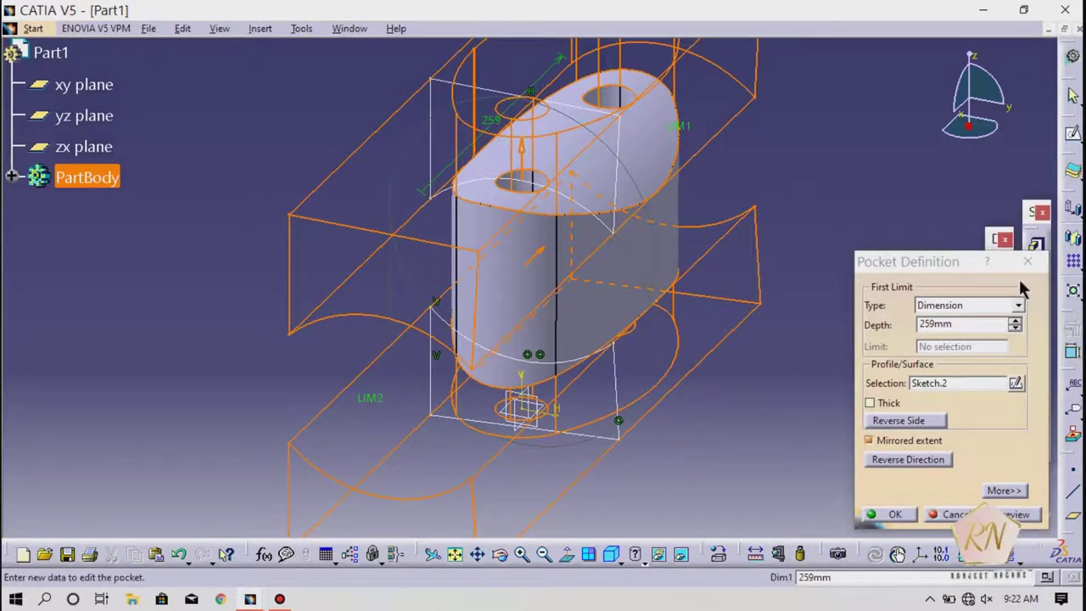
left_click(1016, 383)
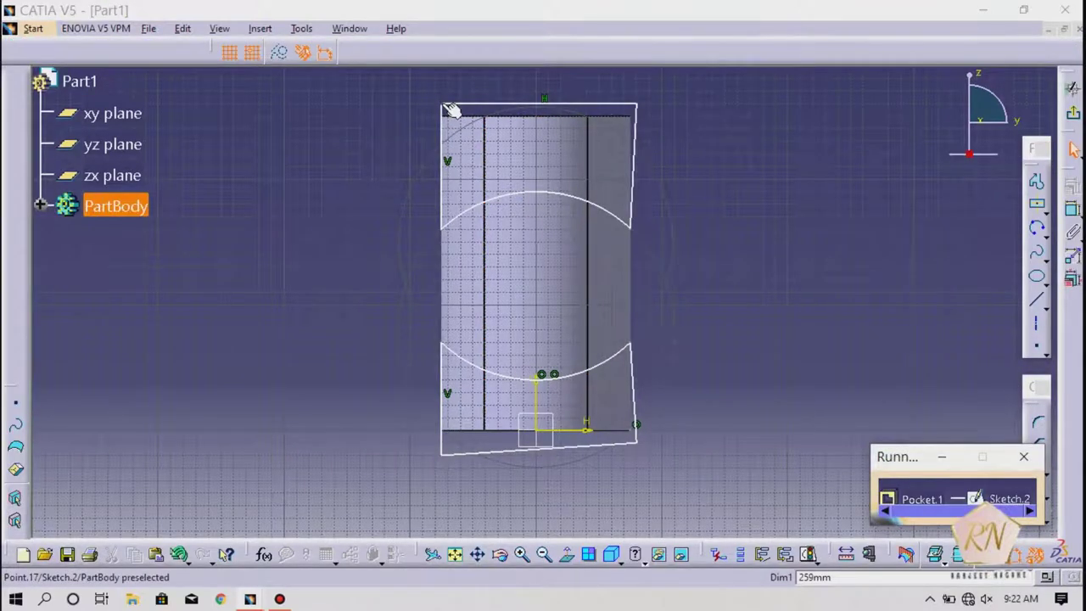
left_click_drag(449, 108, 424, 108)
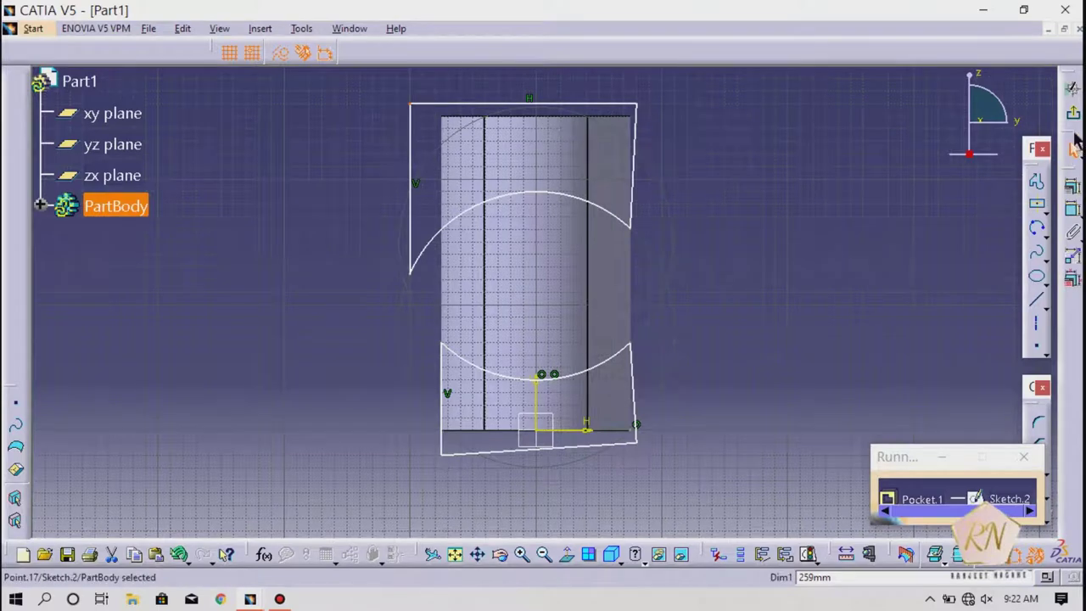
left_click(1072, 113)
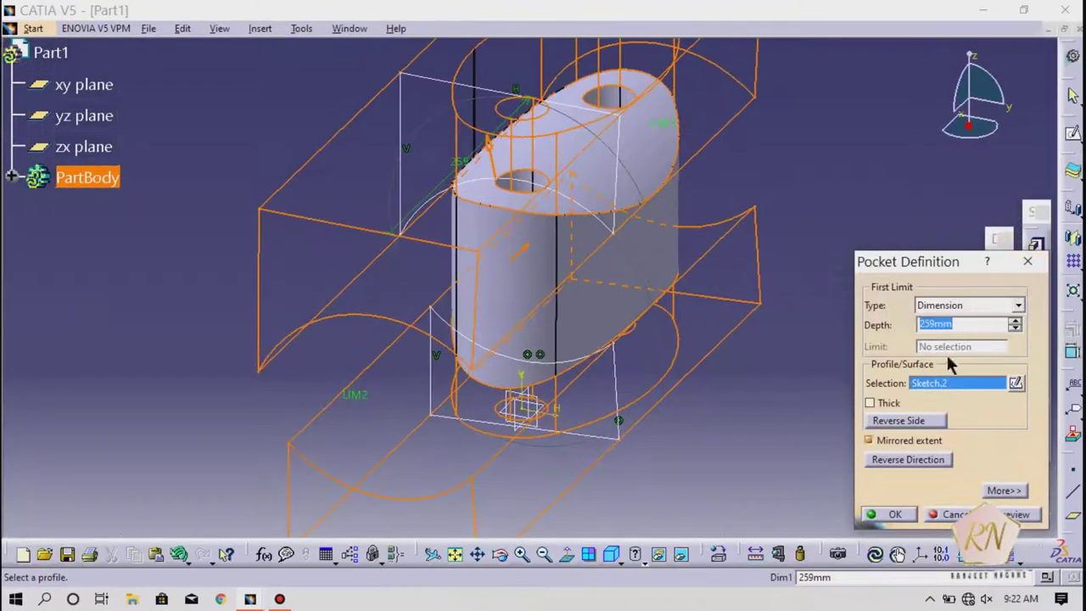
left_click(894, 522)
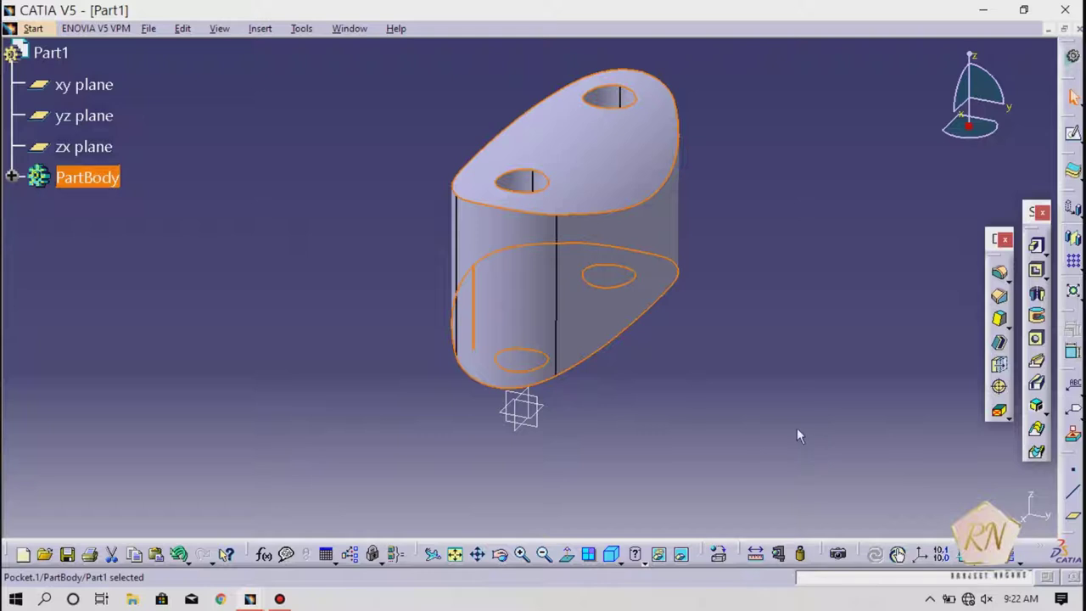
left_click(514, 409)
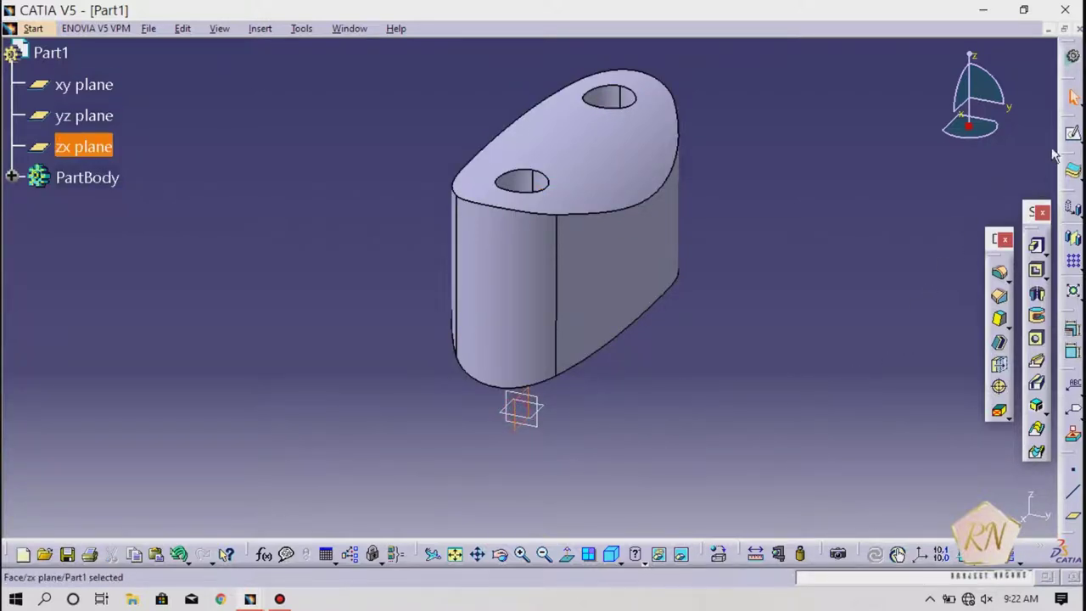
left_click(1072, 134)
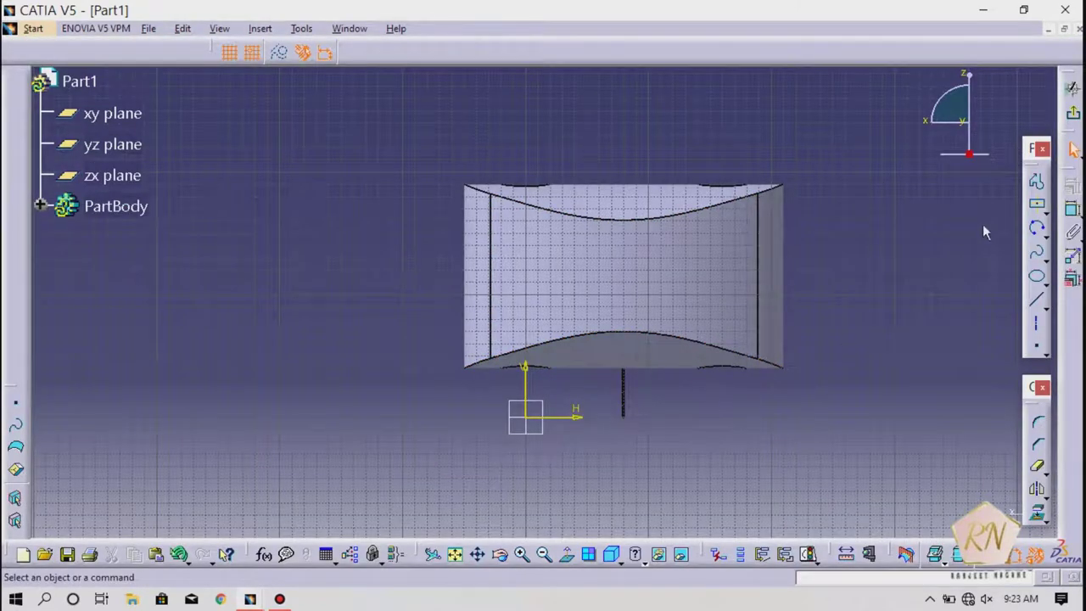
left_click(1072, 111)
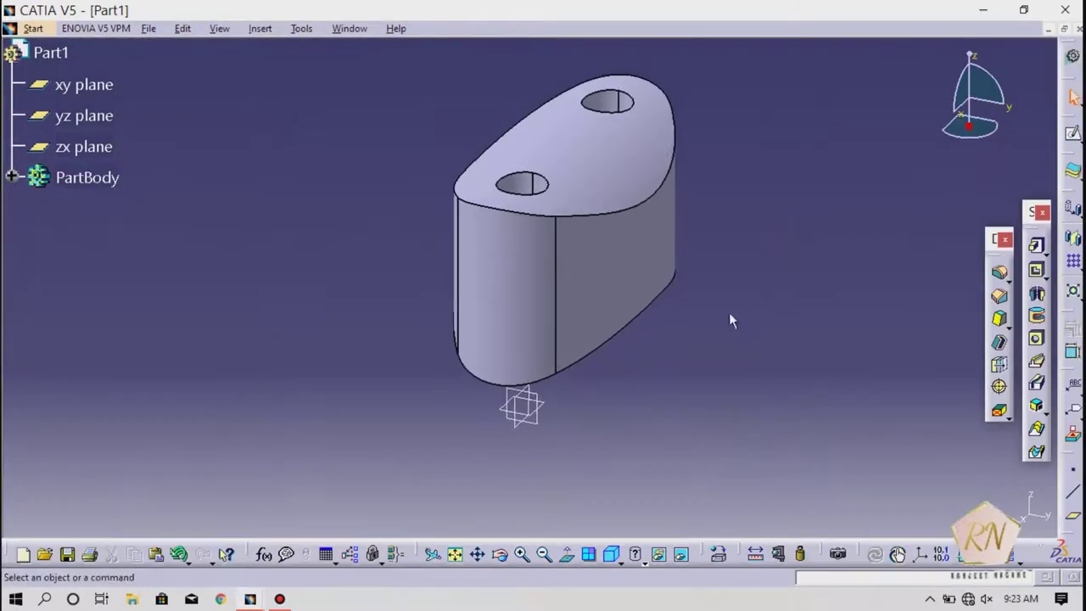
Edit the pocket's sketch so the lower profile's outer vertical edge lines up with the widened upper profile, and update the pocket
double_click(582, 145)
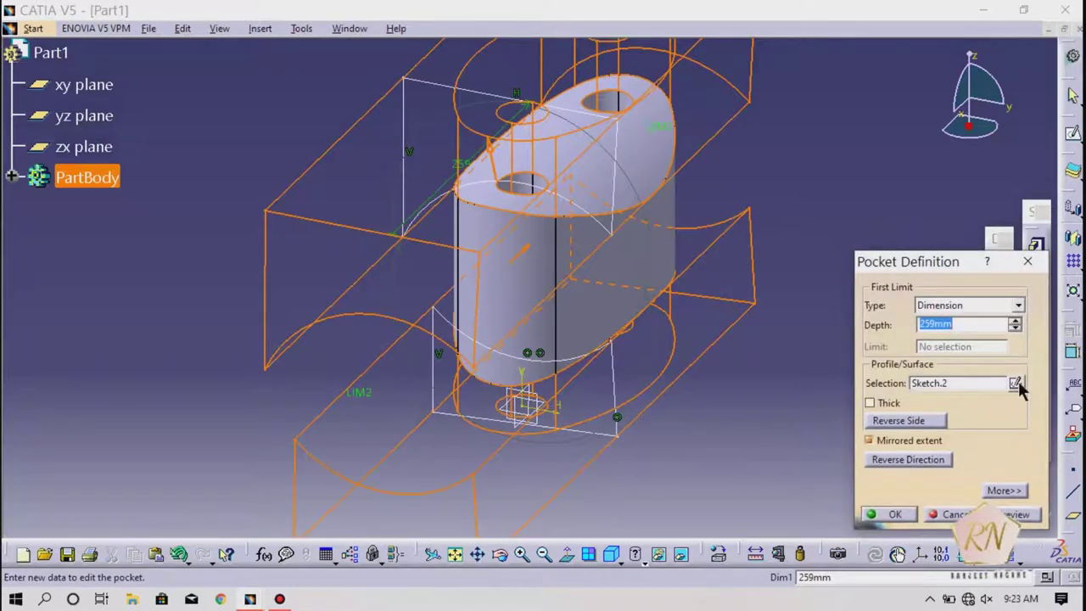
left_click(1016, 384)
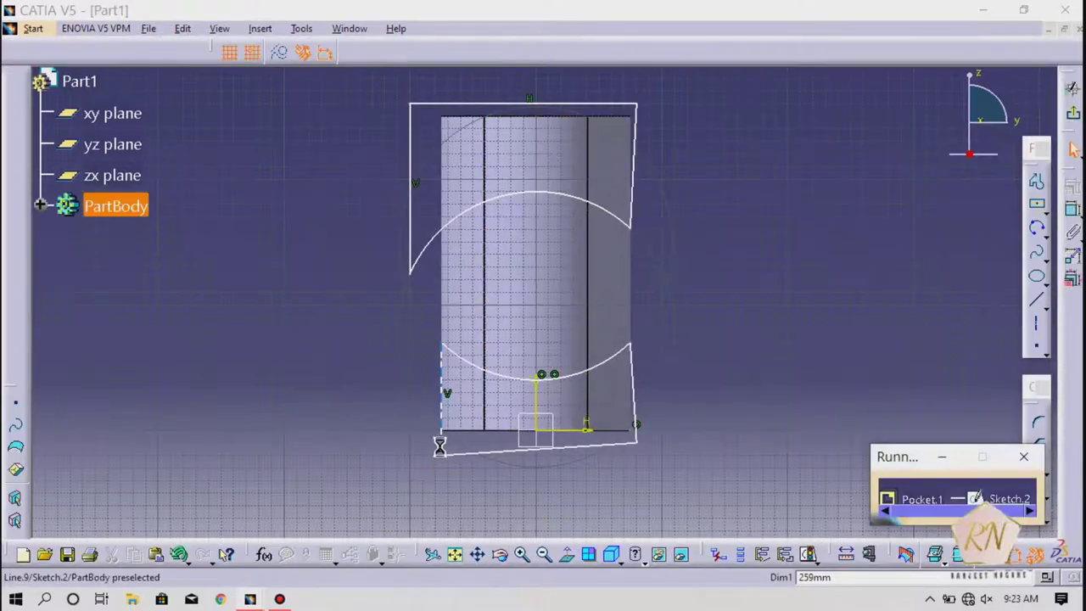
left_click_drag(442, 453, 411, 454)
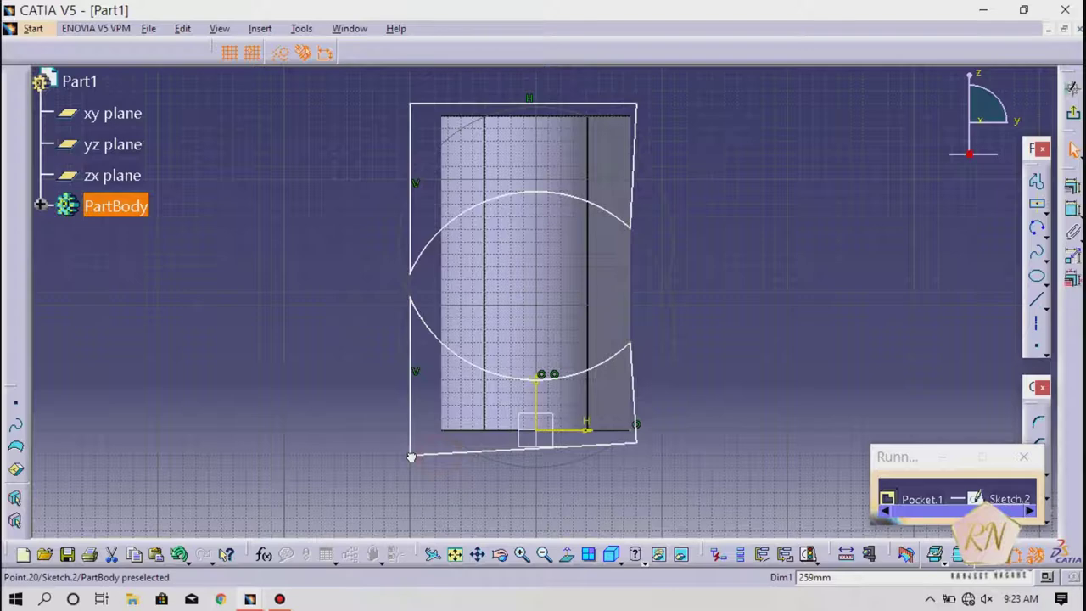
left_click(1071, 113)
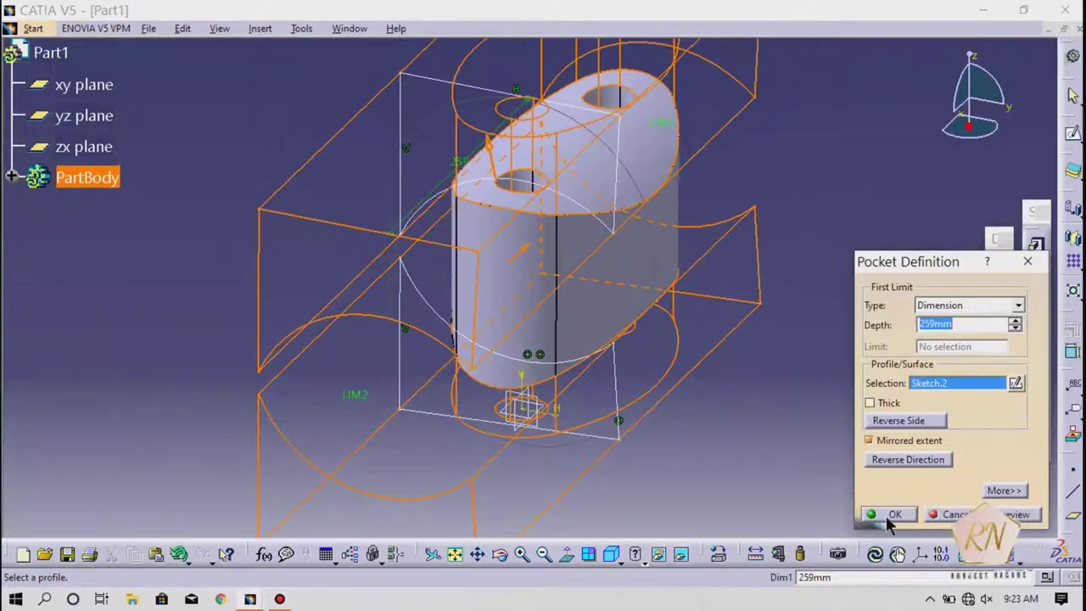
left_click(887, 517)
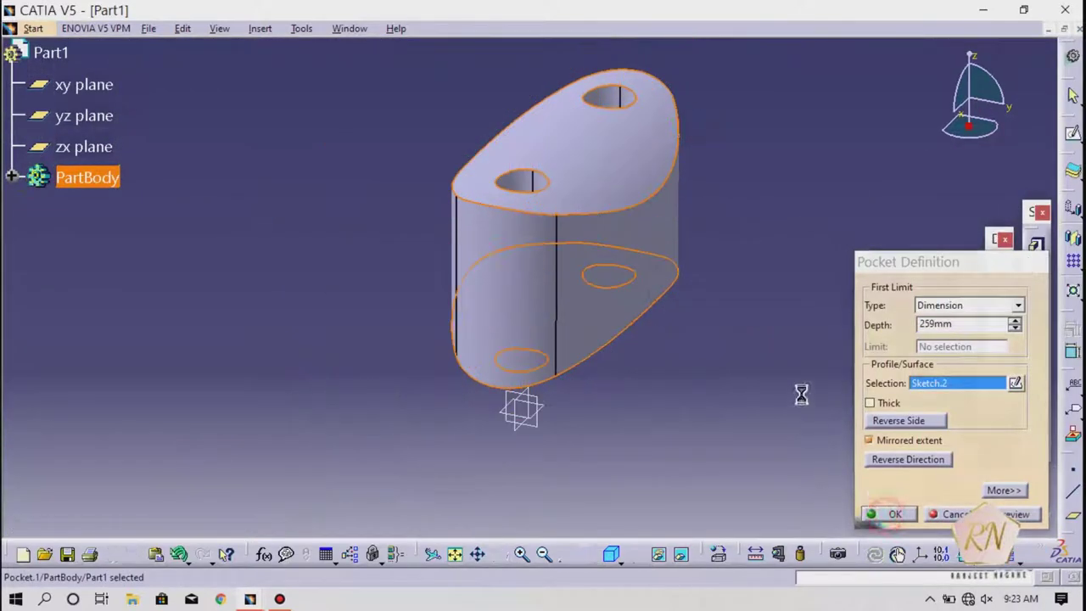
Start a sketch on the zx plane
left_click(532, 398)
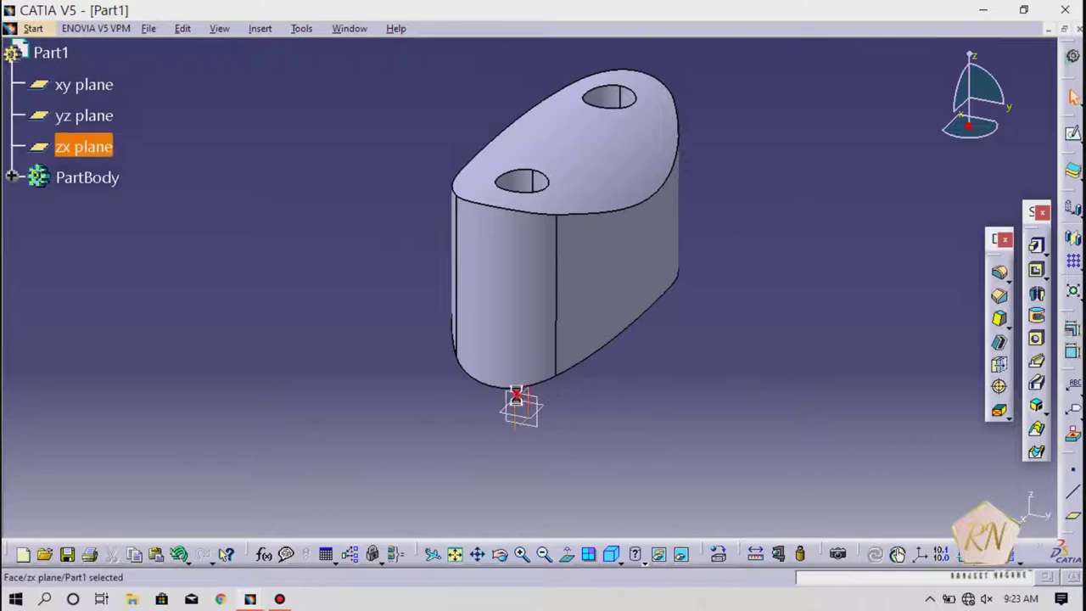
left_click(1072, 133)
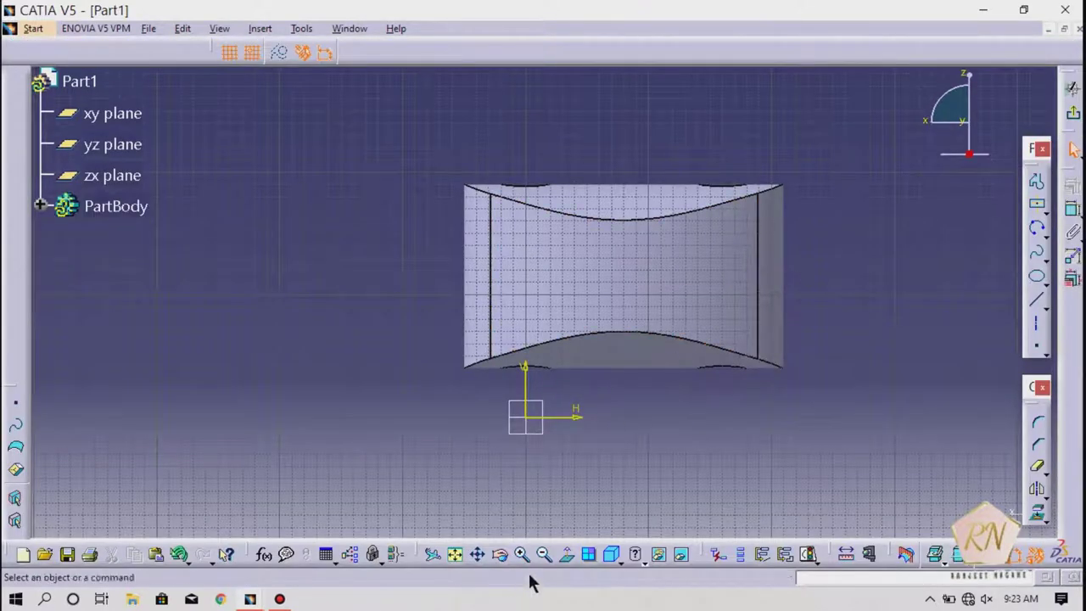
left_click(522, 555)
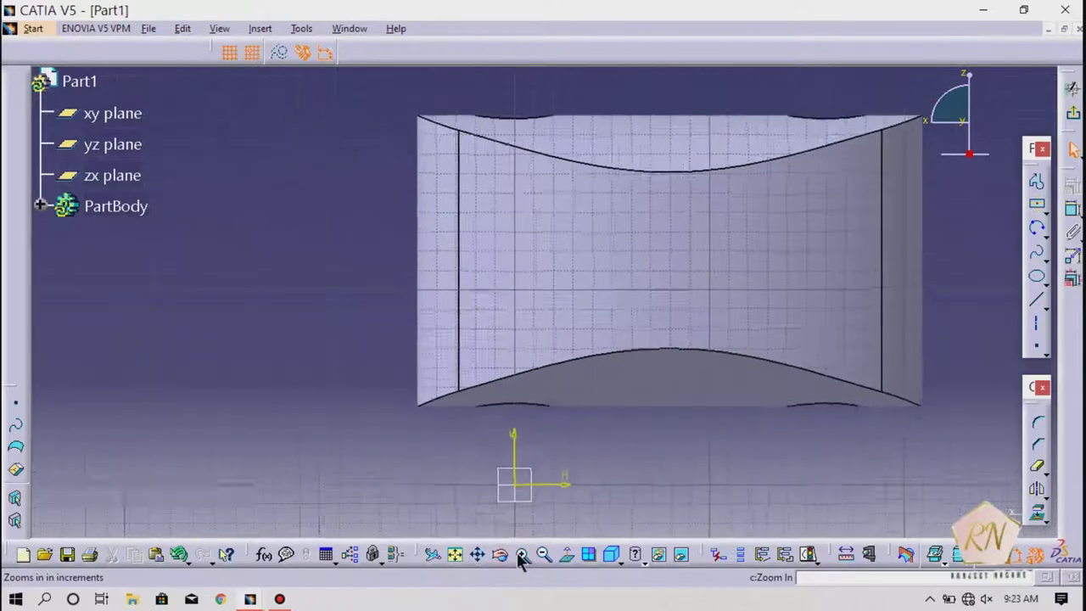
left_click(521, 556)
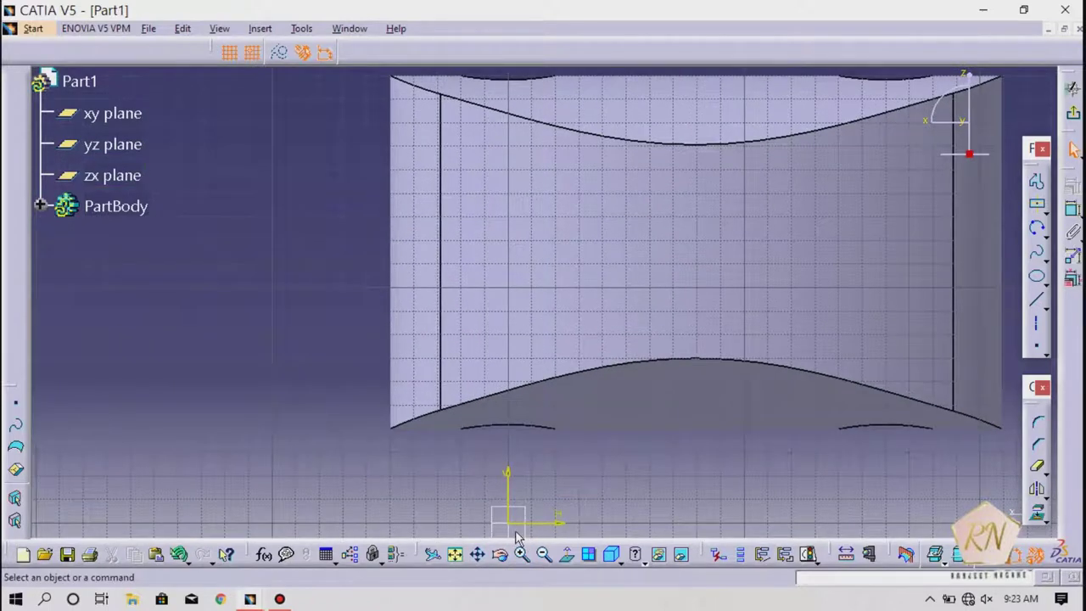
left_click(1037, 182)
left_click(390, 125)
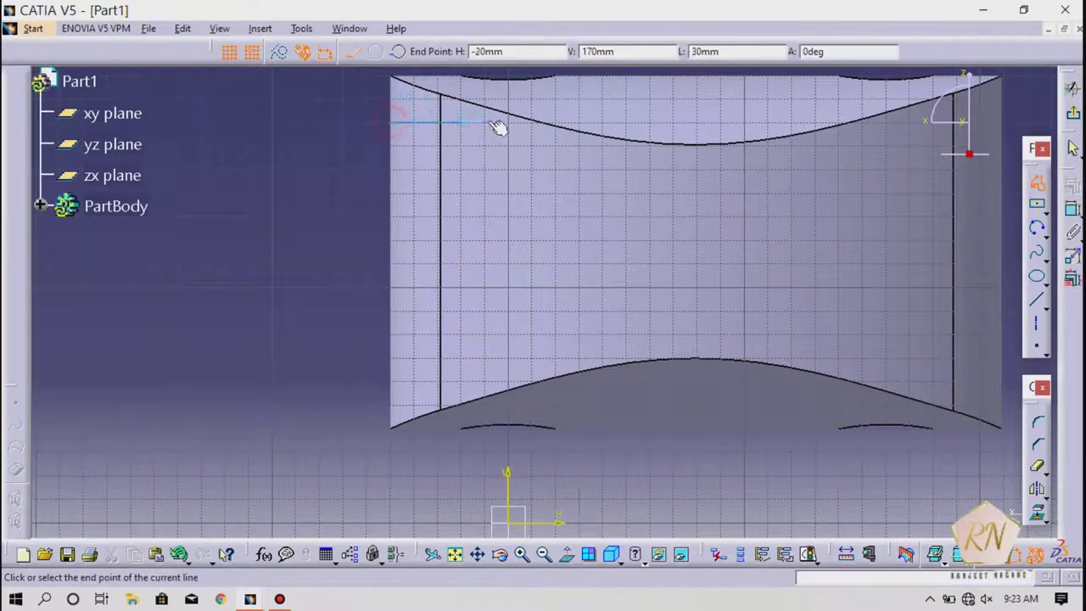
key("Escape")
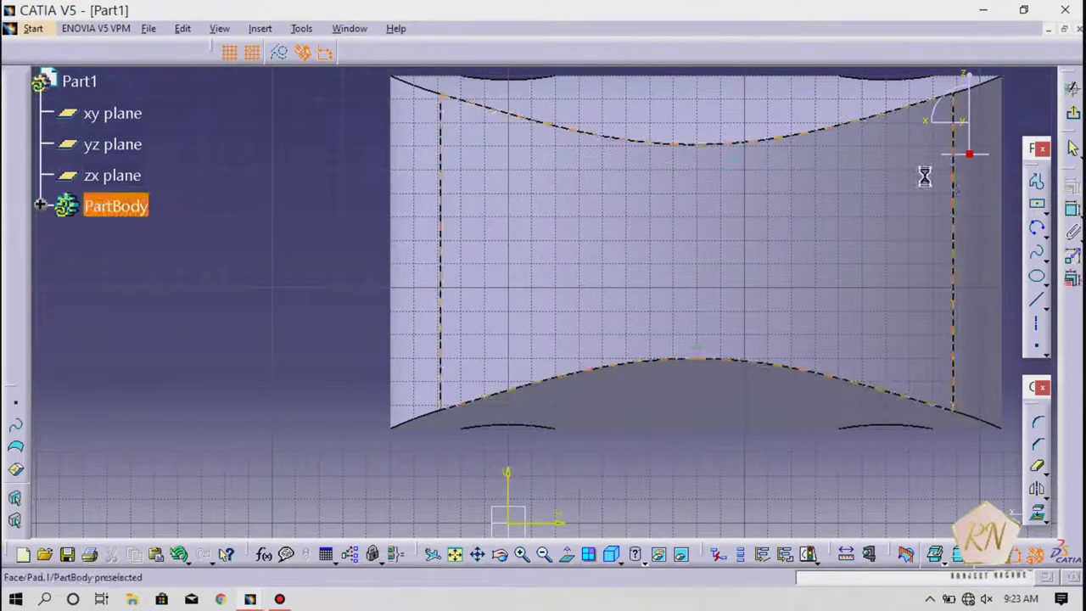
Draw a closed rectangular profile about 110 × 110 mm from H -60, V 170 to H 50, V 60, overlapping the body's end nearest the origin
left_click(1036, 181)
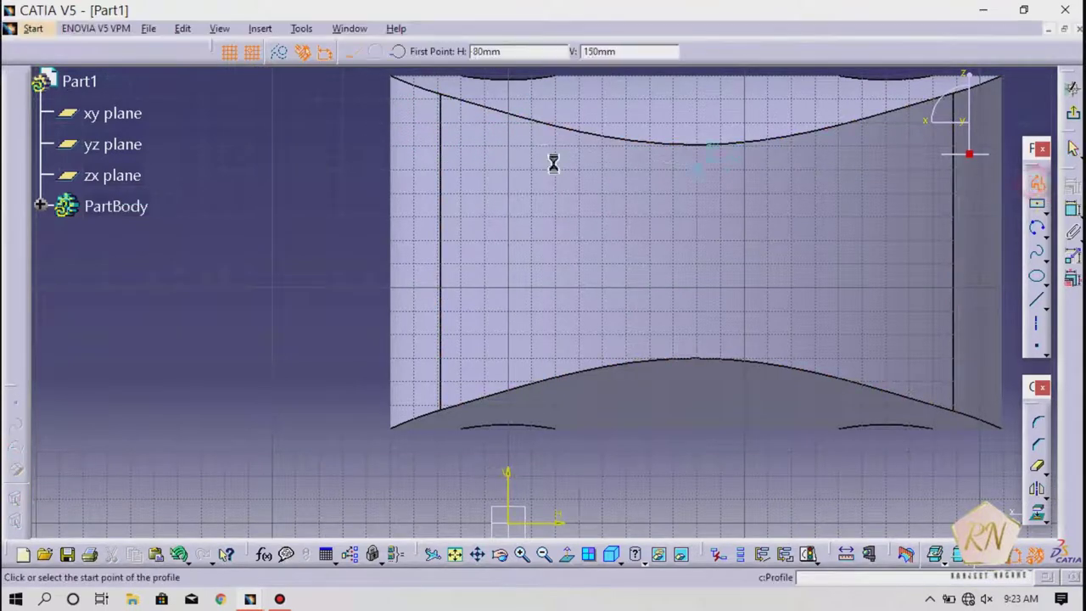
left_click(363, 125)
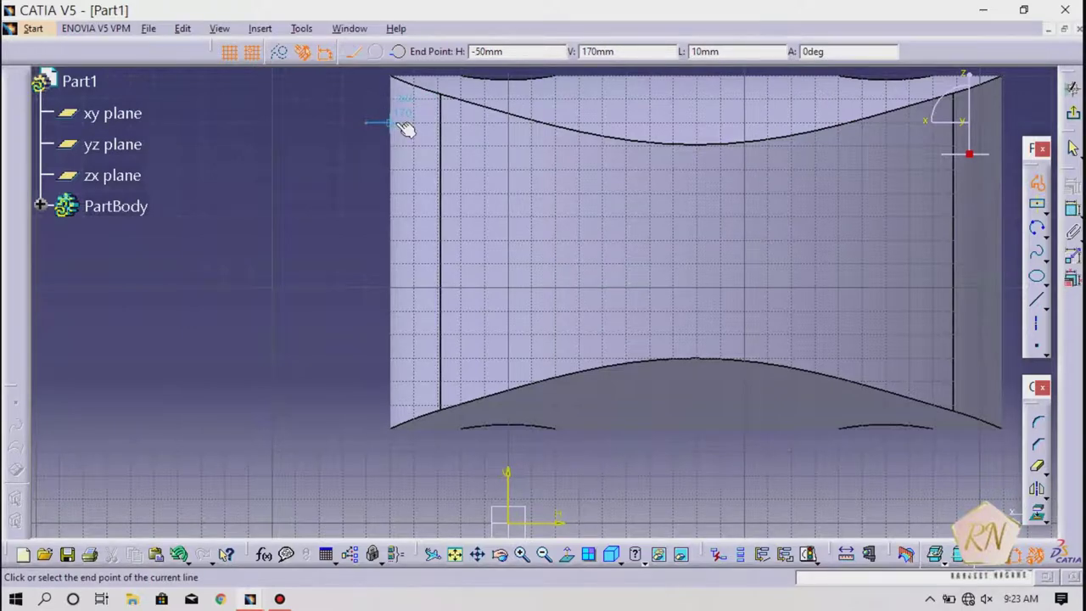
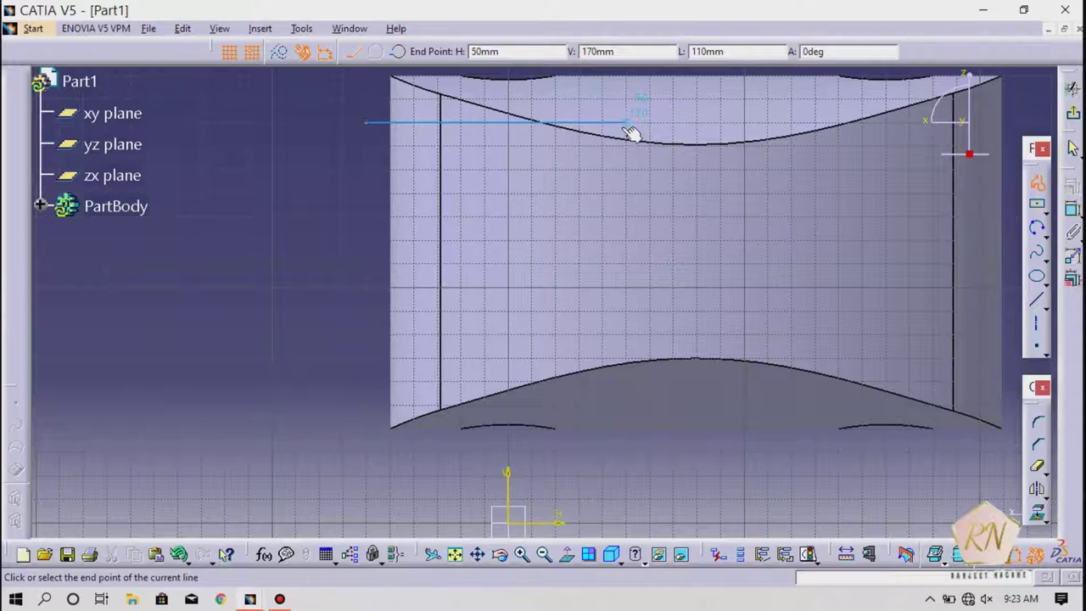
left_click(626, 125)
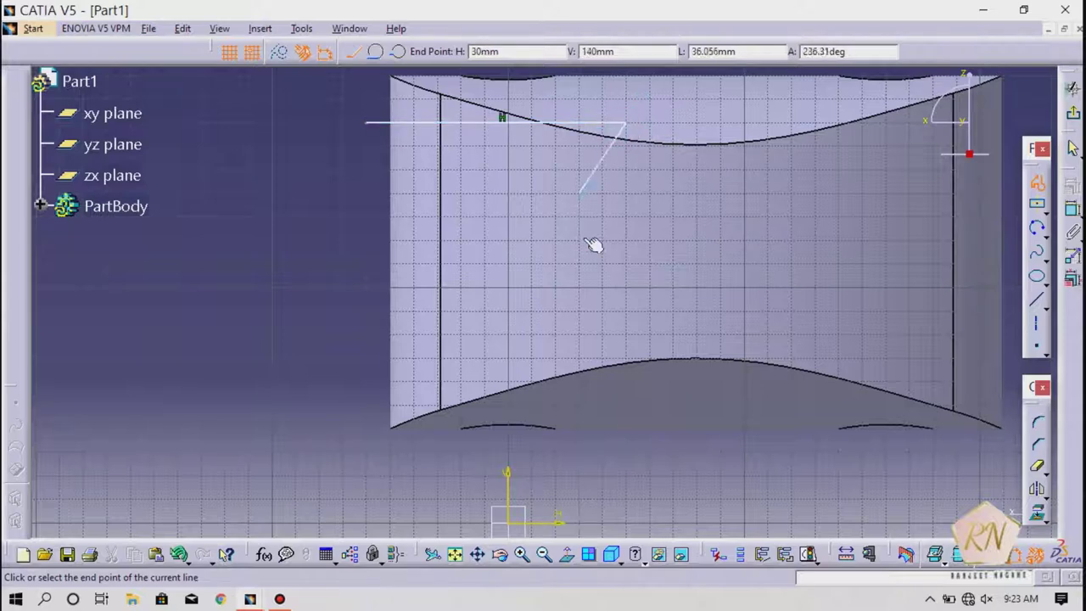
left_click(629, 383)
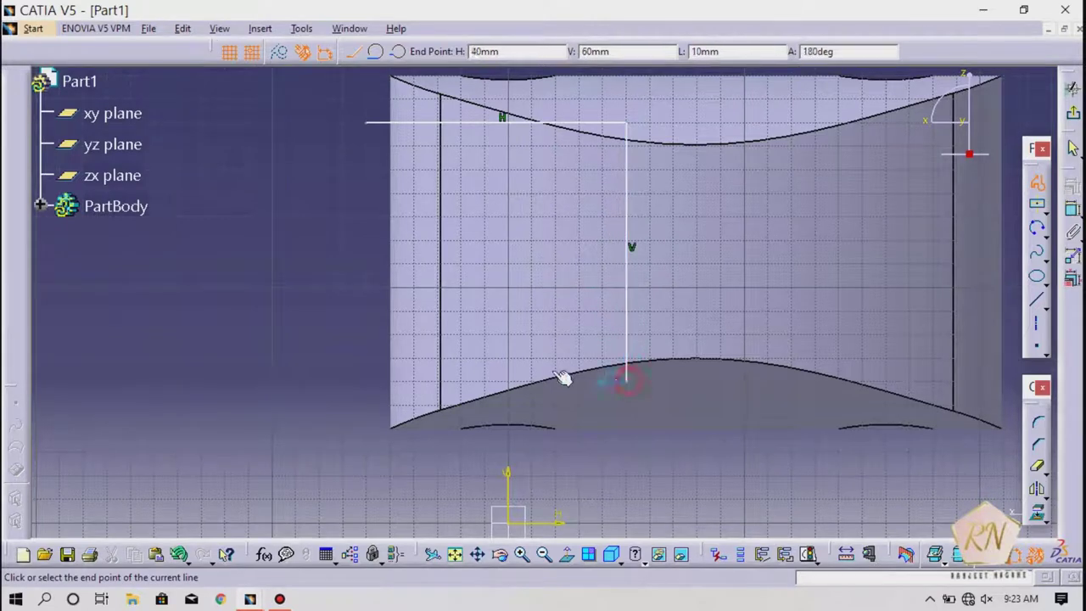
left_click(365, 382)
left_click(366, 123)
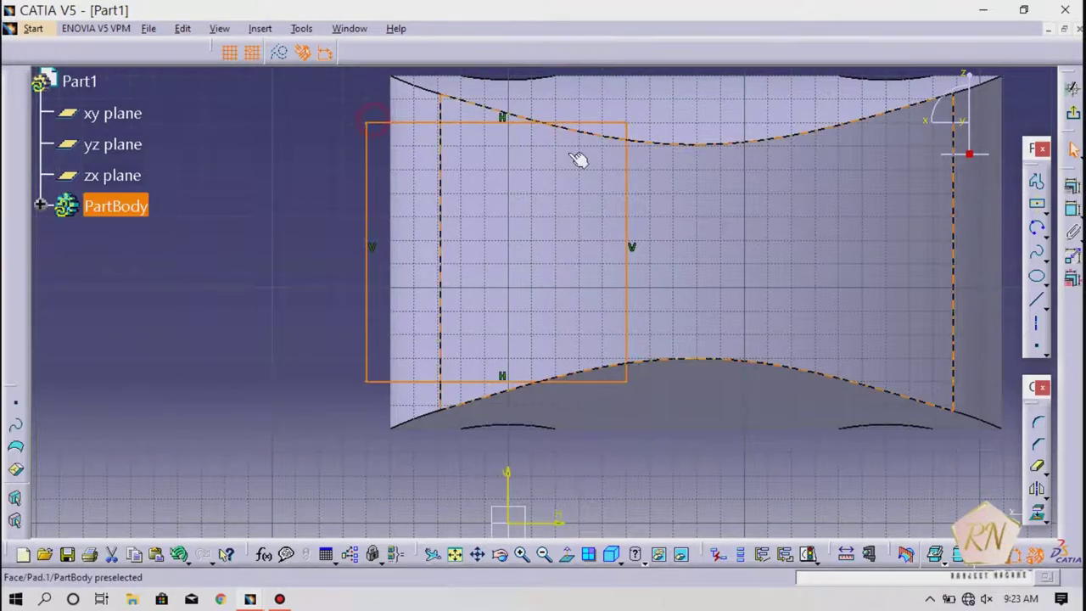
Draw a matching 110 × 110 mm rectangular profile over the body's opposite end, with its inner edge at H 110, and finish the sketch
left_click(478, 554)
left_click_drag(418, 494, 241, 478)
left_click(1036, 181)
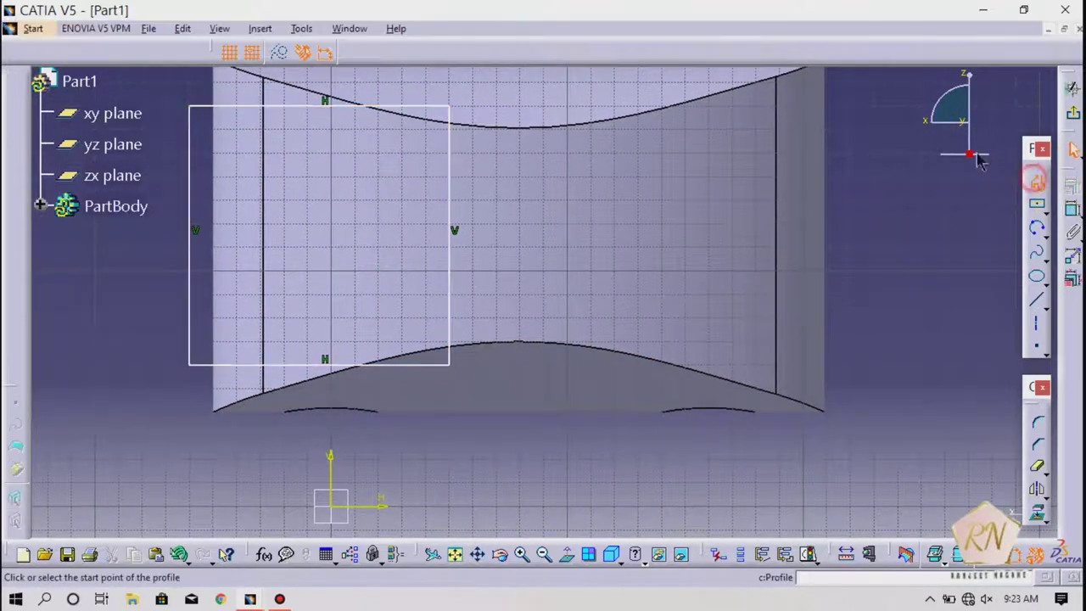
left_click(857, 100)
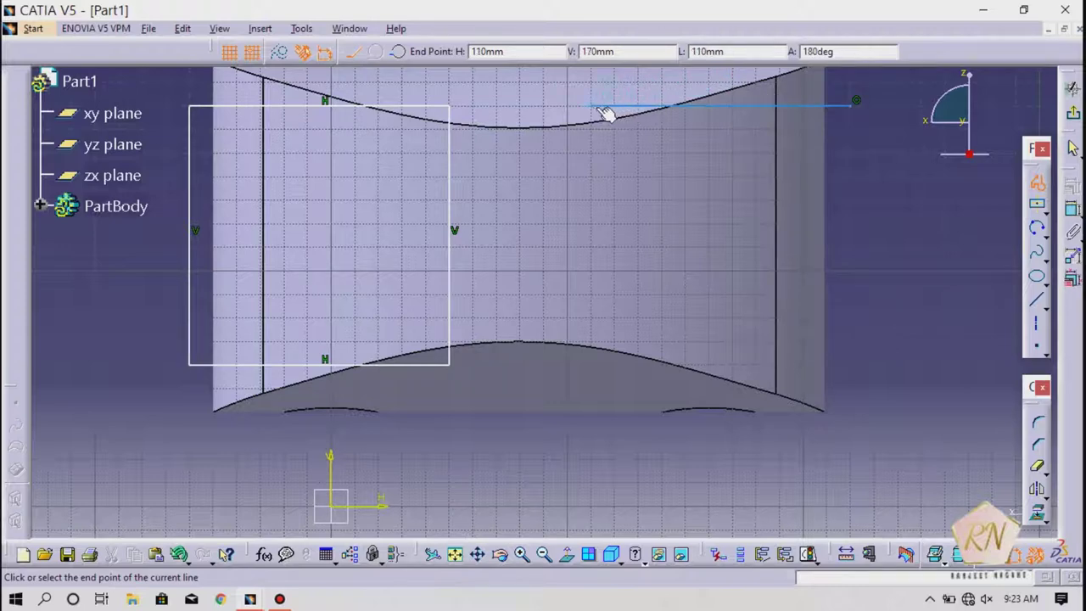
left_click(590, 105)
left_click(592, 365)
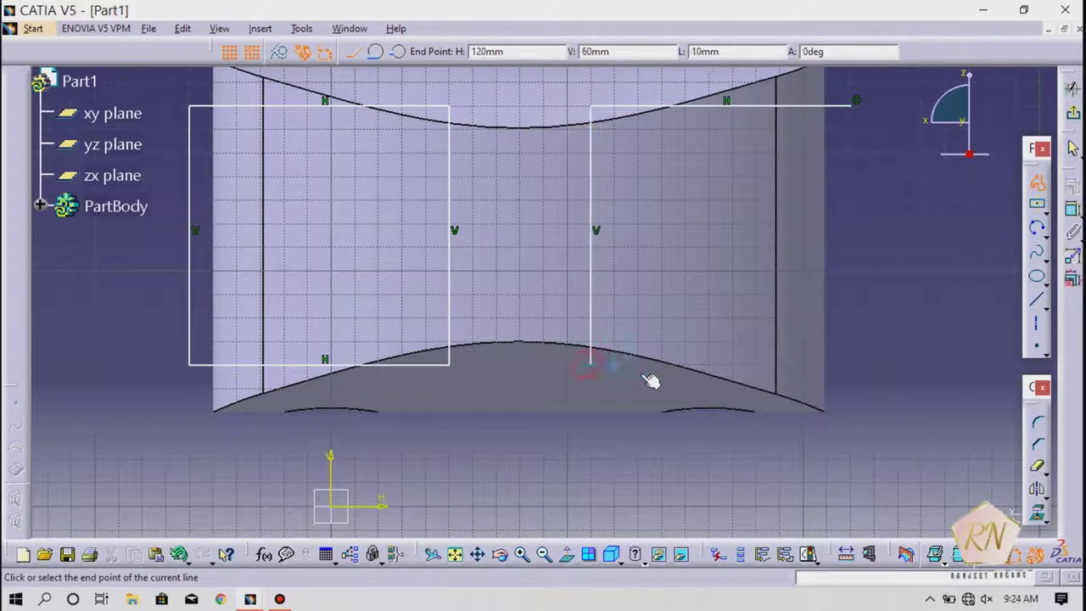
left_click(850, 369)
left_click(855, 101)
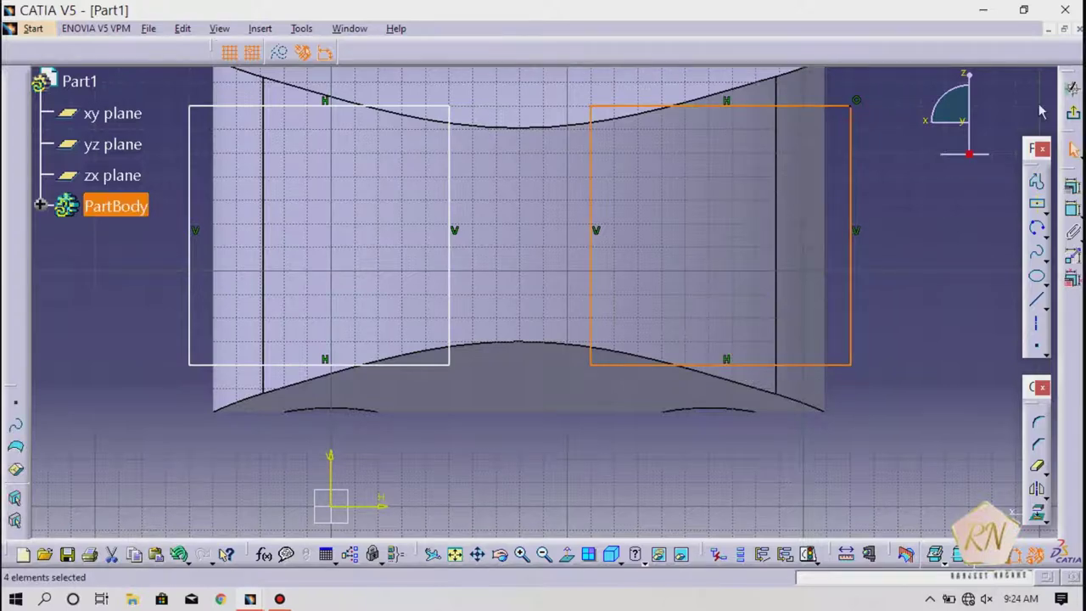
left_click(1073, 114)
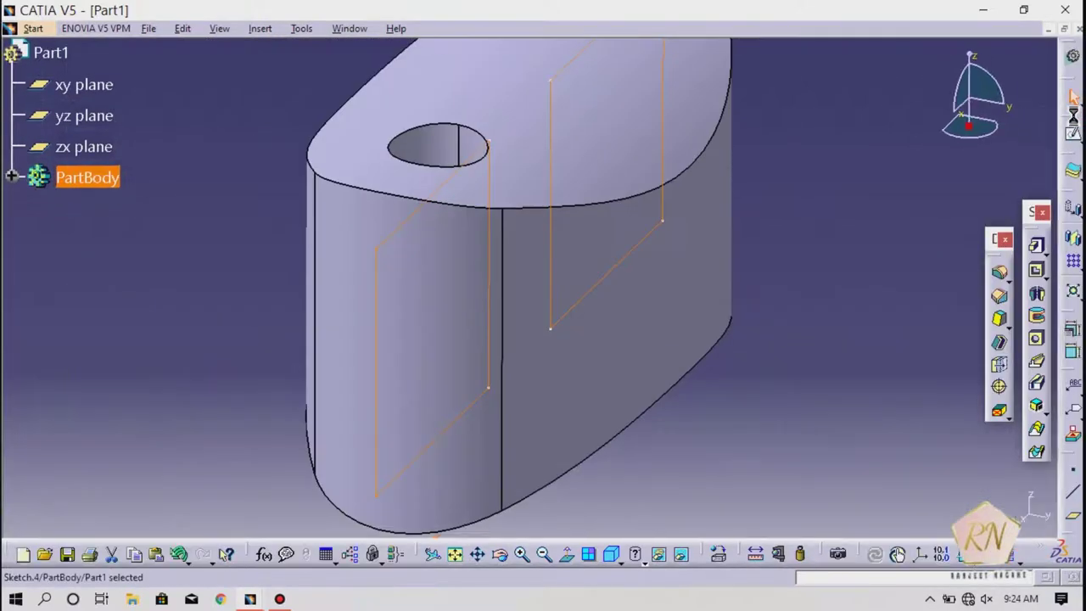
Pocket the two-rectangle sketch through the body with a 259 mm depth and mirrored extent
left_click(1036, 270)
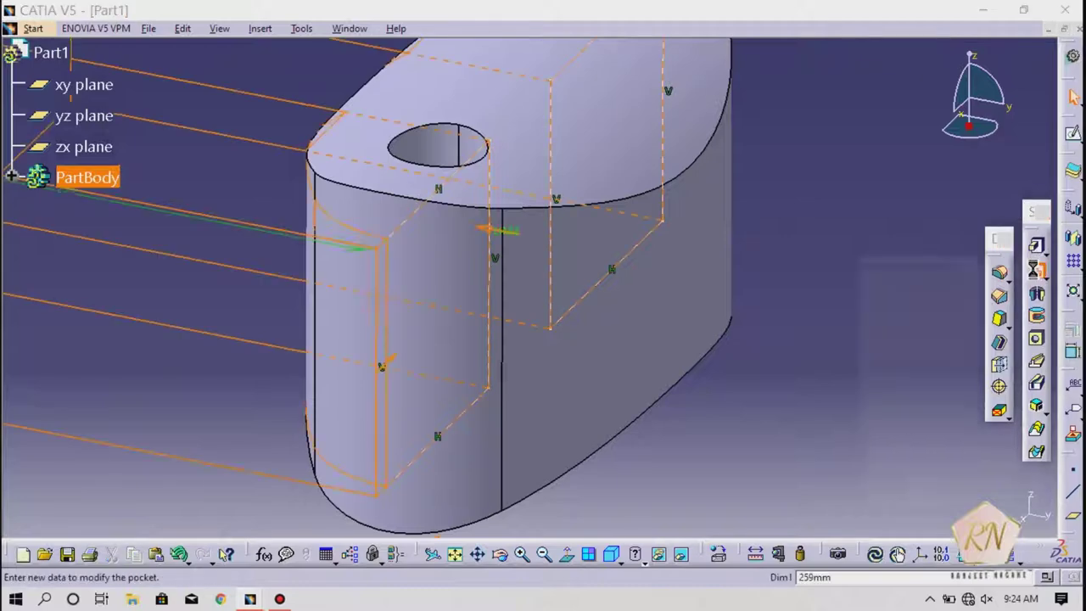
left_click(869, 441)
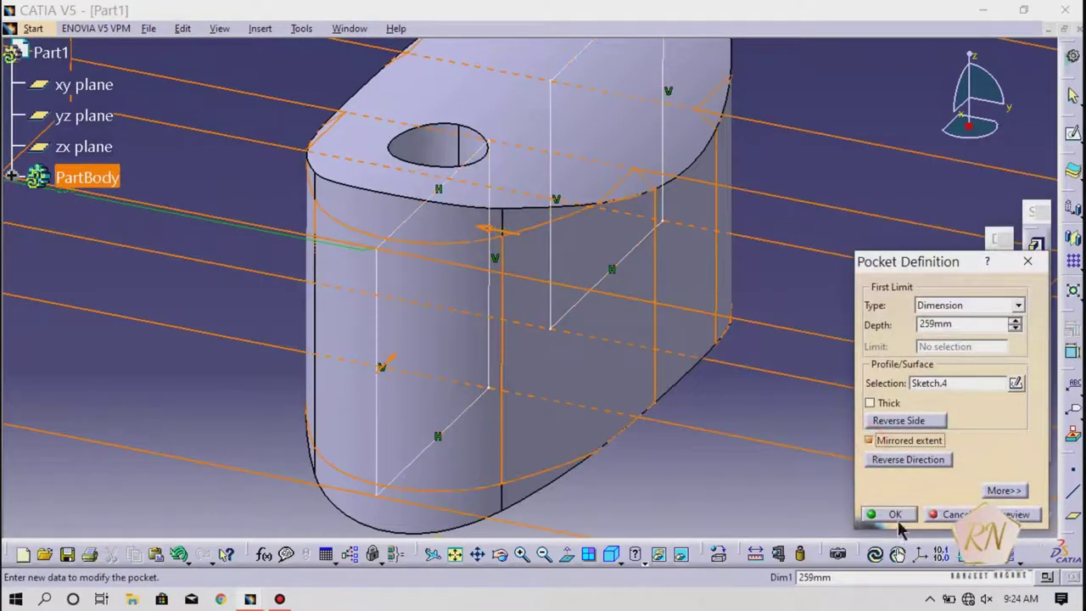
left_click(893, 515)
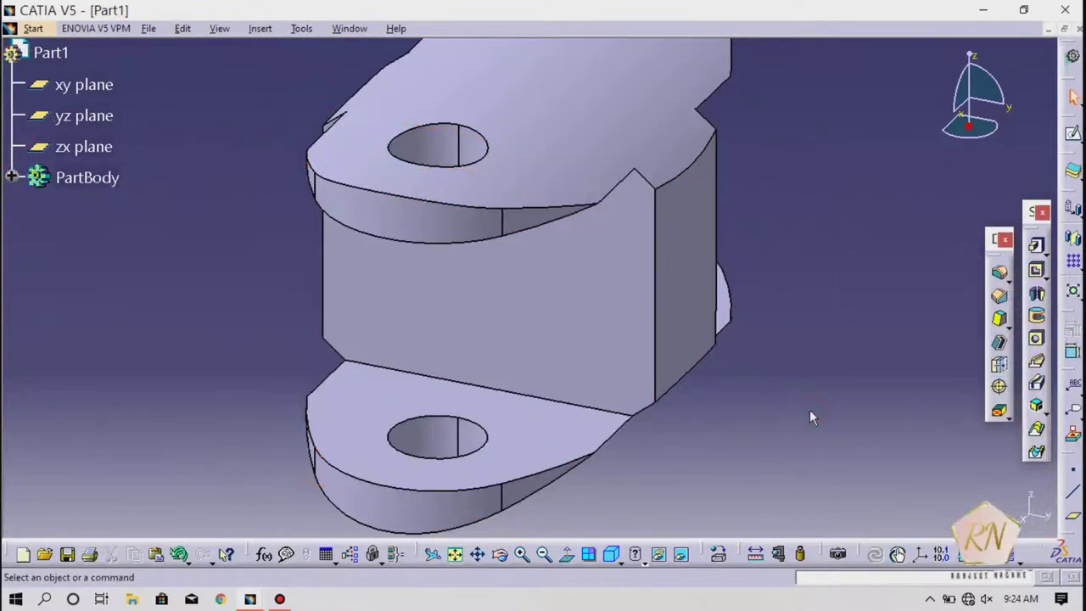
Try a 35 mm edge fillet on the upper and lower curved edges of one side face of the central block
left_click(501, 556)
left_click_drag(575, 451, 855, 156)
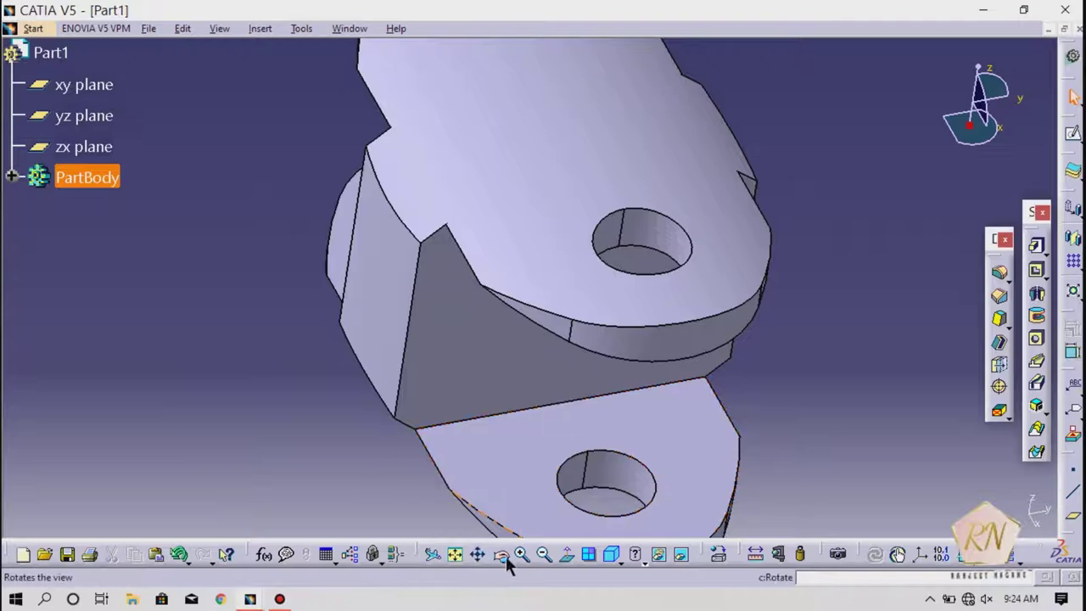
left_click_drag(500, 554, 672, 515)
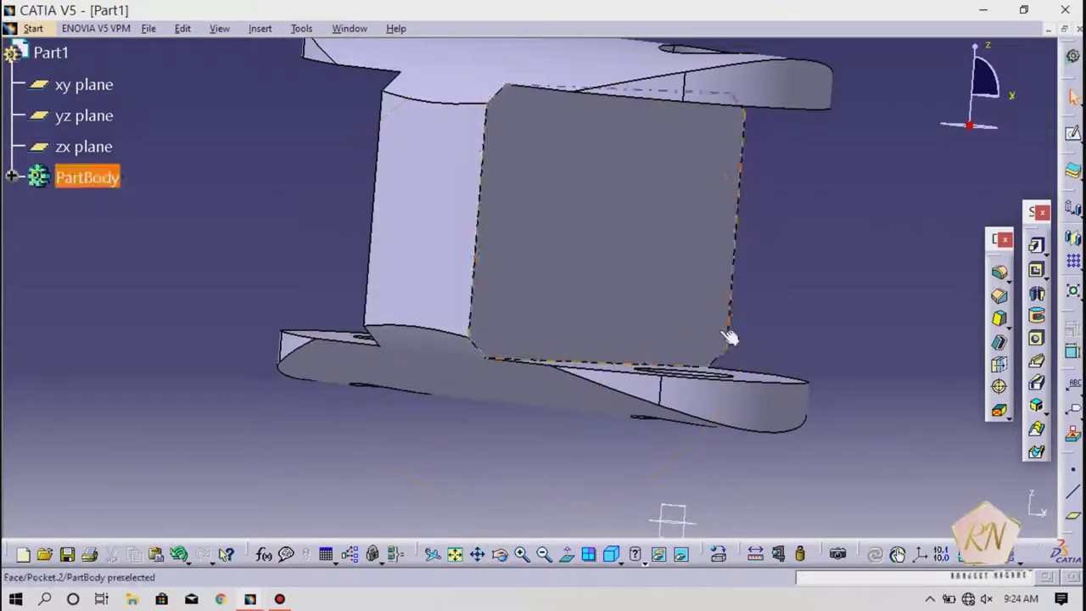
left_click(998, 271)
left_click(464, 108)
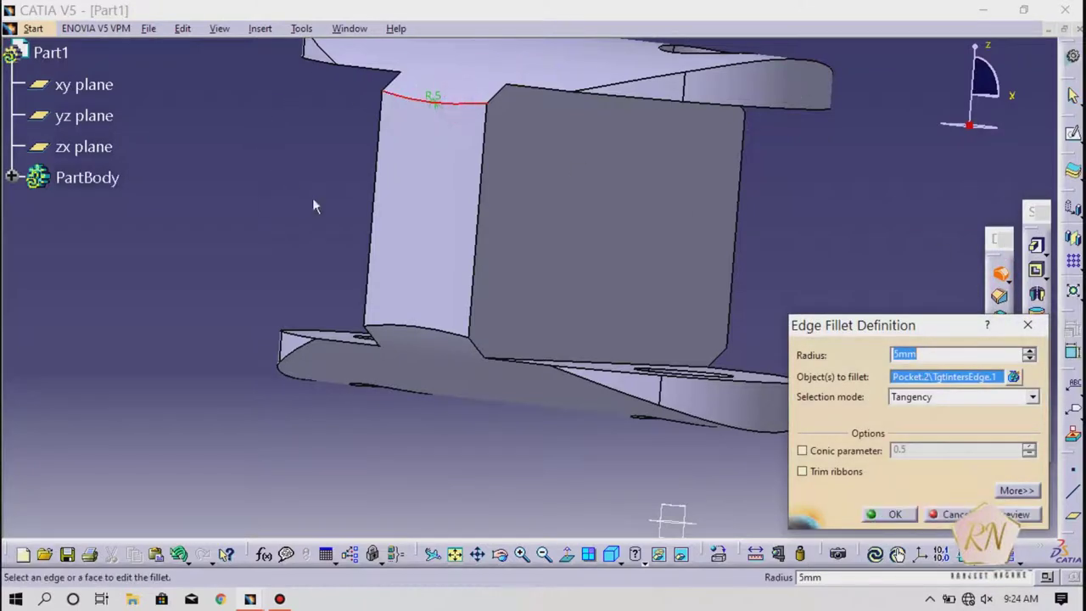
left_click(420, 330)
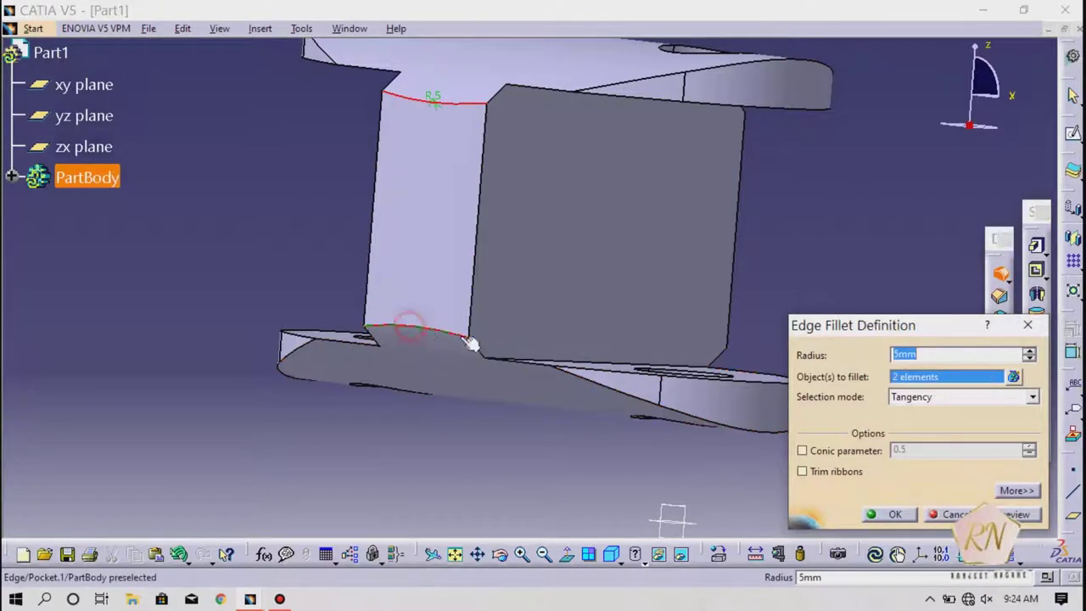
left_click_drag(1035, 356, 1034, 355)
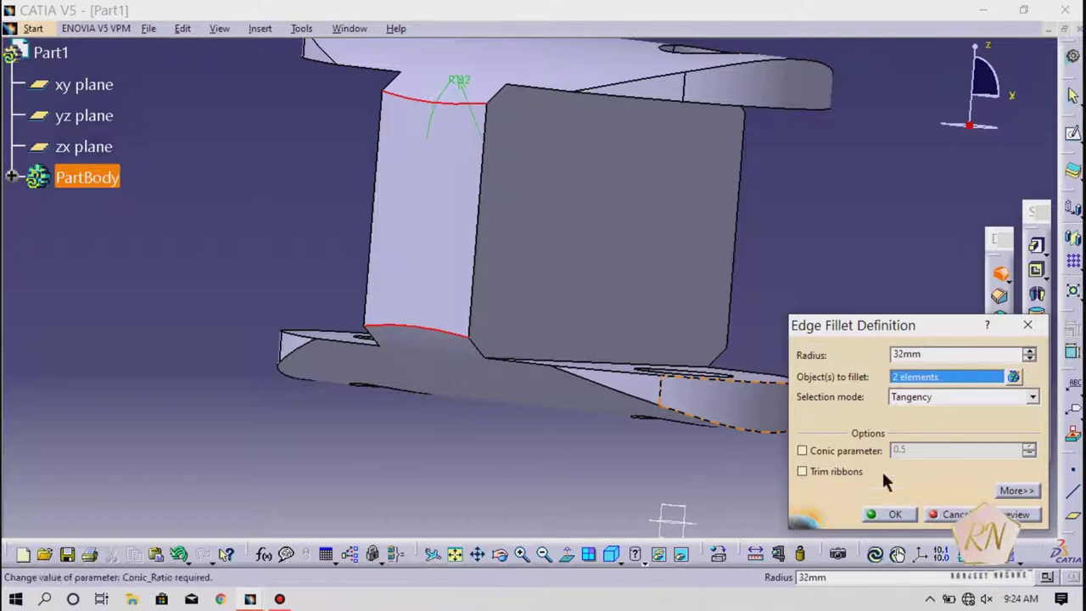
left_click(1029, 351)
left_click(1029, 351)
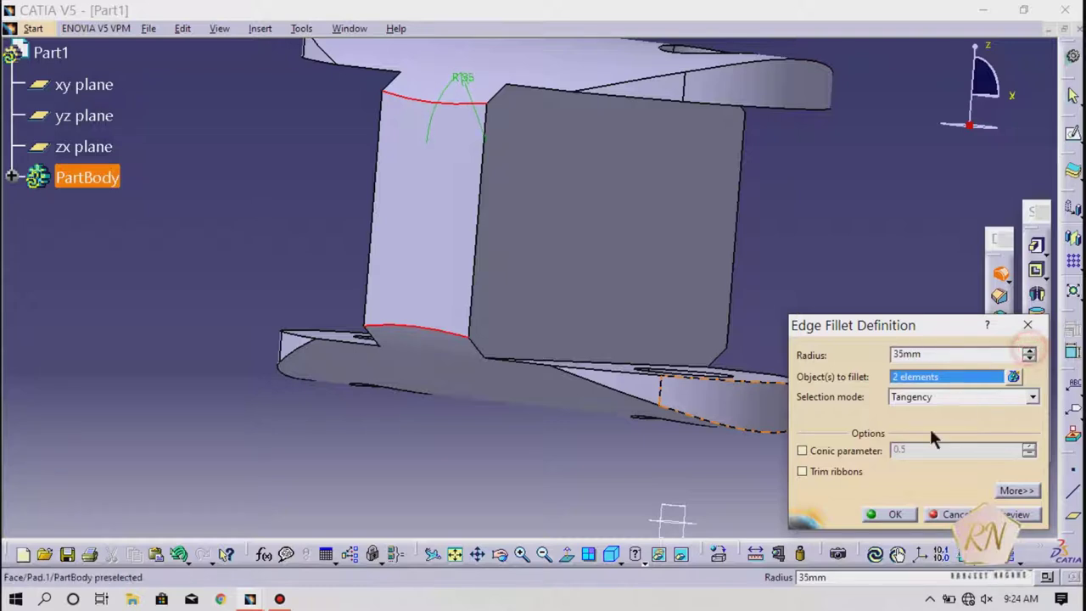
left_click(894, 515)
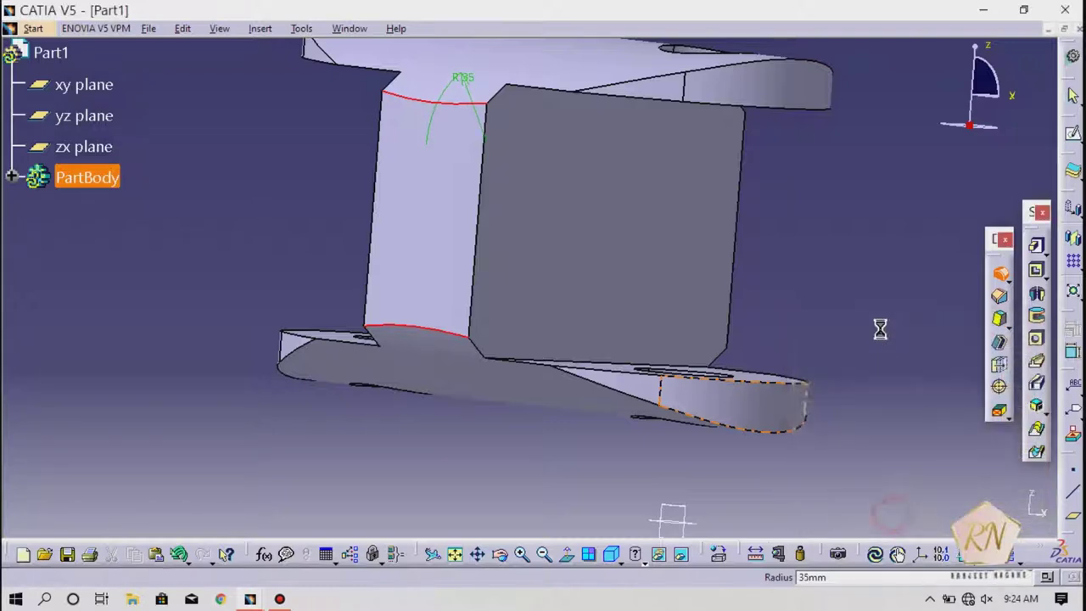
Inspect how the 35 mm fillet affects the lugs, and undo that edge fillet
left_click(500, 554)
left_click_drag(844, 237, 553, 278)
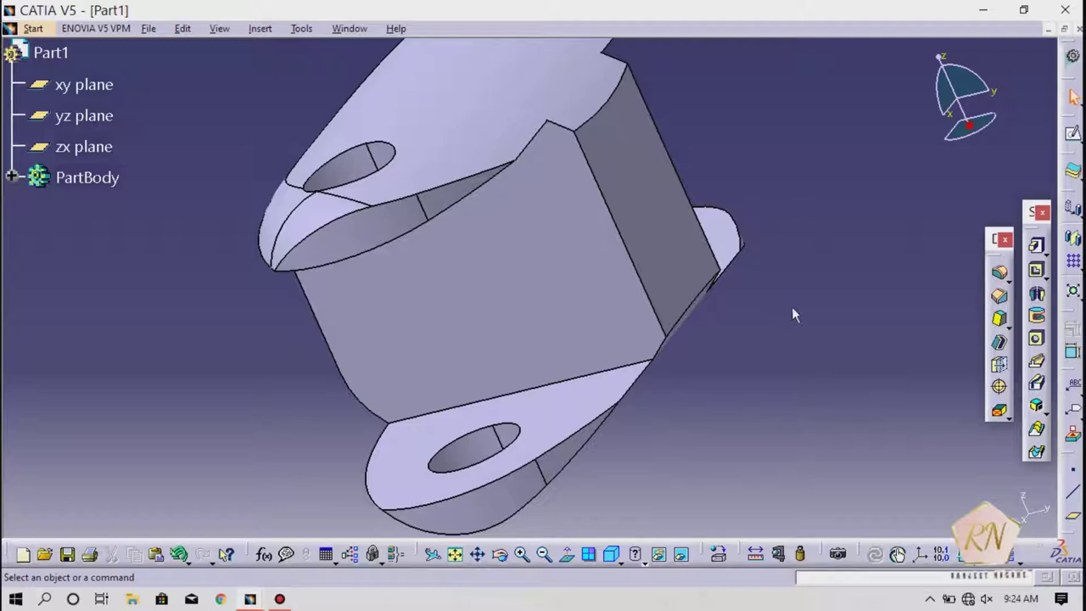
left_click(500, 554)
left_click_drag(482, 329, 586, 399)
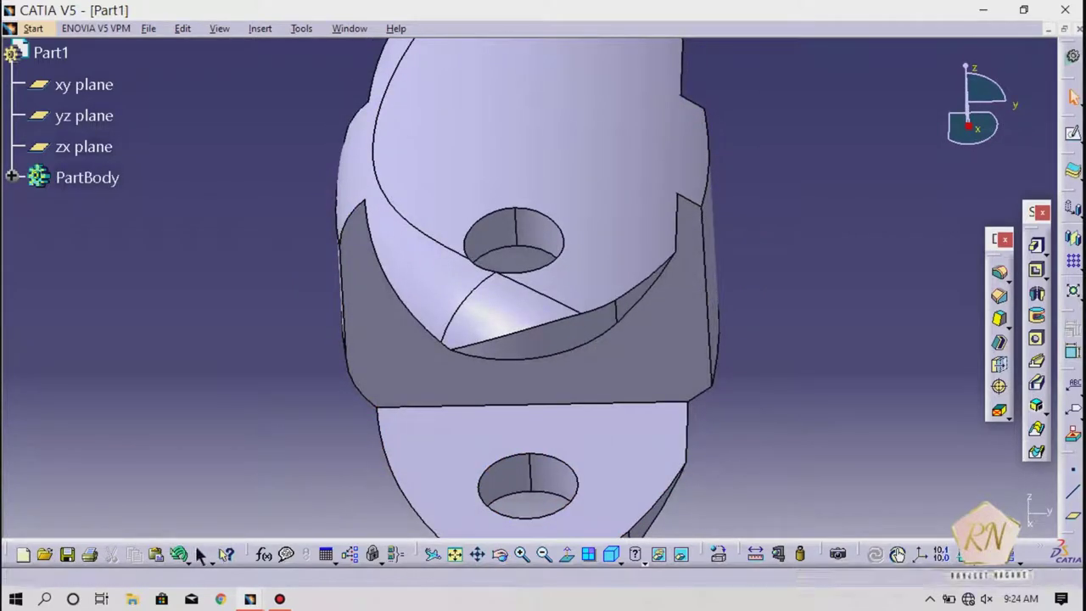
left_click(180, 555)
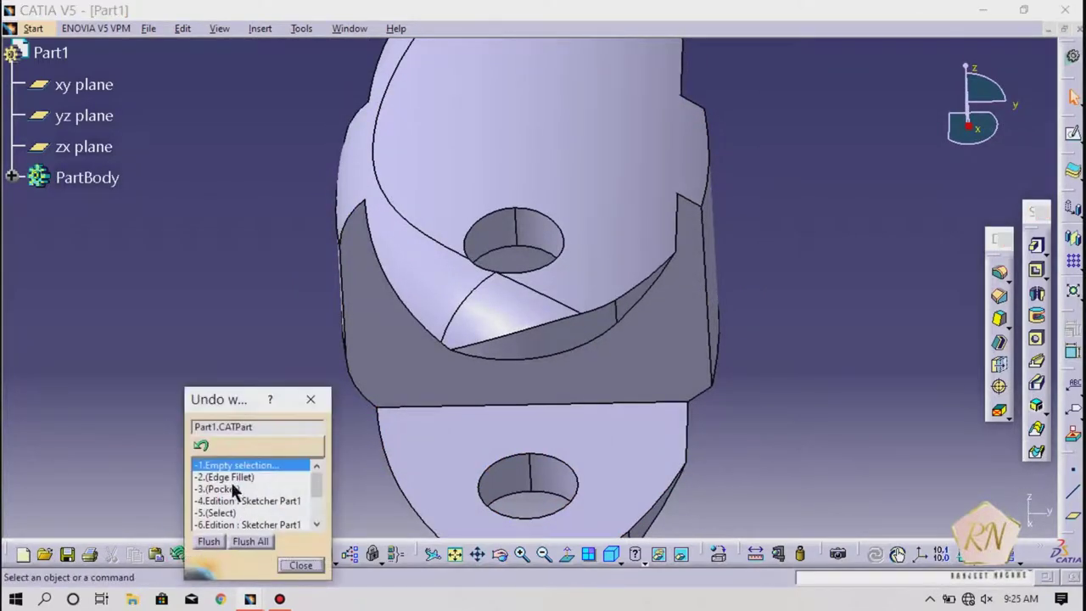
left_click(201, 445)
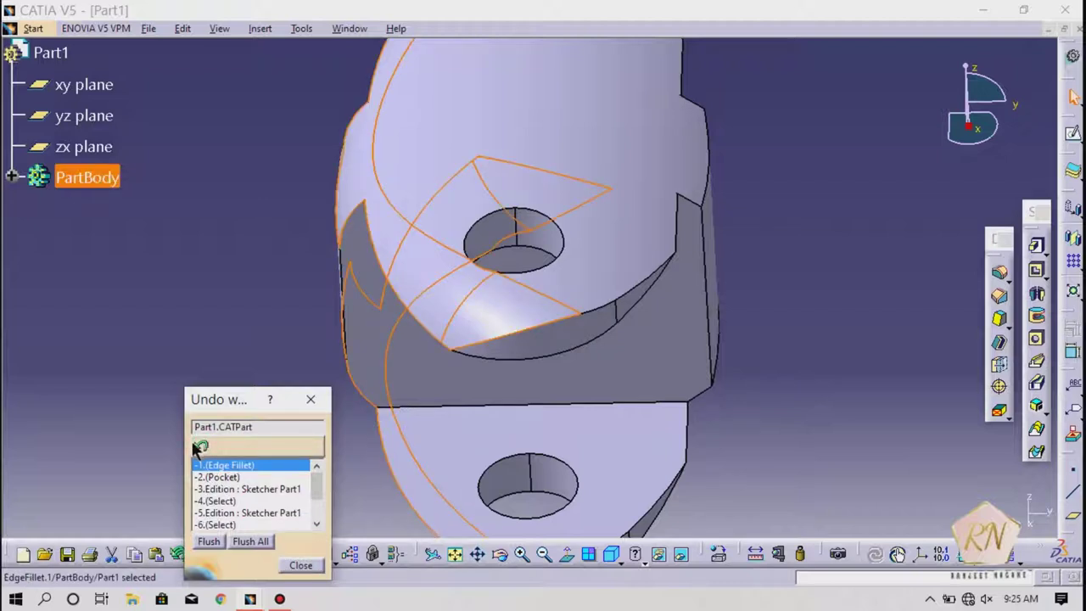
left_click(200, 446)
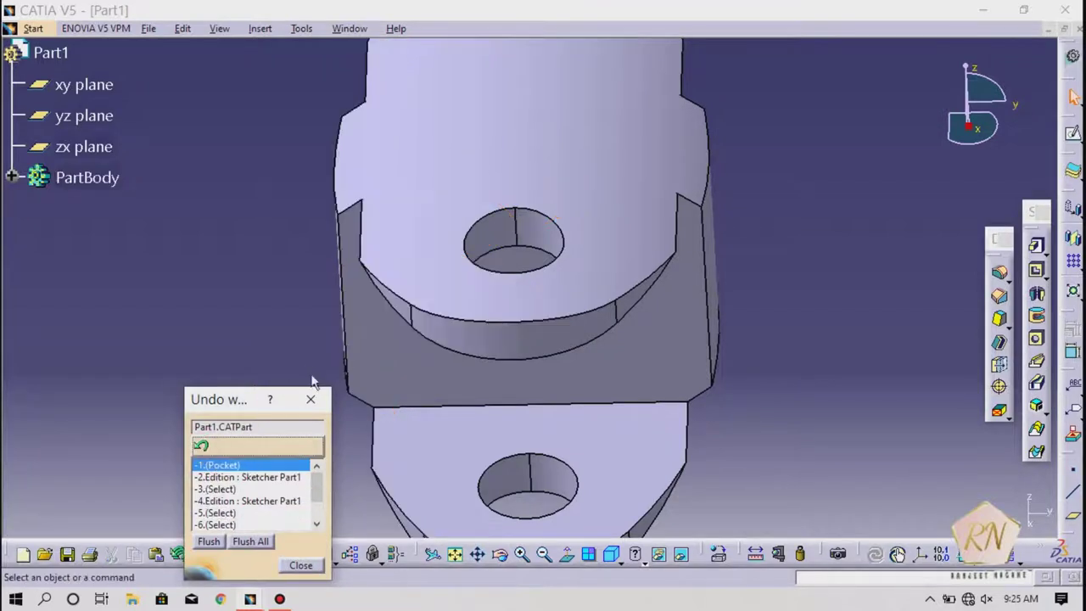
left_click(311, 399)
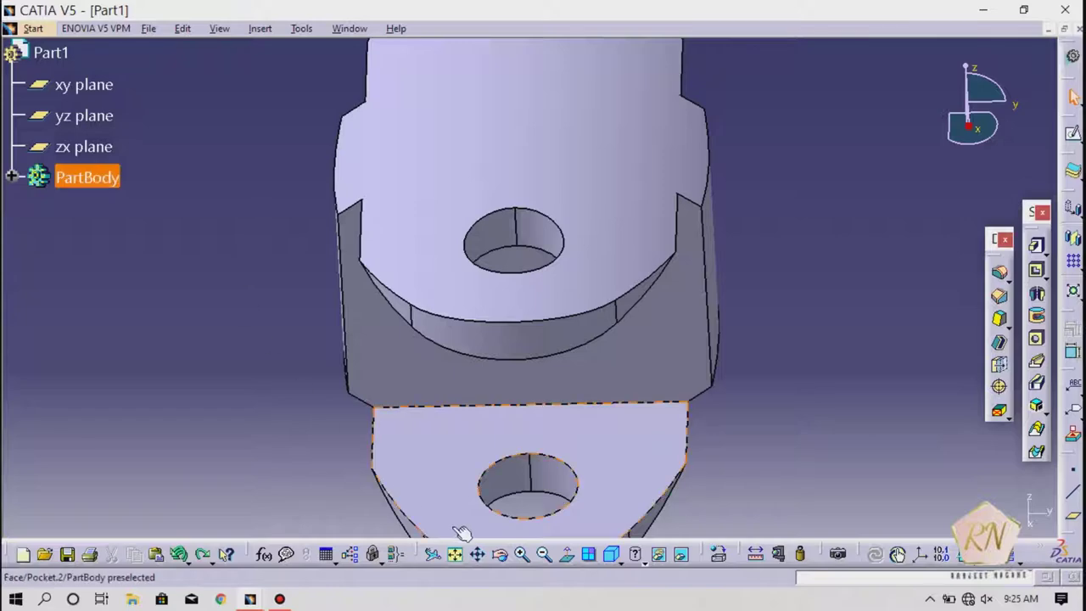
Fillet the upper and lower curved edges of the central block's side face with a 20 mm radius
left_click_drag(502, 551, 568, 276)
left_click(999, 273)
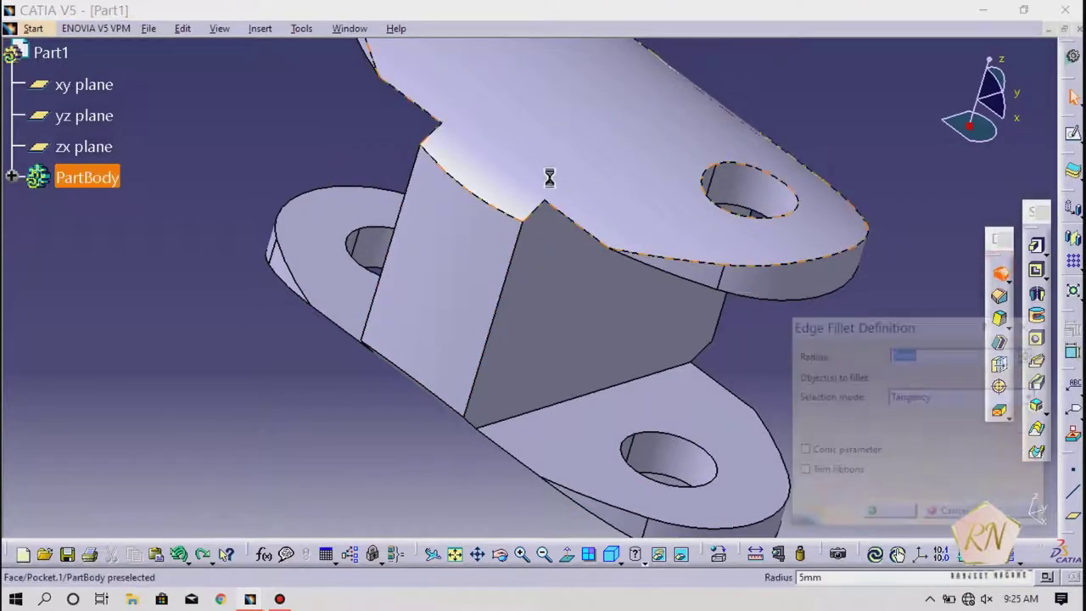
left_click(477, 195)
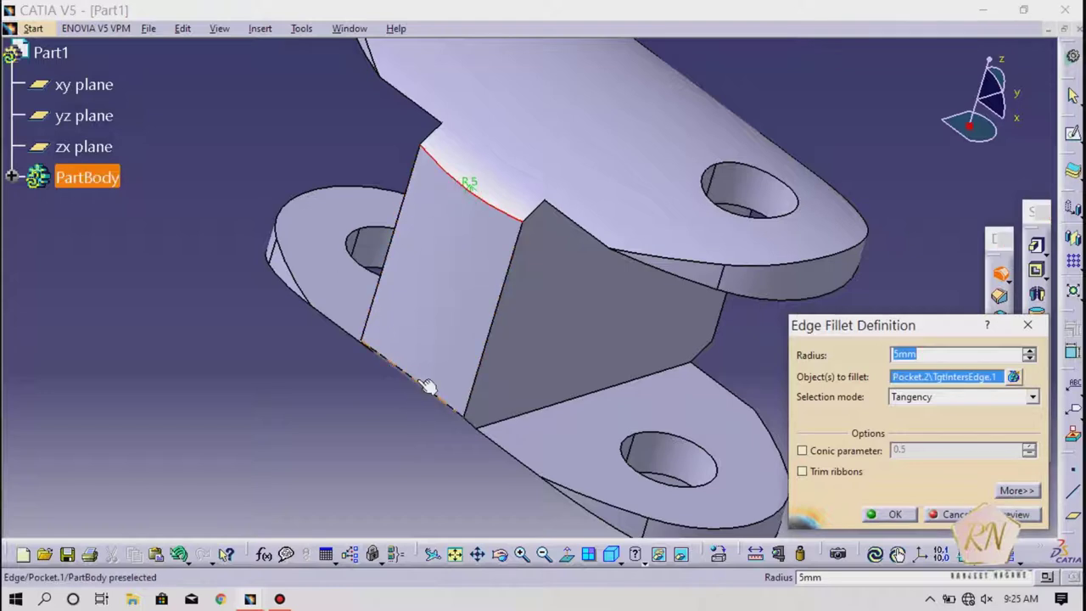
left_click(417, 379)
left_click(1031, 351)
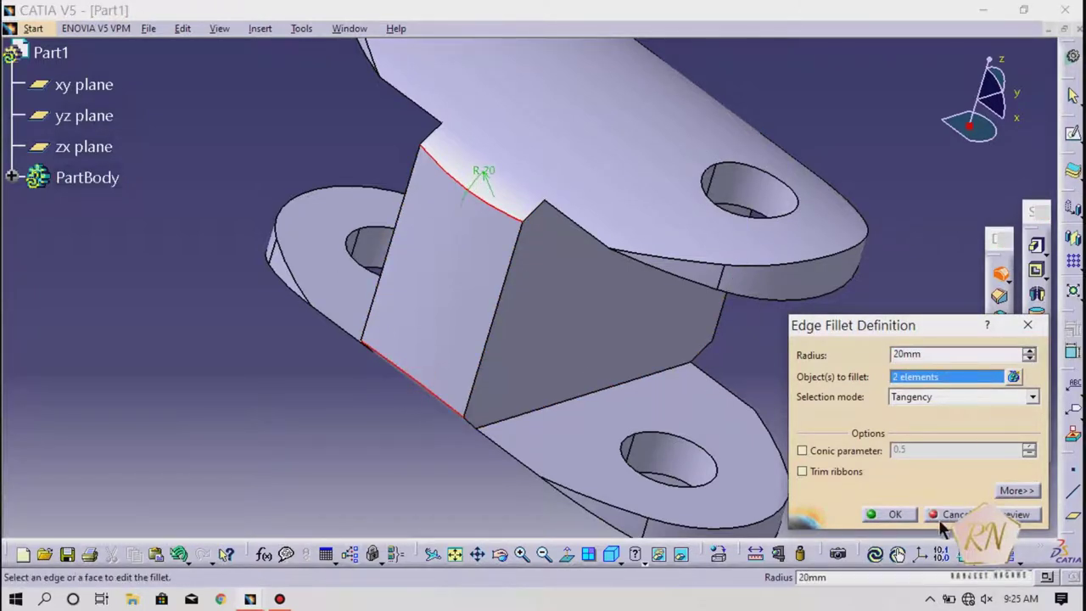
left_click(891, 515)
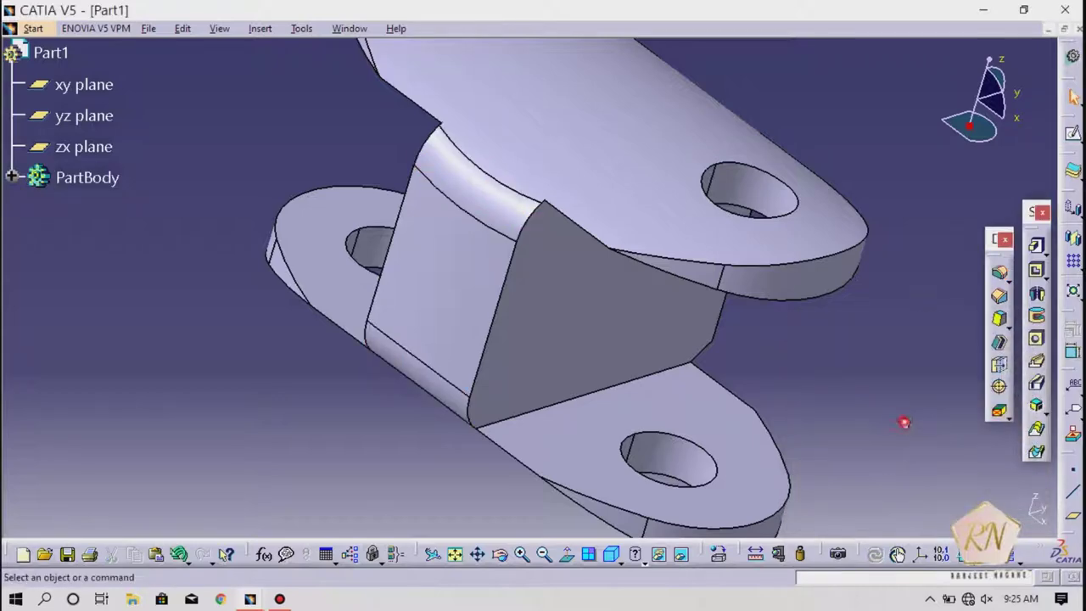
Fillet all upper and lower edge segments of the central block's opposite side face with a 20 mm radius
left_click_drag(507, 551, 627, 301)
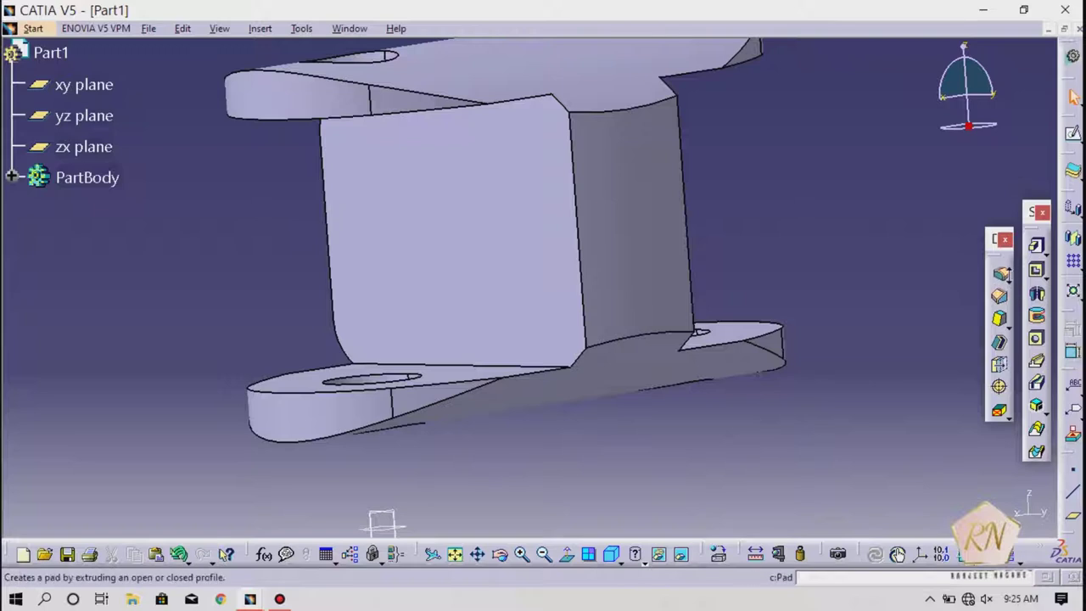
left_click(1002, 276)
left_click(645, 106)
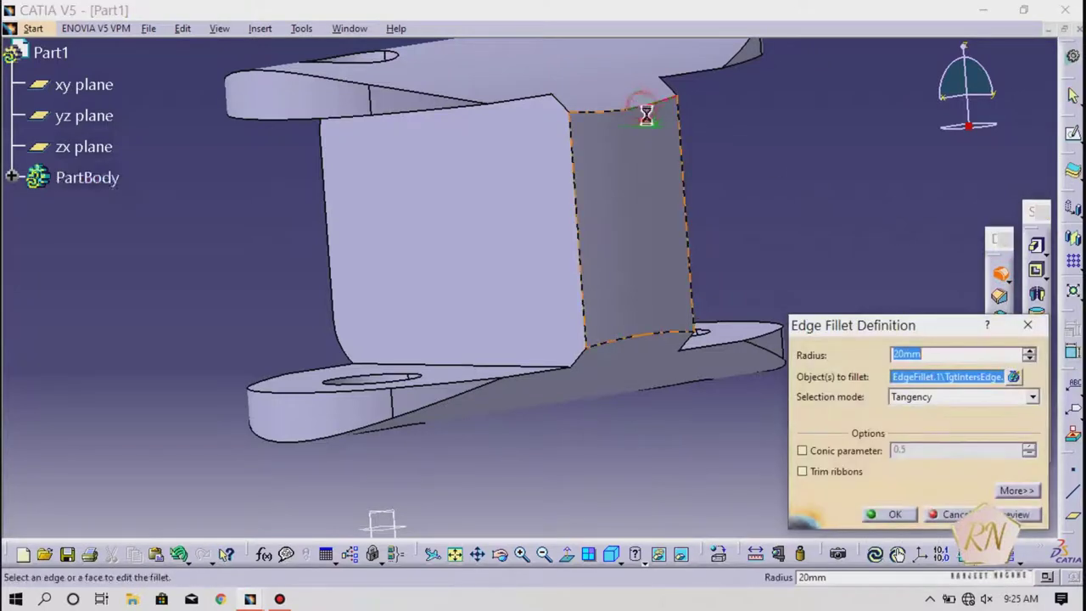
left_click(643, 333)
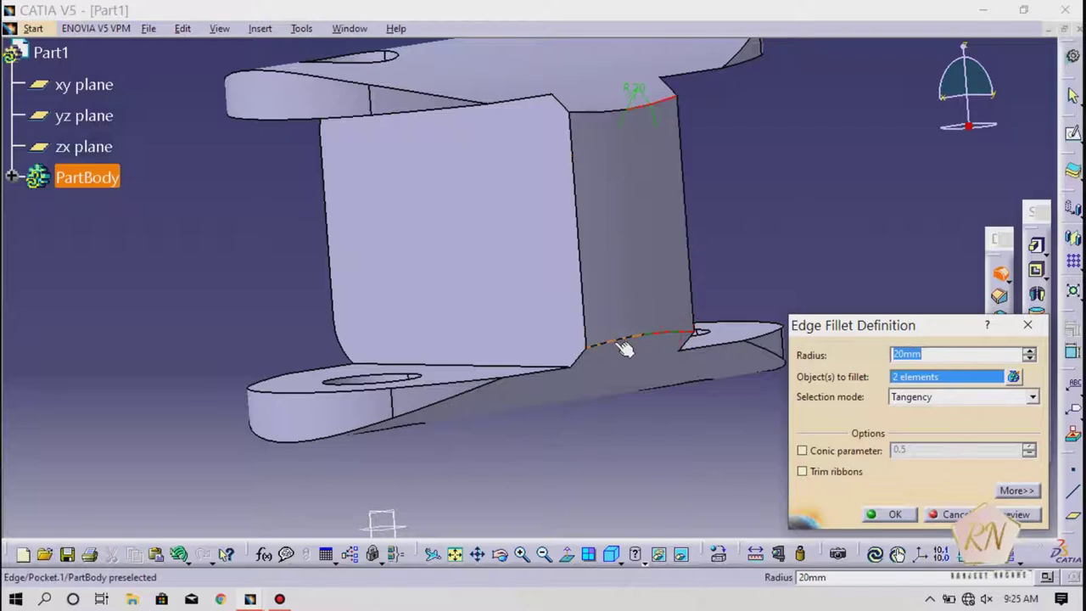
left_click(600, 110)
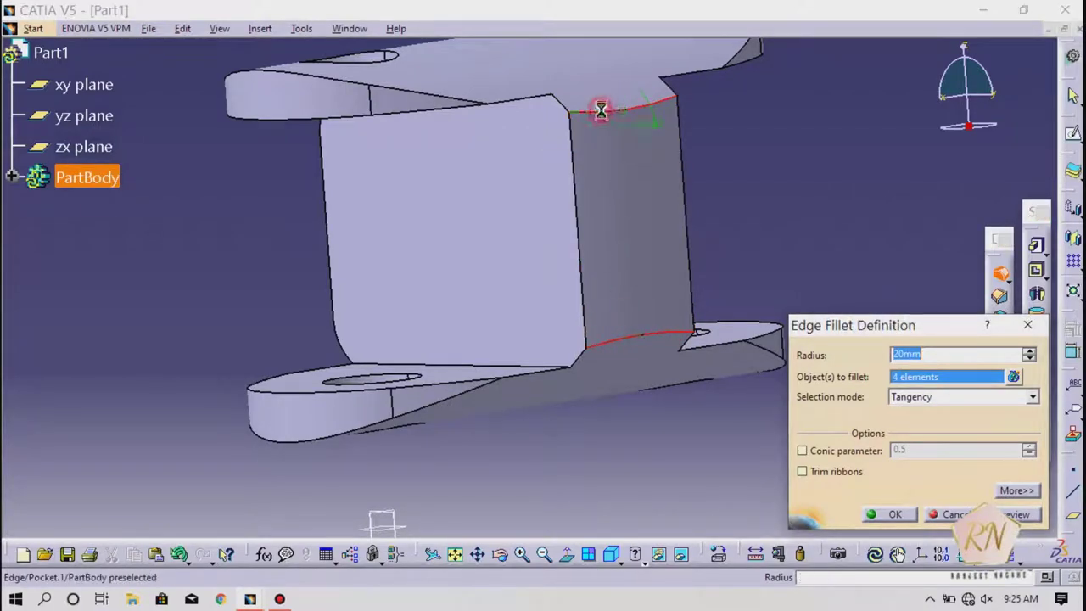
left_click(898, 515)
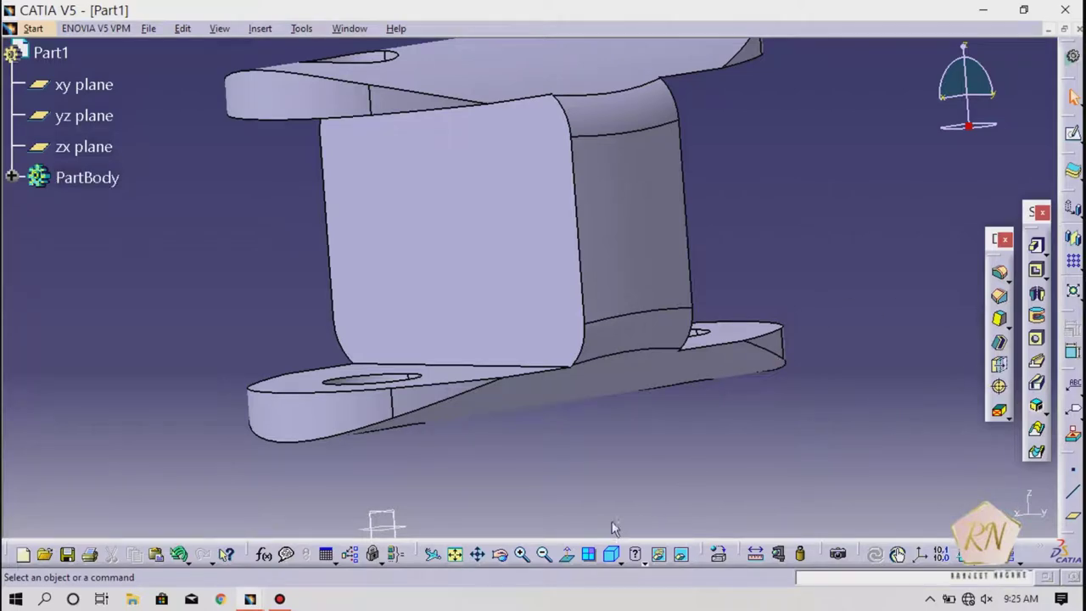
Start a sketch on the inner flat face of the lower lug, with the whole link outline in view
mouse_move(506, 557)
left_mouse_down()
mouse_move(446, 243)
mouse_move(567, 339)
mouse_move(648, 333)
mouse_move(710, 346)
mouse_move(497, 337)
mouse_move(510, 456)
mouse_move(562, 492)
mouse_move(568, 516)
mouse_move(587, 390)
mouse_move(626, 250)
mouse_move(650, 203)
left_mouse_up()
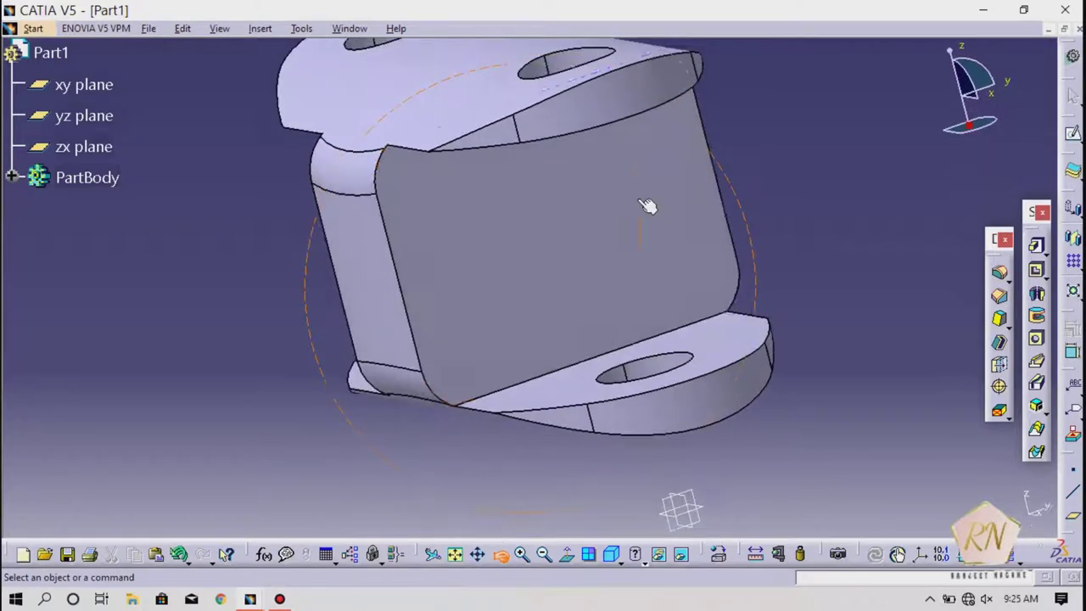
left_click(1073, 136)
left_click(727, 332)
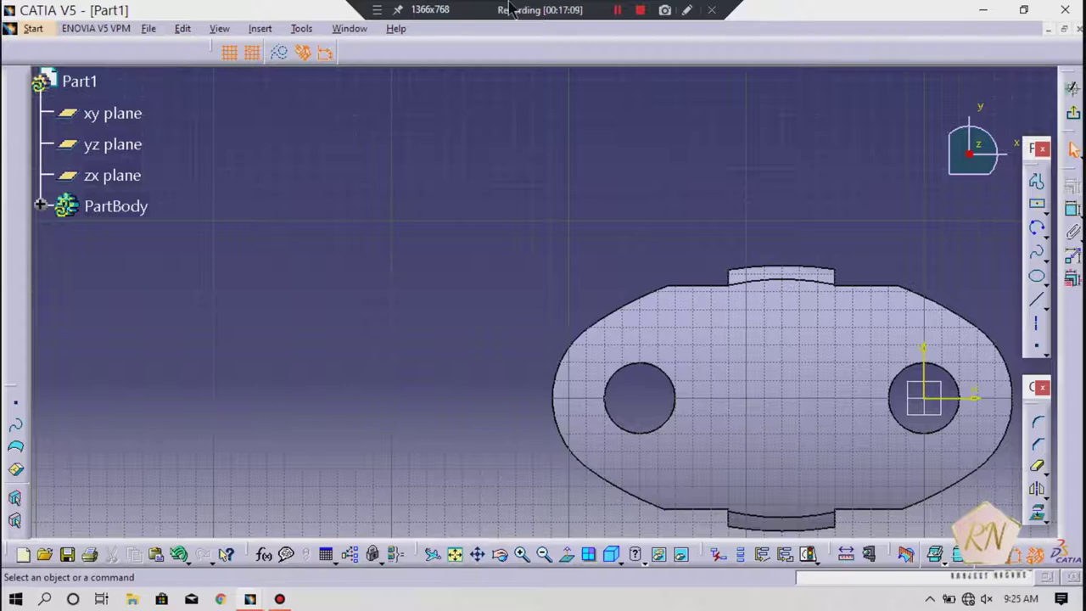
left_click(477, 553)
left_click_drag(448, 444, 254, 370)
left_click(522, 555)
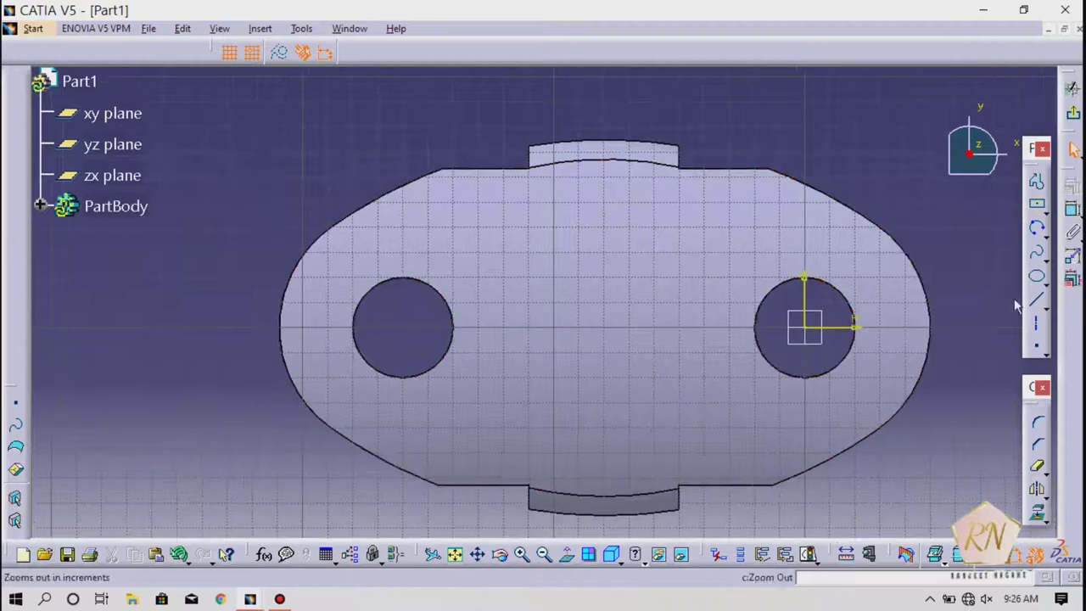
left_click(1036, 225)
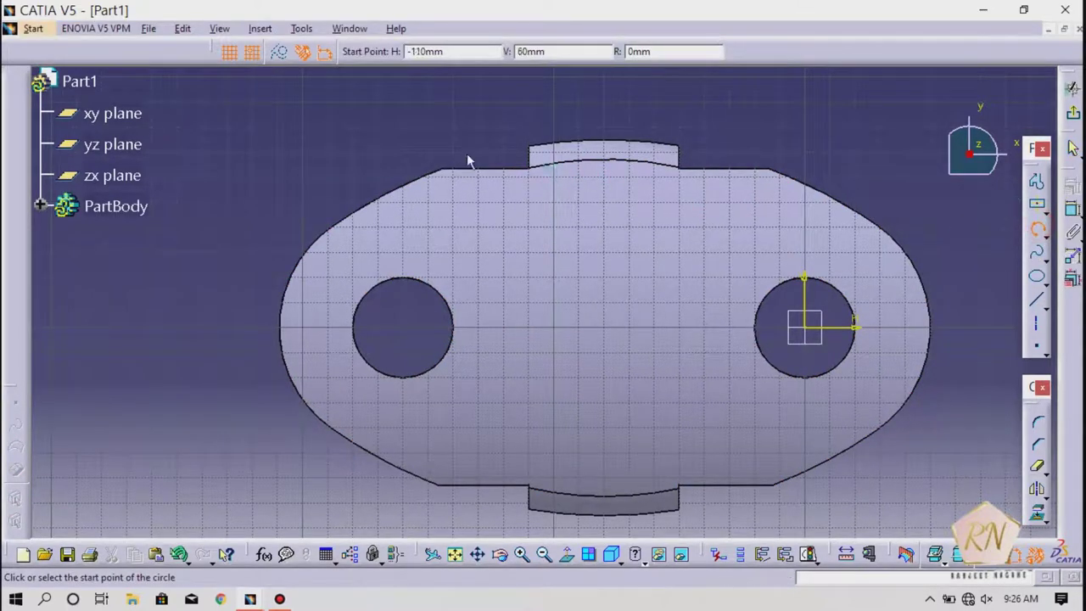
left_click(352, 201)
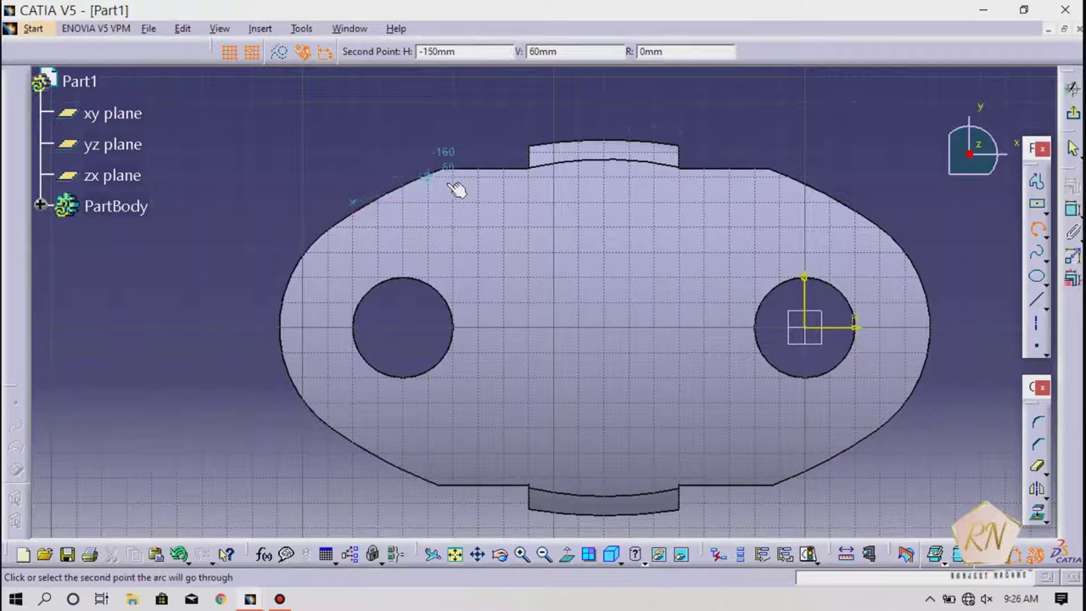
left_click(449, 177)
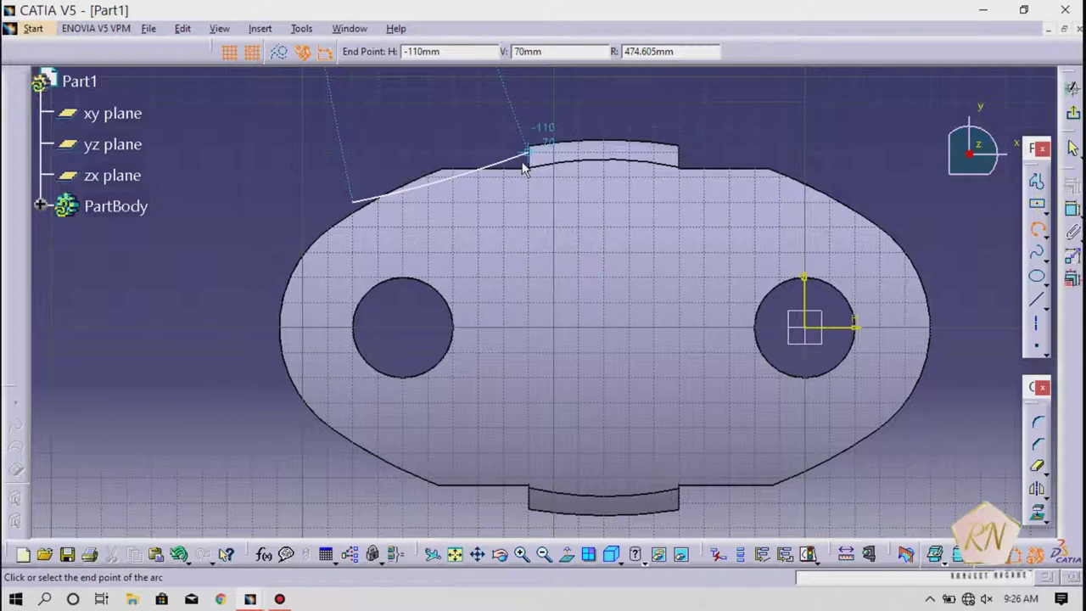
key("Escape")
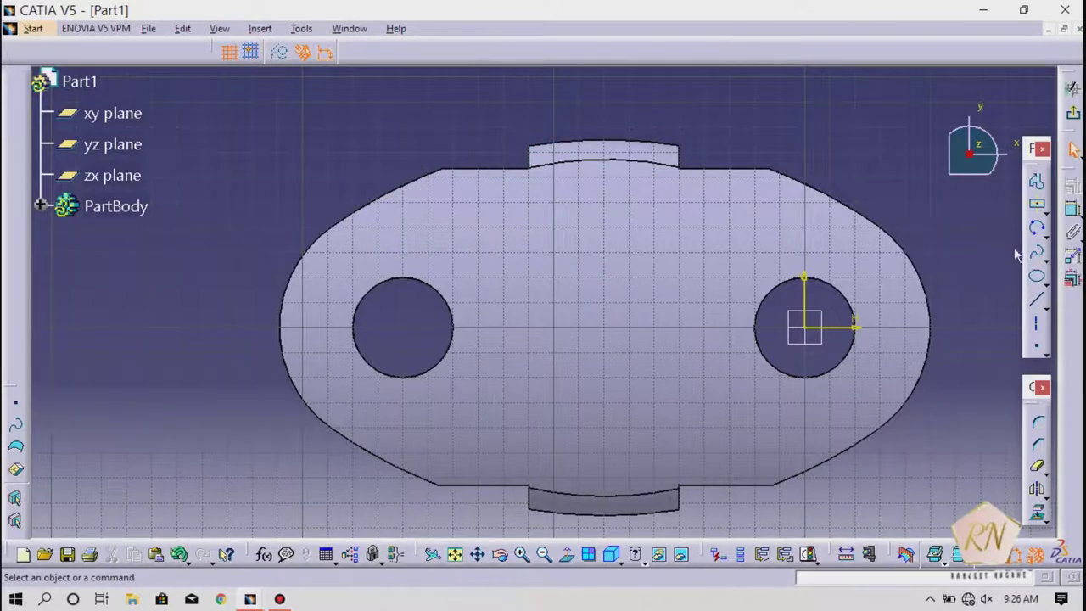
Draw a three-point arc from the link's sloped outer edge, past its angled corner, to the central block's near corner on the far-hole side
left_click(1036, 228)
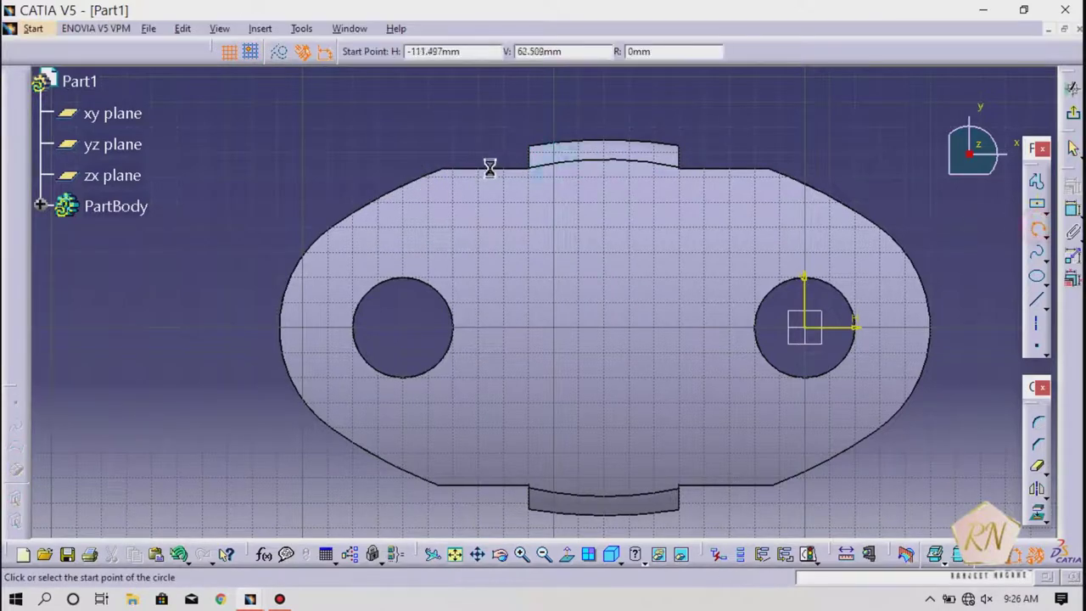
left_click(382, 193)
left_click(446, 178)
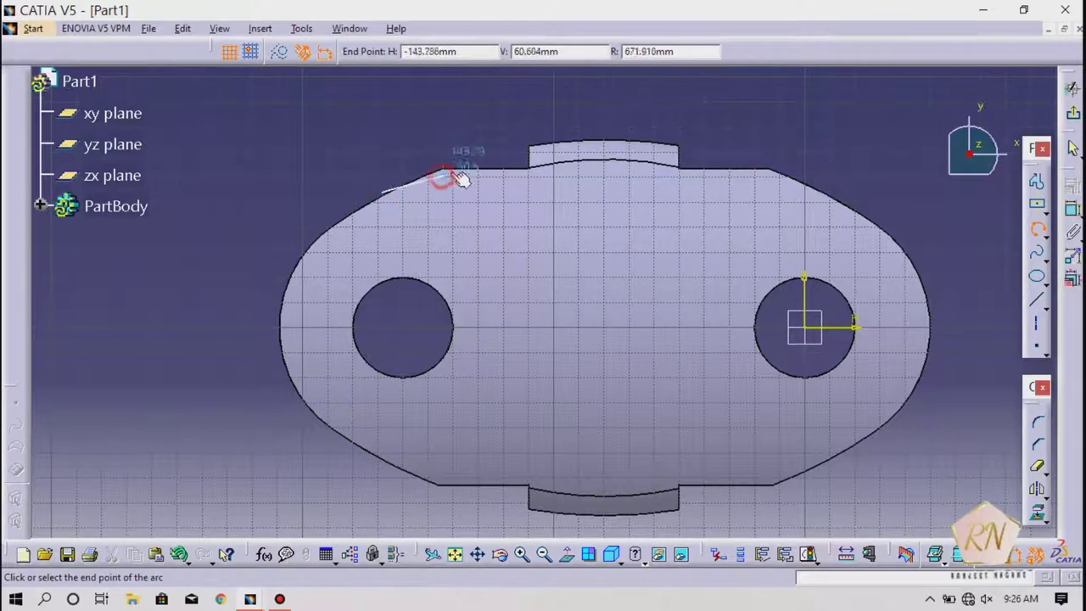
left_click(530, 169)
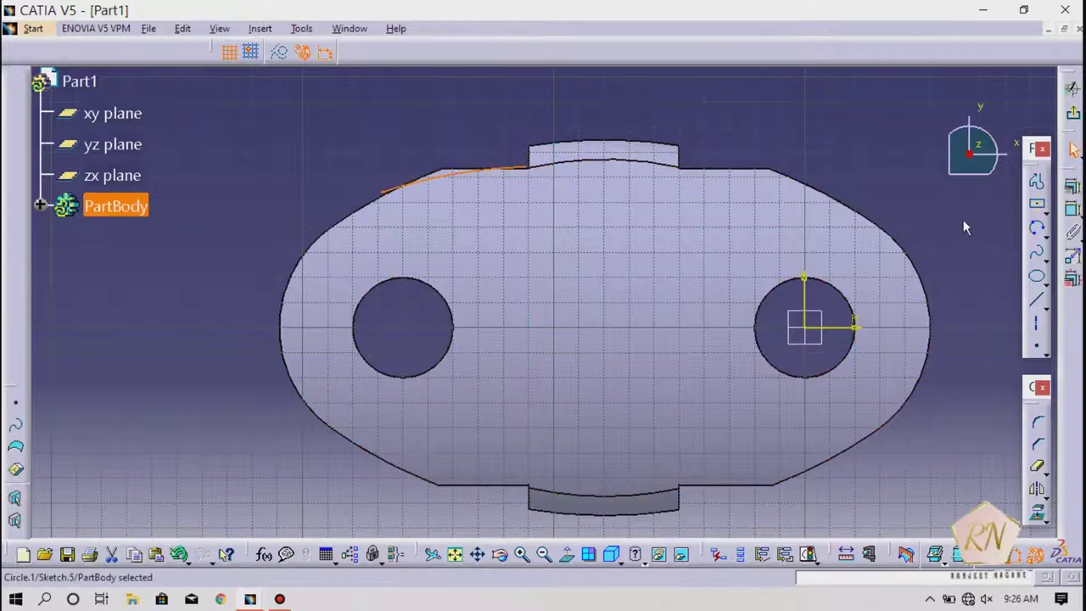
Draw three connected lines outside the link outline from the arc's block-side end back to its outer end, closing the profile
left_click(1036, 182)
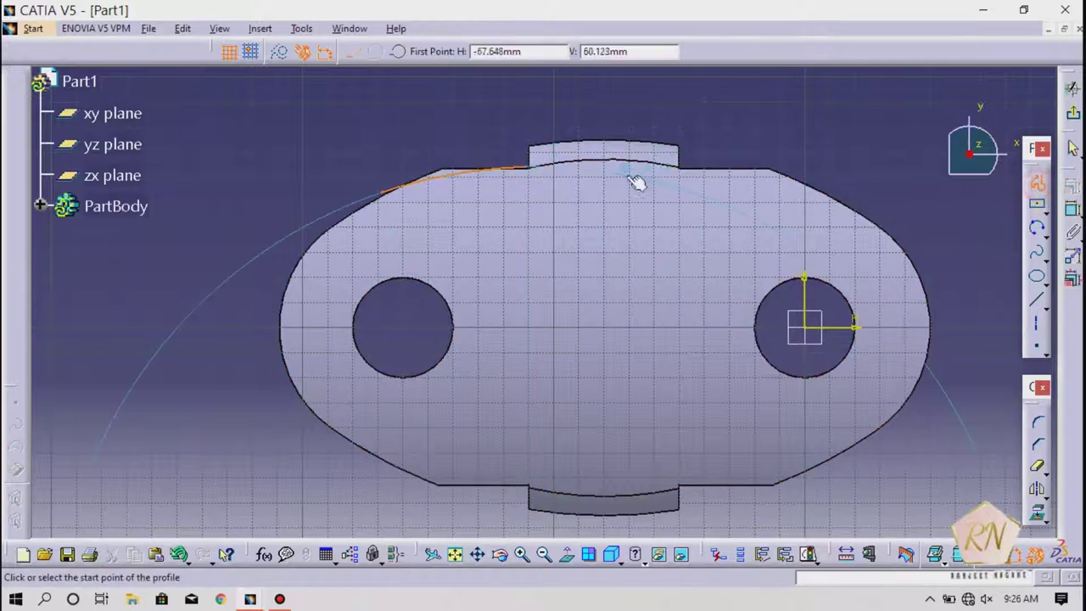
left_click(526, 167)
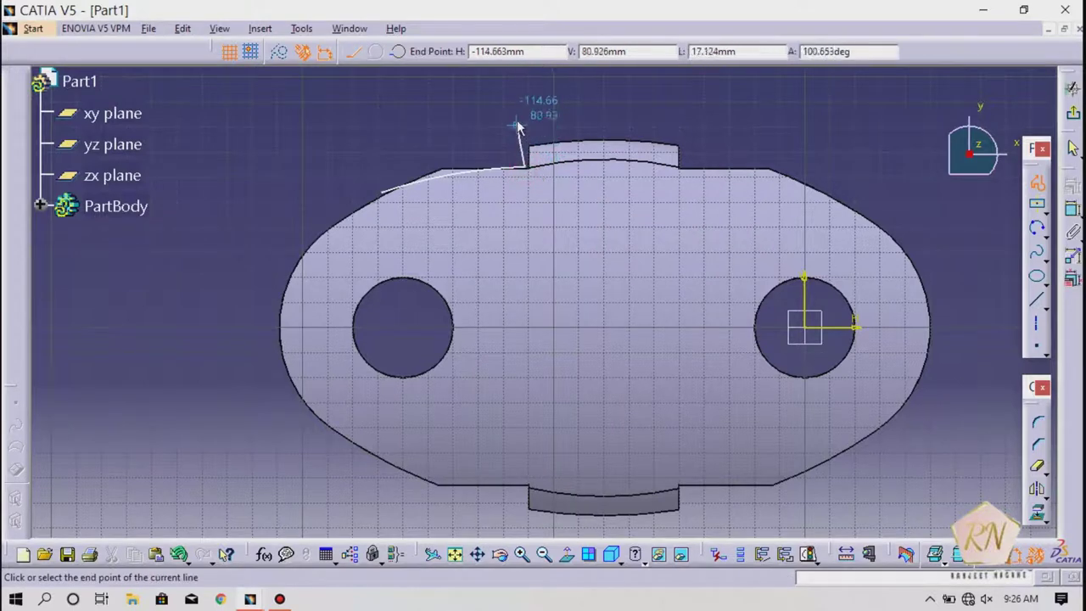
left_click(516, 112)
left_click(364, 128)
left_click(380, 191)
key("Escape")
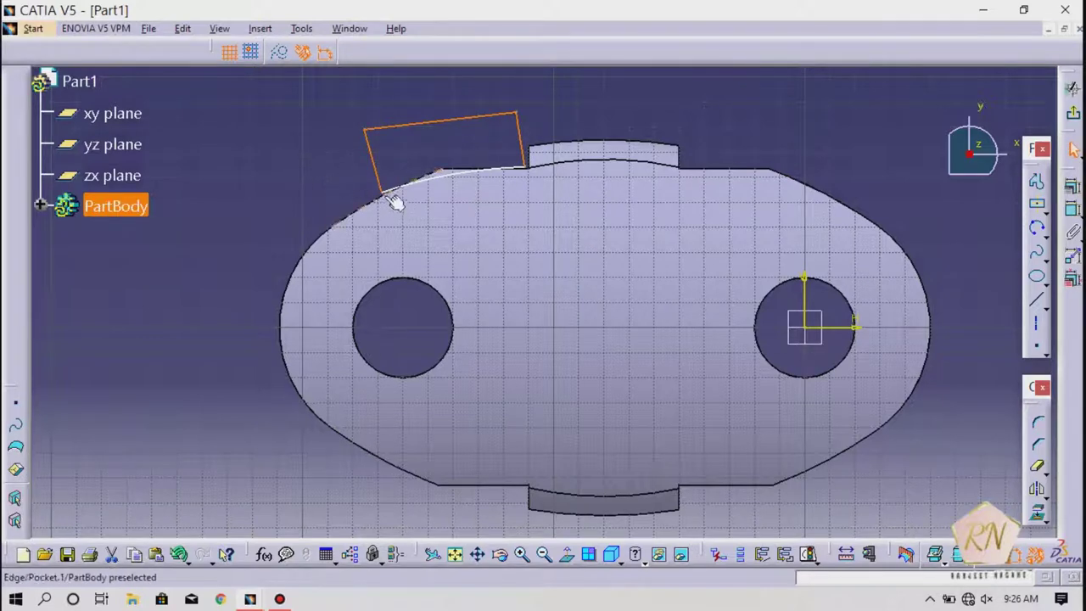
key("Escape")
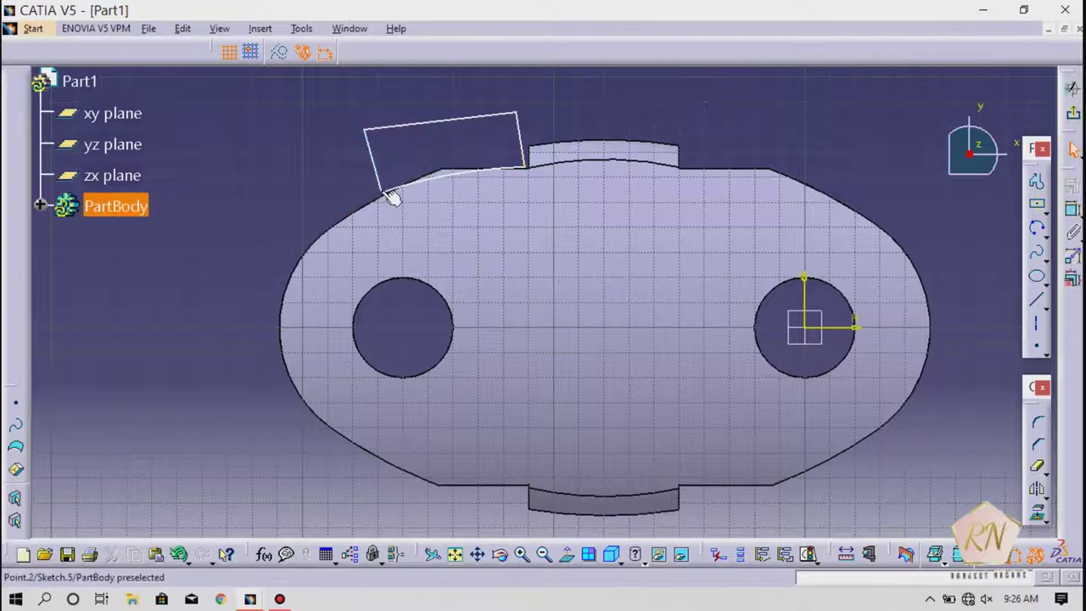
Move the closed profile's lower outer corner further down along the link's sloped outer edge
left_click(381, 196)
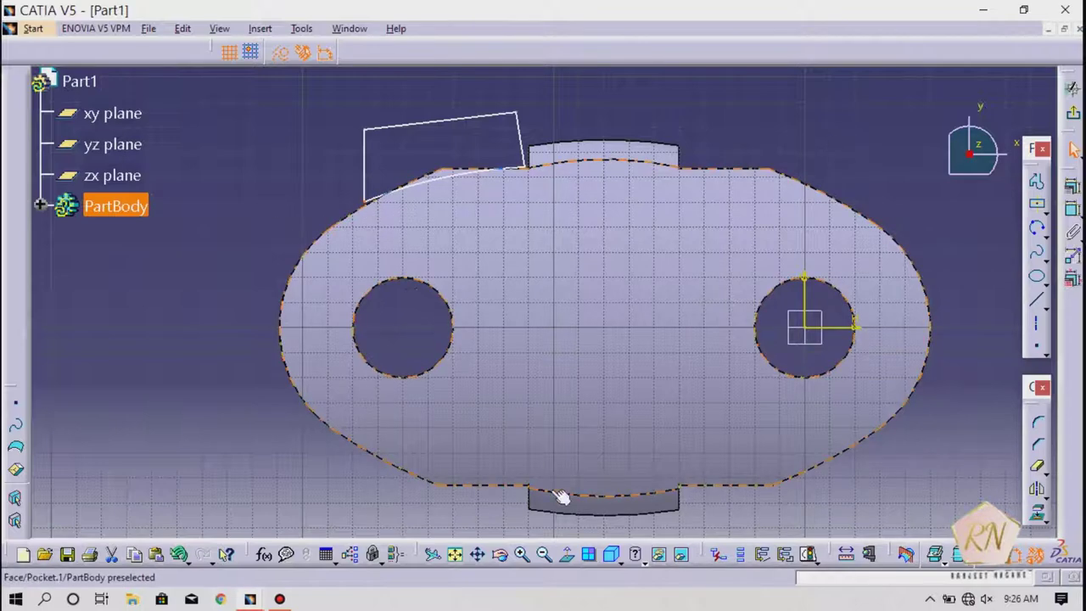
left_click(523, 555)
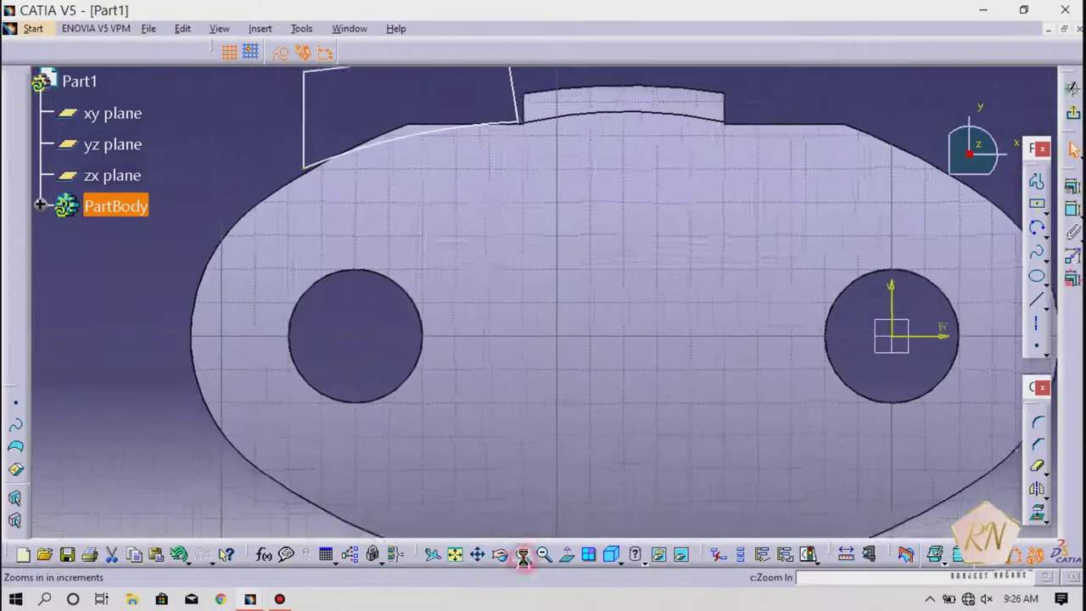
left_click(477, 555)
left_click_drag(311, 276, 653, 477)
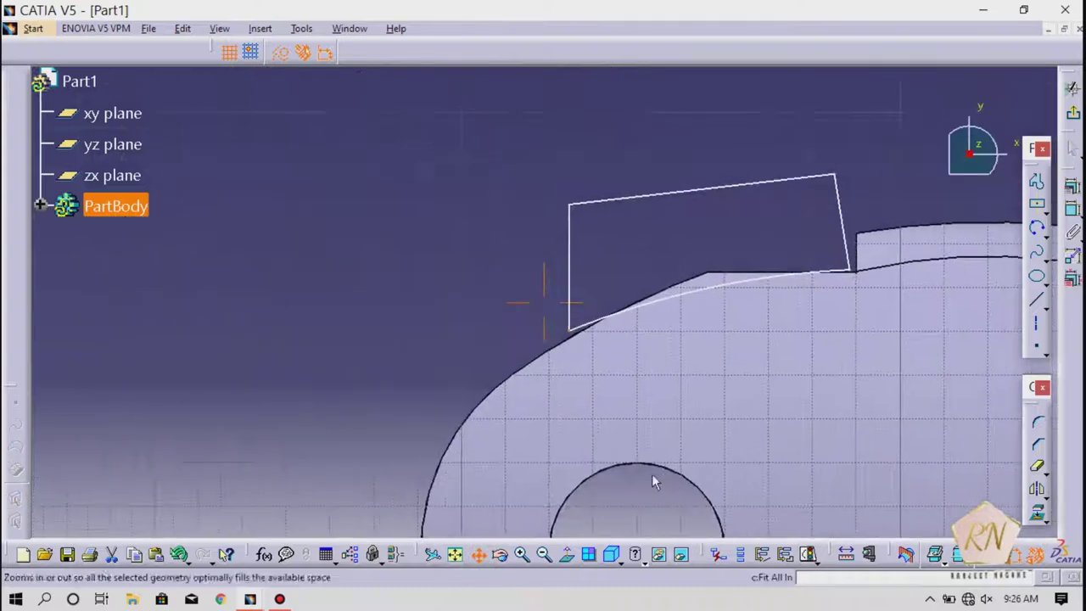
left_click(568, 332)
mouse_move(567, 331)
left_mouse_down()
mouse_move(547, 351)
mouse_move(596, 317)
mouse_move(569, 322)
mouse_move(545, 347)
left_mouse_up()
Replace the profile's arc with a new three-point arc between its two open ends, passing just inside the link's angled corner
double_click(699, 292)
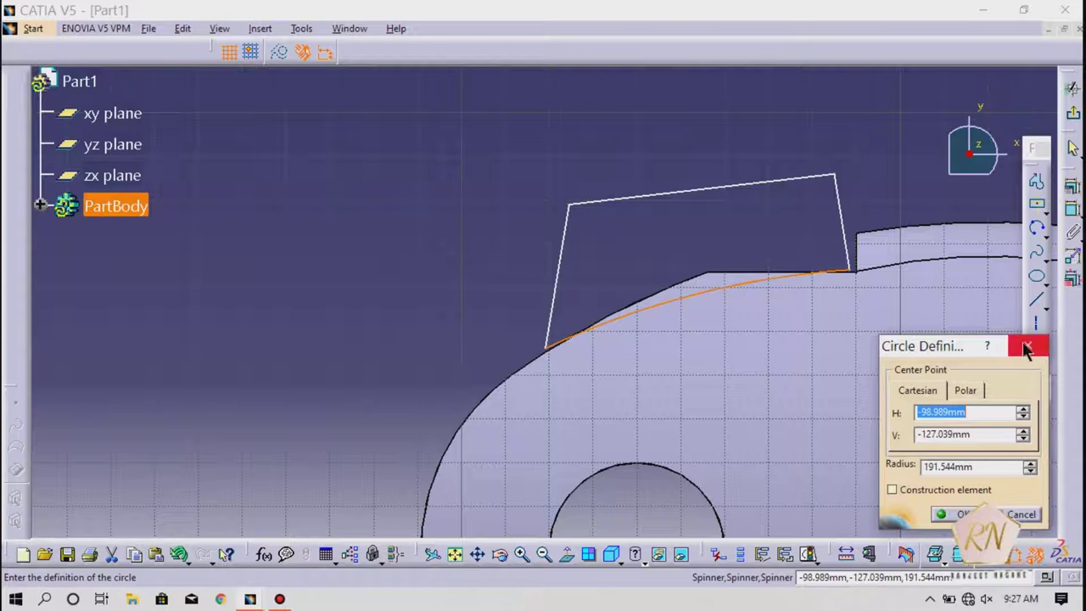
left_click(1026, 348)
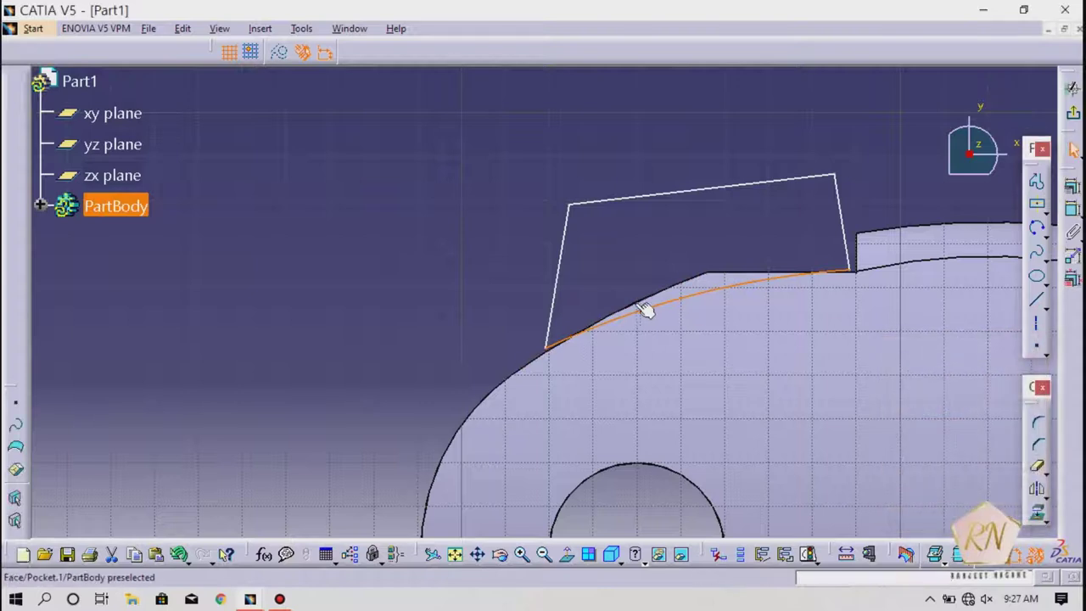
left_click(208, 252)
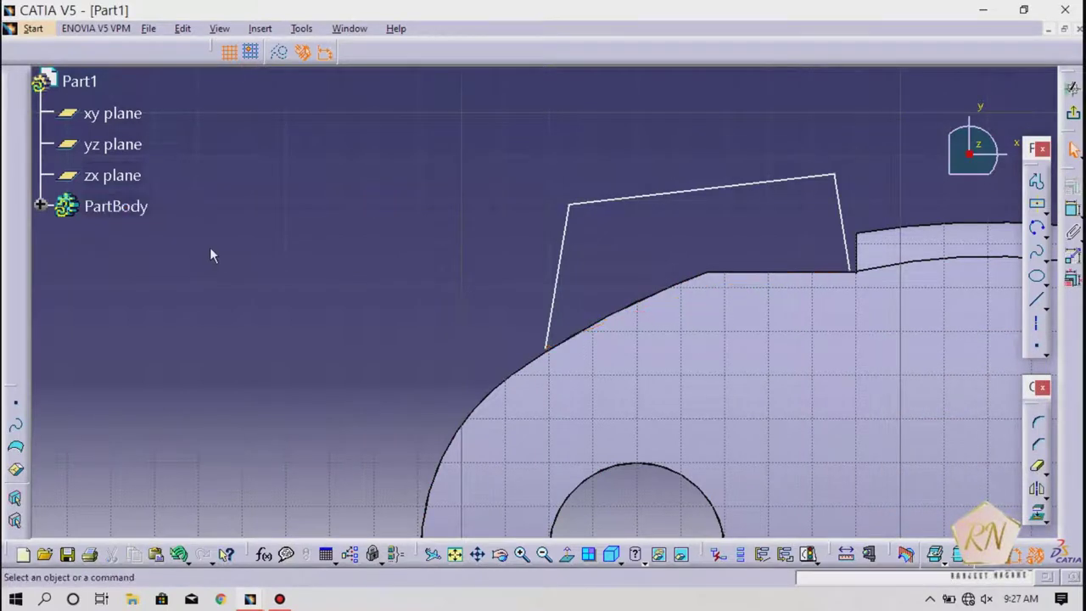
left_click(1036, 228)
left_click(547, 348)
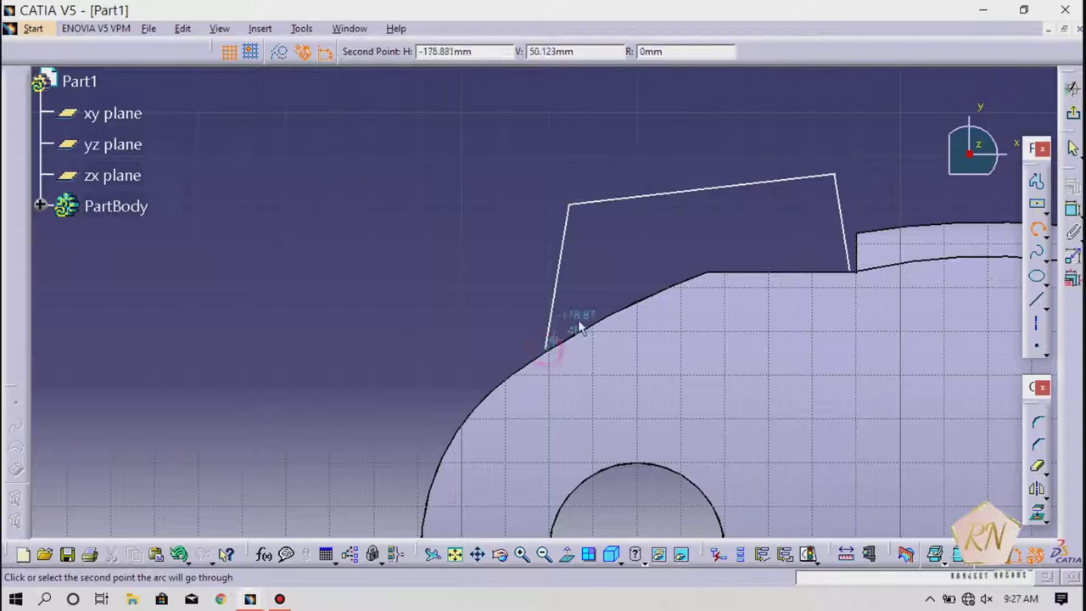
left_click(691, 287)
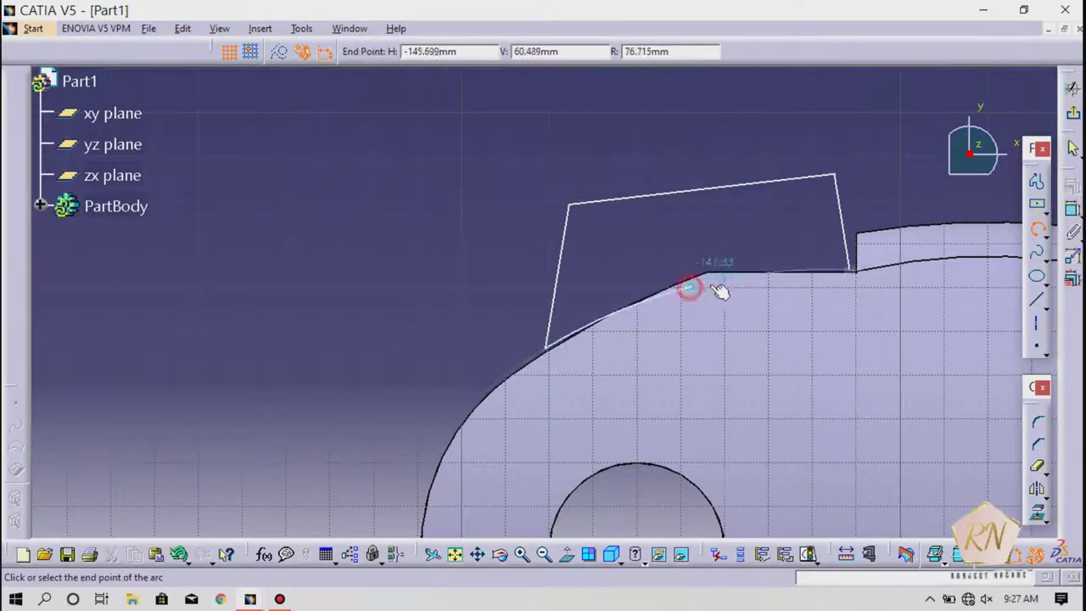
left_click(852, 272)
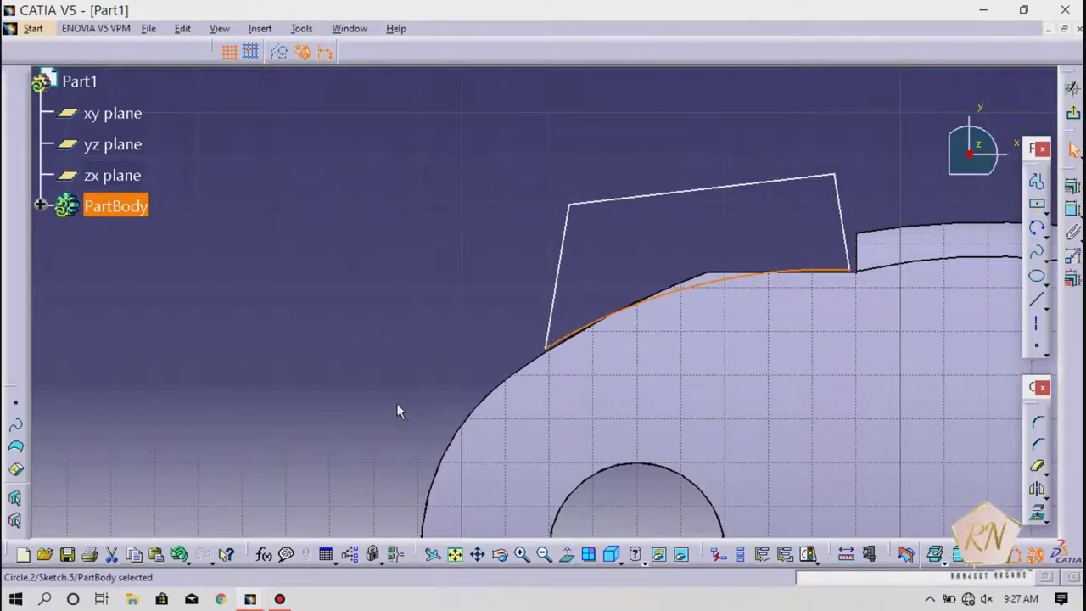
Turn on grid snapping and draw a horizontal line joining the centres of the two holes
left_click(544, 555)
left_click_drag(544, 556, 545, 562)
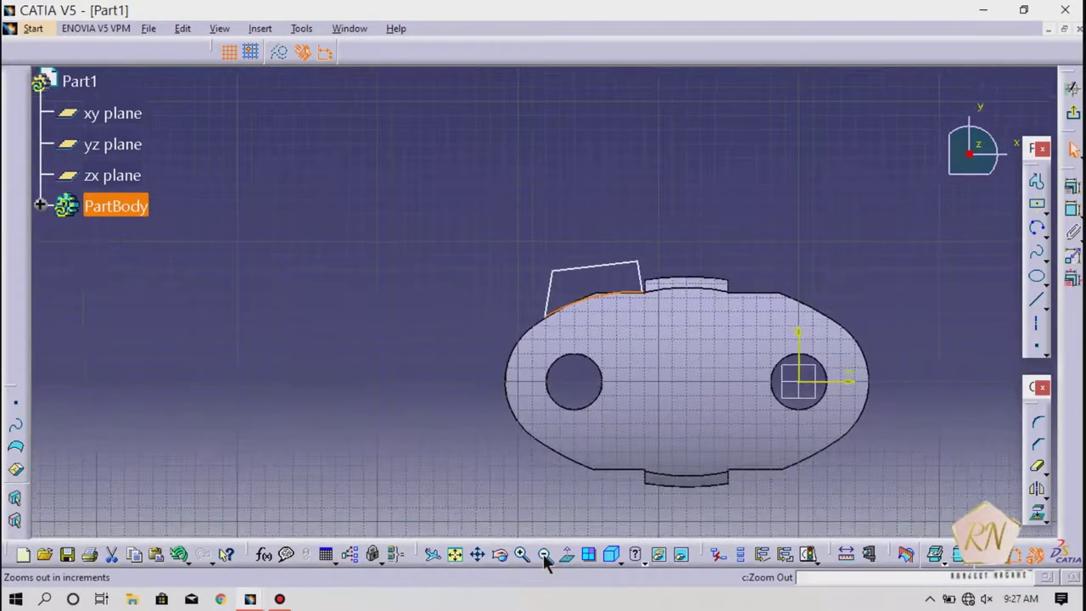
left_click(1035, 181)
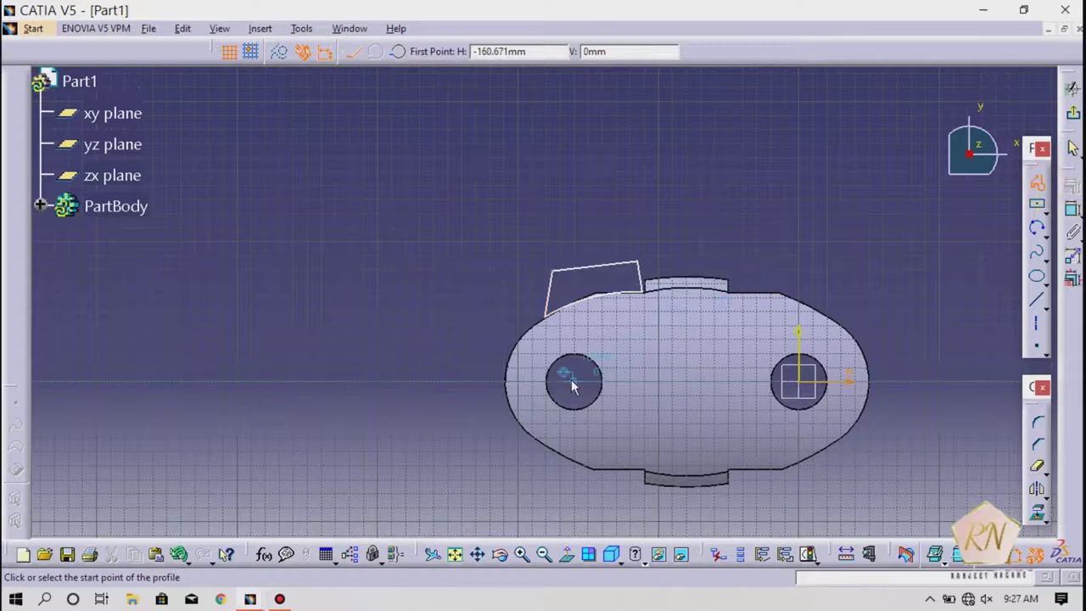
left_click(250, 52)
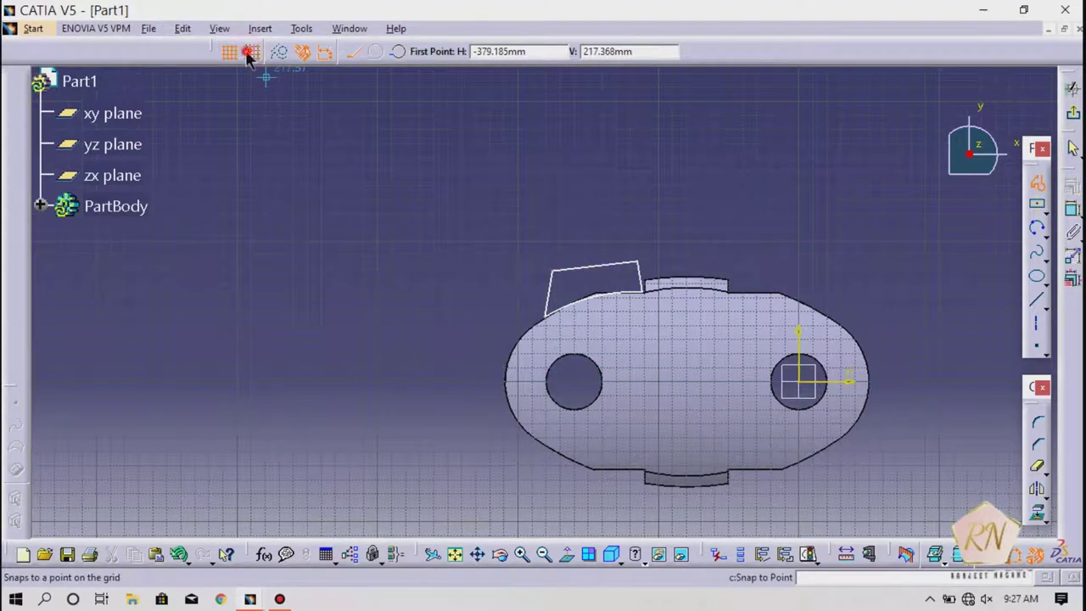
left_click(578, 378)
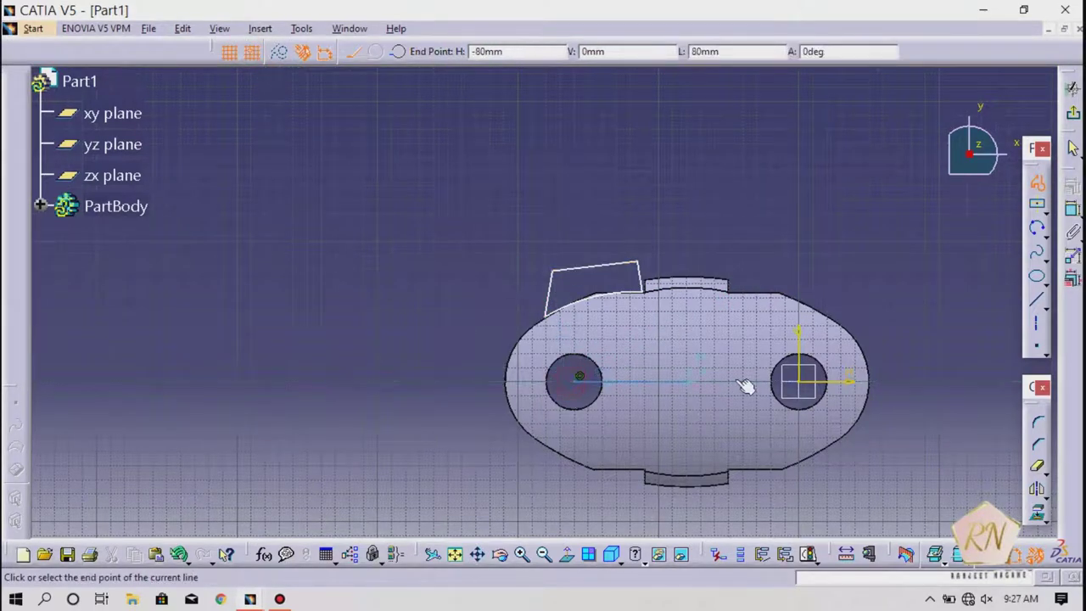
left_click(799, 381)
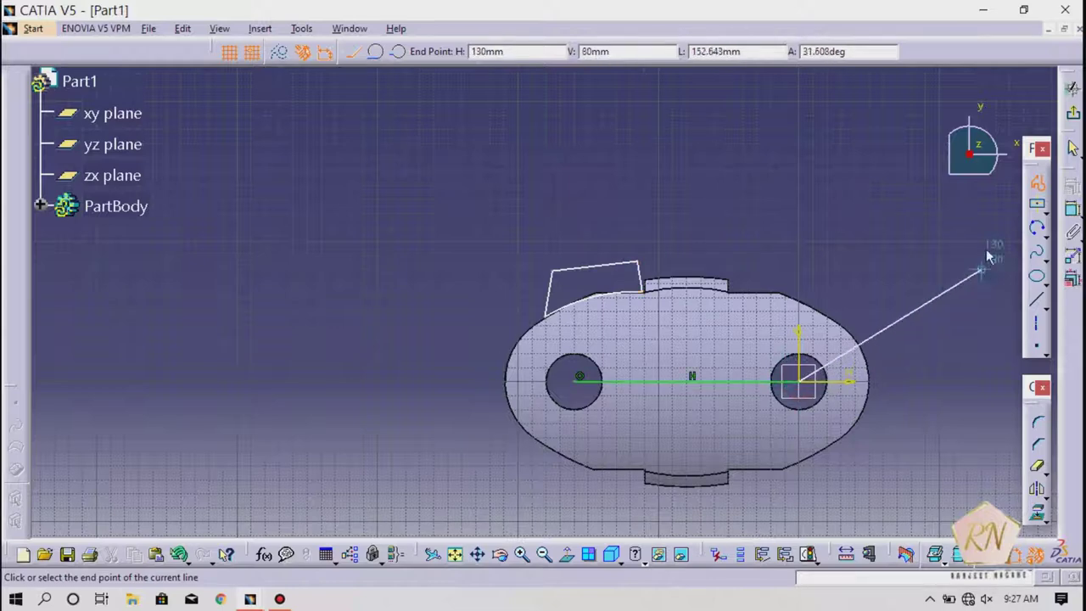
left_click(1037, 181)
Draw a vertical line from the hole-centre line's midpoint up past the central block, and delete the horizontal line
left_click(1036, 181)
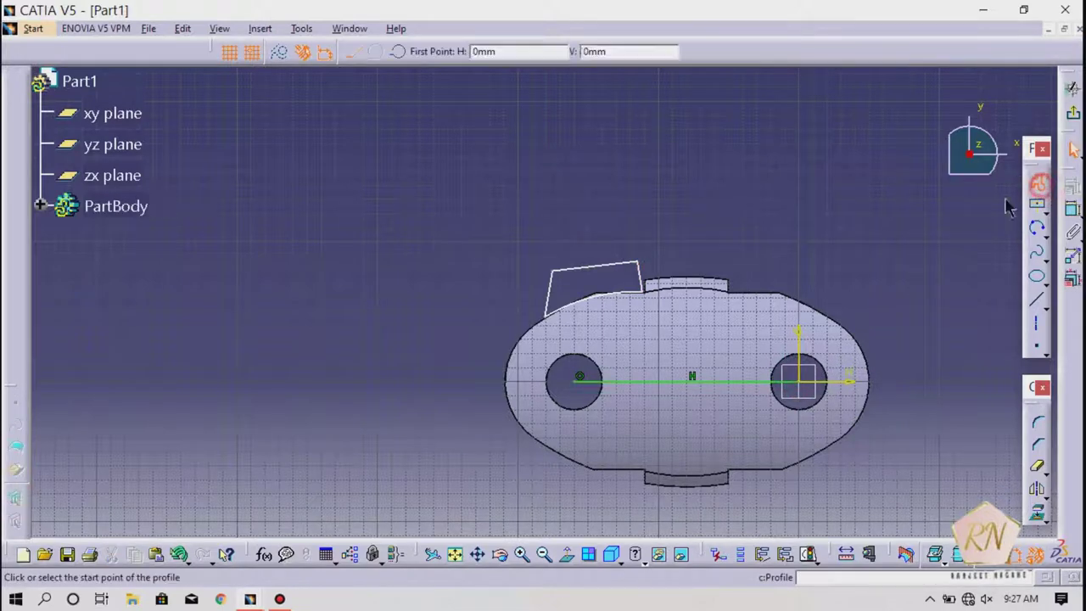
left_click(692, 377)
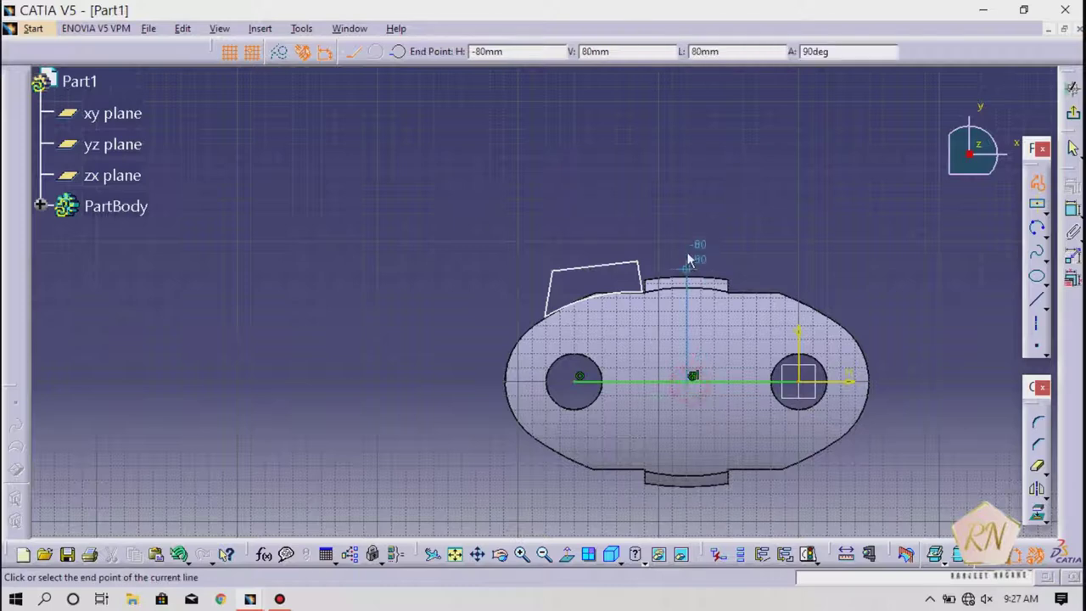
left_click(687, 242)
key("Escape")
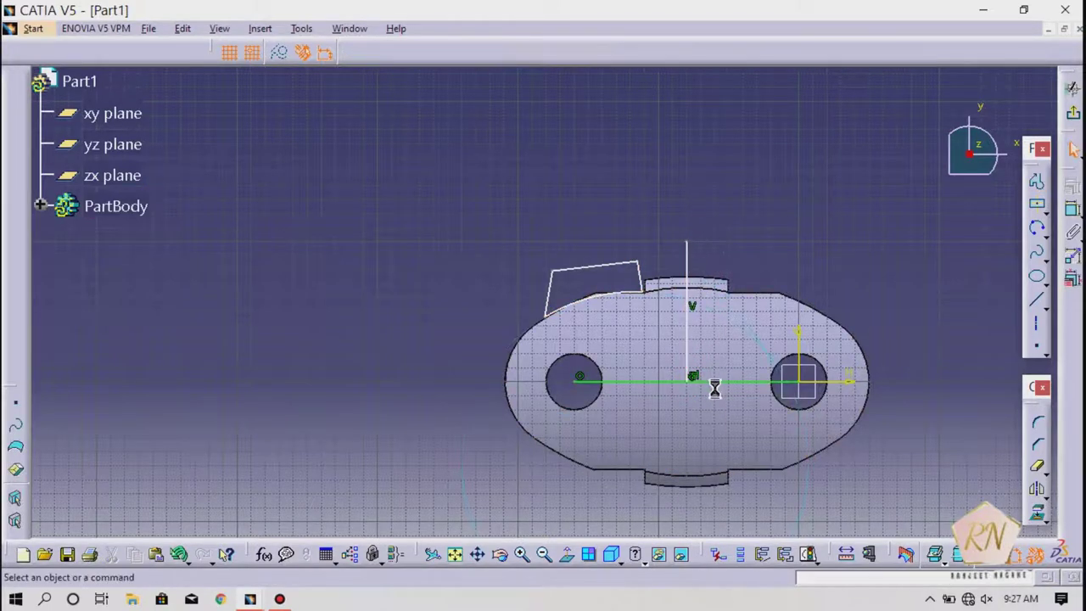
left_click(725, 381)
key("Delete")
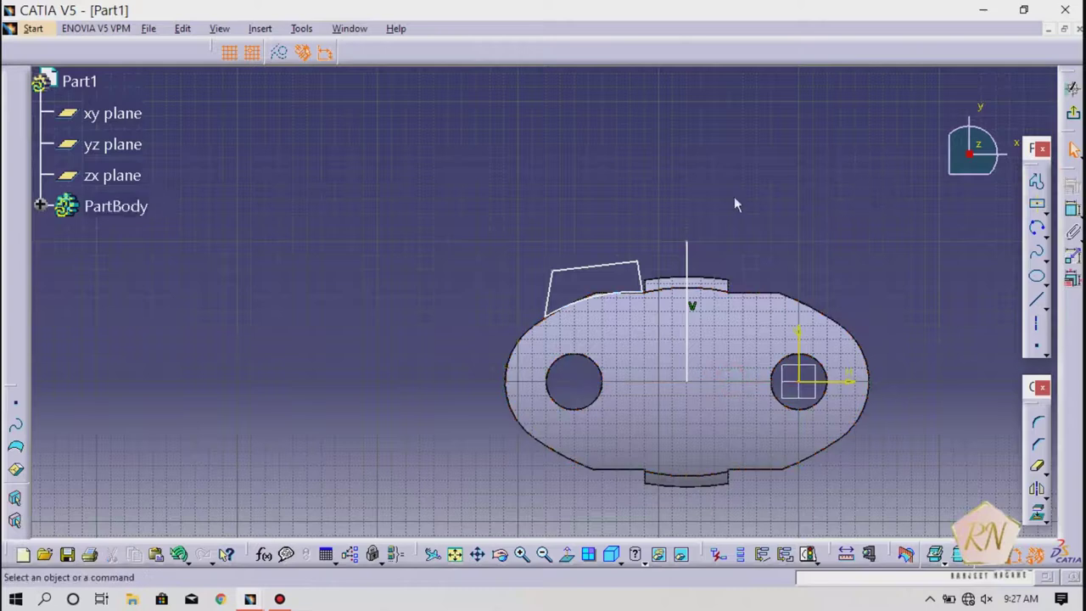
Mirror the closed cutting profile about the vertical line to the other side of the central block
left_click(650, 315)
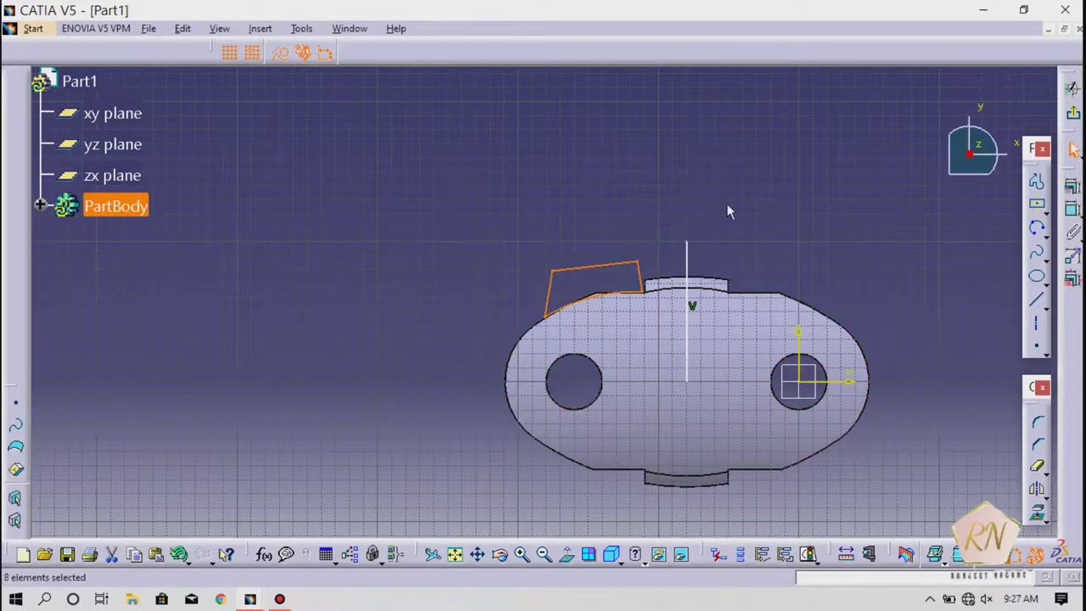
left_click(1037, 489)
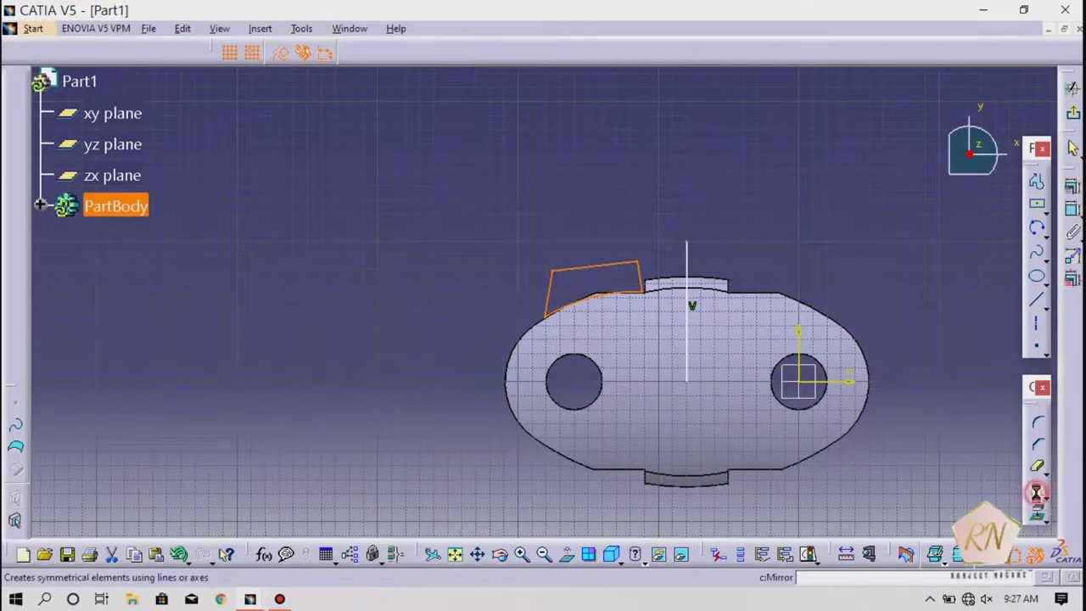
left_click(689, 259)
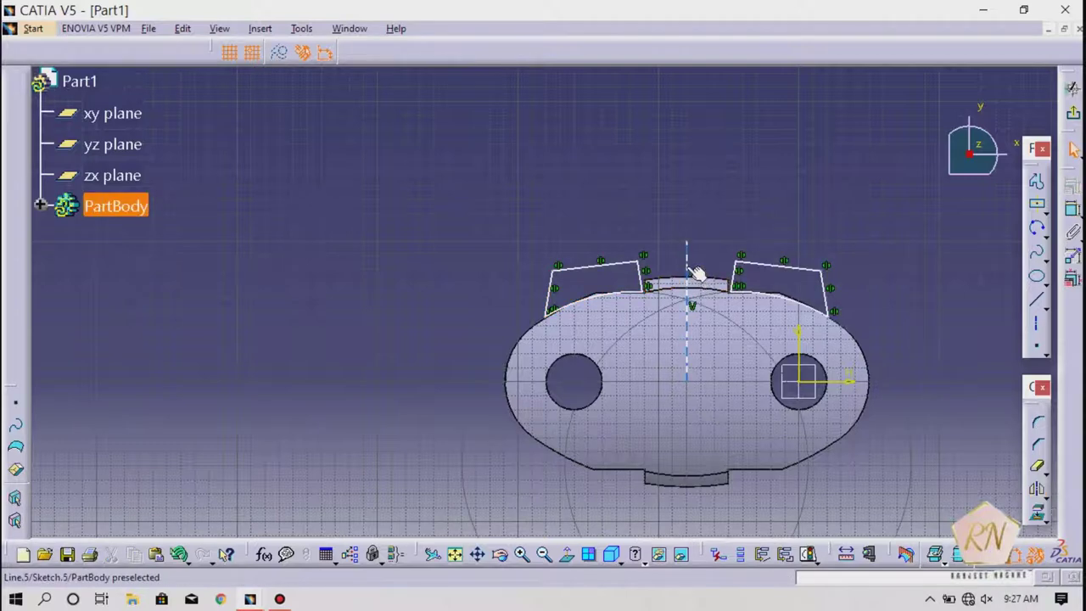
Remove the vertical line and mirror both upper profiles about the sketch's horizontal axis
left_click_drag(882, 331, 421, 227)
left_click(1036, 490)
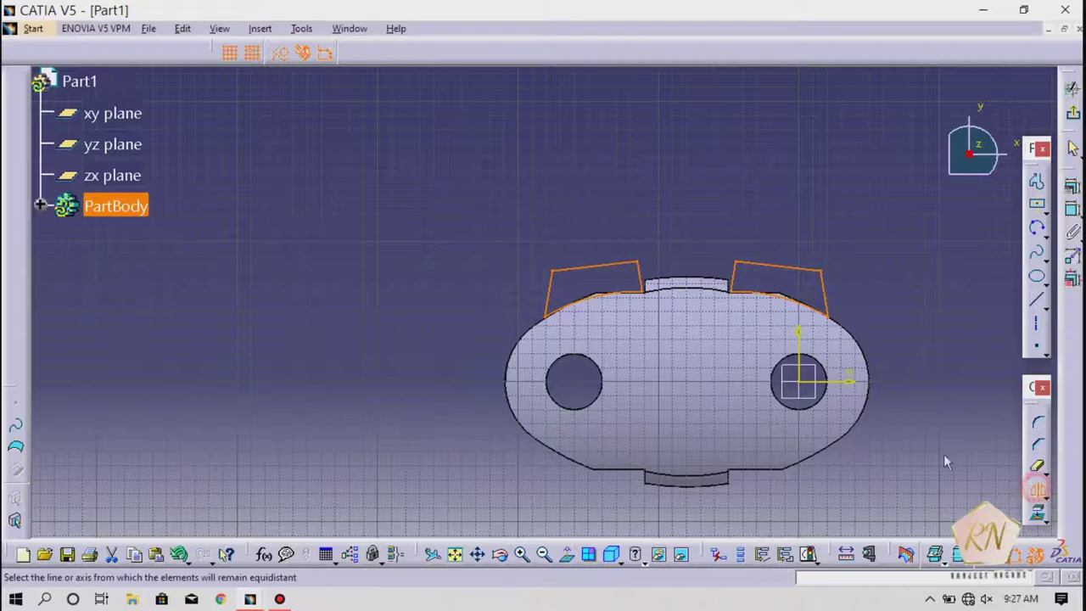
left_click(832, 383)
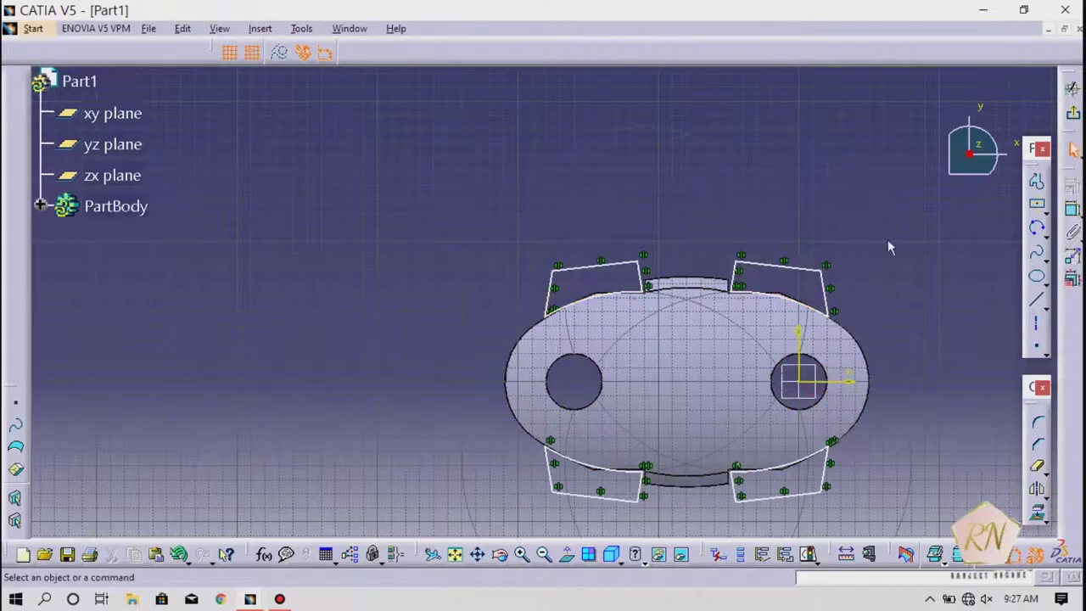
Finish the sketch and cut its four profiles as a 259 mm deep pocket with mirrored extent
left_click(1076, 121)
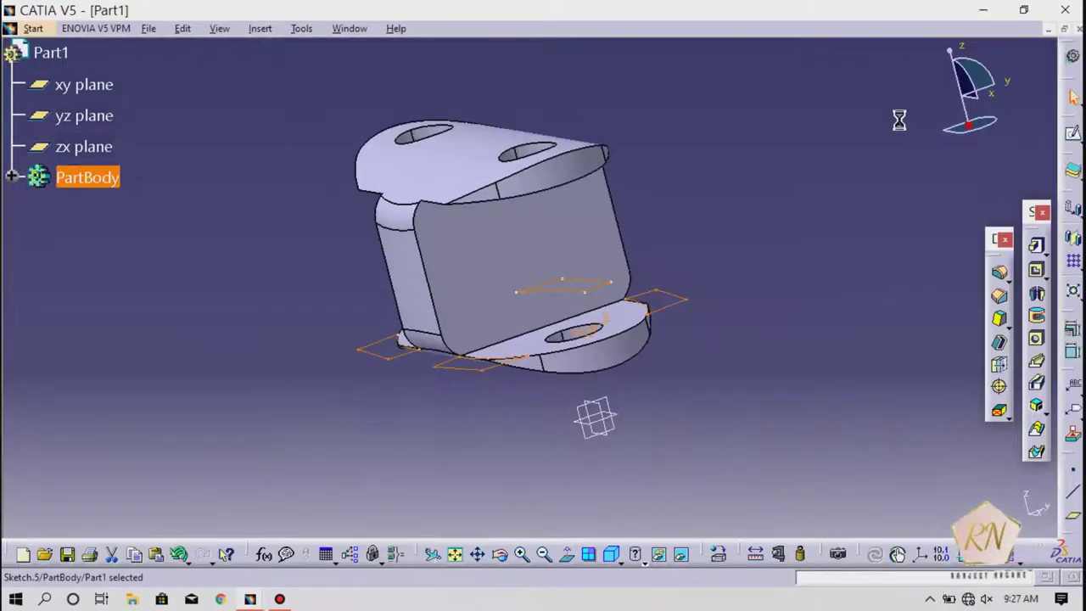
left_click(1036, 270)
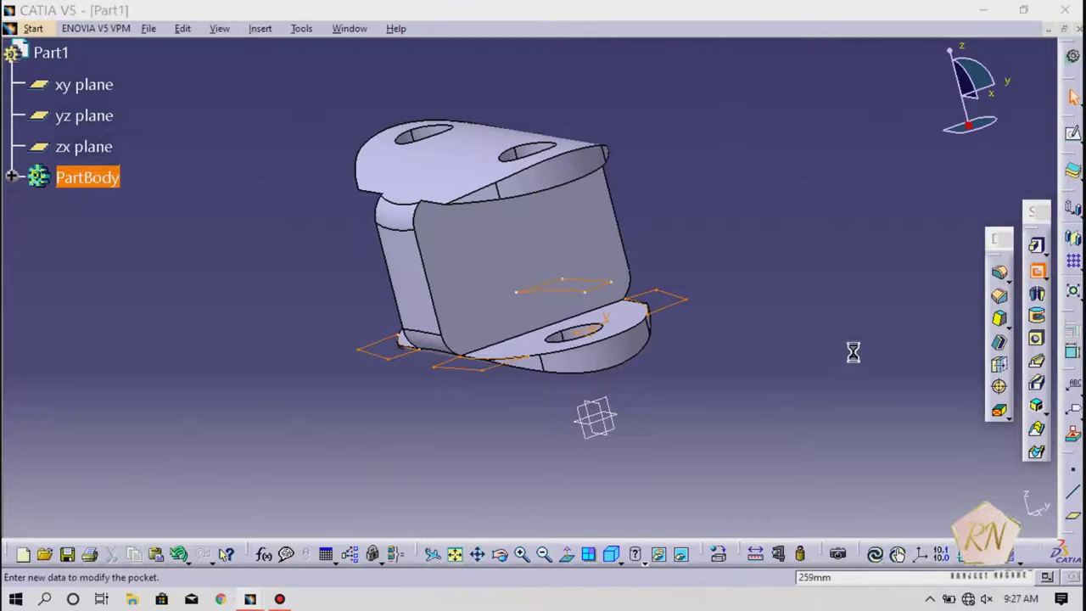
left_click(889, 440)
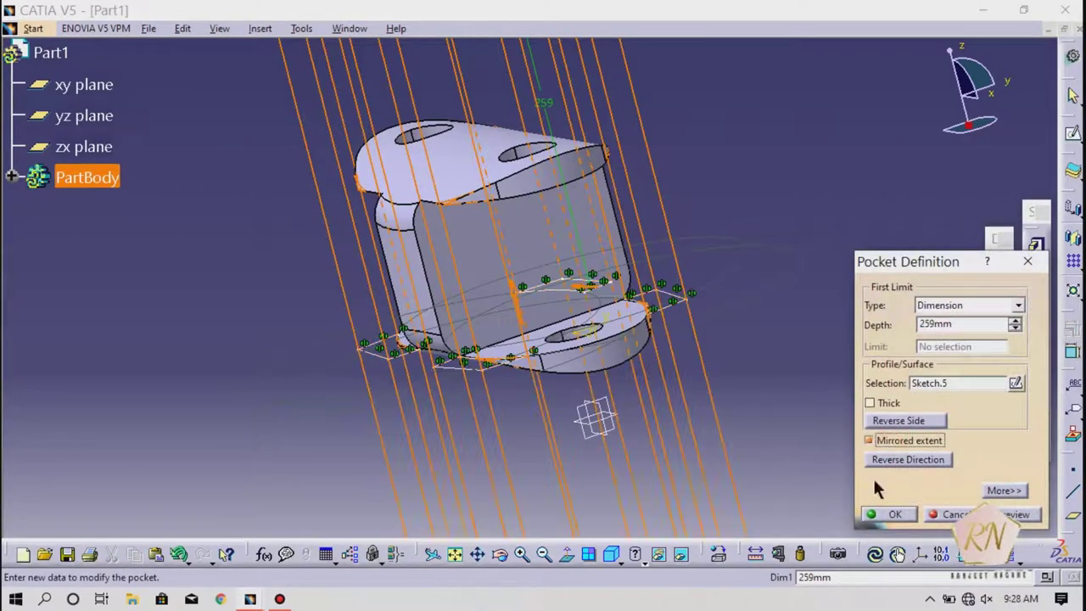
left_click(891, 515)
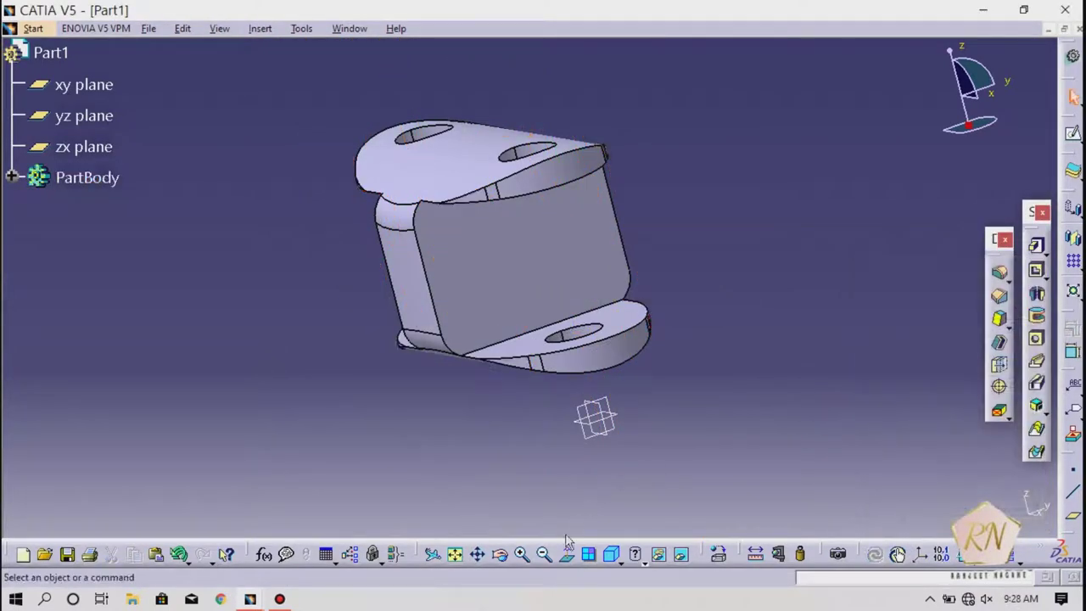
Create a plane offset 12 mm from the lower lug's inner face, with the direction reversed into the lug
left_click(499, 553)
left_click_drag(461, 424, 361, 397)
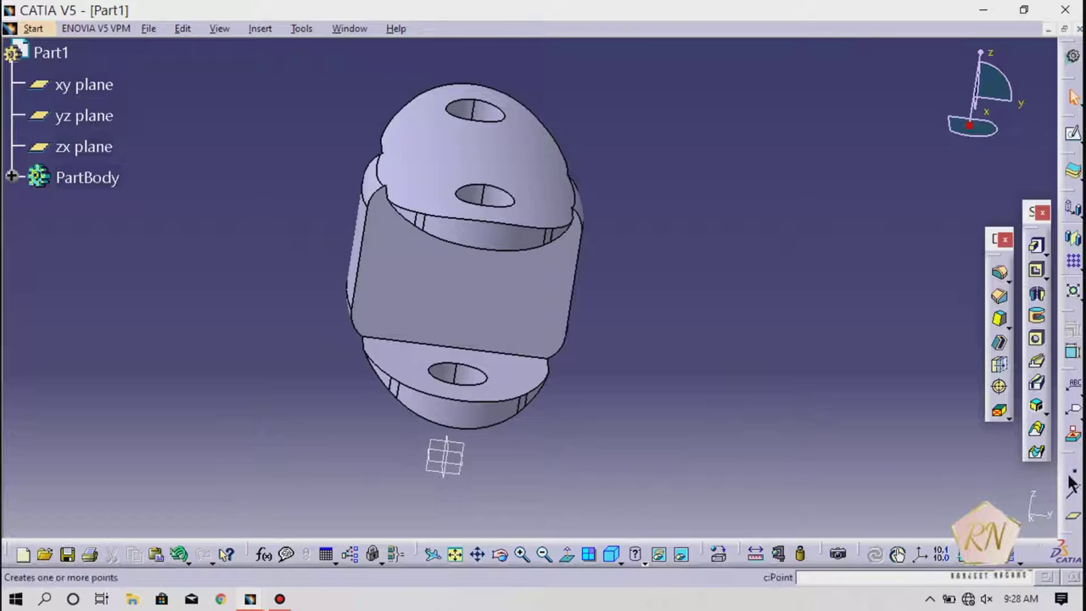
left_click_drag(1067, 465, 957, 434)
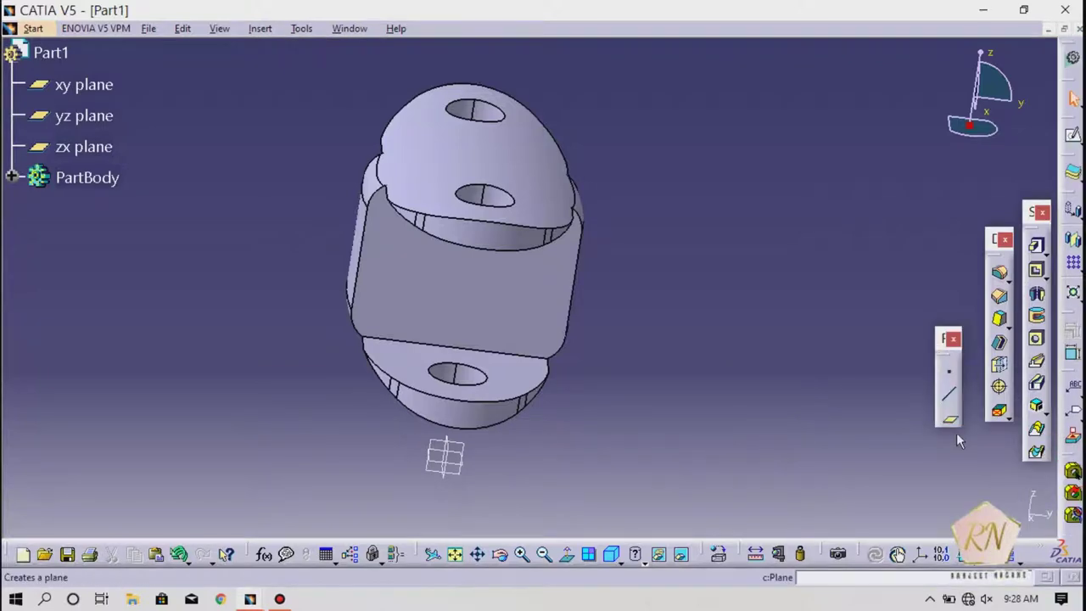
left_click(949, 418)
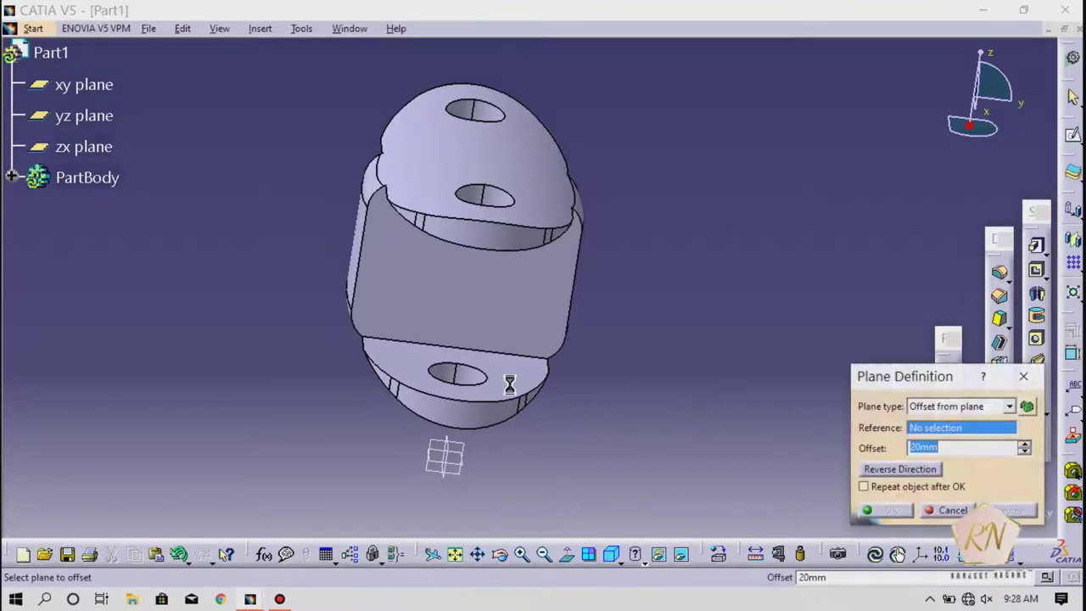
left_click(507, 382)
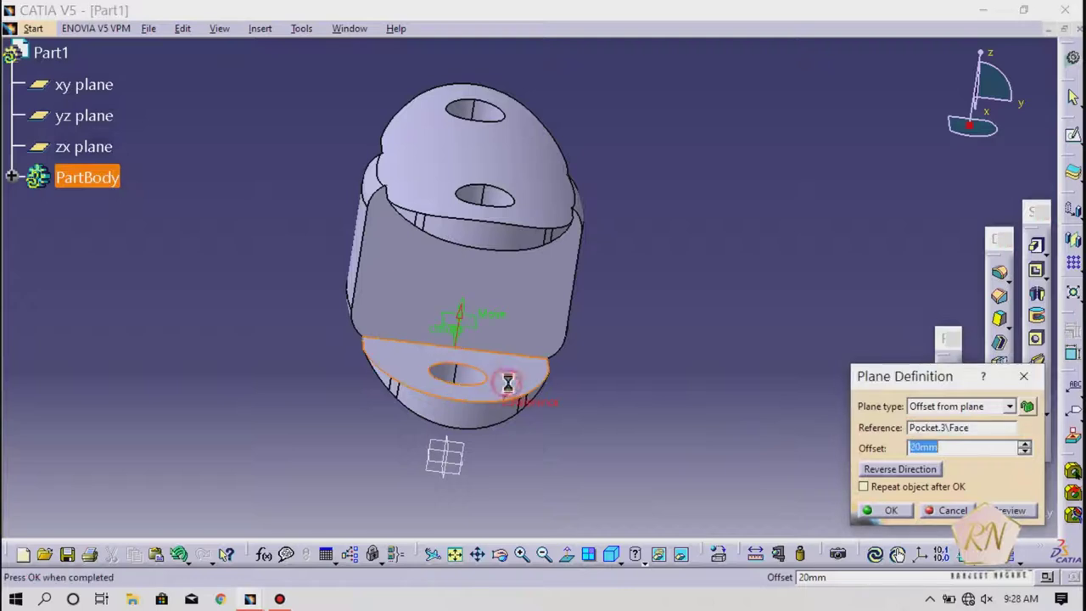
left_click(882, 469)
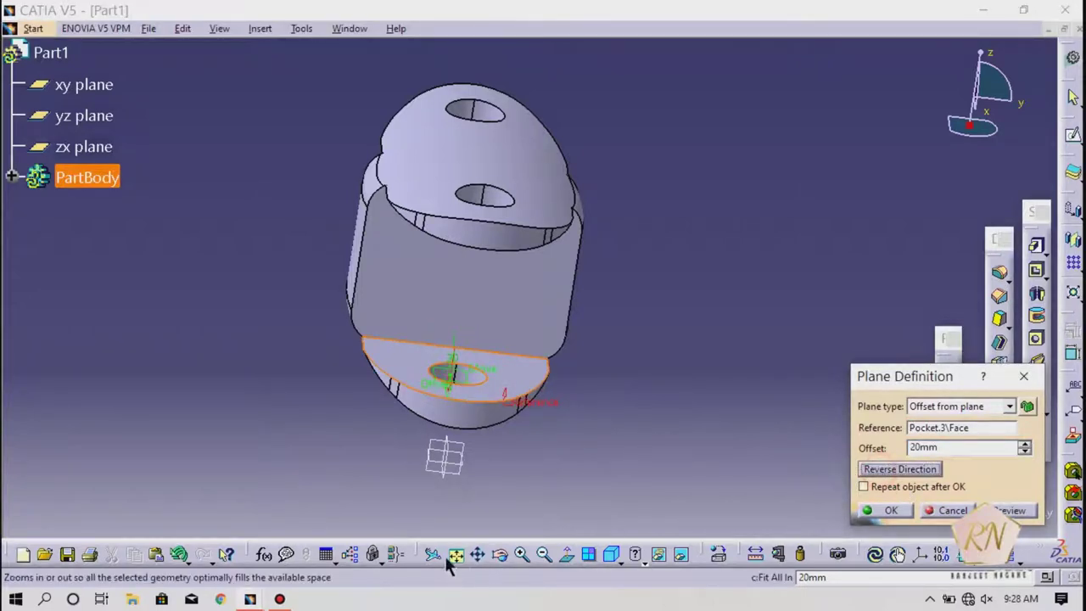
left_click(524, 551)
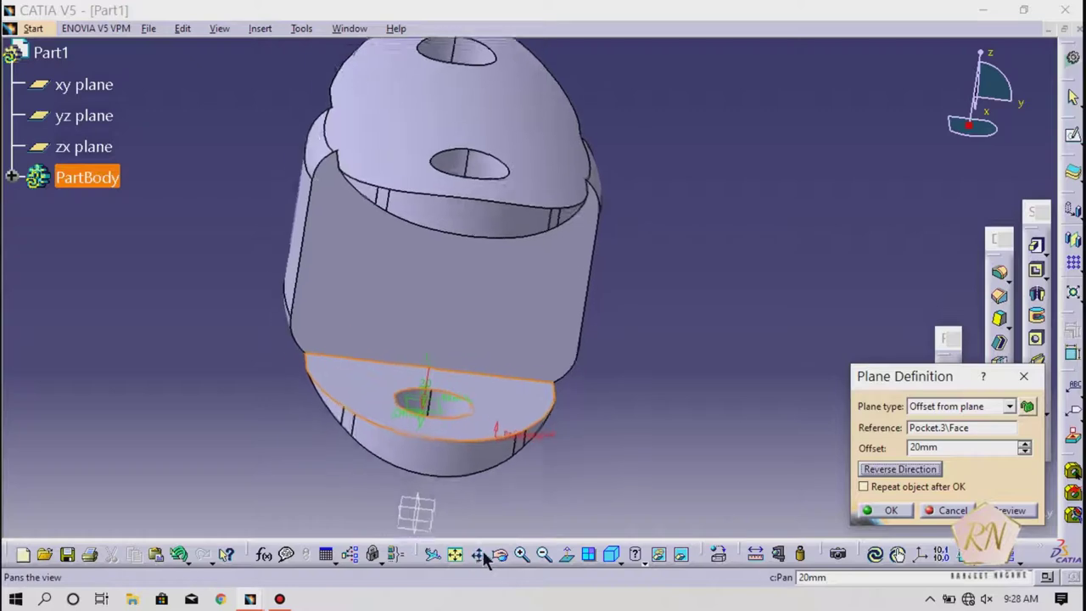
left_click(500, 554)
left_click_drag(505, 500, 495, 458)
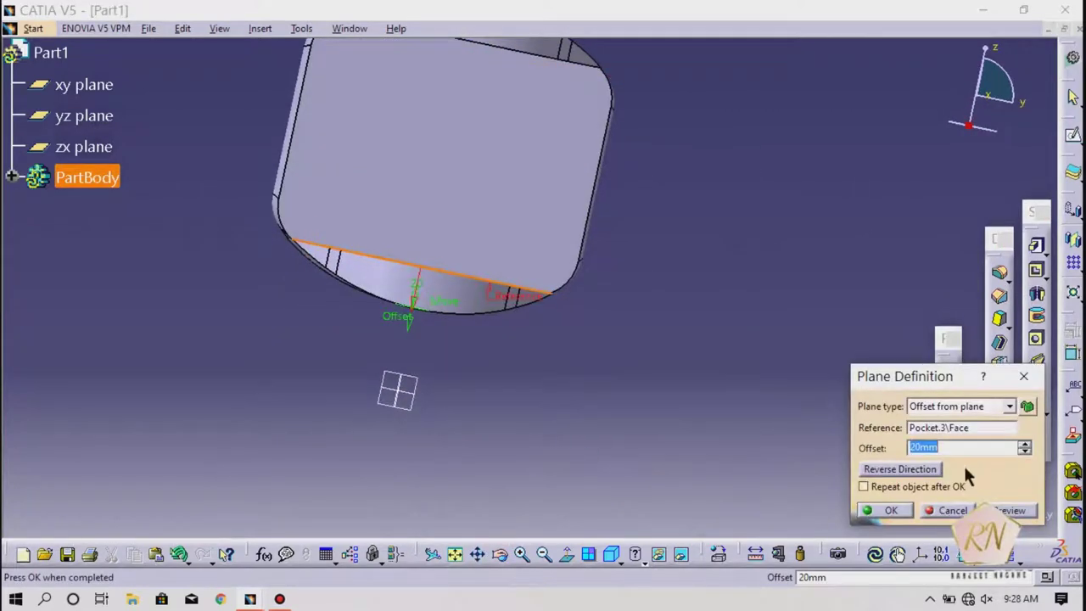
left_click(1024, 452)
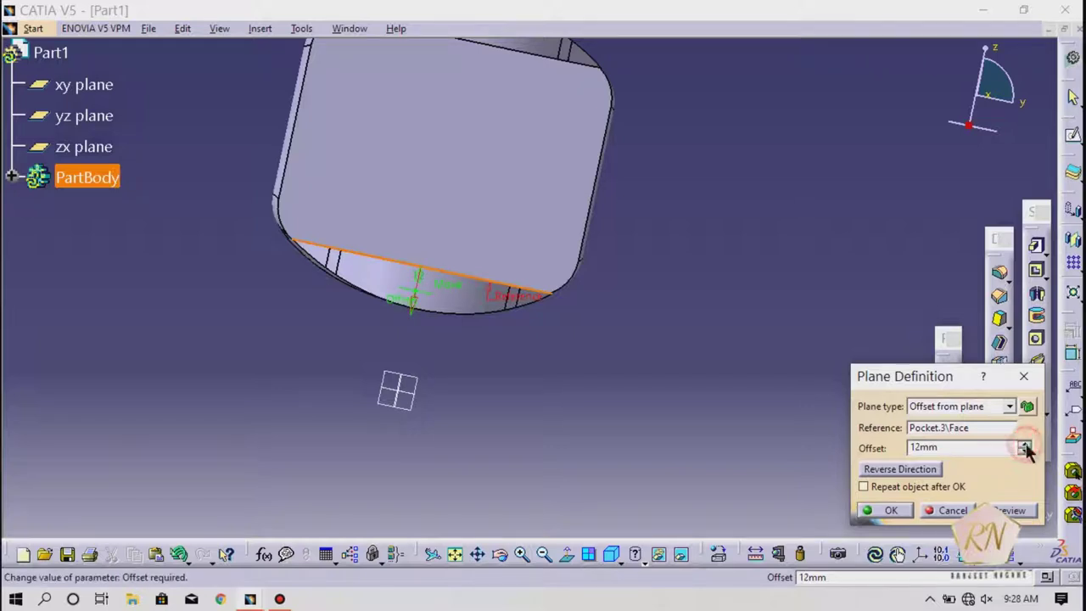
left_click(887, 511)
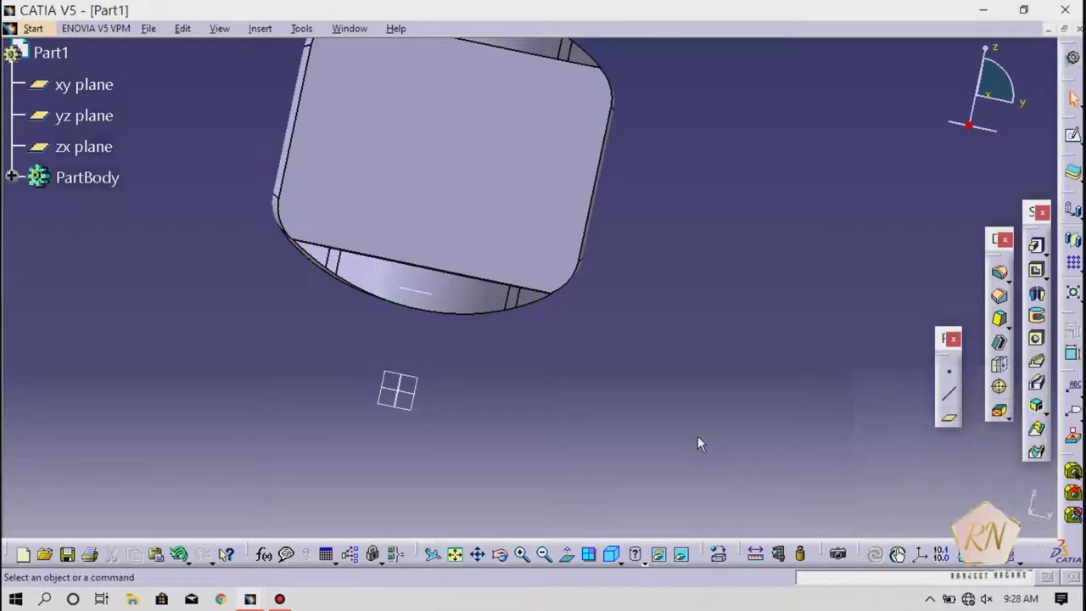
Create a plane offset 12 mm from the upper lug's inner face, with the direction reversed into the lug
left_click(476, 555)
left_click_drag(594, 348, 570, 465)
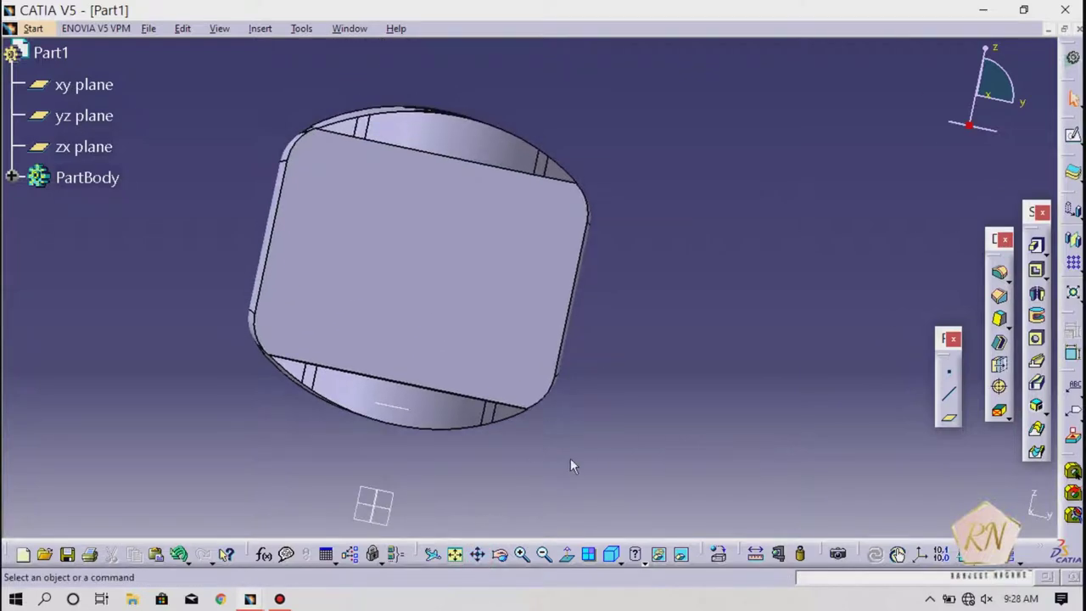
left_click(499, 554)
left_click_drag(513, 507, 541, 430)
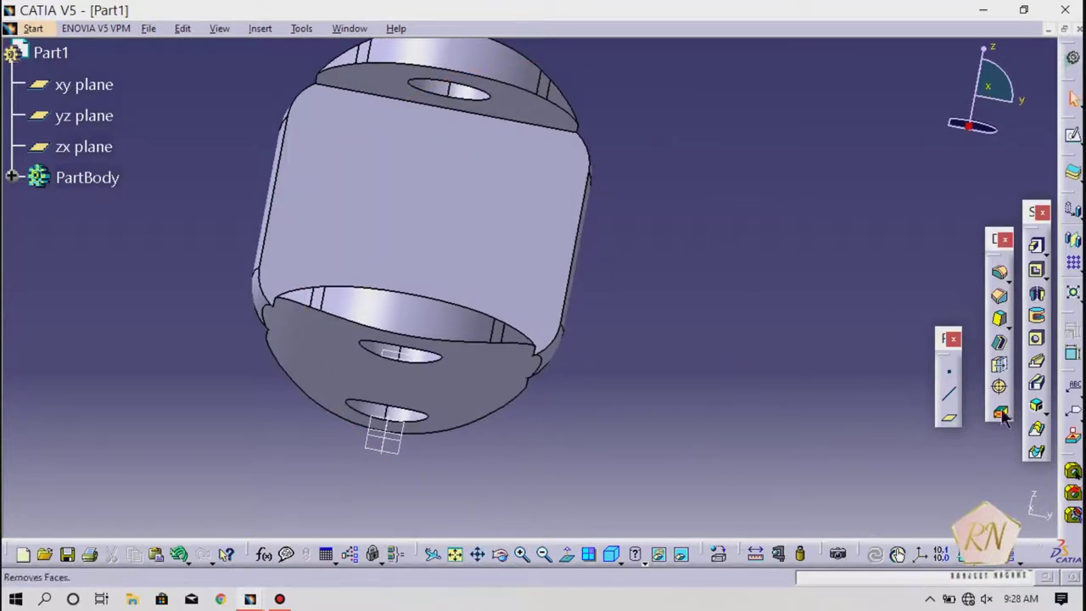
left_click(948, 417)
left_click(519, 109)
left_click(875, 470)
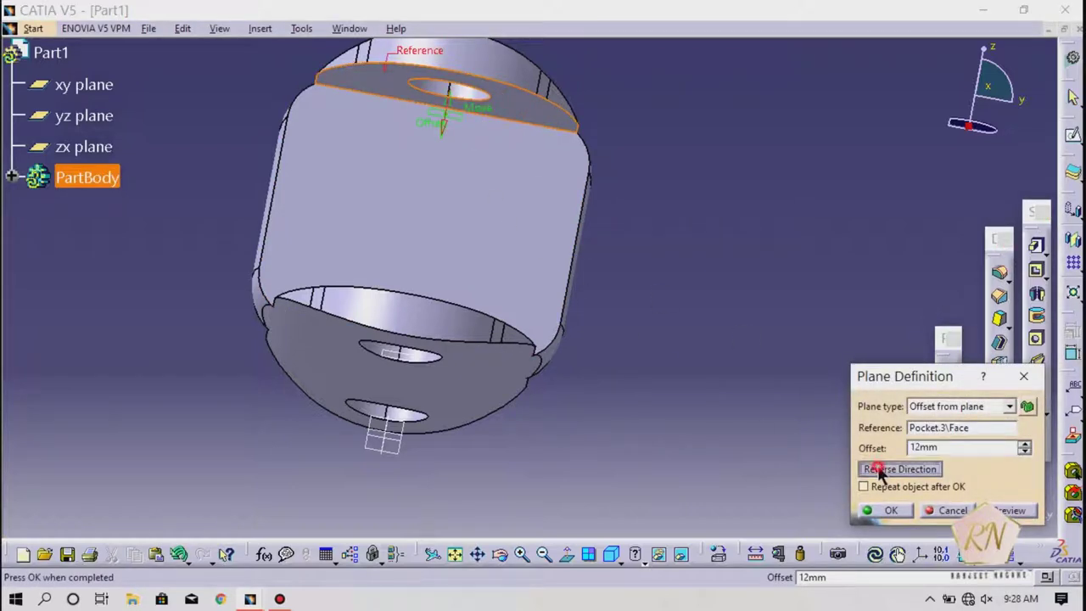
left_click(882, 514)
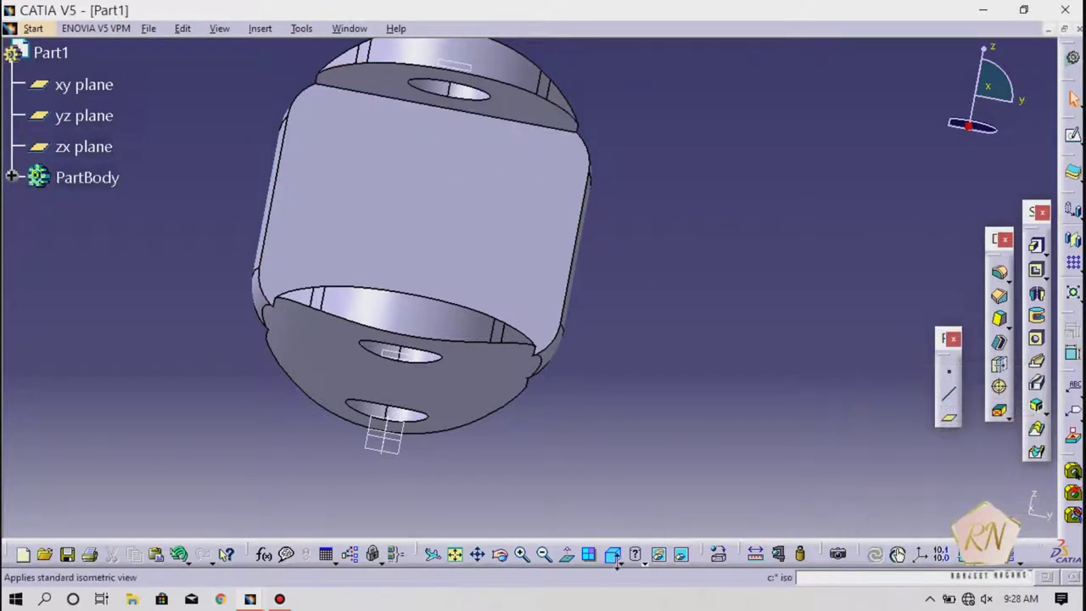
Open a sketch on the offset plane inside the lower lug
left_click(504, 558)
left_click_drag(591, 286, 609, 257)
left_click(1072, 135)
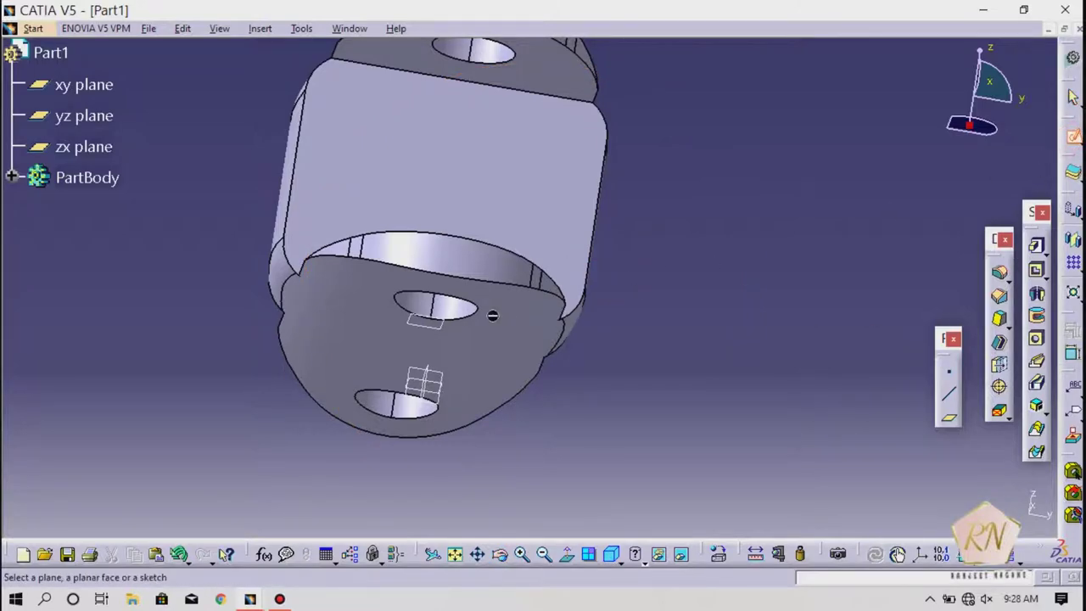
left_click(435, 327)
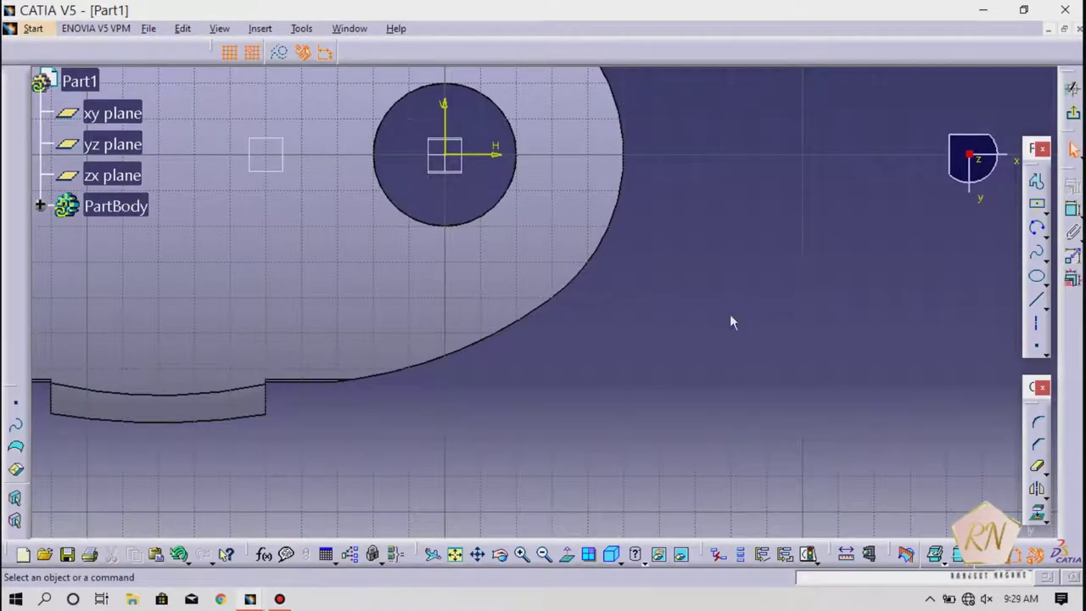
left_click(477, 554)
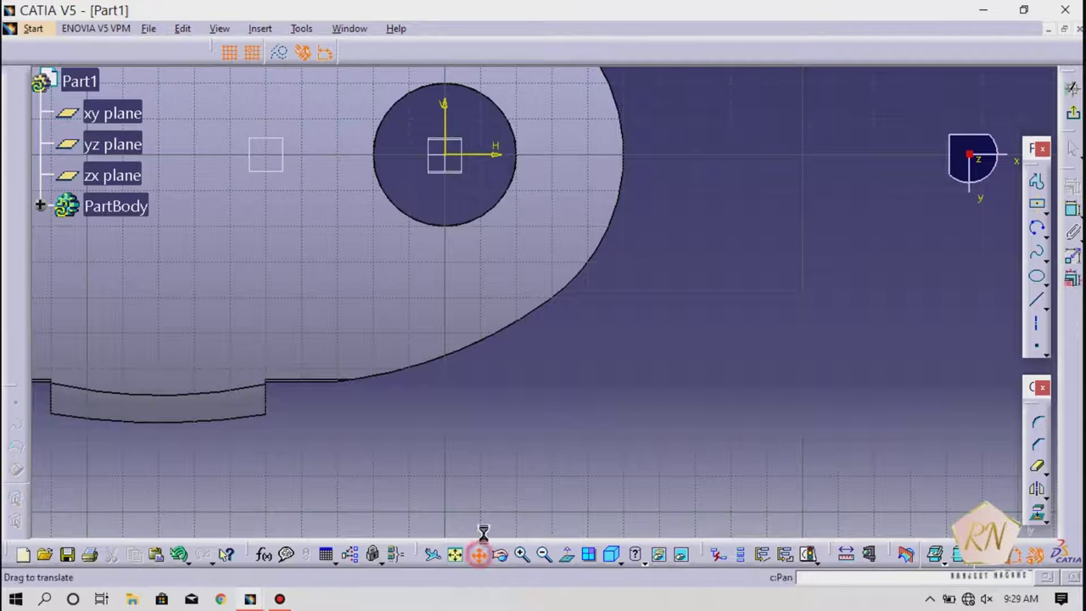
mouse_move(530, 350)
left_mouse_down()
mouse_move(553, 403)
mouse_move(650, 490)
left_mouse_up()
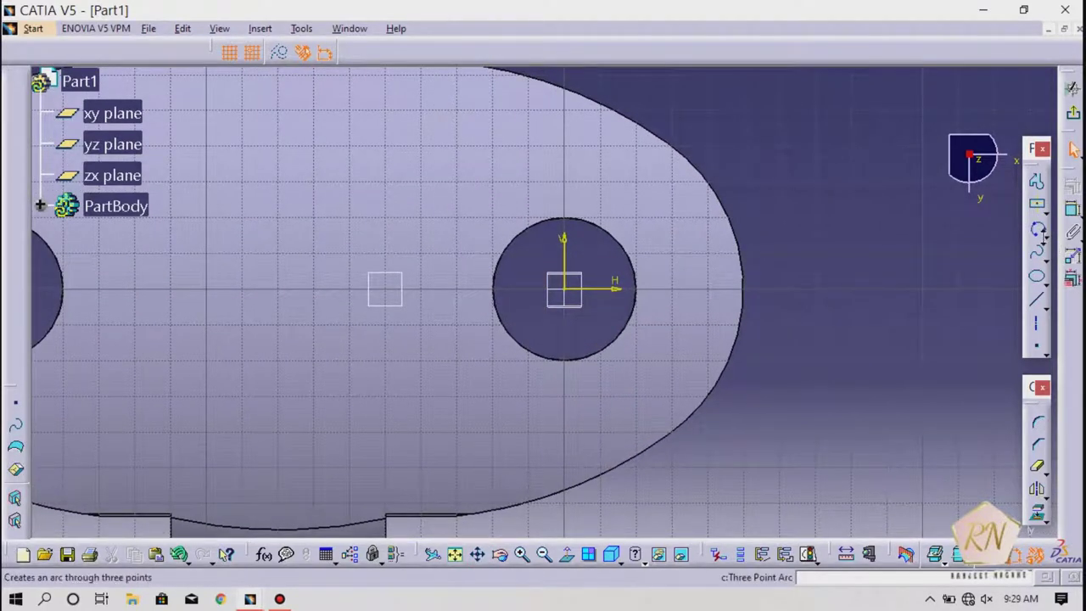
Draw a circle about 31.6 mm in radius around the hole at the sketch origin, and remove it
left_click(1044, 236)
left_click(938, 252)
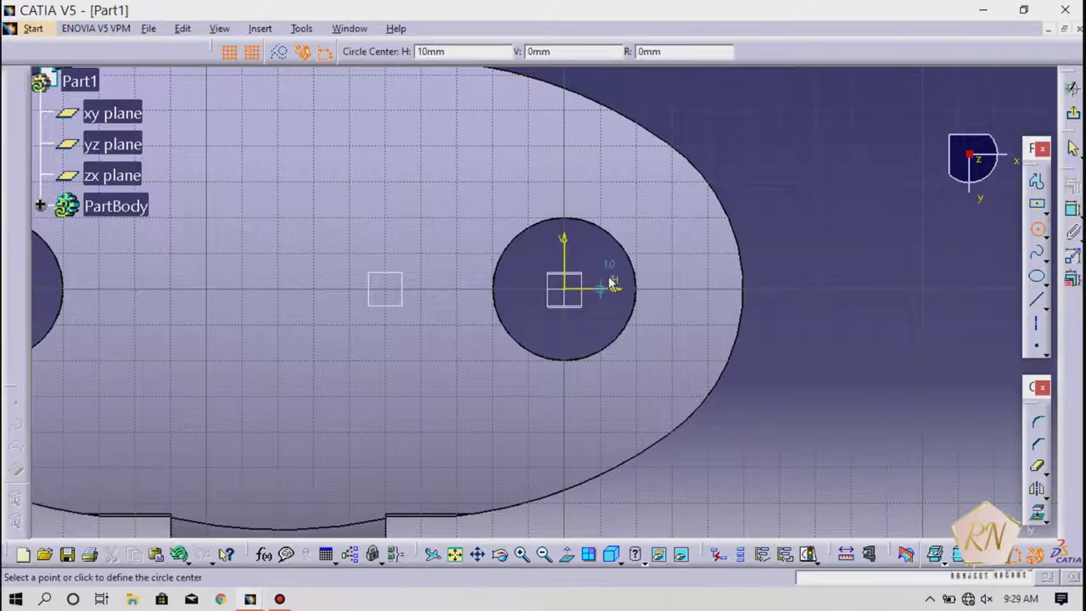
left_click(569, 293)
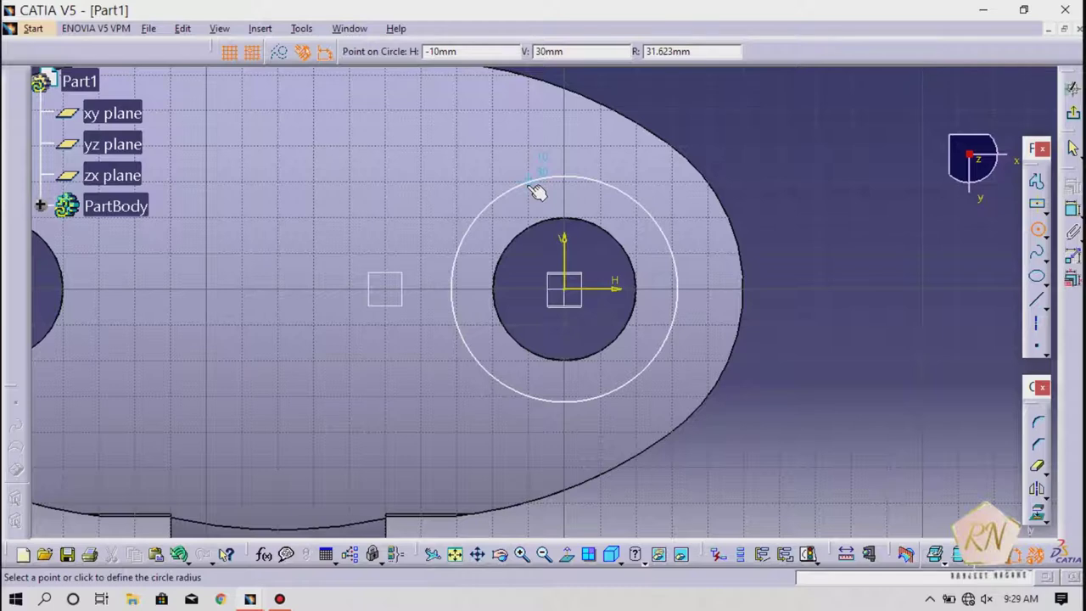
left_click(537, 192)
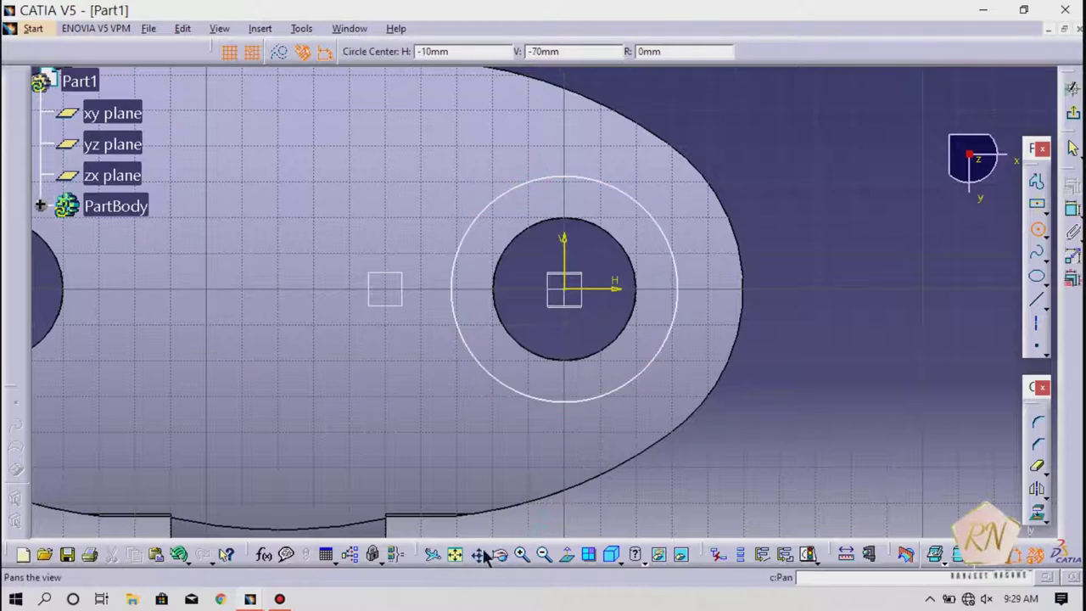
mouse_move(347, 369)
left_mouse_down()
mouse_move(722, 371)
mouse_move(536, 342)
left_mouse_up()
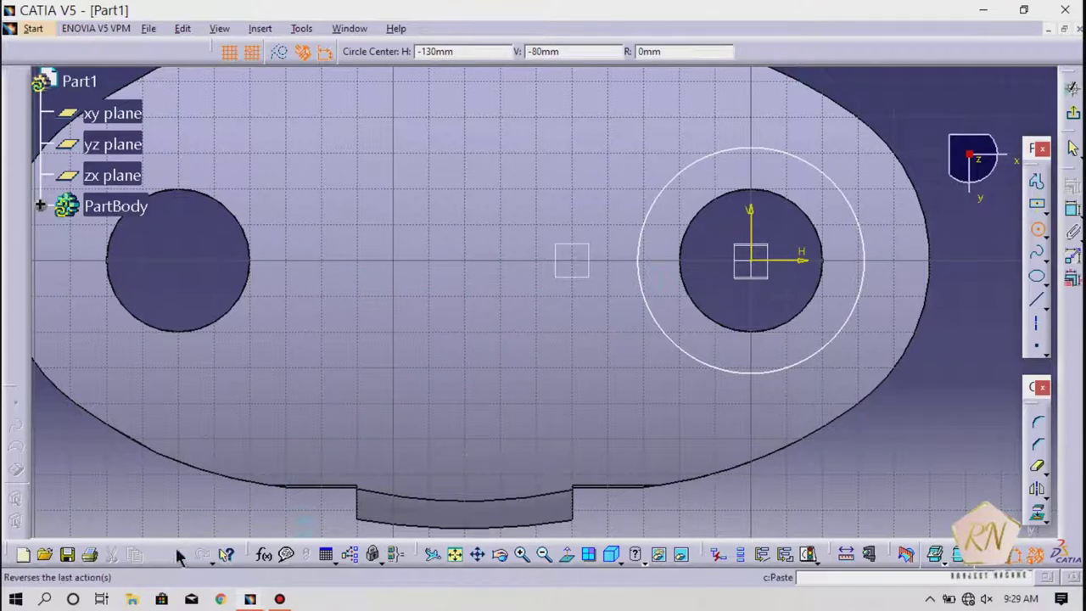
left_click(676, 328)
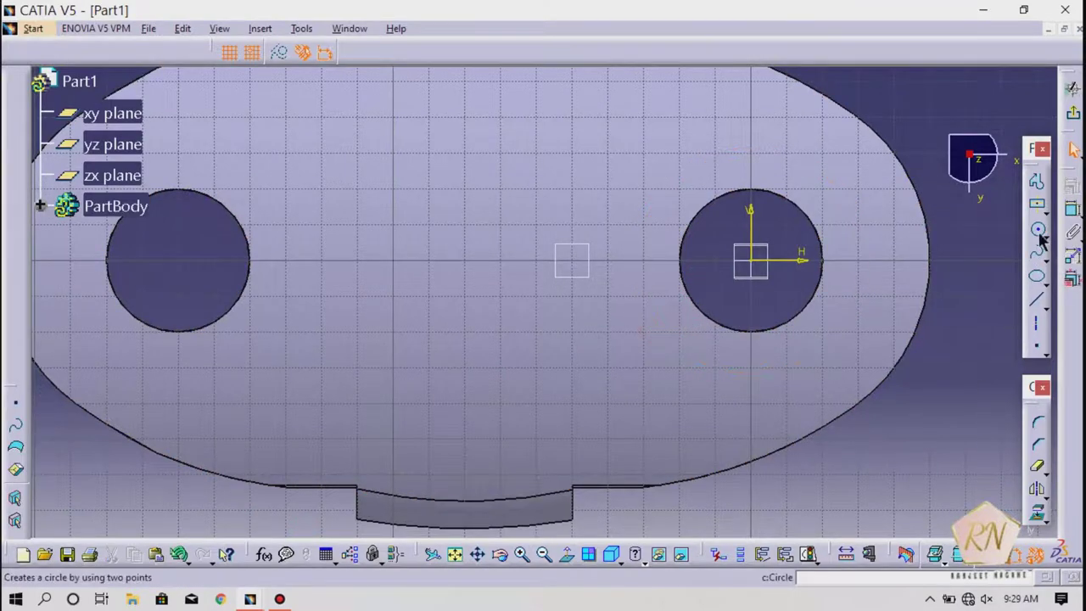
Draw a circle of 30 mm radius concentric with each of the lower lug's two holes
left_click(754, 154)
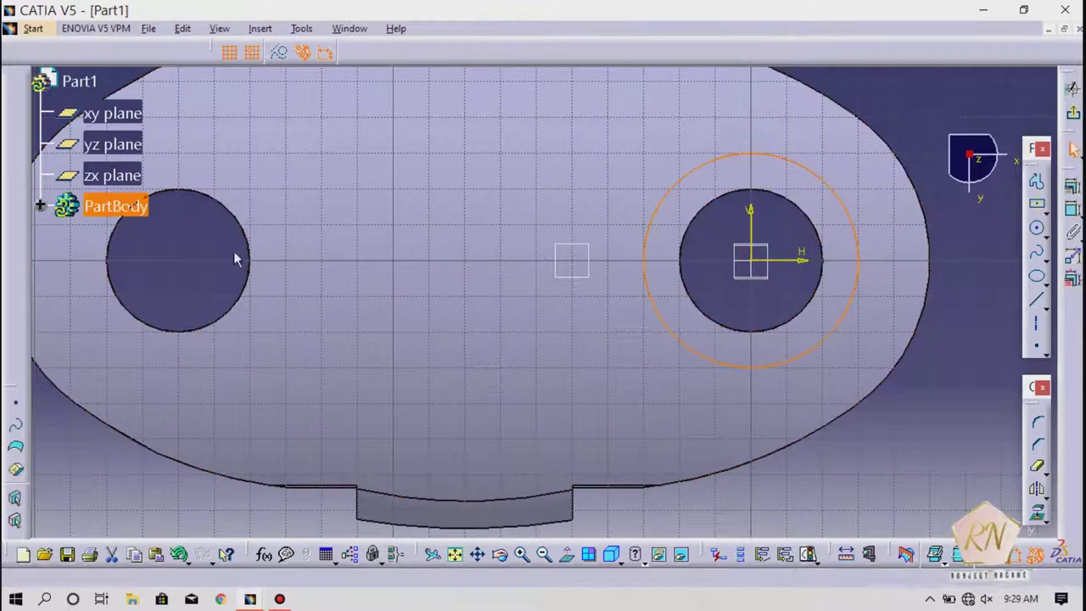
left_click(1036, 230)
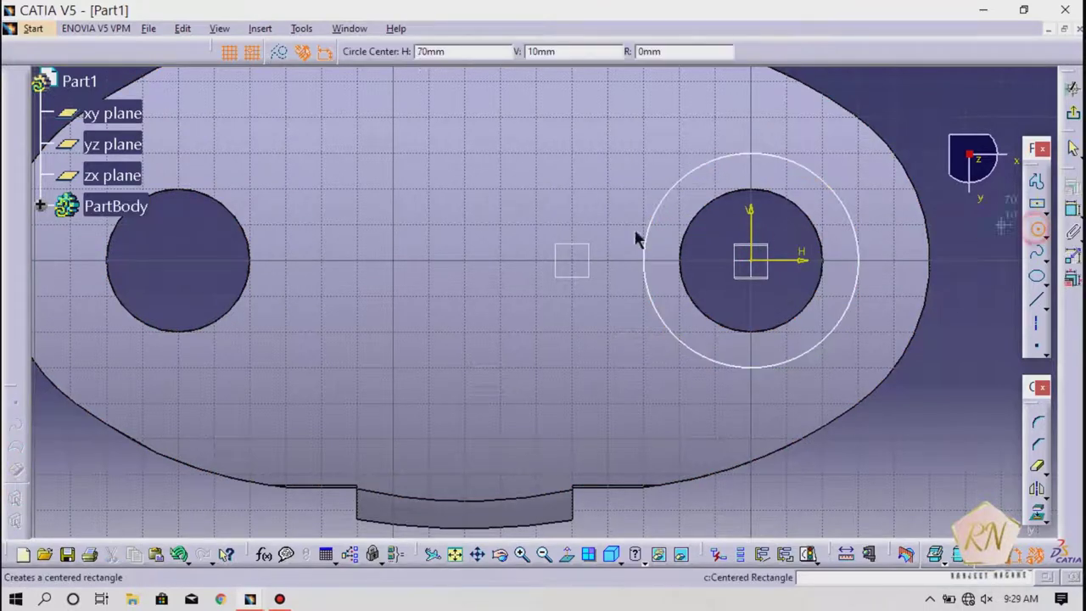
left_click(185, 256)
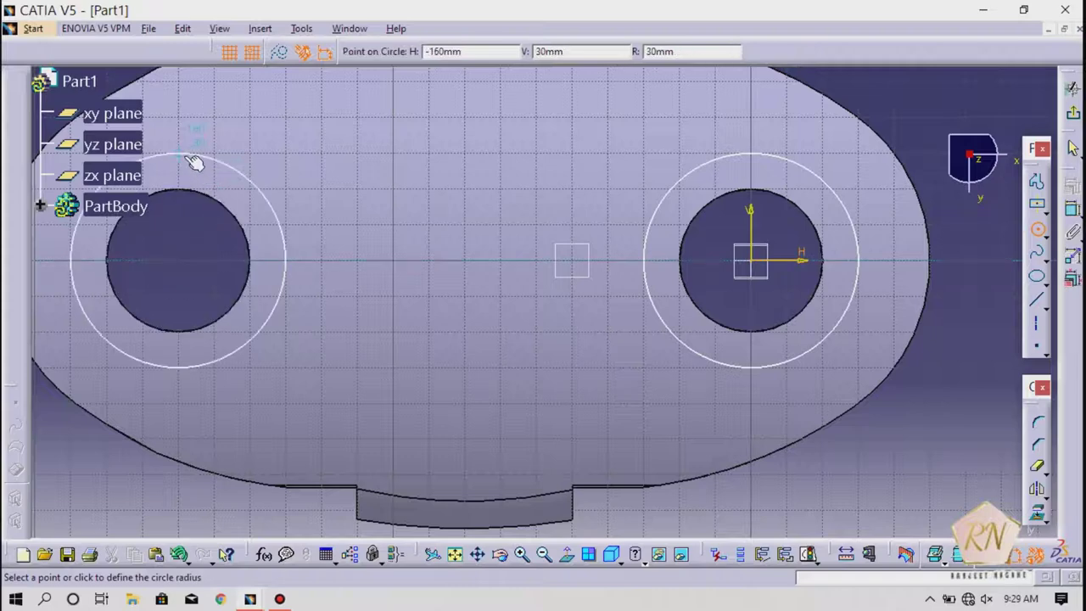
left_click(193, 158)
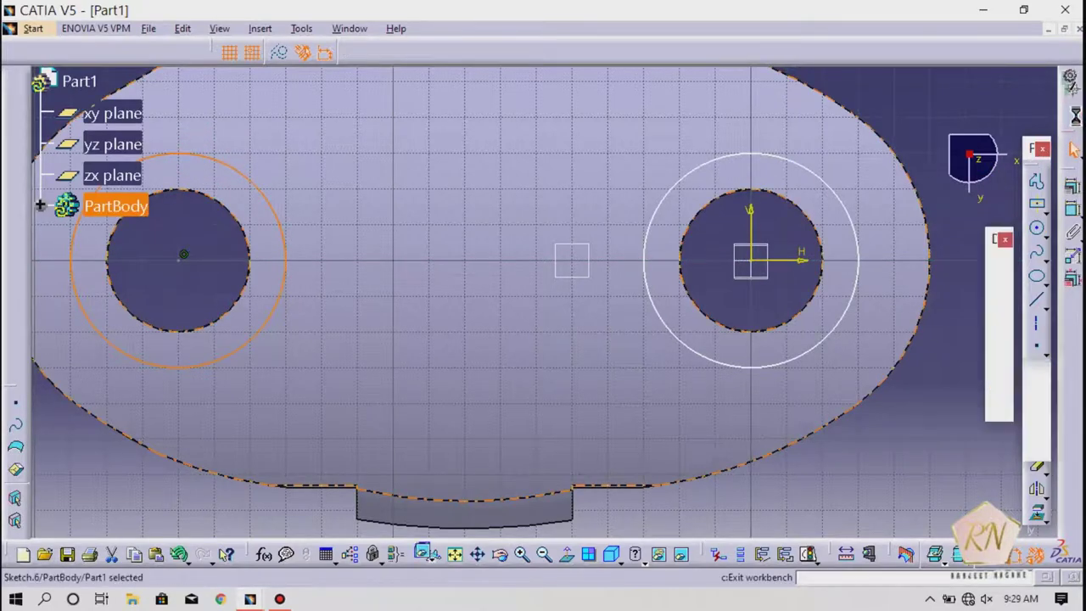
Finish the sketch and cut its two circles as a 259 mm deep pocket in the reversed direction, towards the lug's outer side
left_click(1074, 116)
left_click(1038, 273)
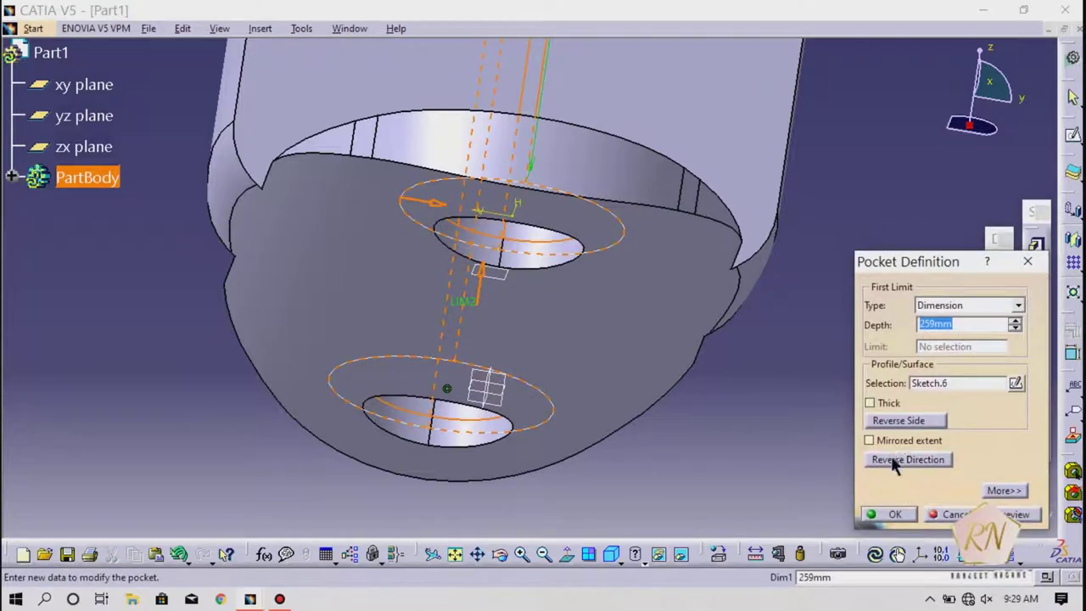
left_click(890, 459)
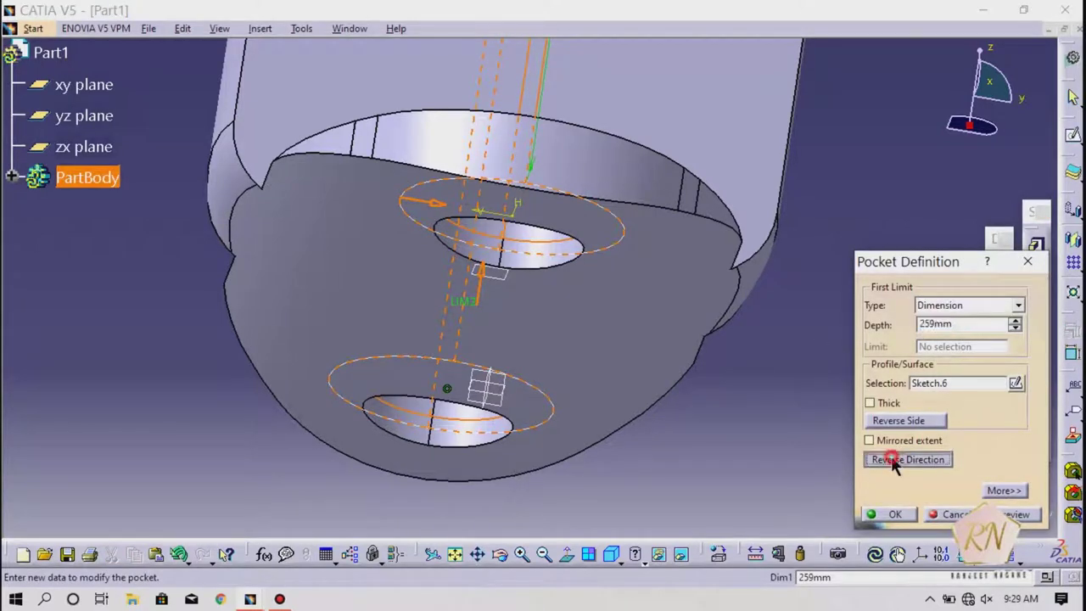
left_click(892, 516)
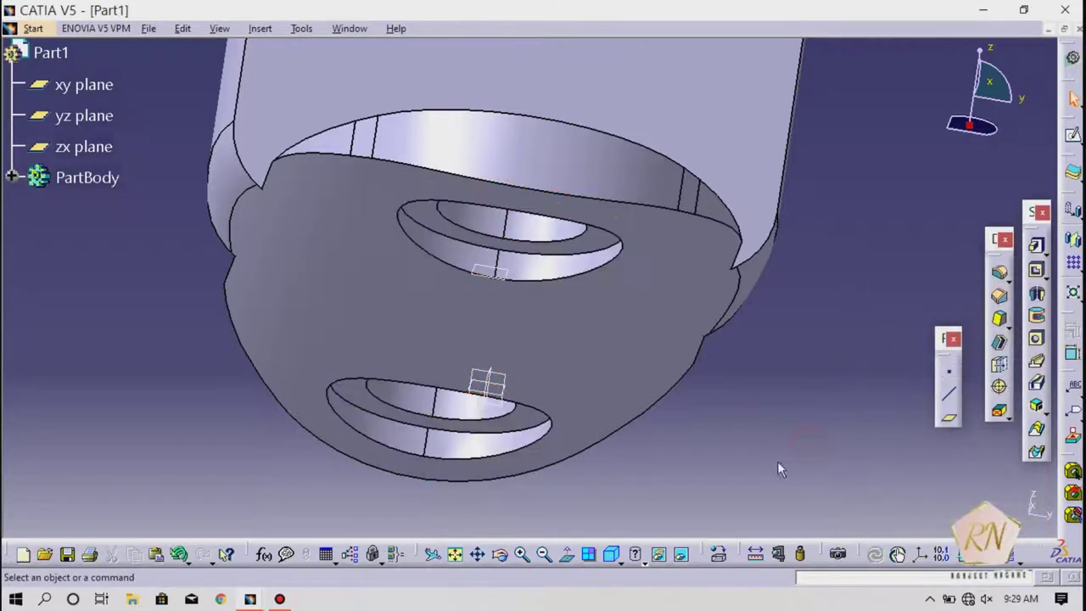
Open a sketch on the offset plane inside the upper lug
left_click_drag(545, 443, 484, 446)
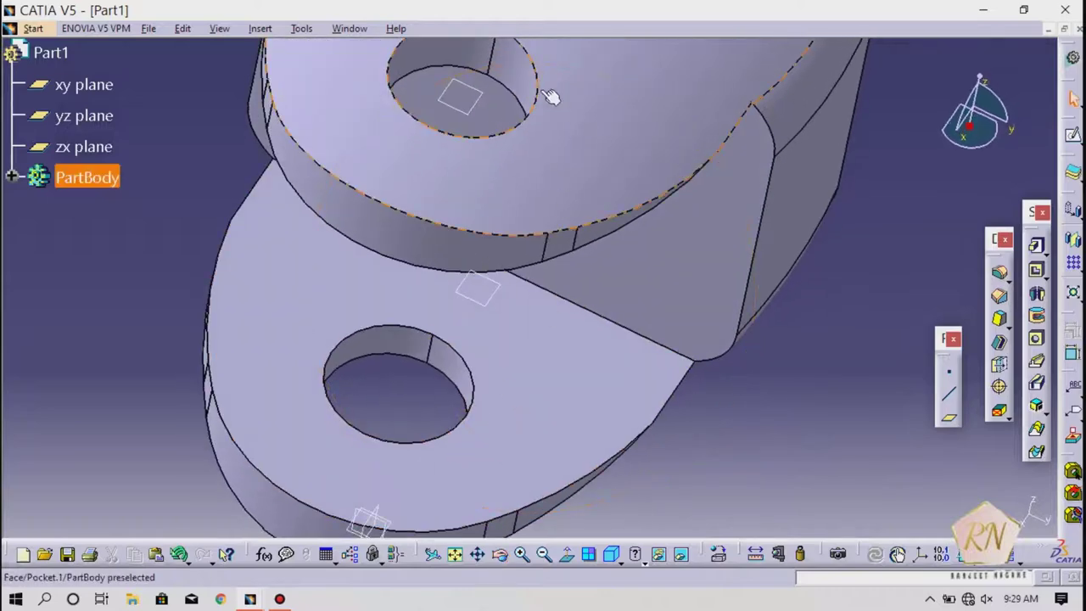
left_click(479, 103)
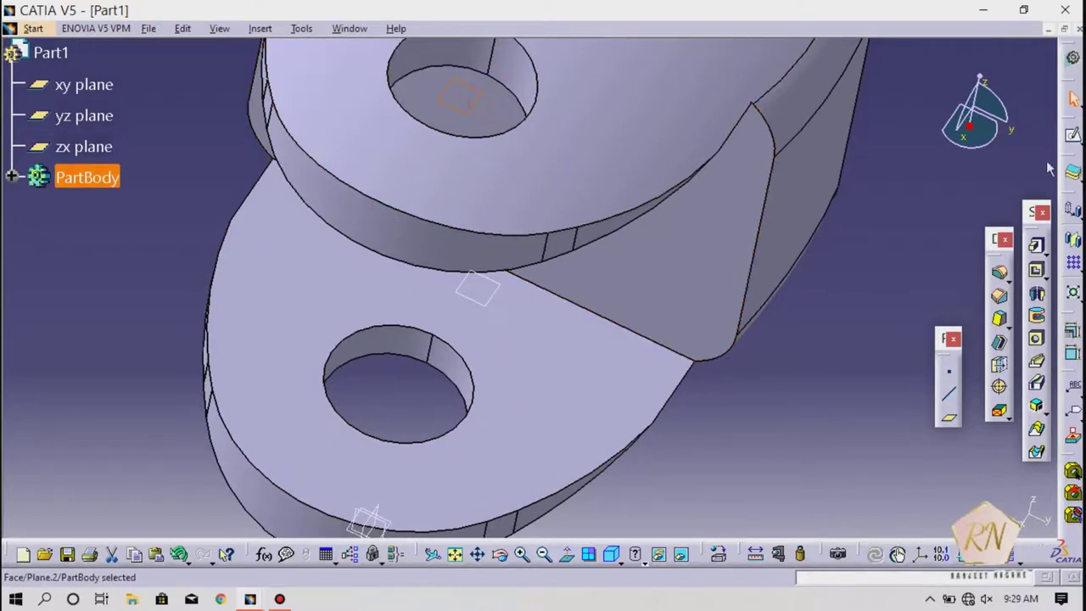
left_click(1073, 134)
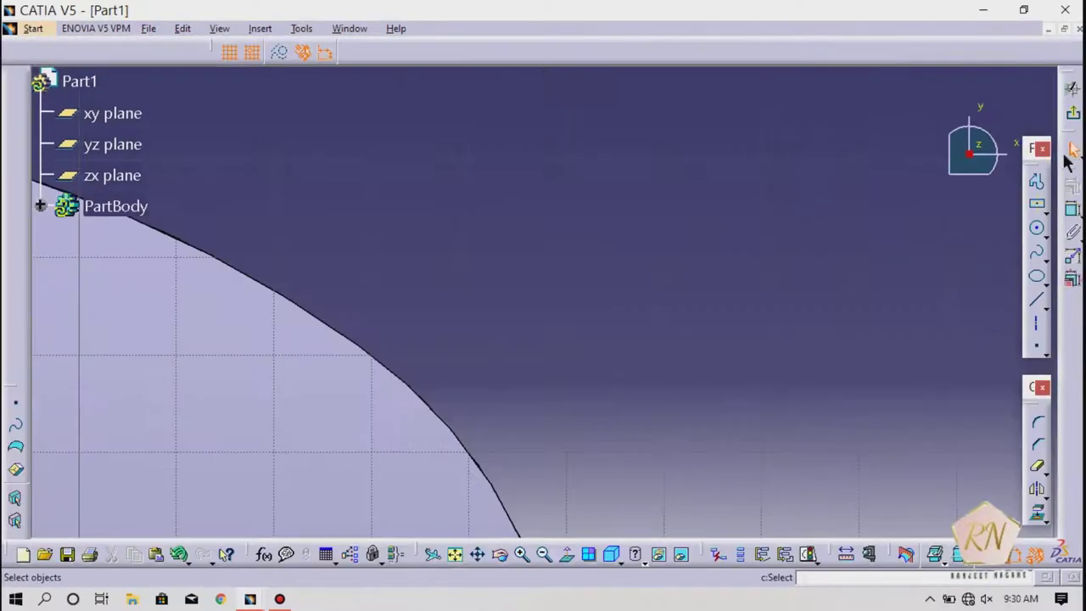
left_click(454, 554)
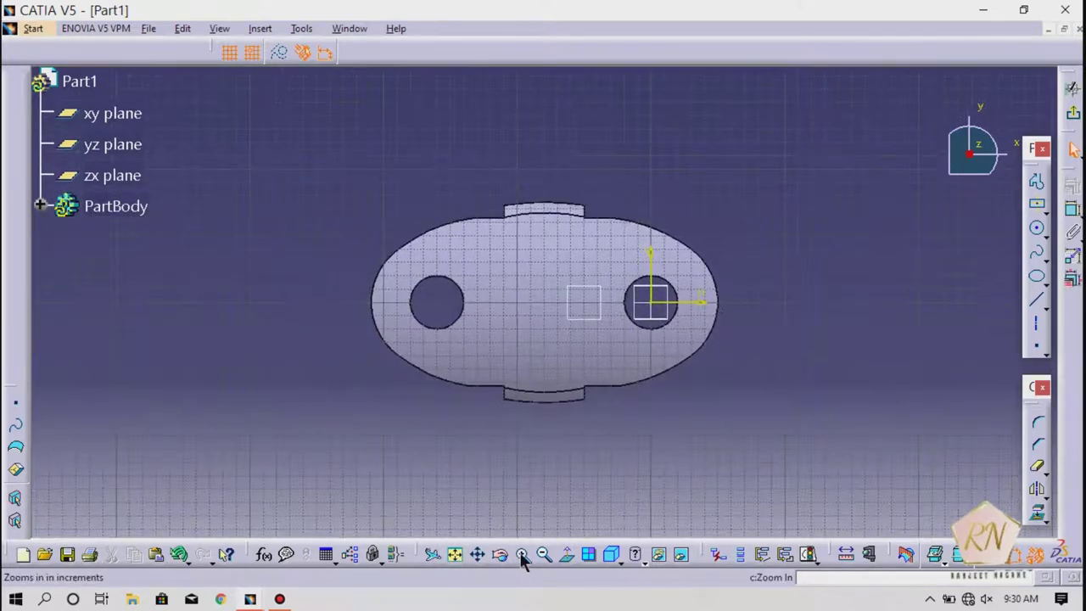
left_click(521, 555)
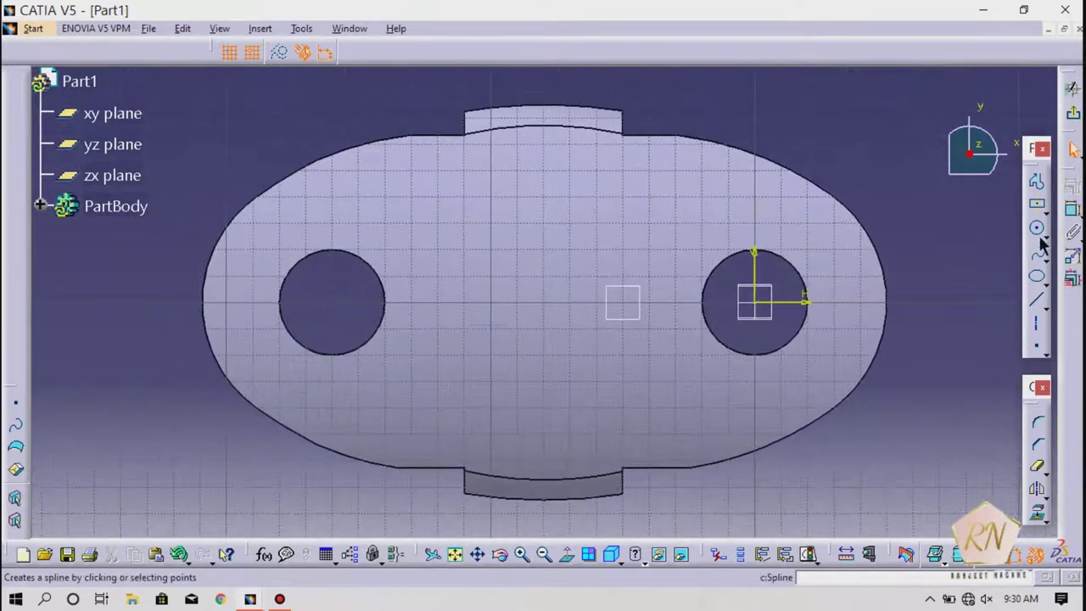
Draw a circle of about 30 mm radius concentric with each of the upper lug's two holes
left_click(1035, 227)
left_click(755, 301)
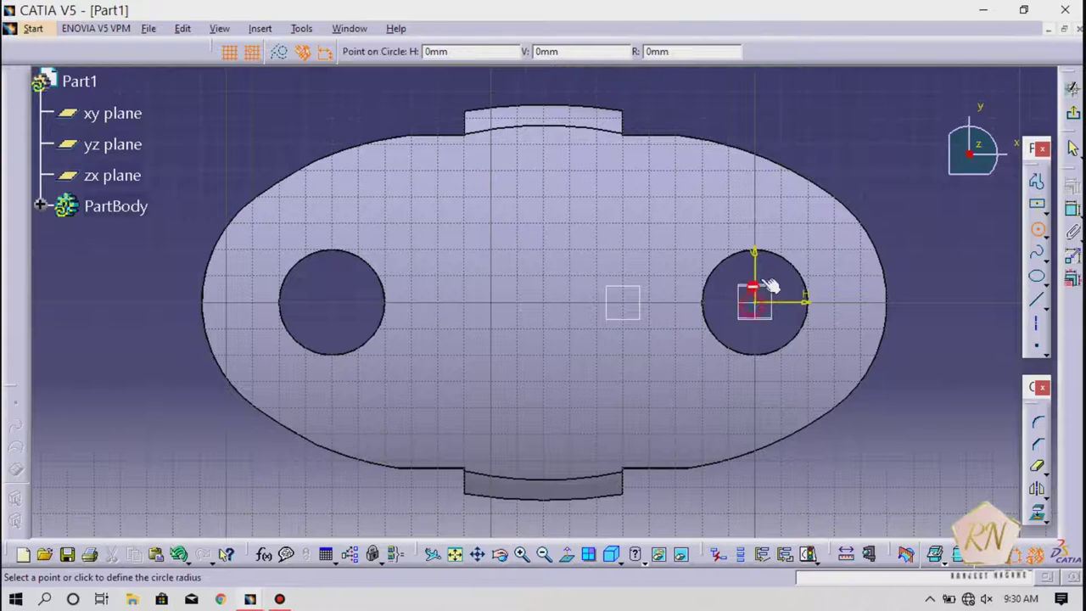
left_click(764, 224)
left_click(1038, 229)
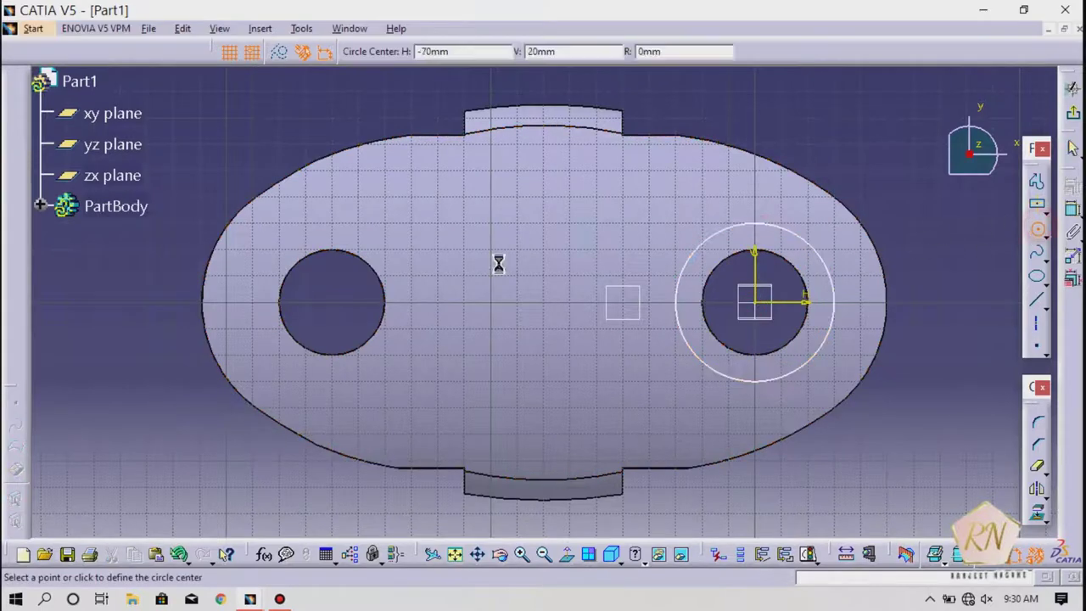
left_click(332, 304)
left_click(331, 222)
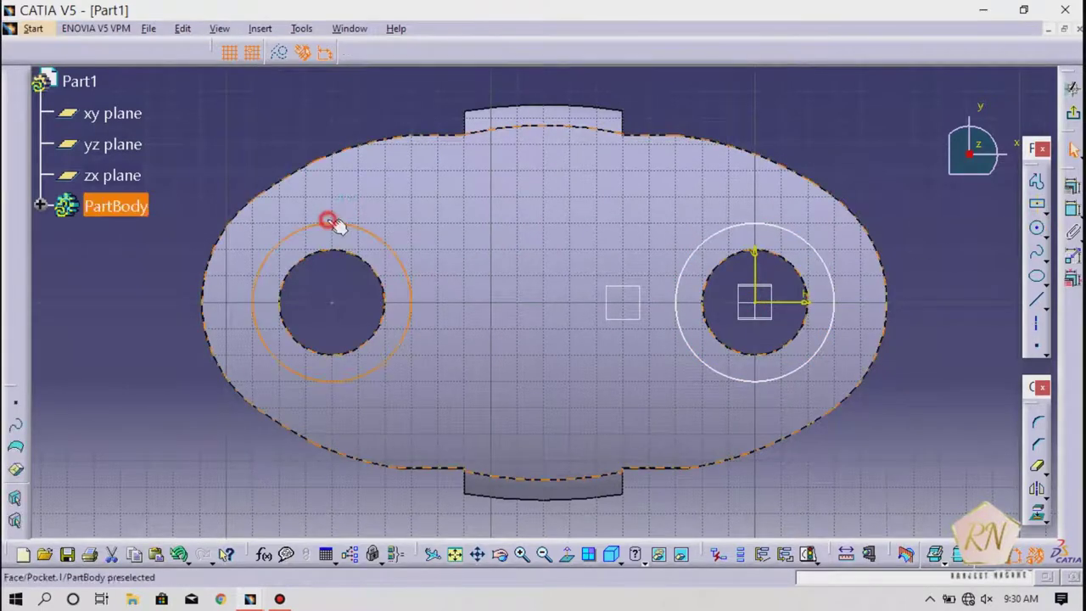
Finish the sketch and cut its two circles as a 259 mm deep pocket in the reversed direction, towards the upper lug's outer side
left_click(1072, 116)
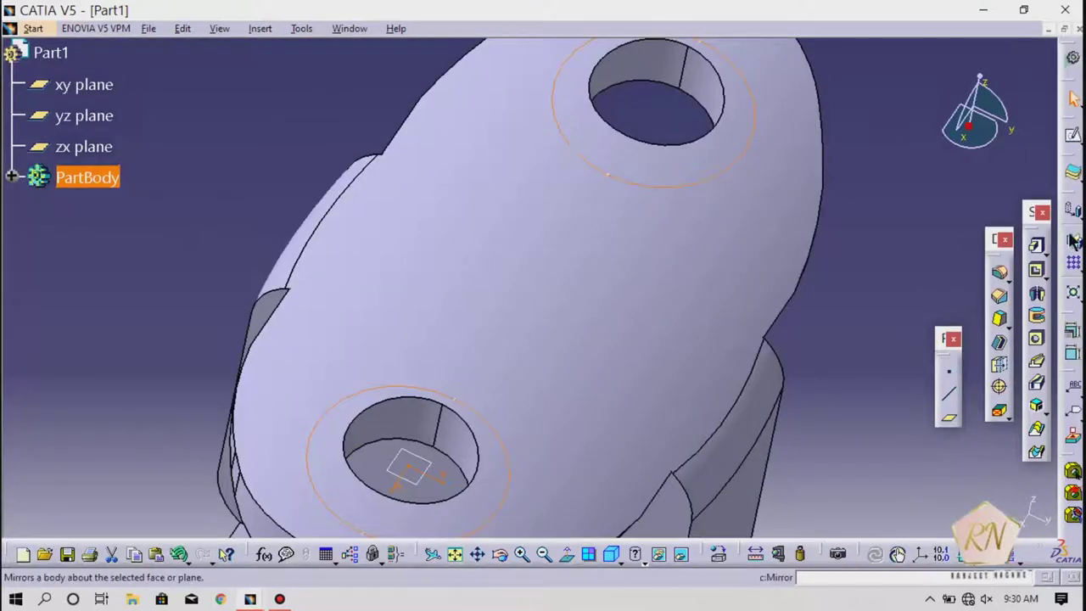
left_click(1036, 269)
left_click(885, 460)
left_click(894, 513)
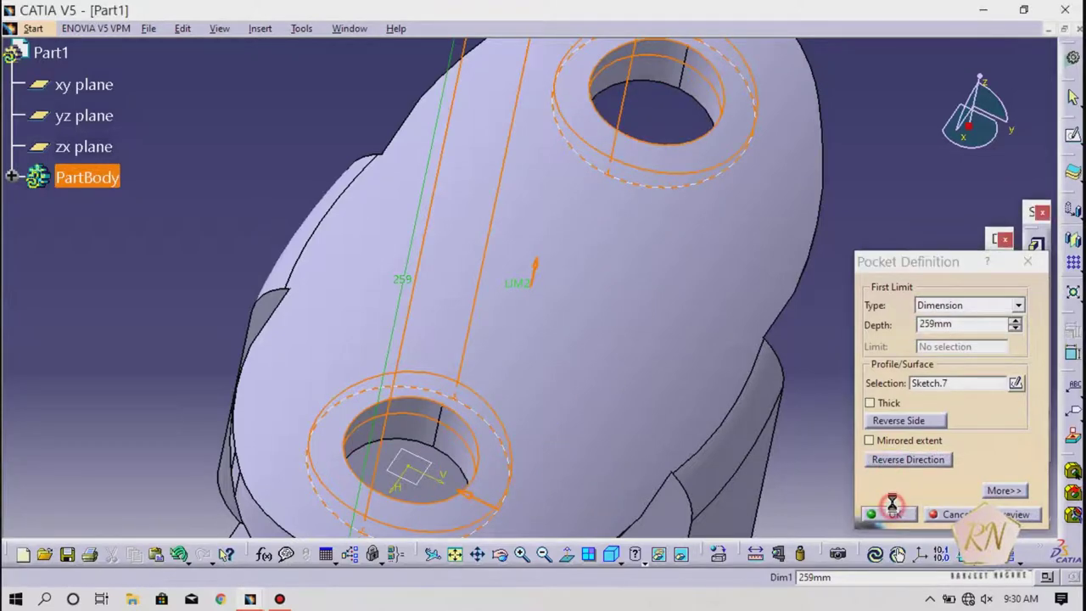
Fillet the two edges where one flat side wall of the central block meets the lugs' inner faces with a 25 mm radius
left_click(544, 554)
left_click(501, 553)
left_click_drag(654, 441, 506, 428)
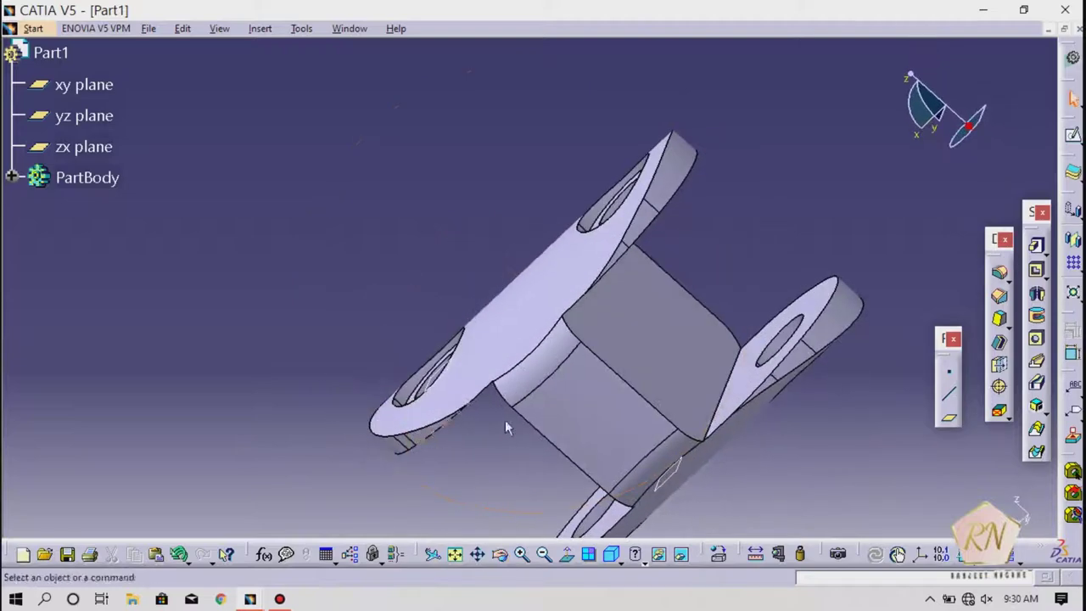
left_click(999, 276)
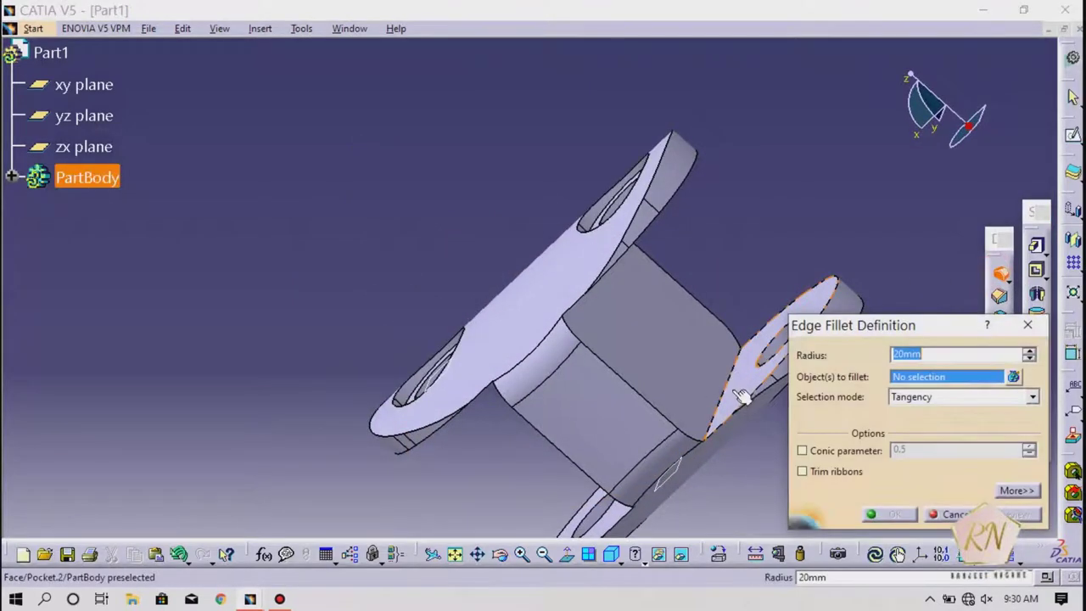
left_click(728, 398)
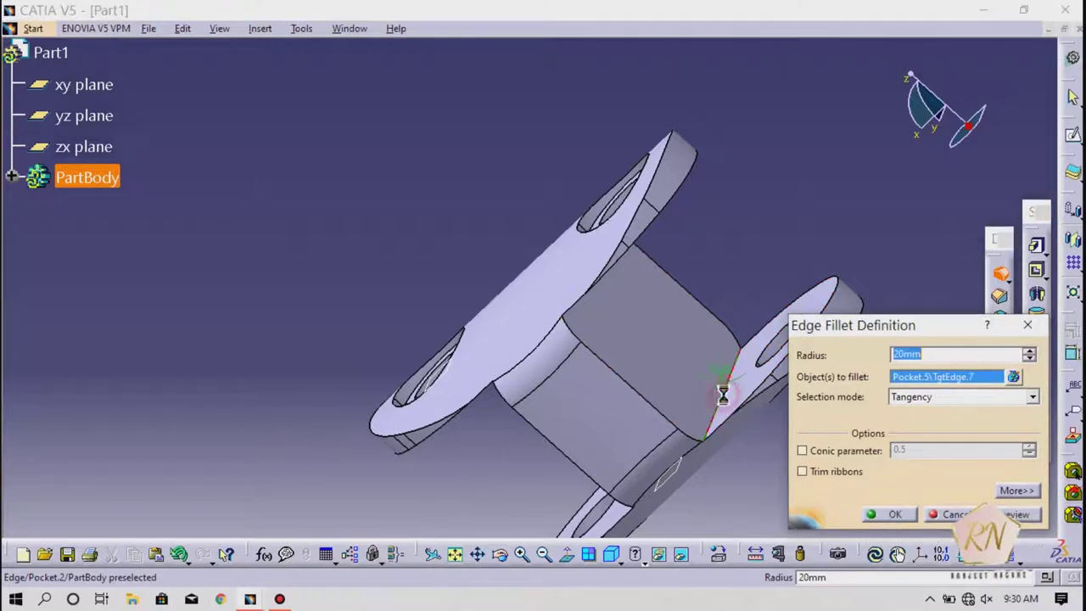
left_click(501, 562)
left_click_drag(538, 468, 390, 355)
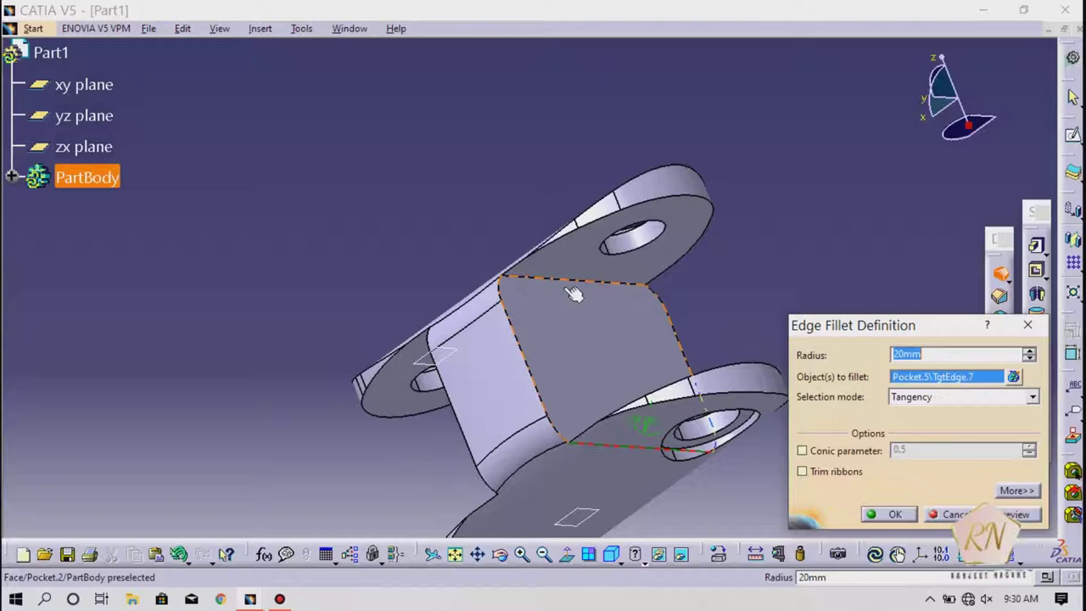
left_click(501, 554)
left_click_drag(554, 382, 681, 412)
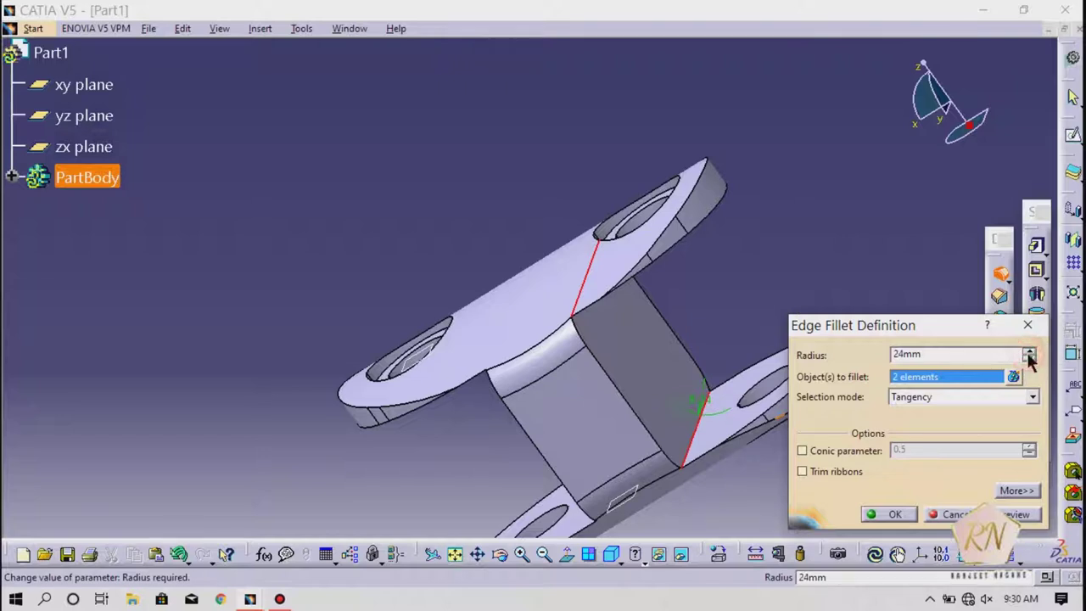
left_click(894, 514)
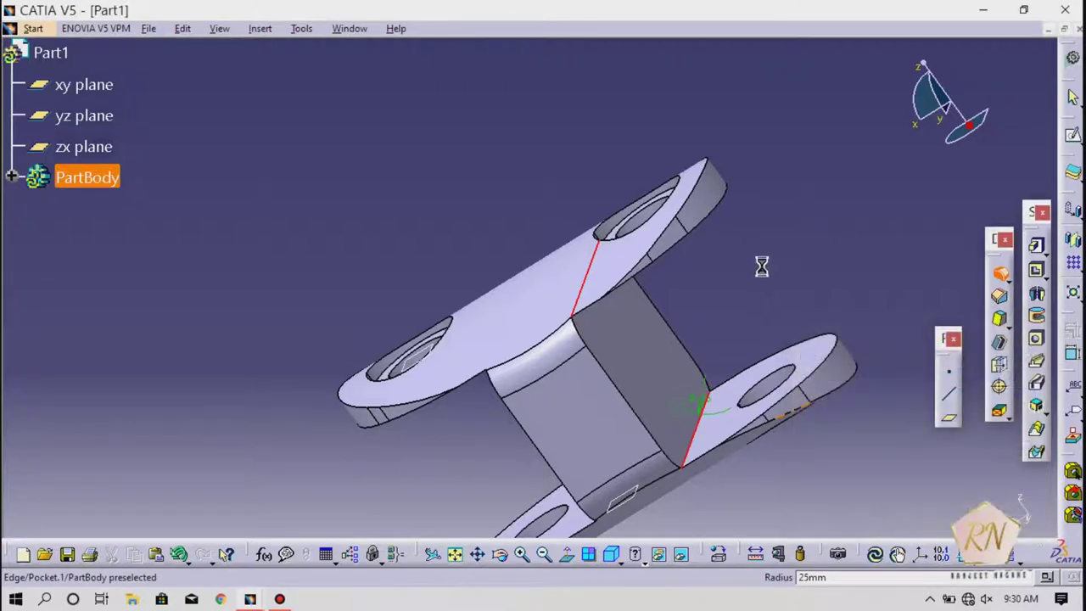
left_click(772, 258)
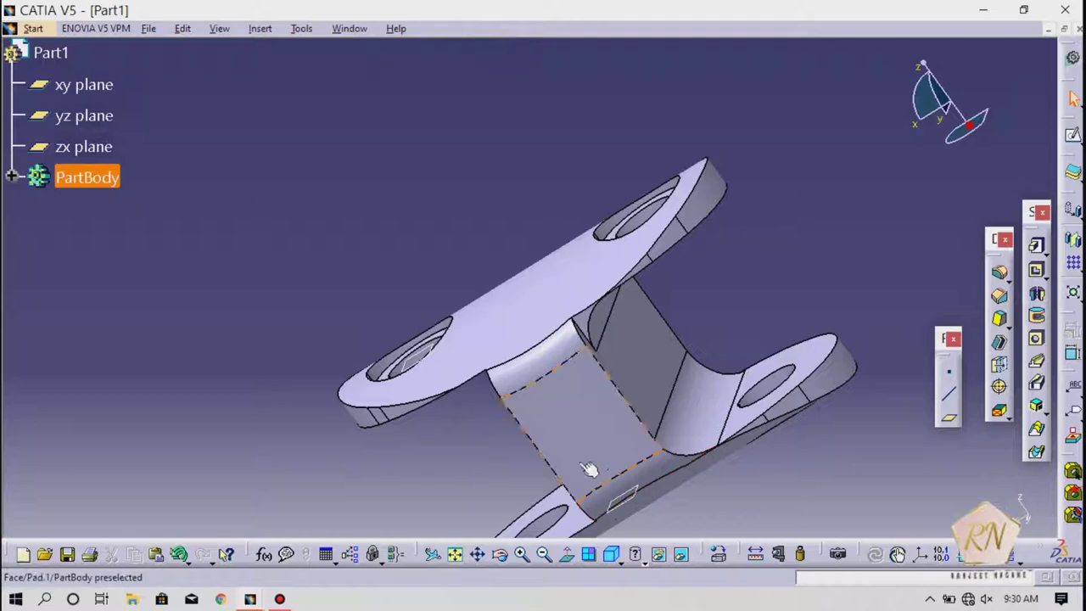
Fillet the edge between the opposite side wall and the lower lug's inner face with a 25 mm radius
left_click(500, 554)
left_click_drag(571, 376, 944, 362)
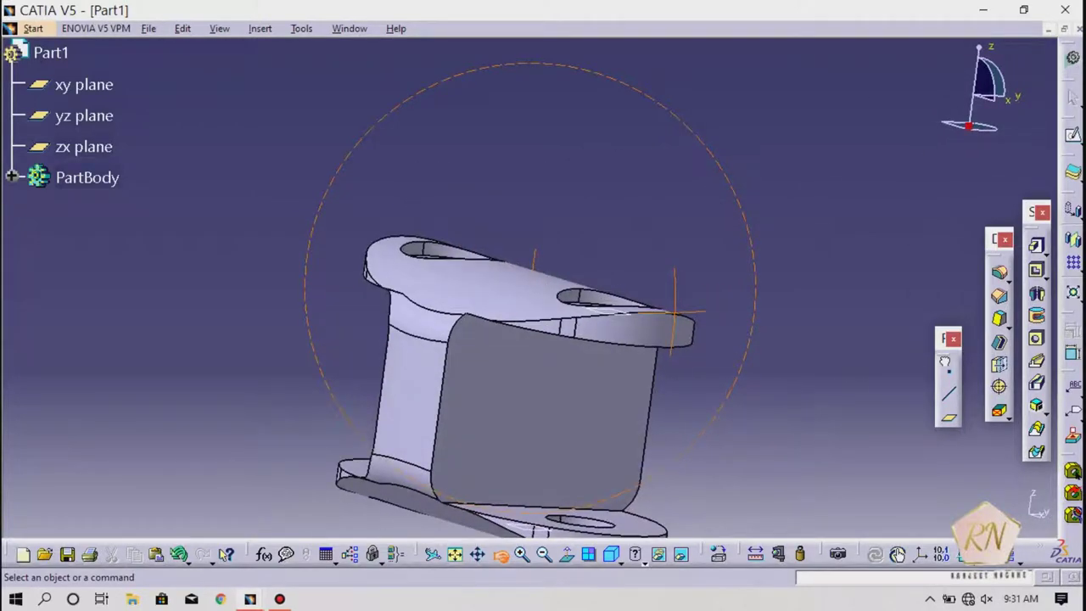
left_click(1002, 275)
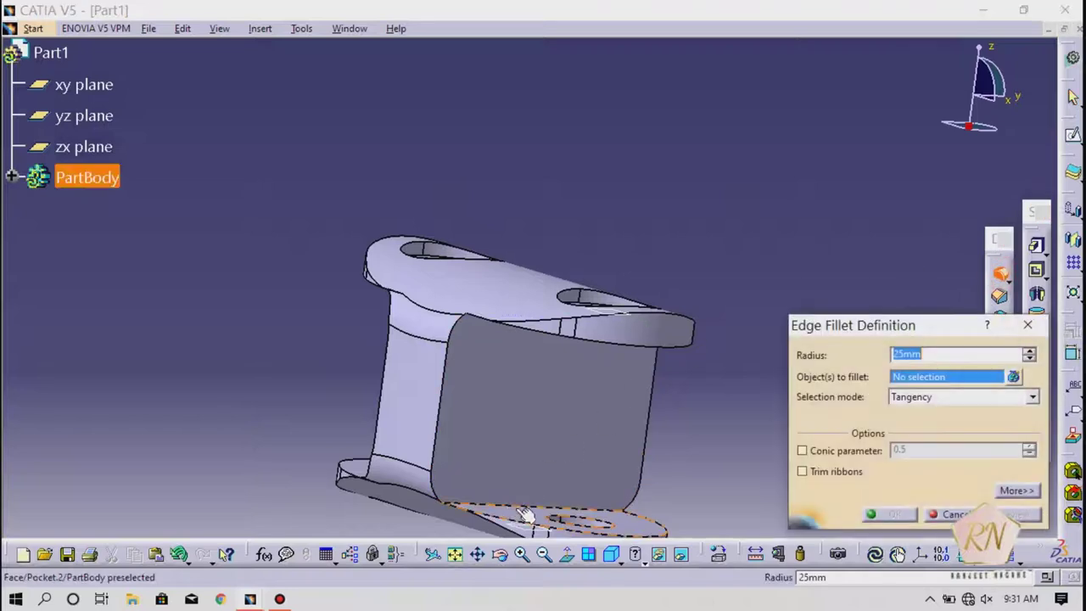
left_click(527, 512)
left_click(891, 514)
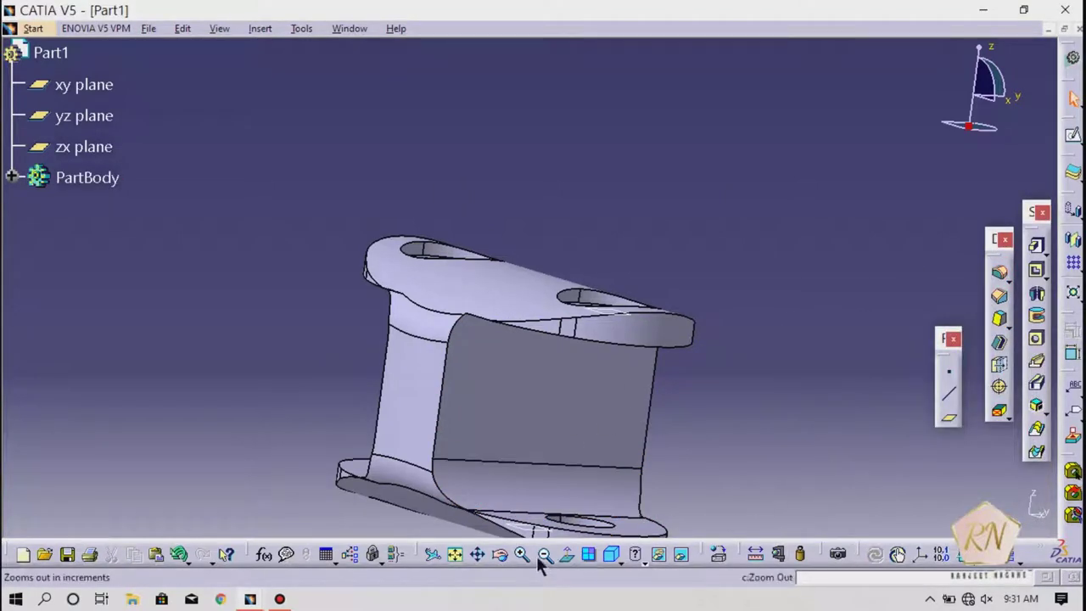
Fillet the remaining edge between that side wall and the upper lug's inner face with a 25 mm radius
left_click(505, 556)
left_click_drag(569, 453, 497, 266)
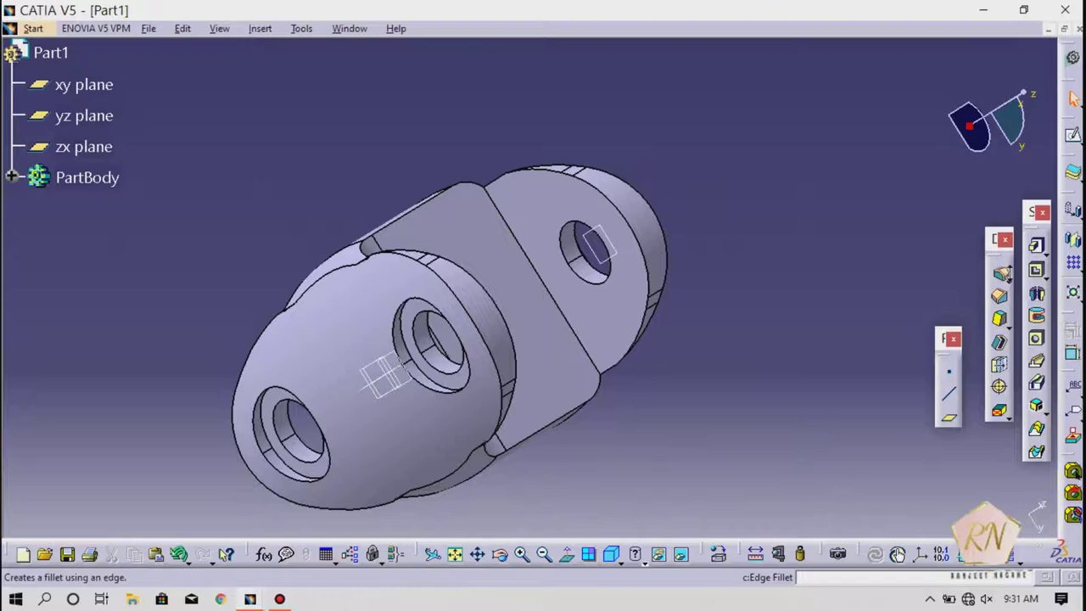
left_click(1001, 273)
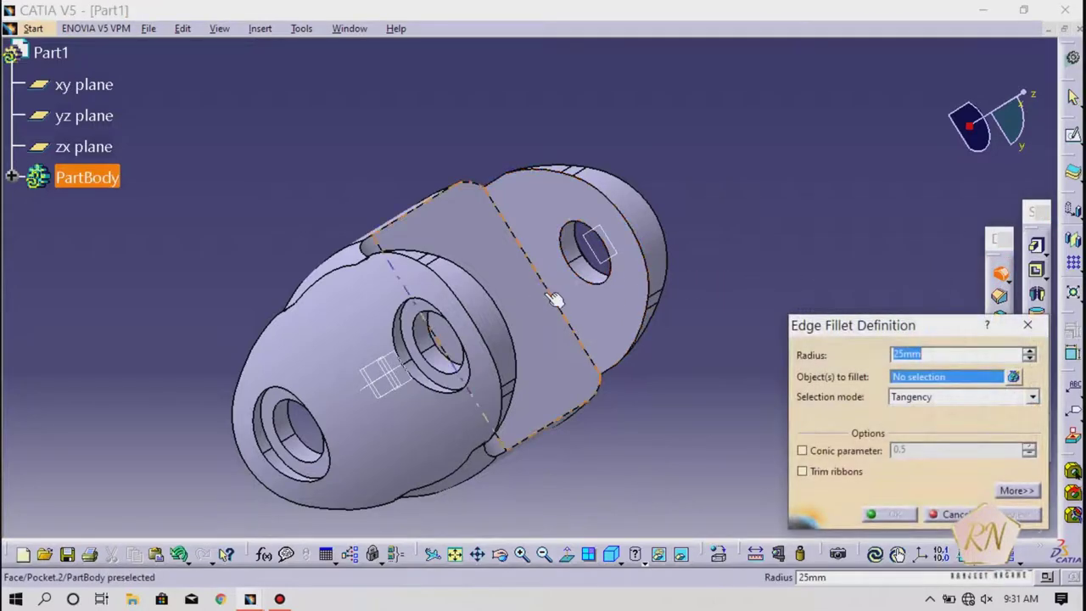
left_click(558, 297)
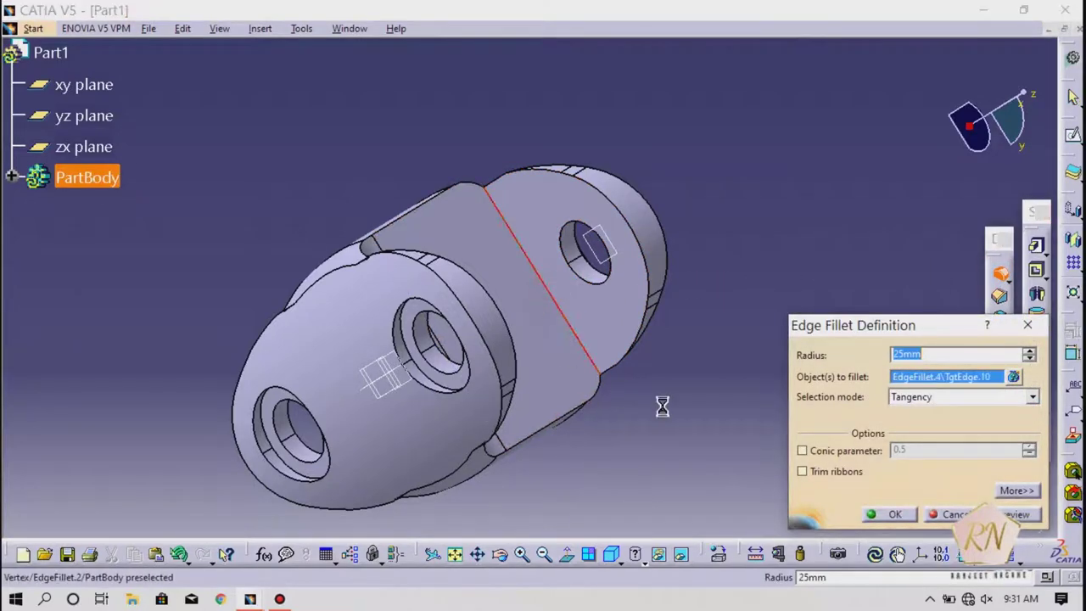
left_click(895, 514)
left_click(776, 458)
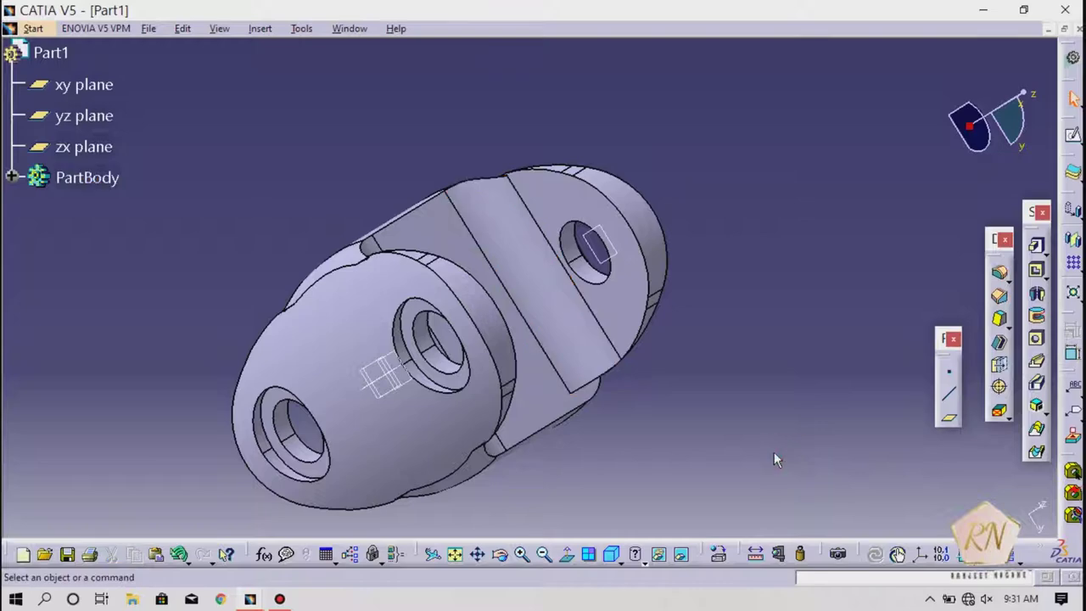
Hide the two offset planes inside the lower and upper lugs
middle_click_drag(460, 390, 758, 510)
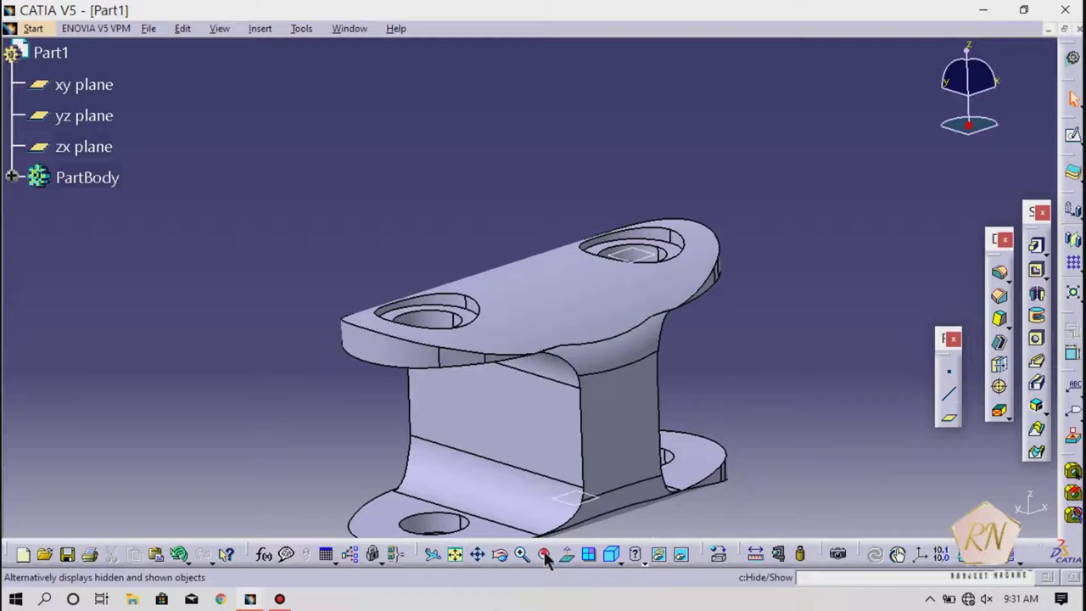
left_click(478, 554)
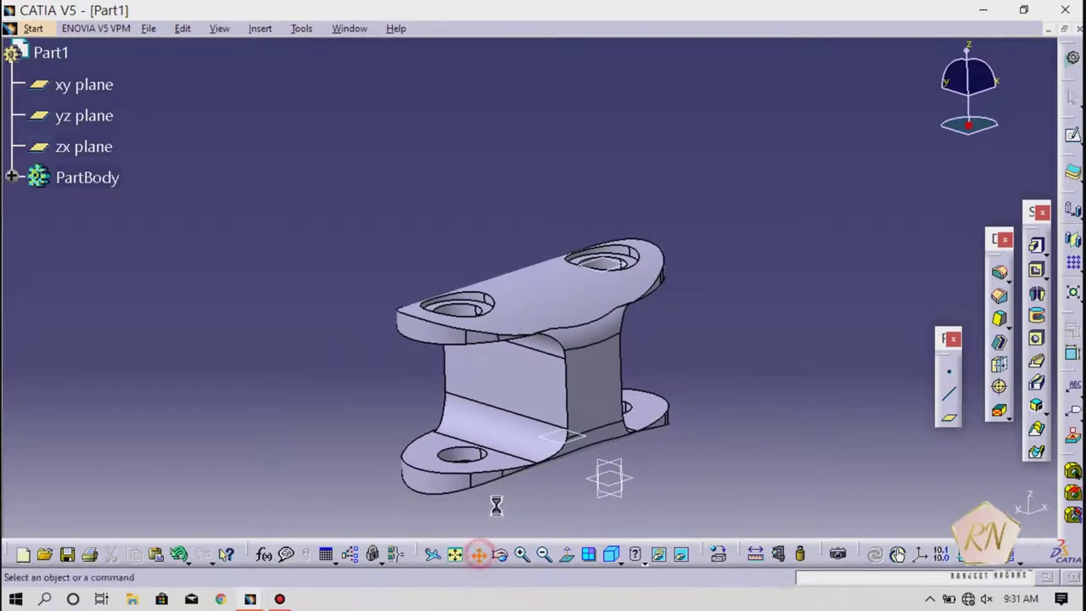
left_click_drag(497, 507, 478, 444)
right_click(543, 384)
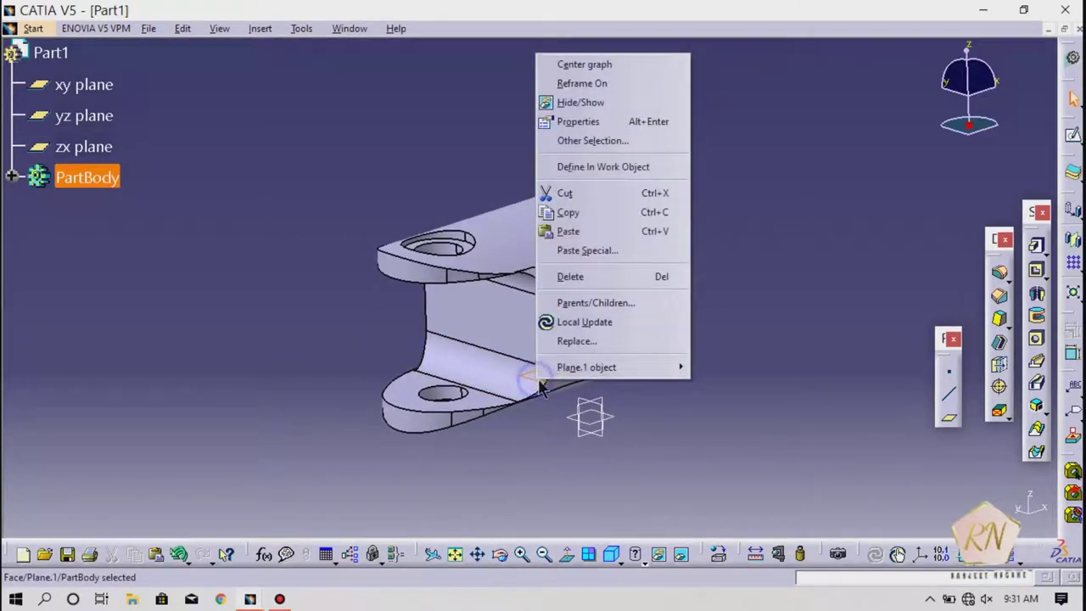
left_click(568, 102)
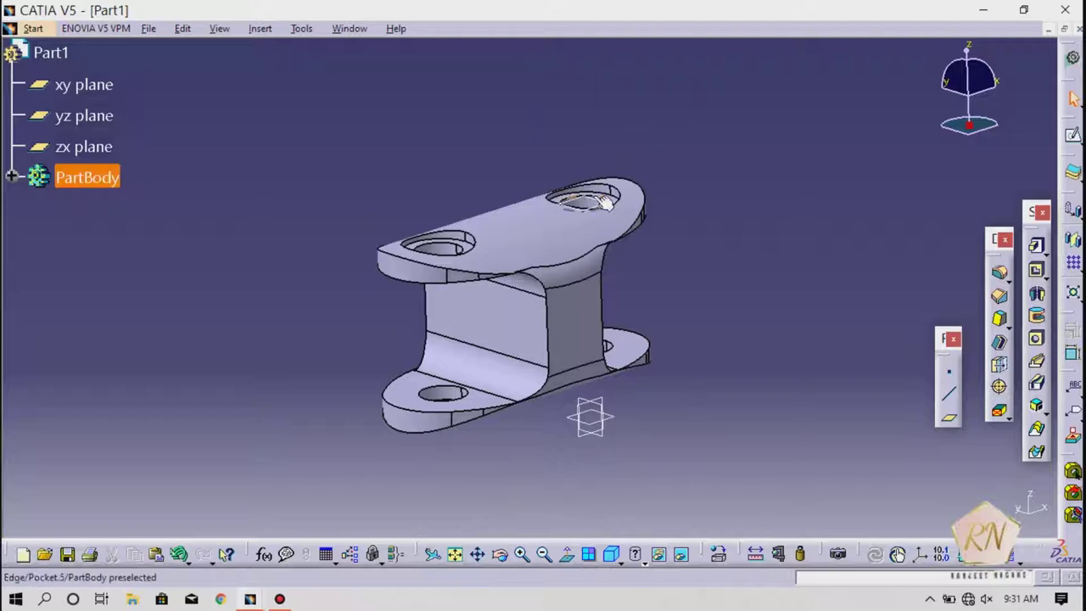
right_click(603, 204)
left_click(640, 246)
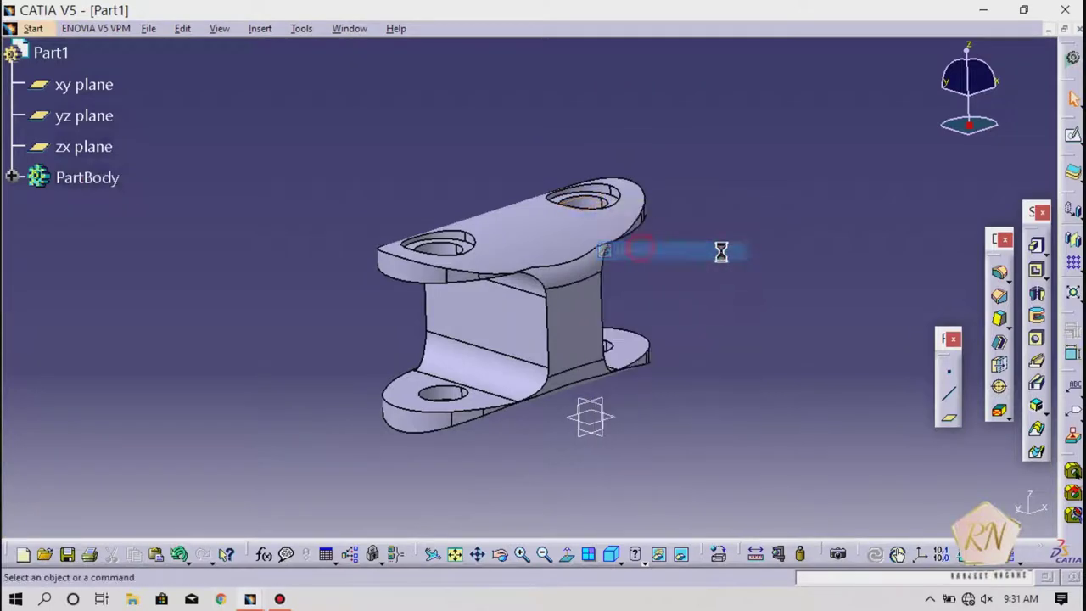
Hide the xy, zx and yz reference planes
right_click(589, 413)
left_click(609, 134)
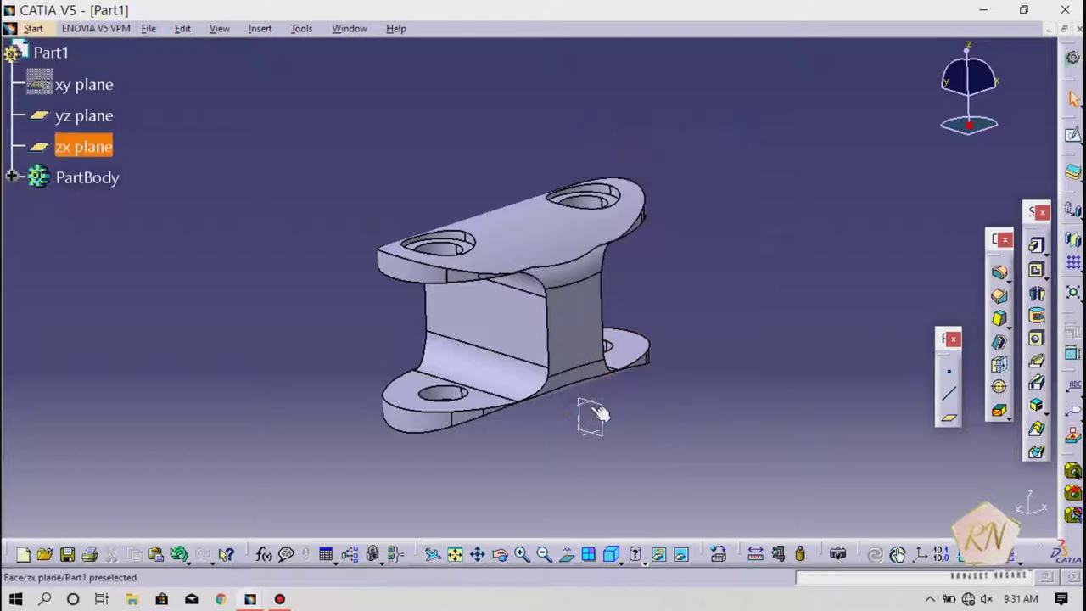
right_click(592, 414)
left_click(635, 133)
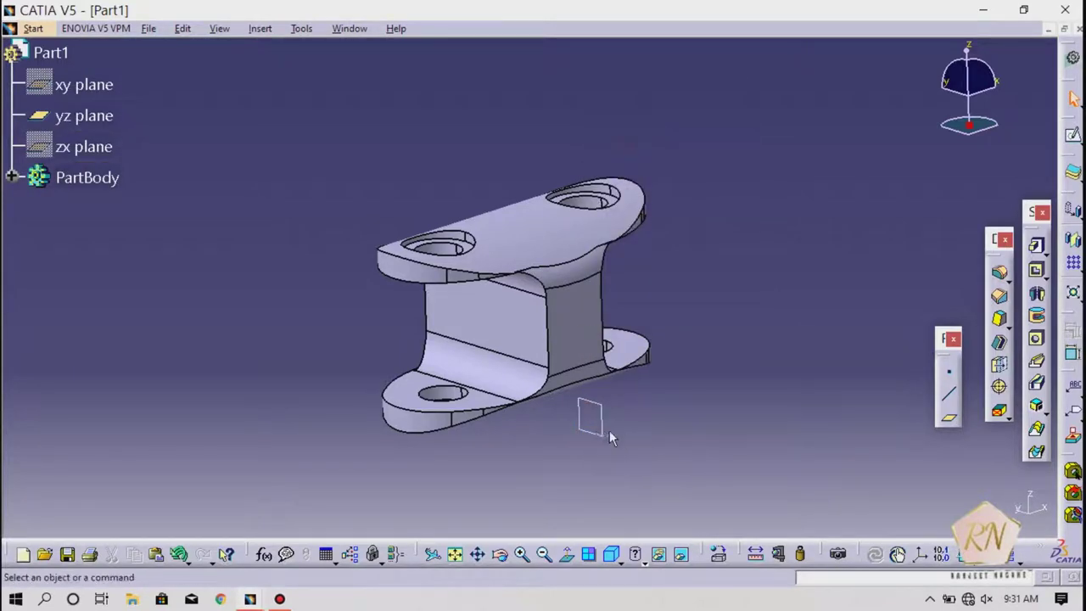
right_click(607, 434)
left_click(625, 154)
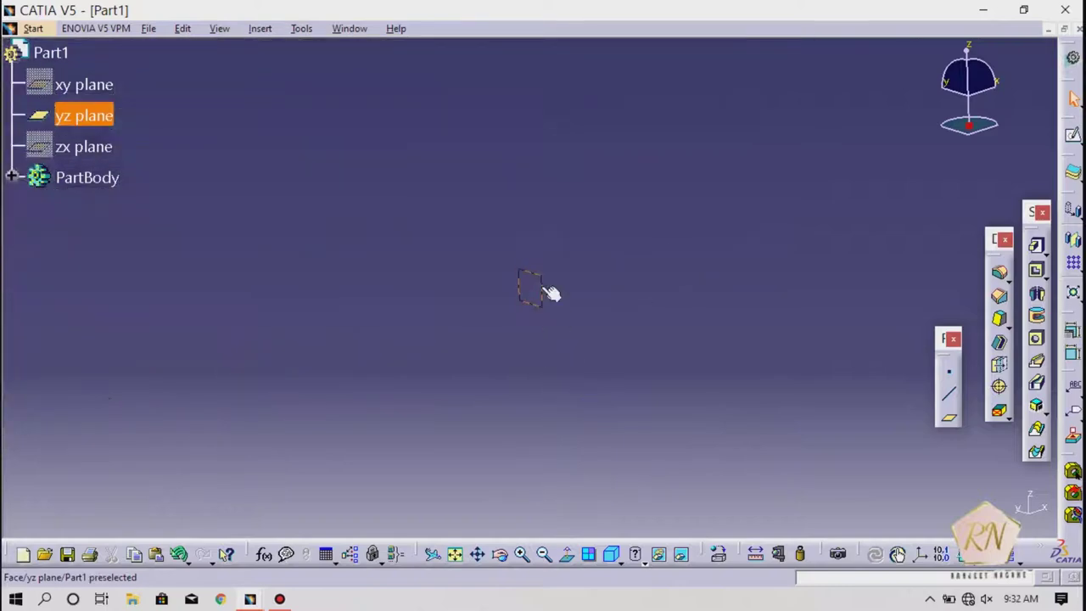
right_click(550, 292)
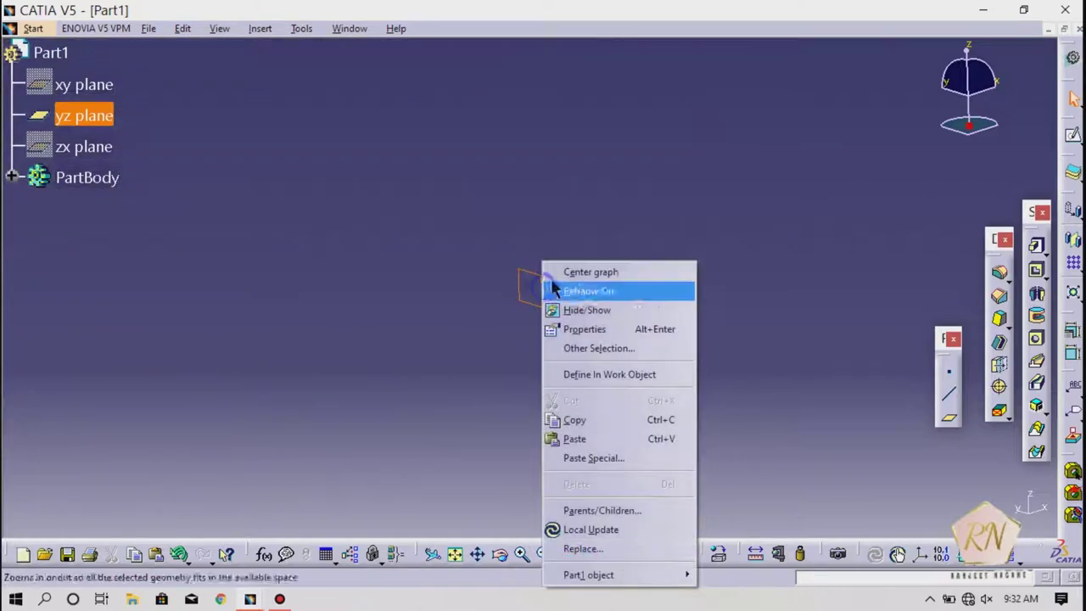
left_click(585, 310)
Apply the DS Light Blue painting material to the PartBody
left_click(455, 554)
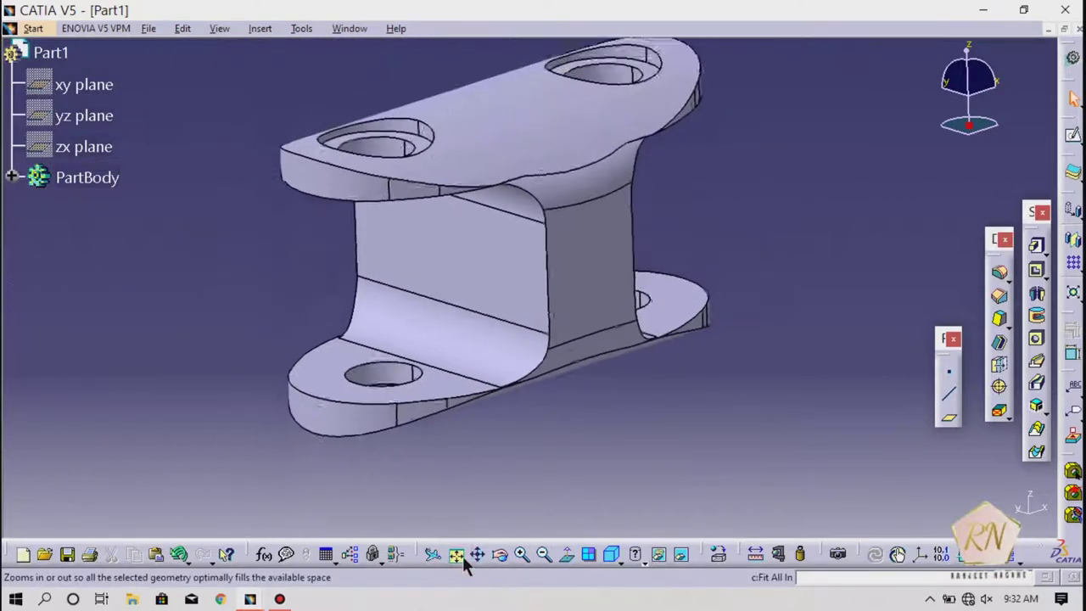
left_click(715, 552)
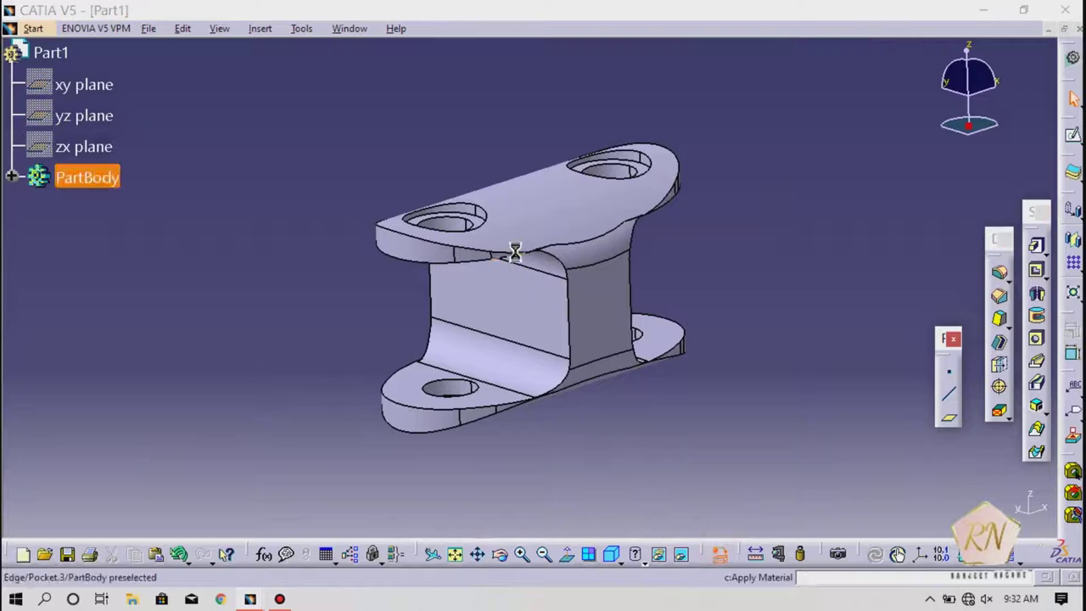
left_click(731, 119)
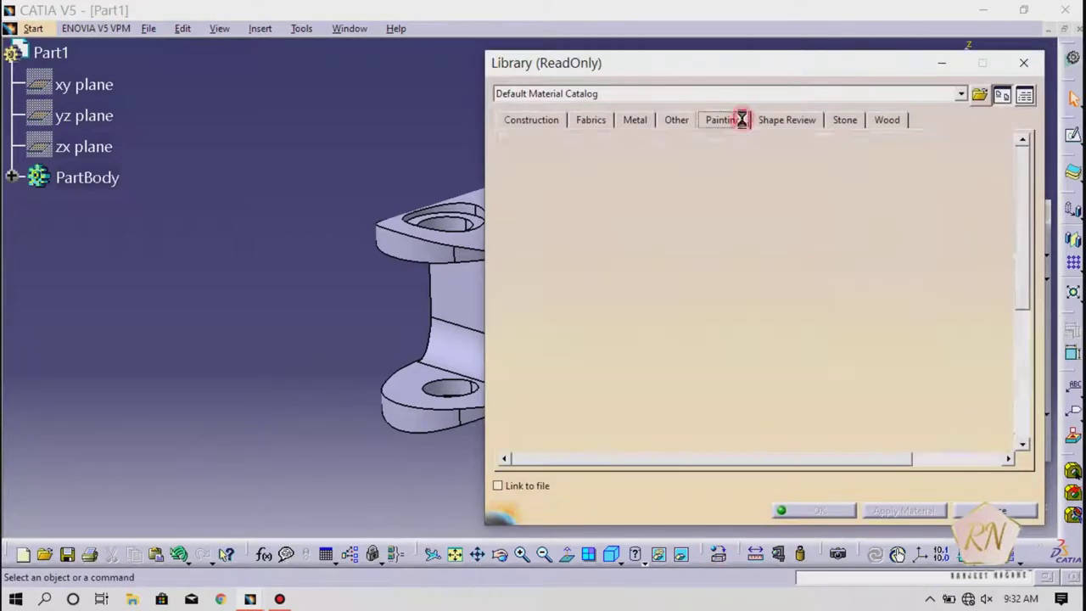
scroll(861, 315, "down", 1)
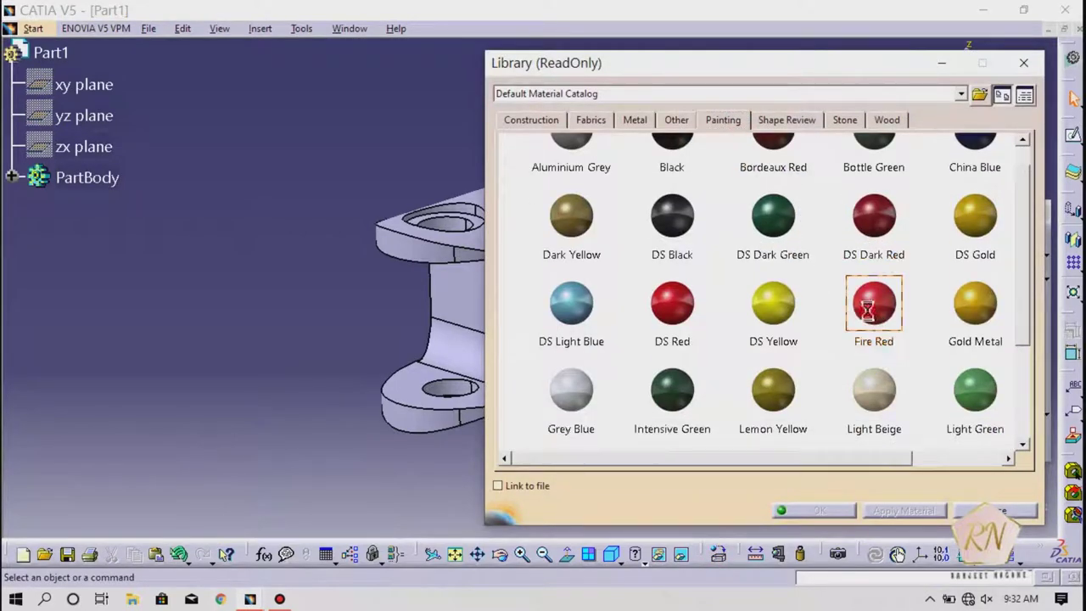
left_click(75, 177)
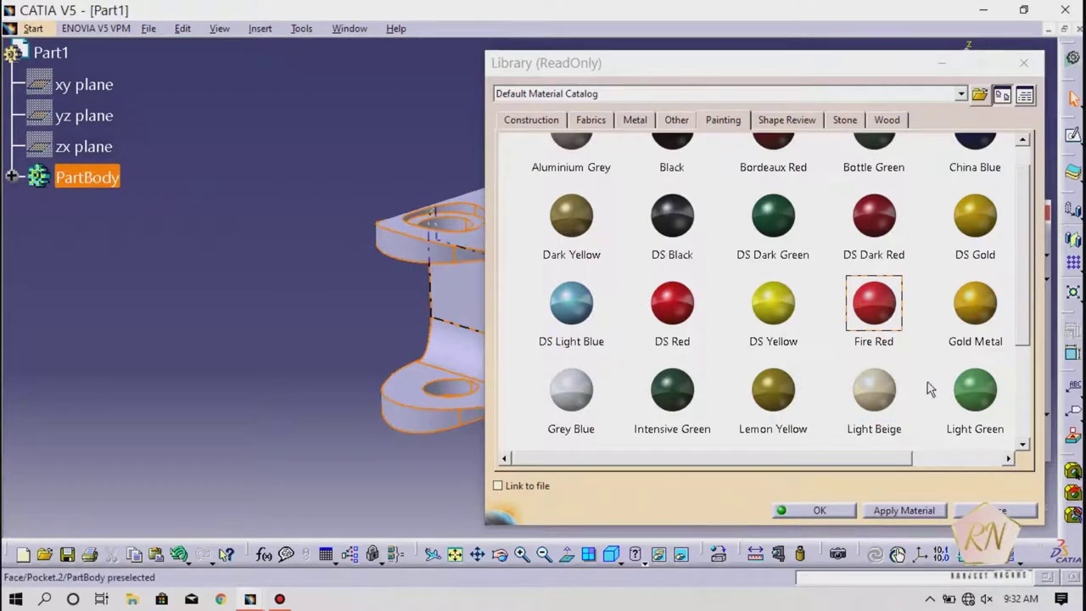
left_click(991, 397)
scroll(737, 354, "down", 1)
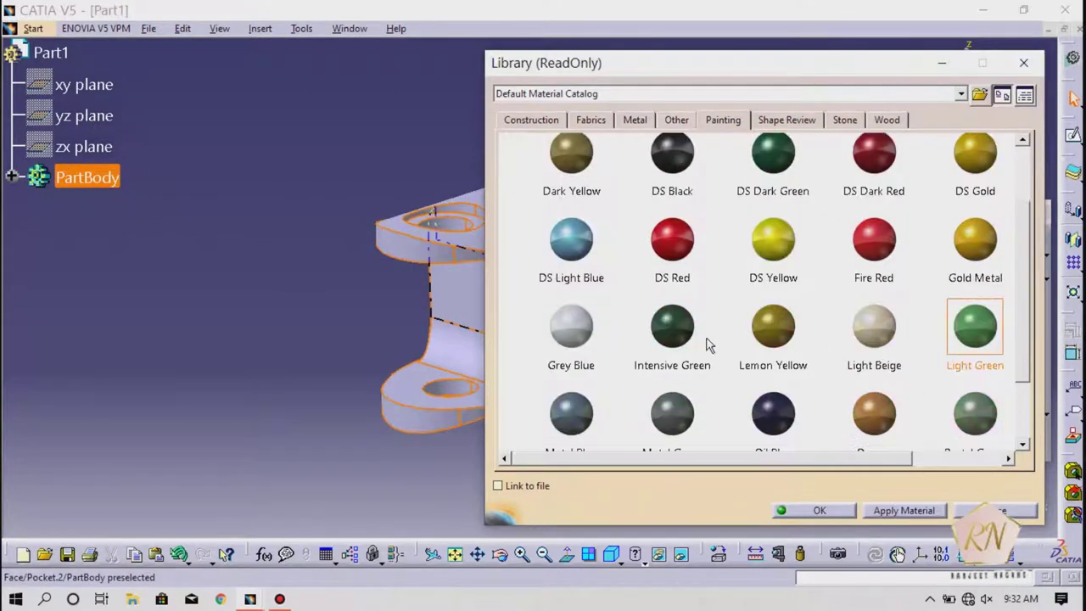
left_click(594, 237)
left_click(89, 178)
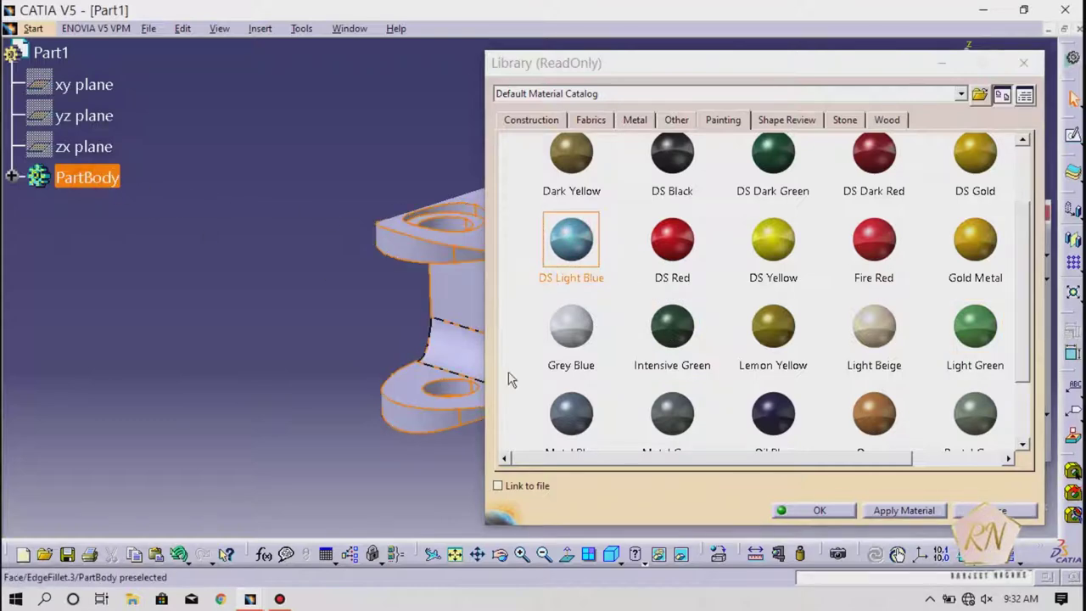
left_click(821, 509)
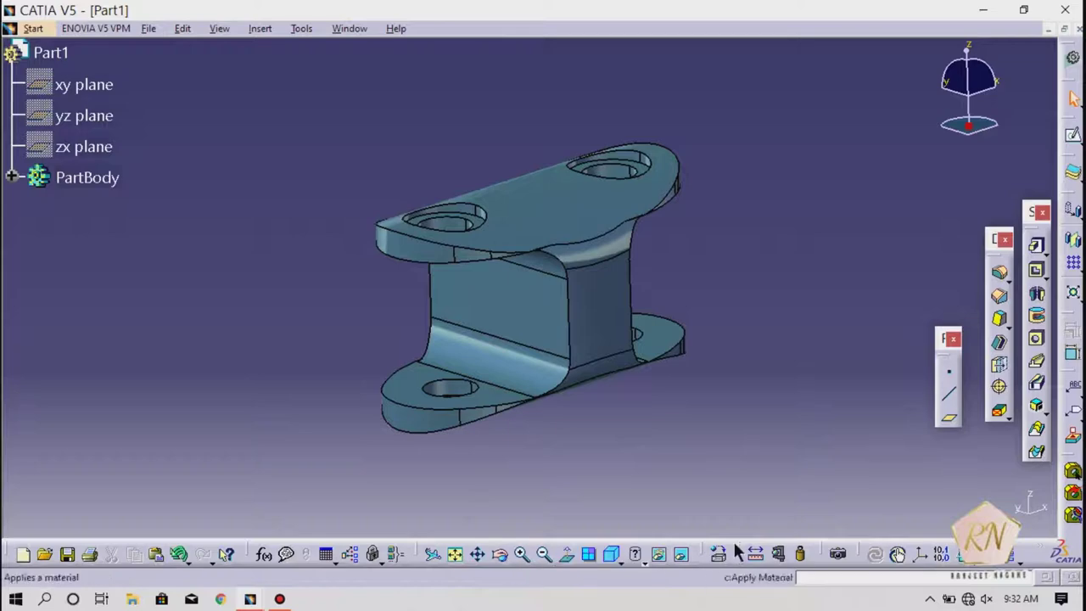
Save the part on the Desktop as Part2 and close its document
key("ctrl+s")
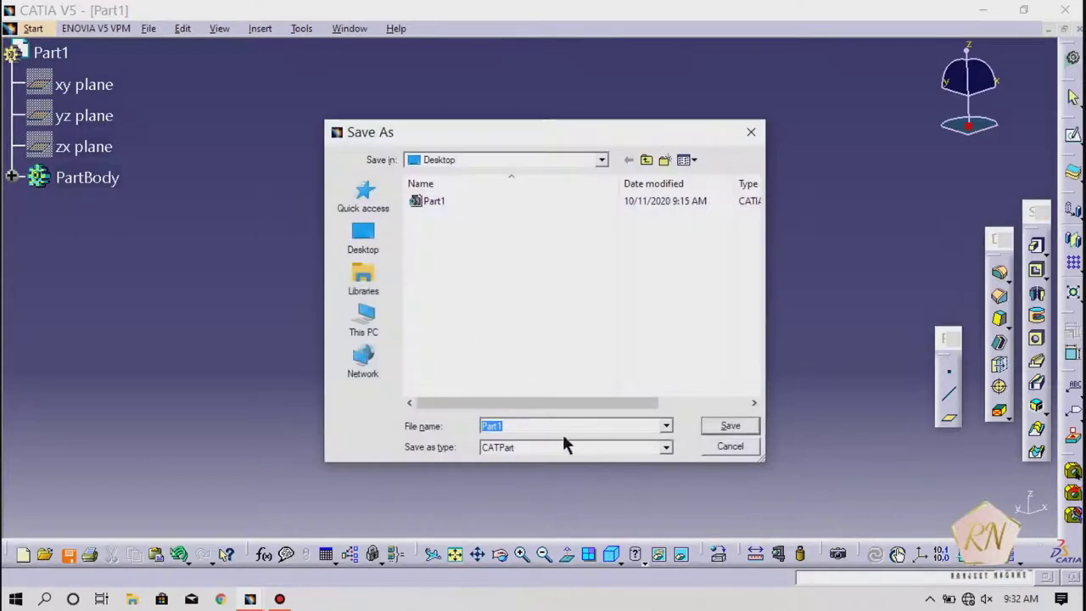
type("Part1")
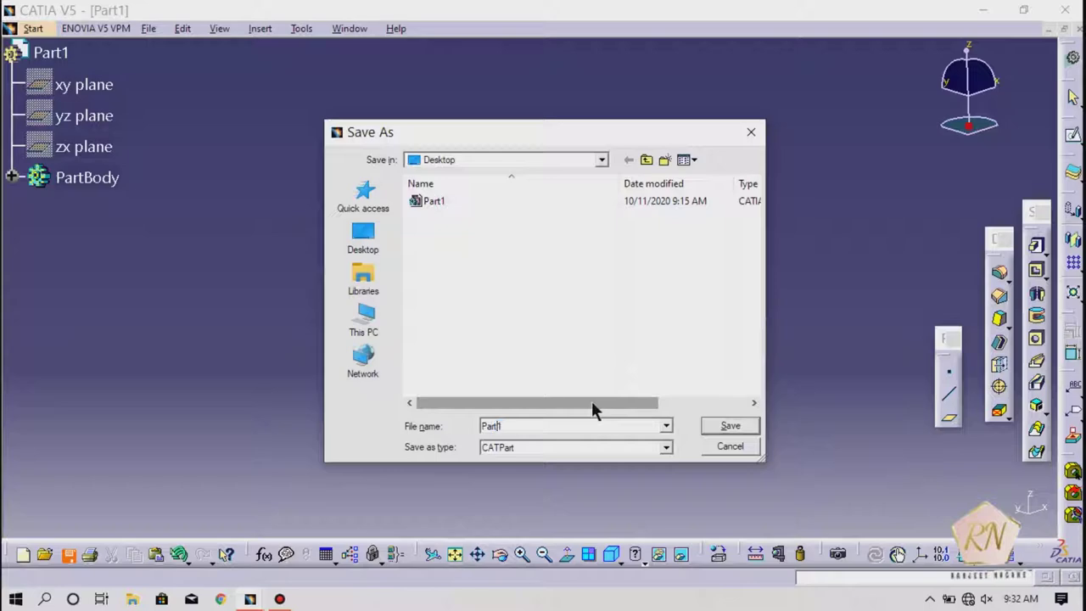
key("BackSpace")
type("2")
key("Return")
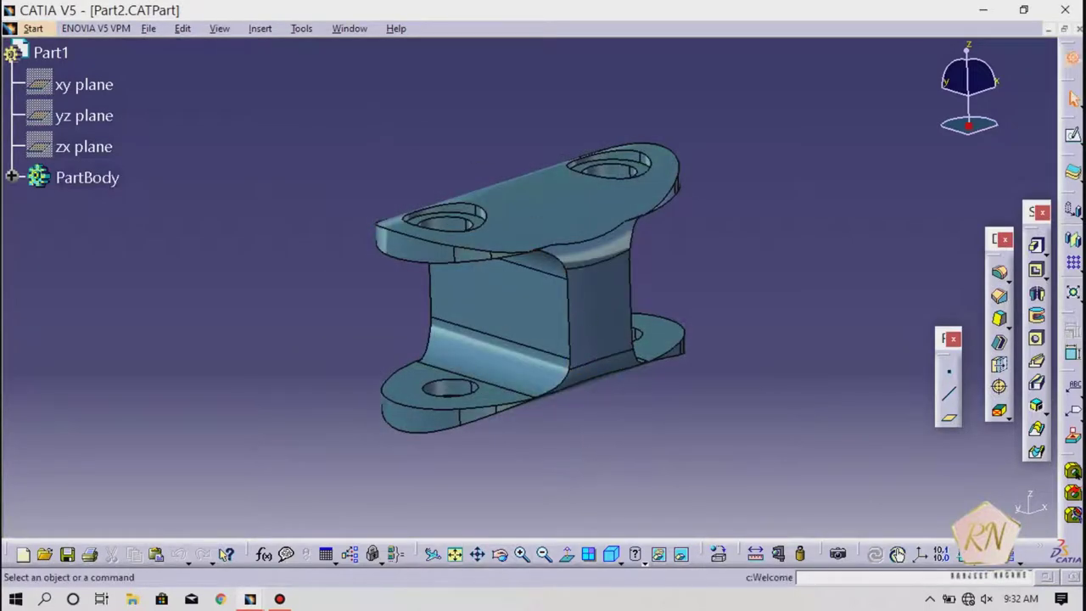
key("ctrl+F4")
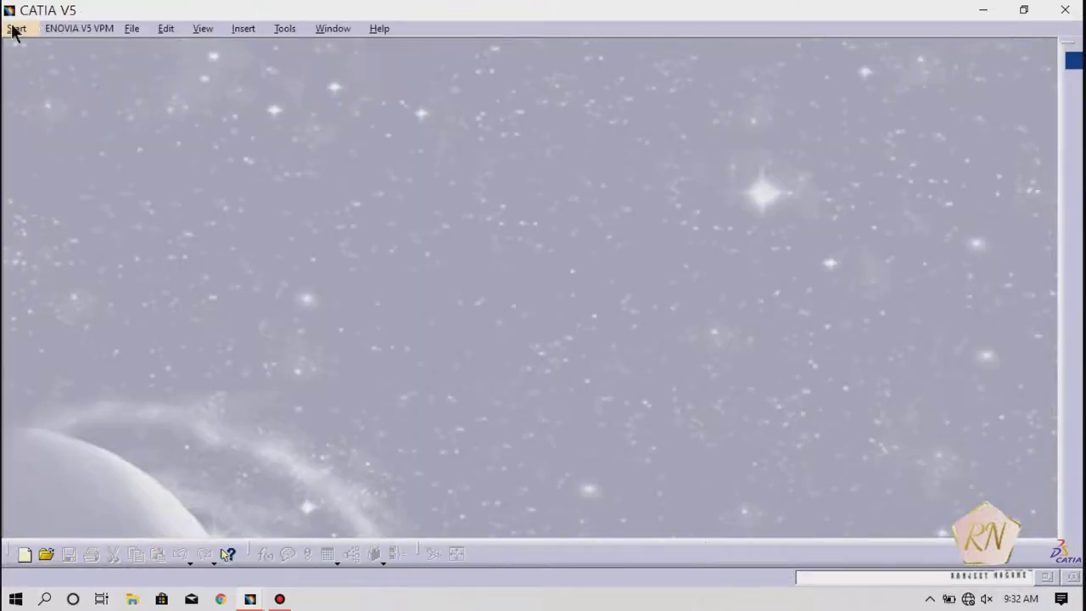
Create a new part in the Part Design workbench
left_click(16, 28)
mouse_move(52, 66)
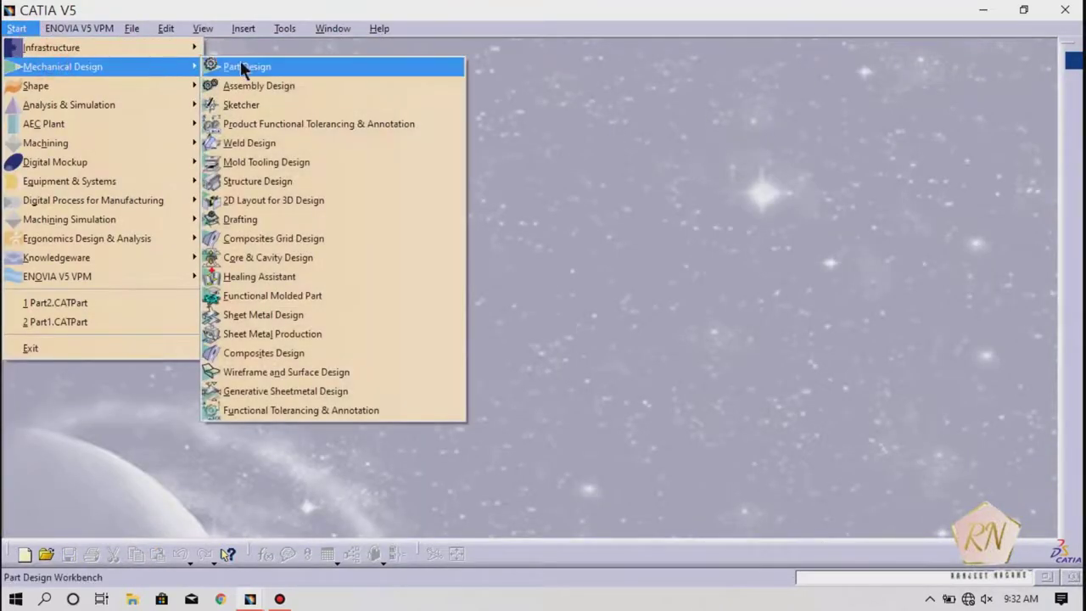
left_click(244, 68)
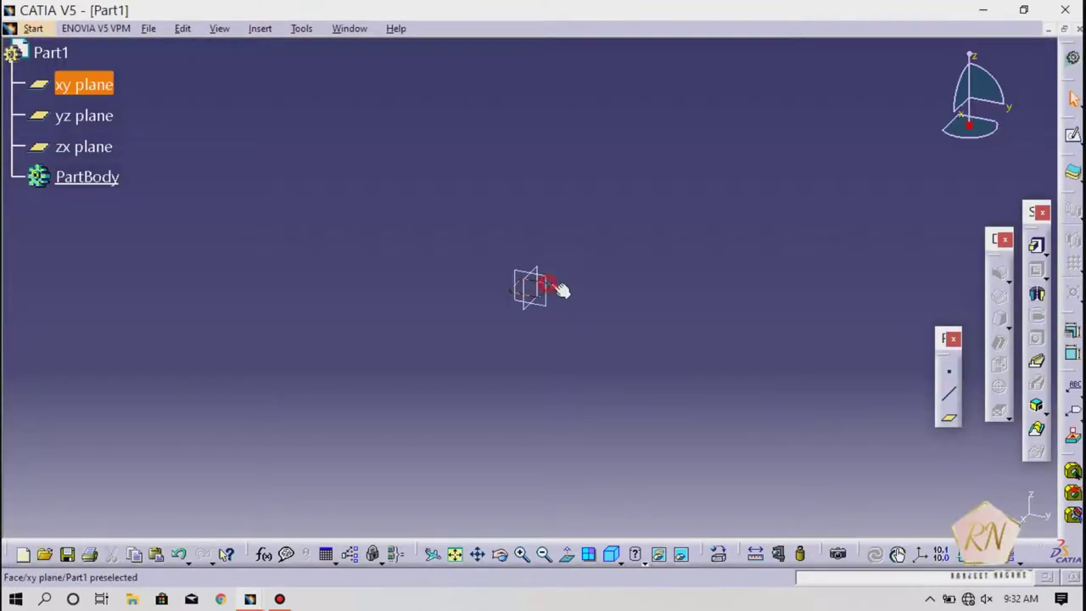
Sketch a circle of about 20 mm radius on the xy plane, centred on the origin
left_click(1072, 135)
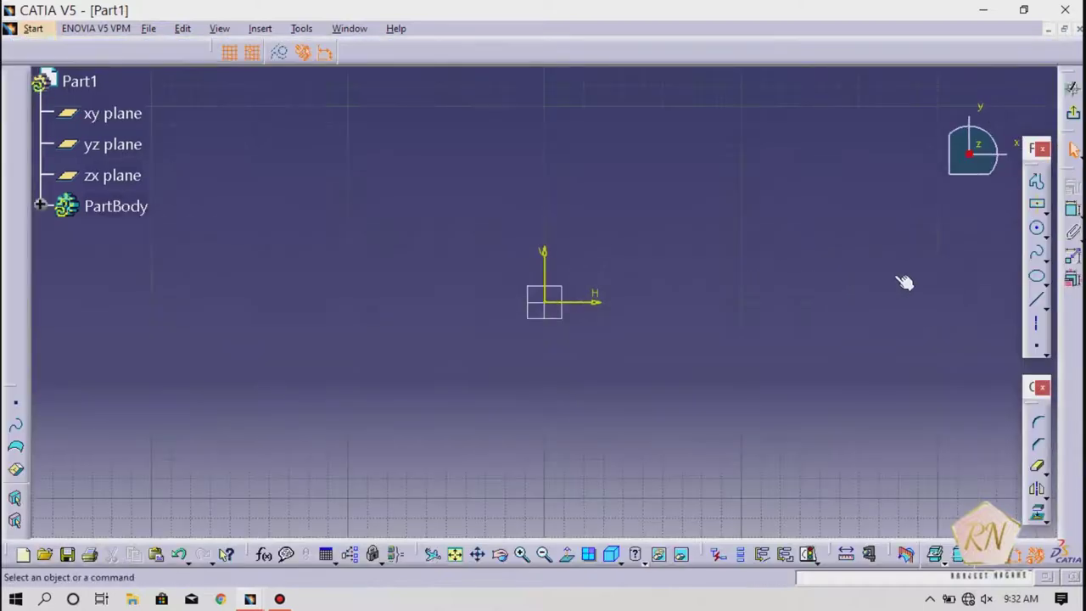
left_click(1036, 227)
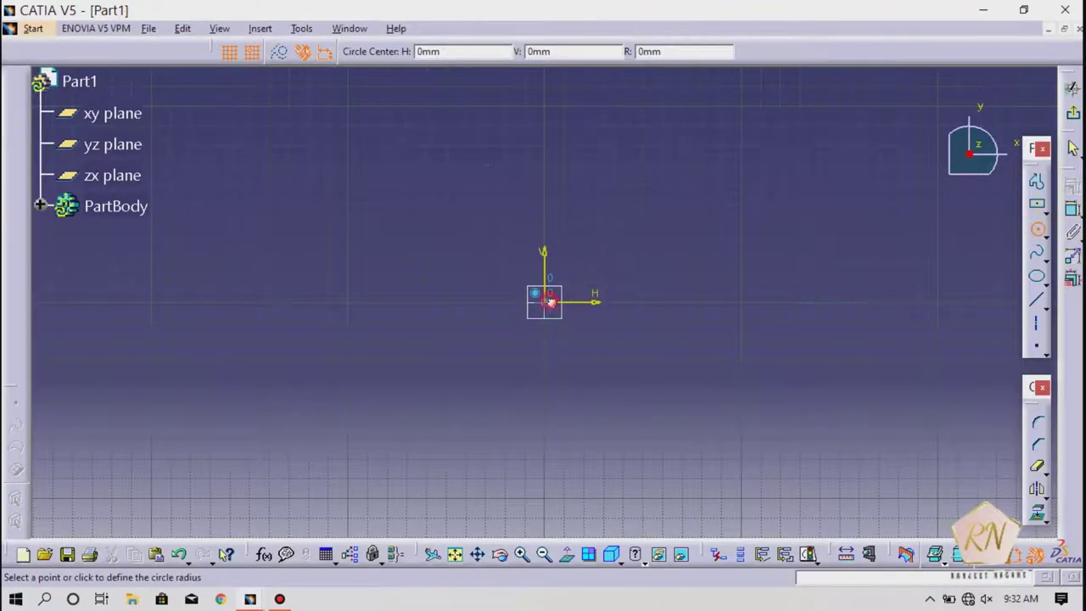
left_click(589, 309)
left_click(1072, 113)
Pad the circle sketch to a length of 150 mm
left_click(1038, 246)
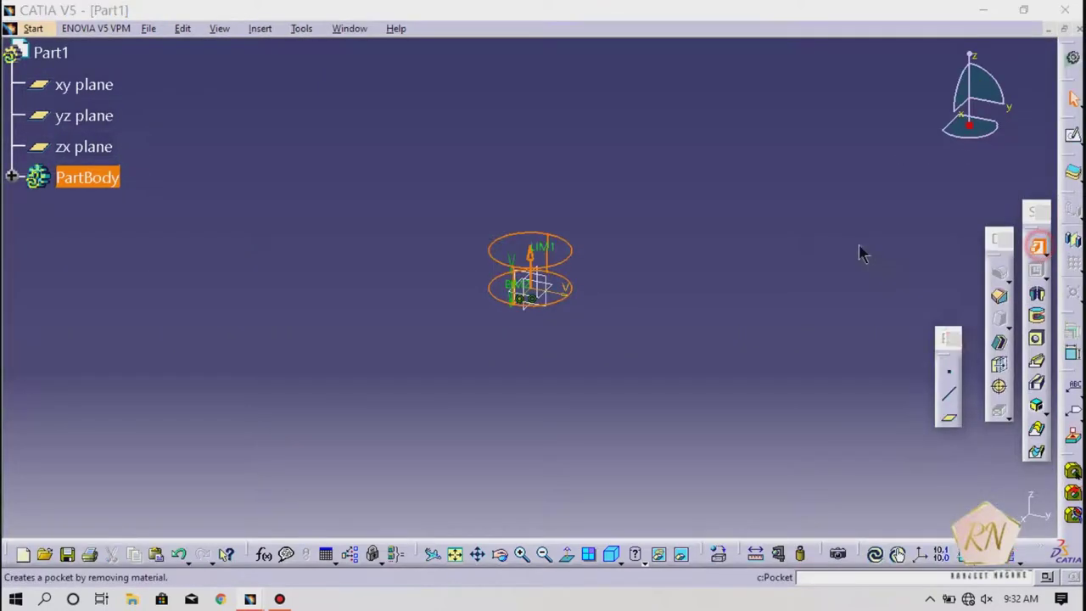
type("15")
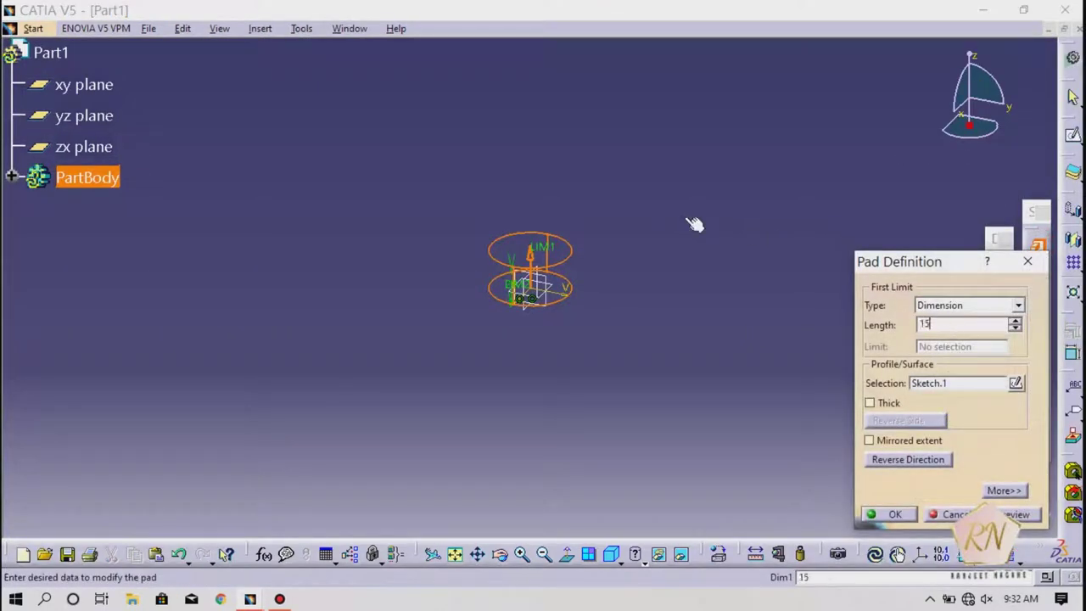
type("0")
key("Return")
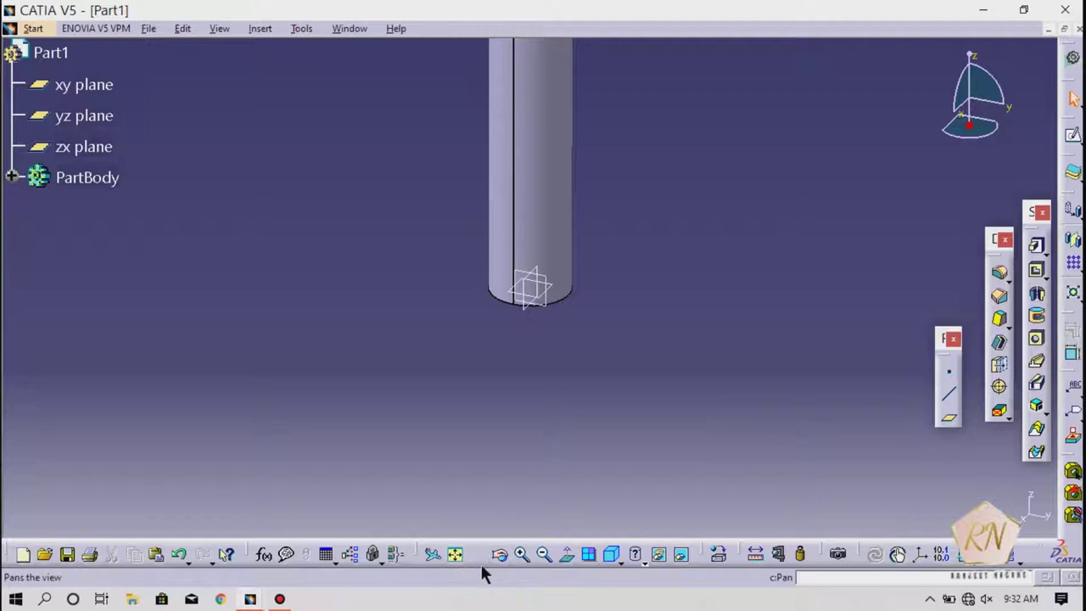
Sketch a 20 mm radius circle on the yz plane, centred on the vertical axis 75 mm above the origin
left_click(549, 286)
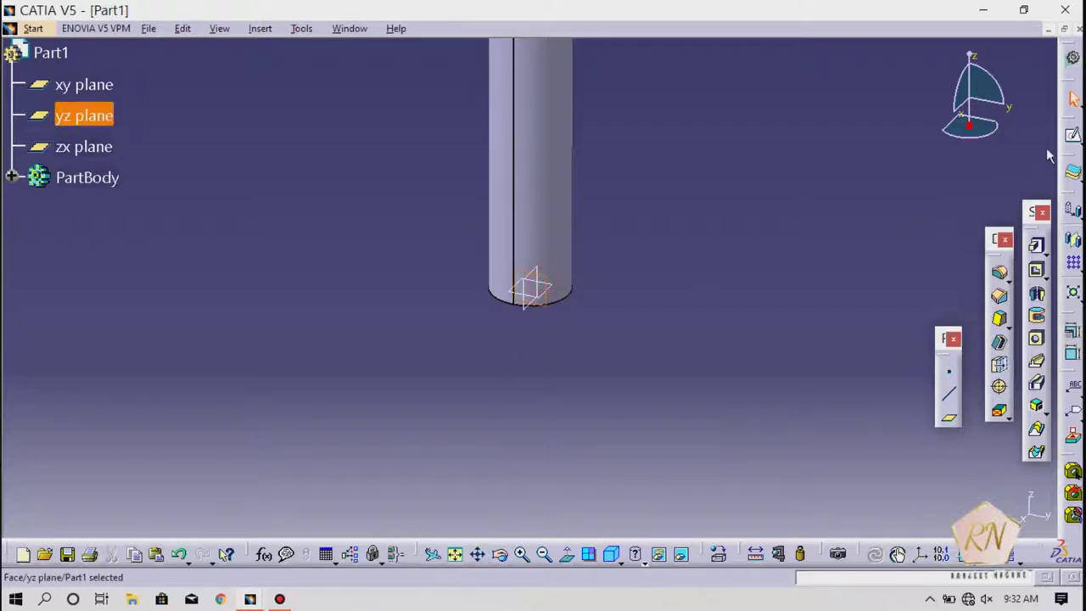
left_click(1075, 139)
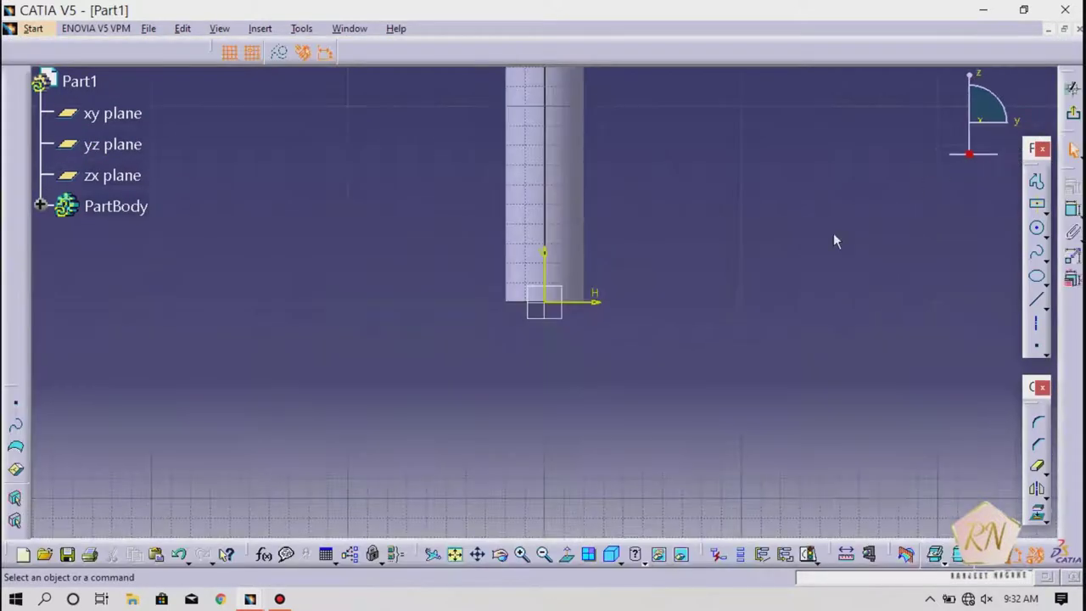
left_click(476, 554)
left_click_drag(706, 296, 722, 427)
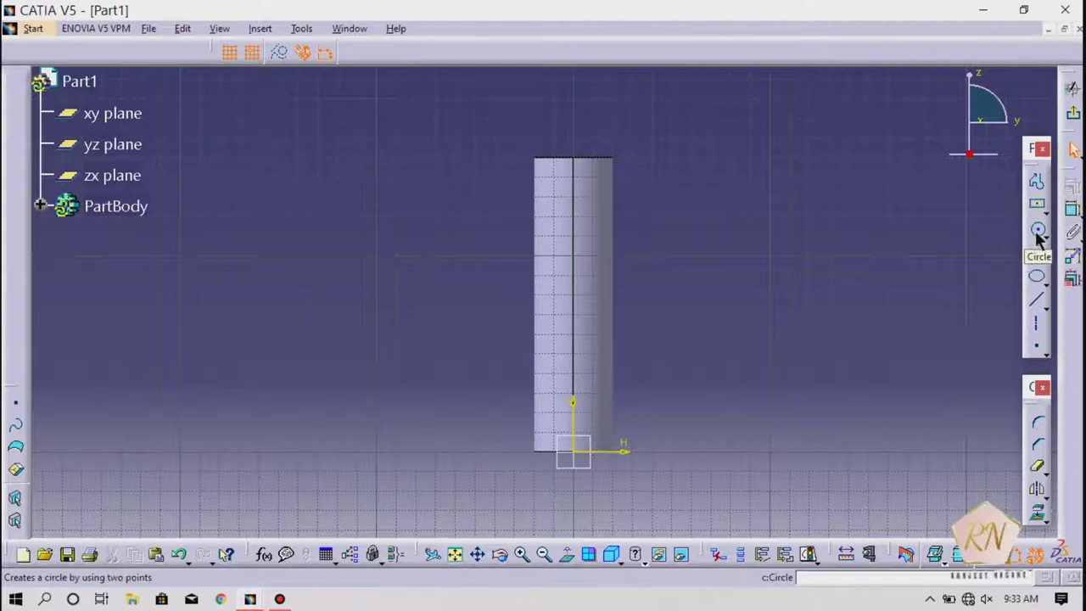
left_click(1036, 230)
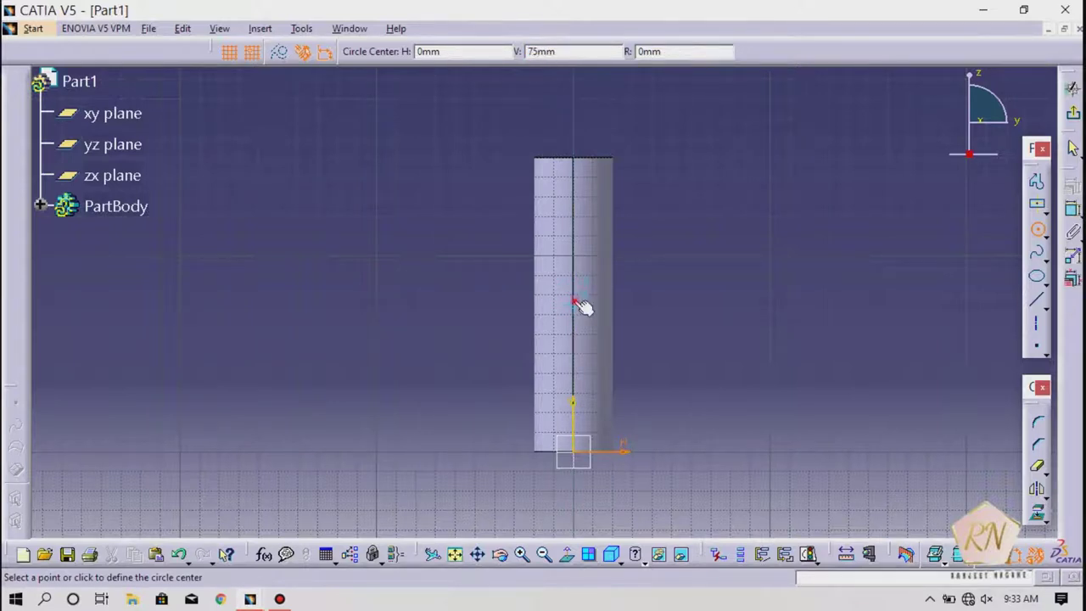
left_click(578, 305)
key("Tab")
key("Tab")
key("Tab")
type("20")
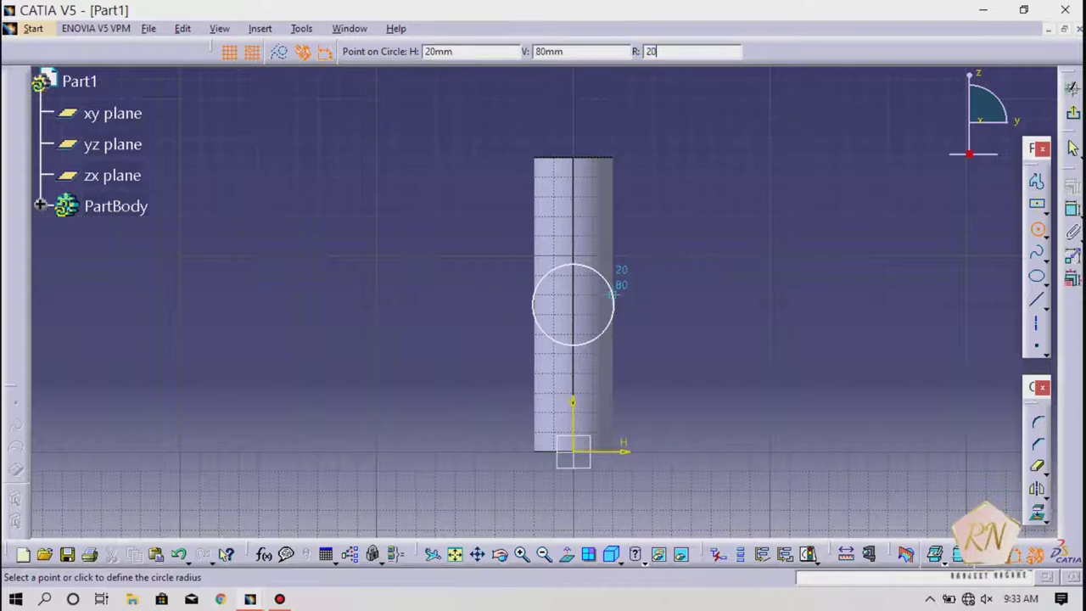
key("Return")
left_click(1073, 113)
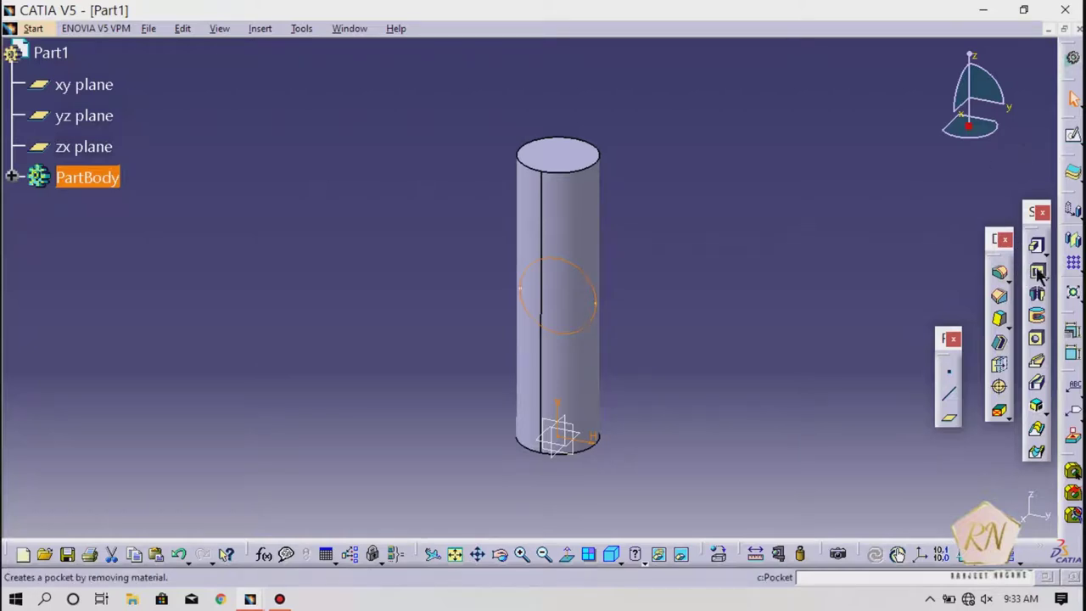
Pad the second circle 75 mm with mirrored extent to form a horizontal cylinder crossing the vertical one
left_click(1036, 246)
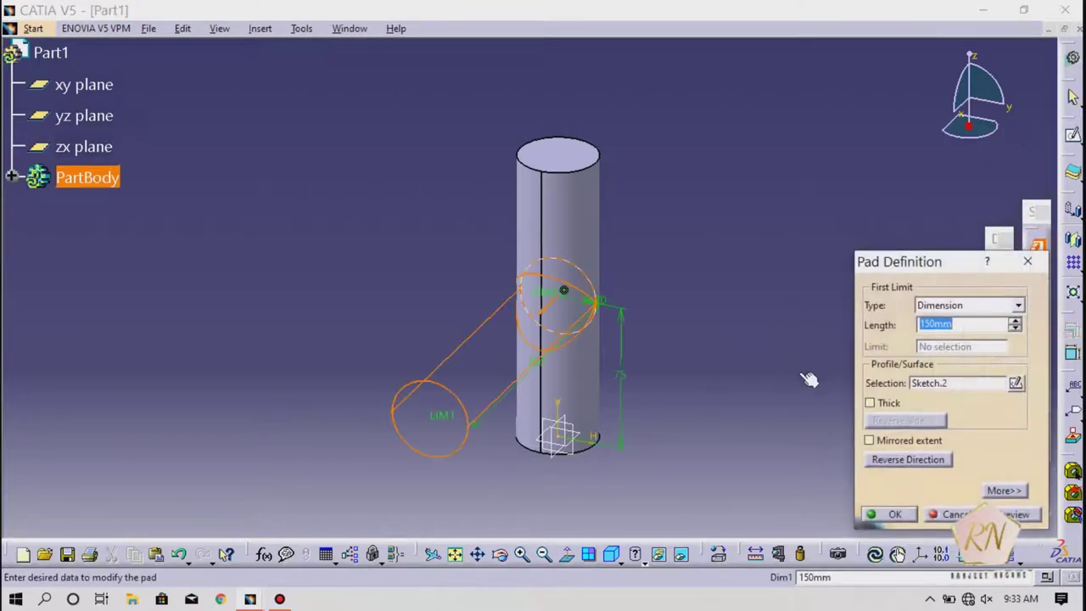
type("75")
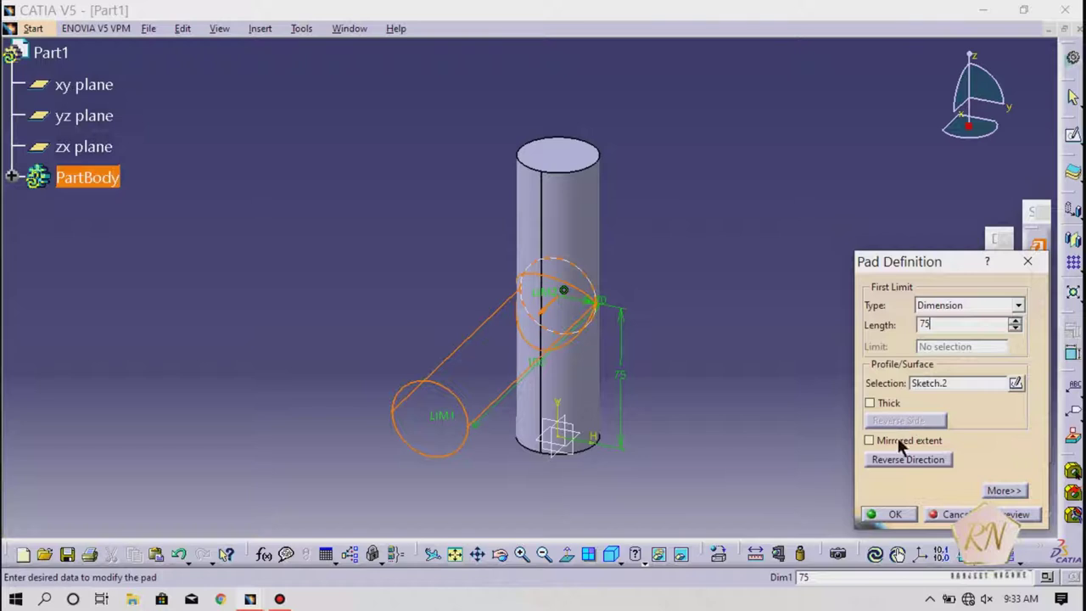
left_click(872, 441)
left_click(890, 514)
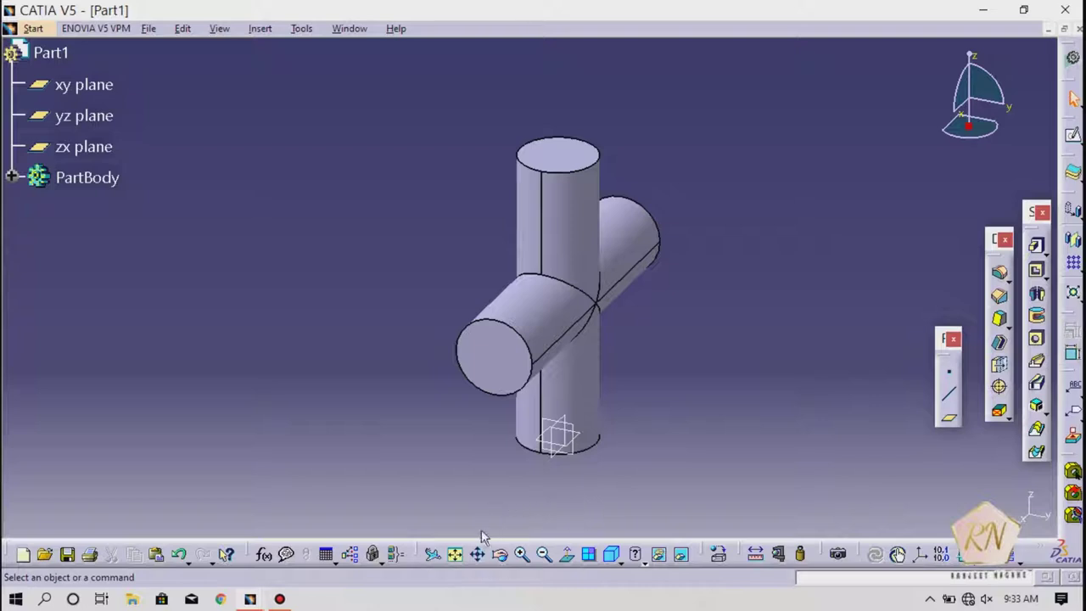
Create a plane offset 20 mm inward from the bottom face of the vertical cylinder
left_click(500, 554)
left_click_drag(605, 462, 543, 418)
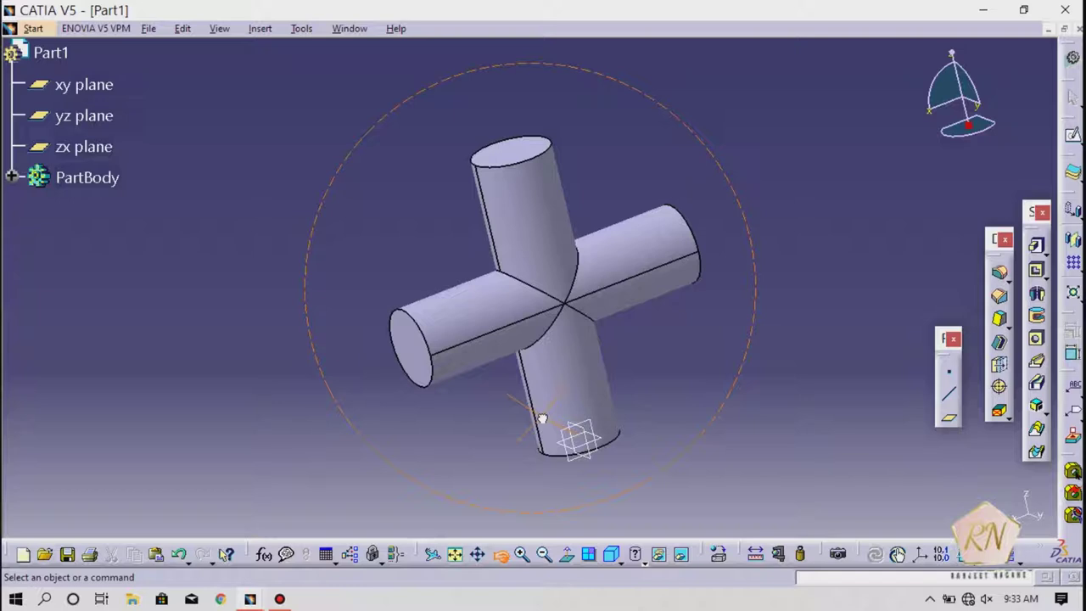
middle_click_drag(541, 418, 606, 213)
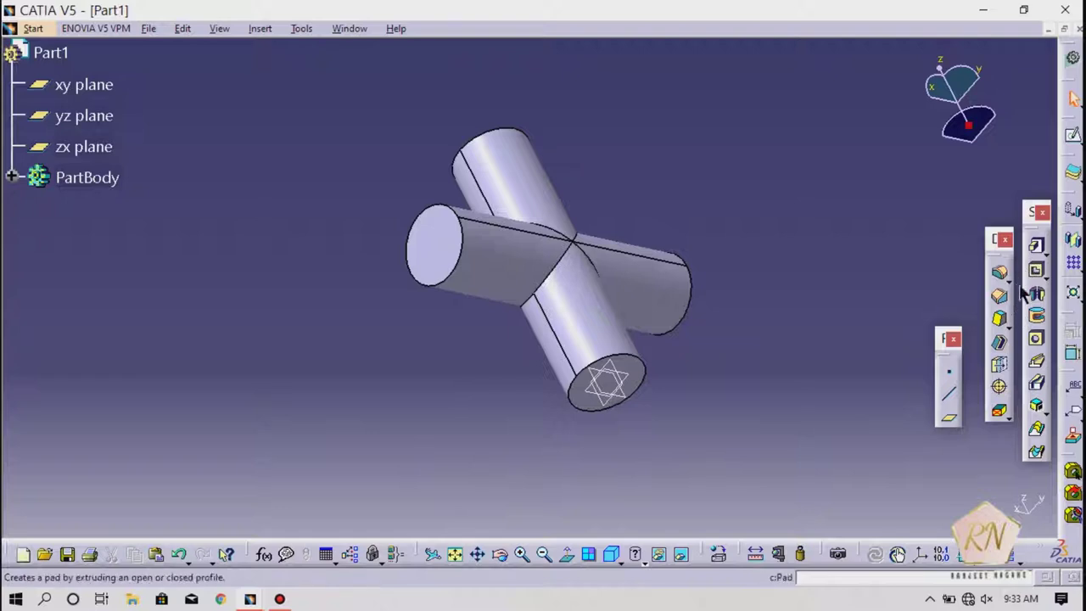
left_click(948, 416)
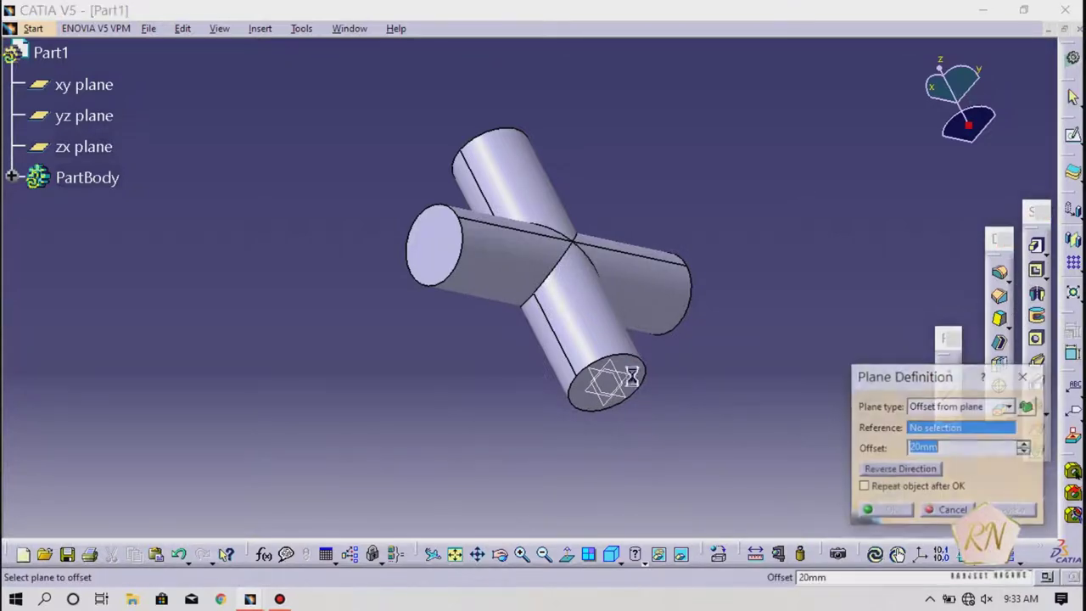
left_click(644, 373)
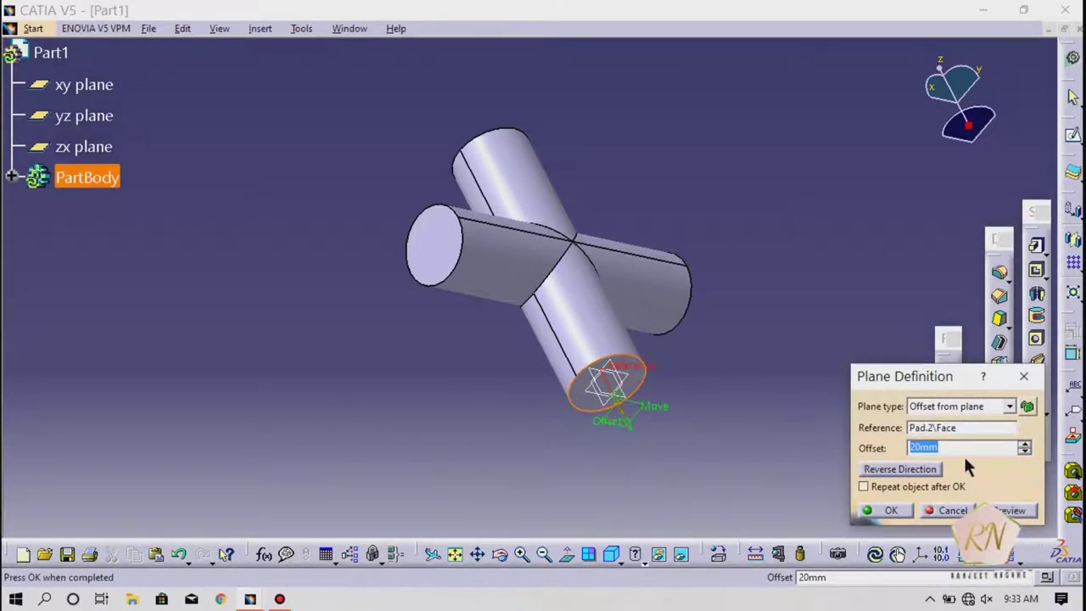
left_click(888, 472)
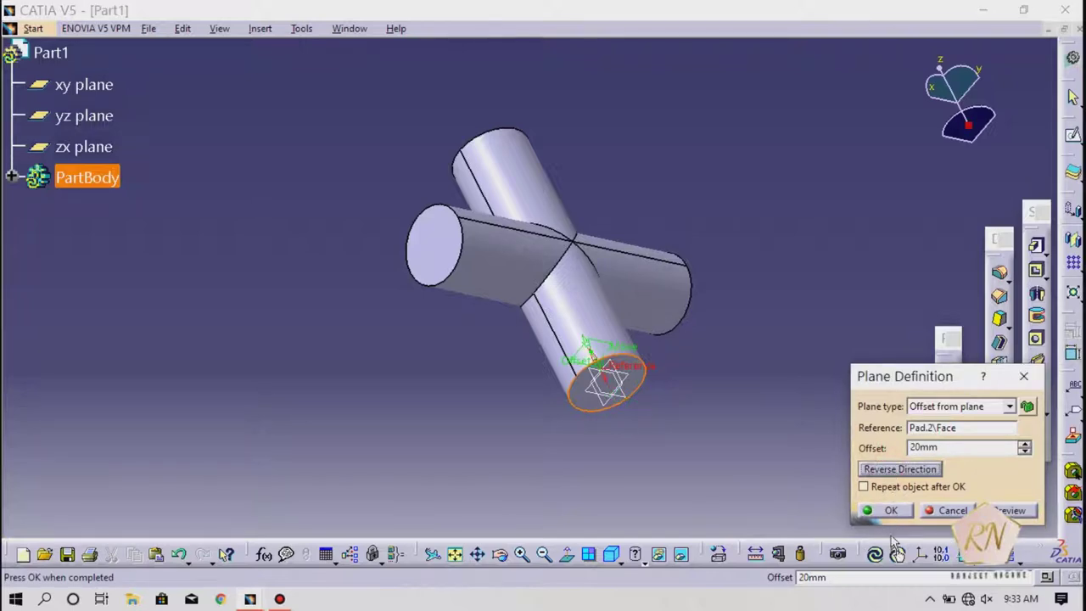
left_click(882, 510)
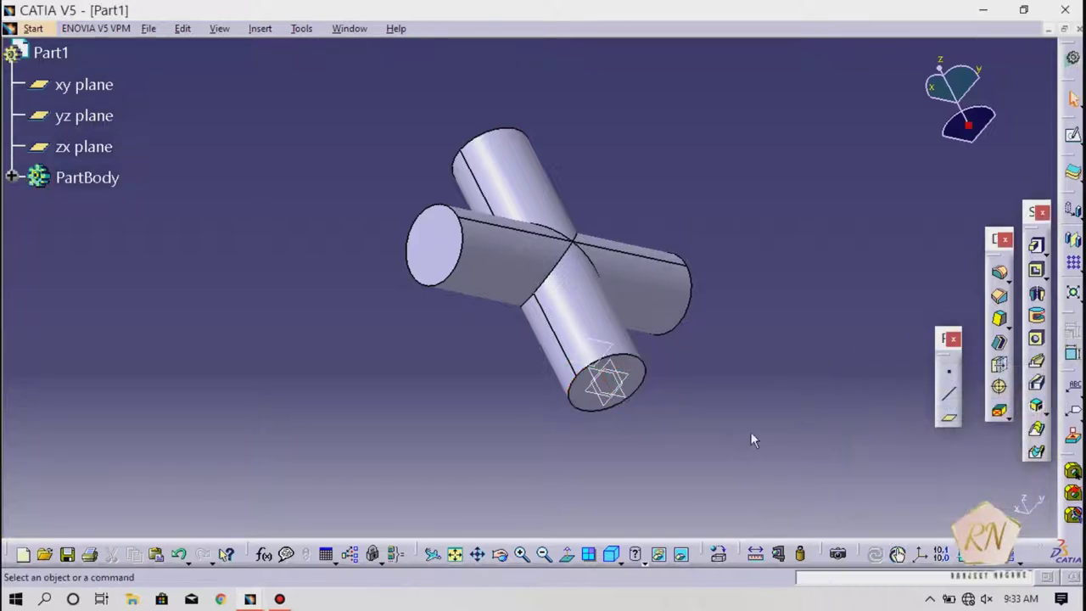
Create a plane offset 20 mm inward from the near end face of the horizontal cylinder
left_click(948, 419)
left_click(434, 245)
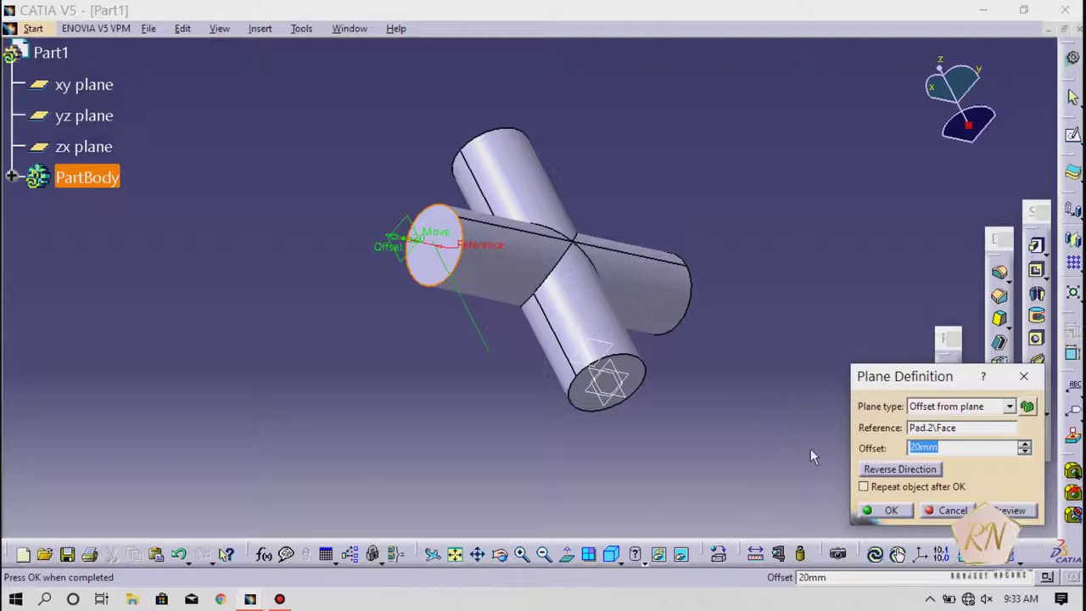
left_click(901, 470)
left_click(882, 510)
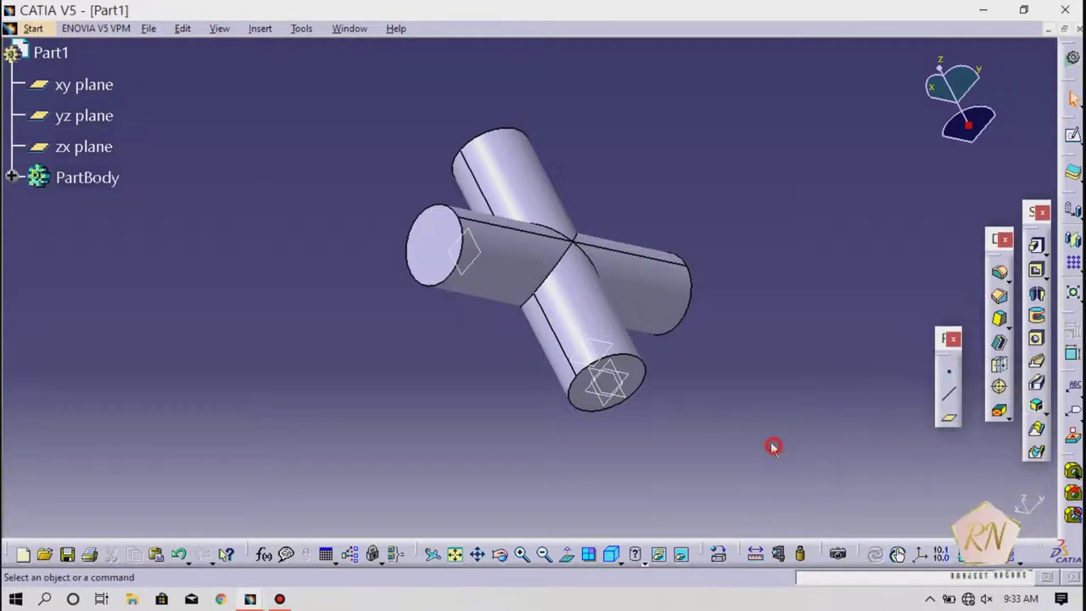
Sketch a circle of about 30 mm radius, centred on the origin, on the offset plane near the vertical cylinder's bottom end
left_click(594, 340)
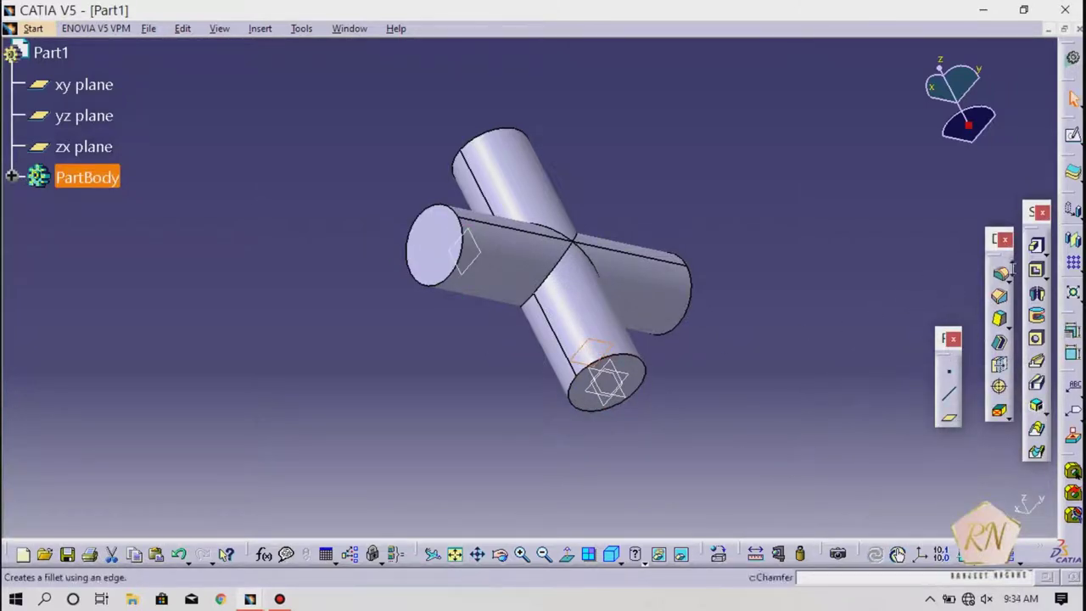
left_click(1067, 210)
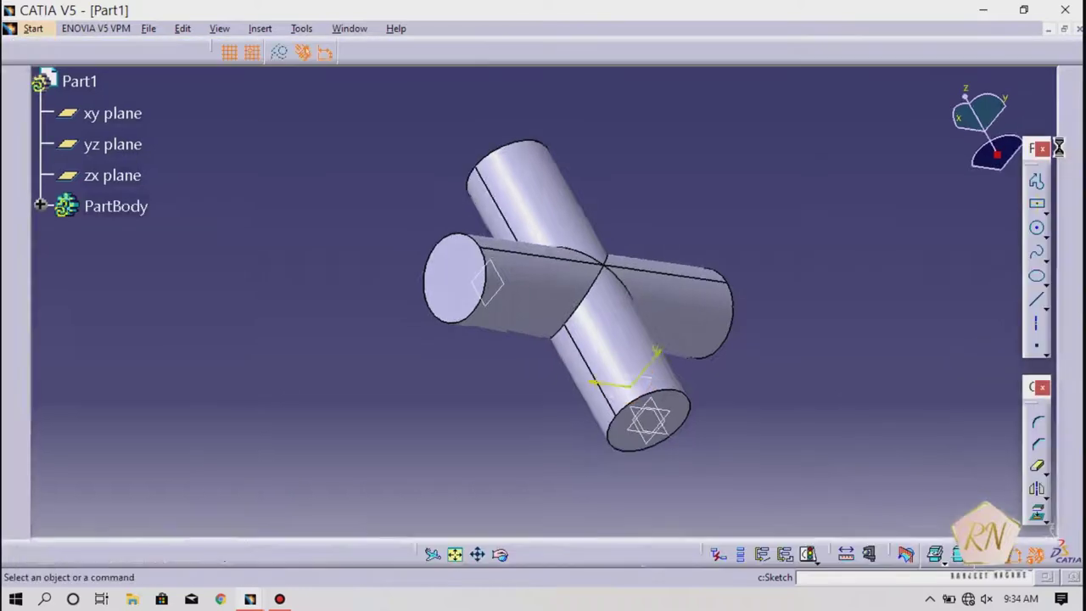
left_click(1037, 227)
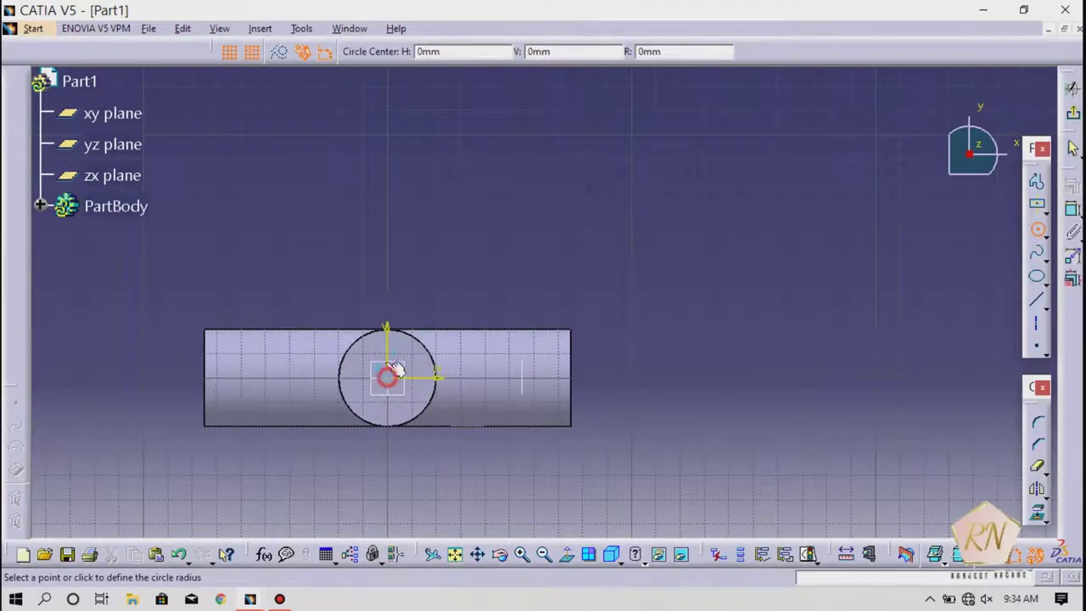
left_click(387, 304)
left_click(1073, 119)
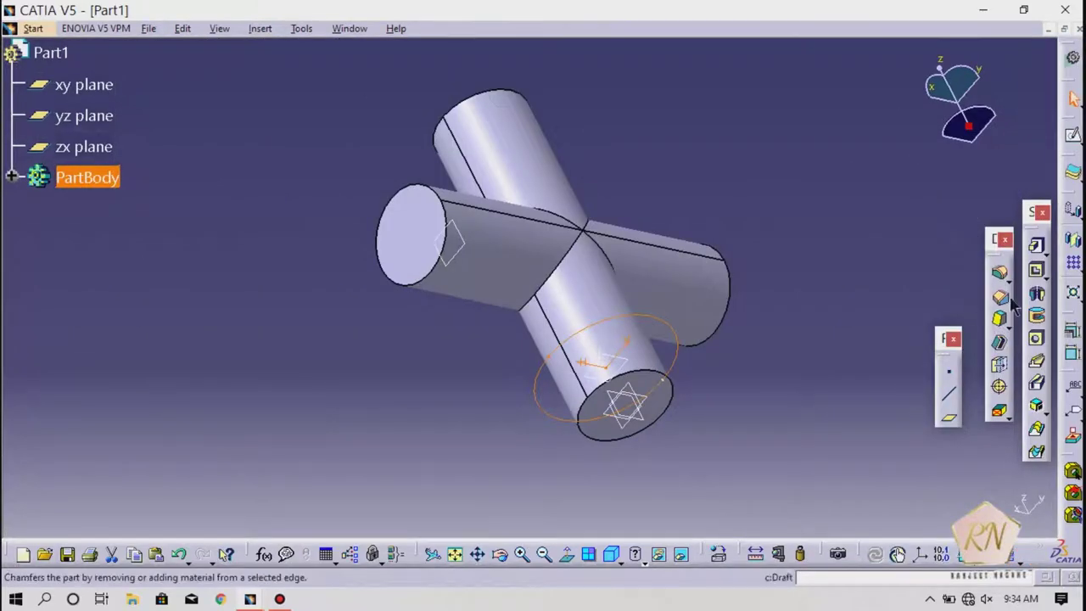
Pad the larger circle from the offset plane along the vertical cylinder, raising the length to 76 mm
left_click(1035, 245)
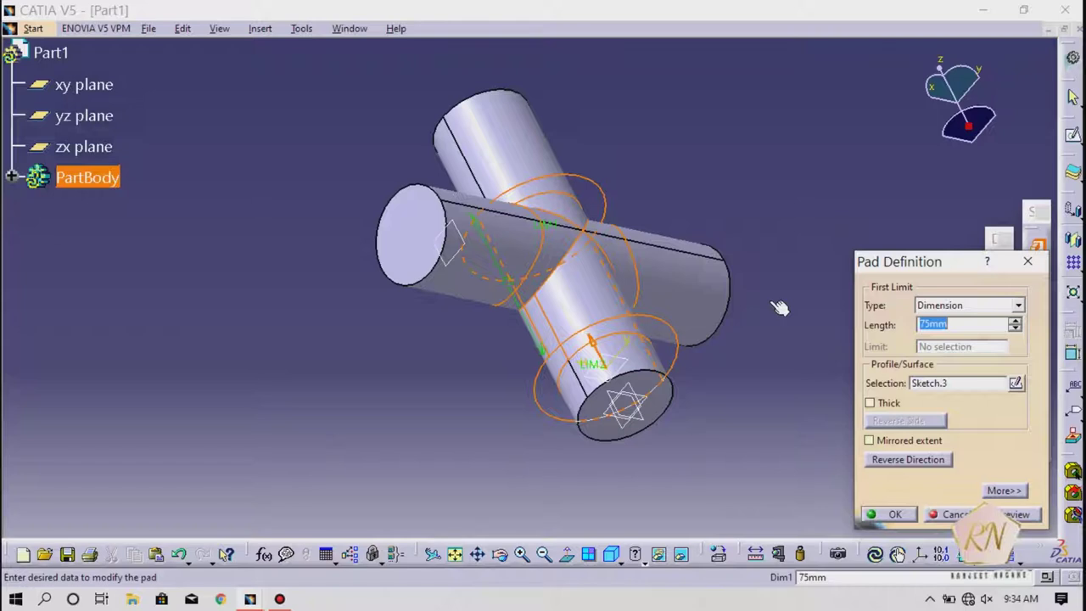
left_click(1015, 322)
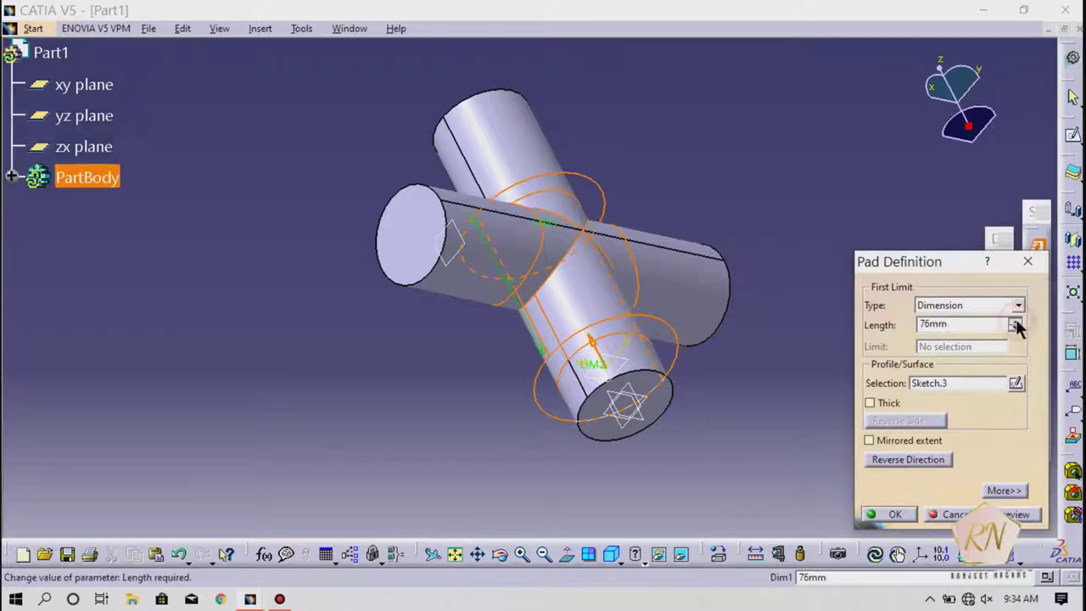